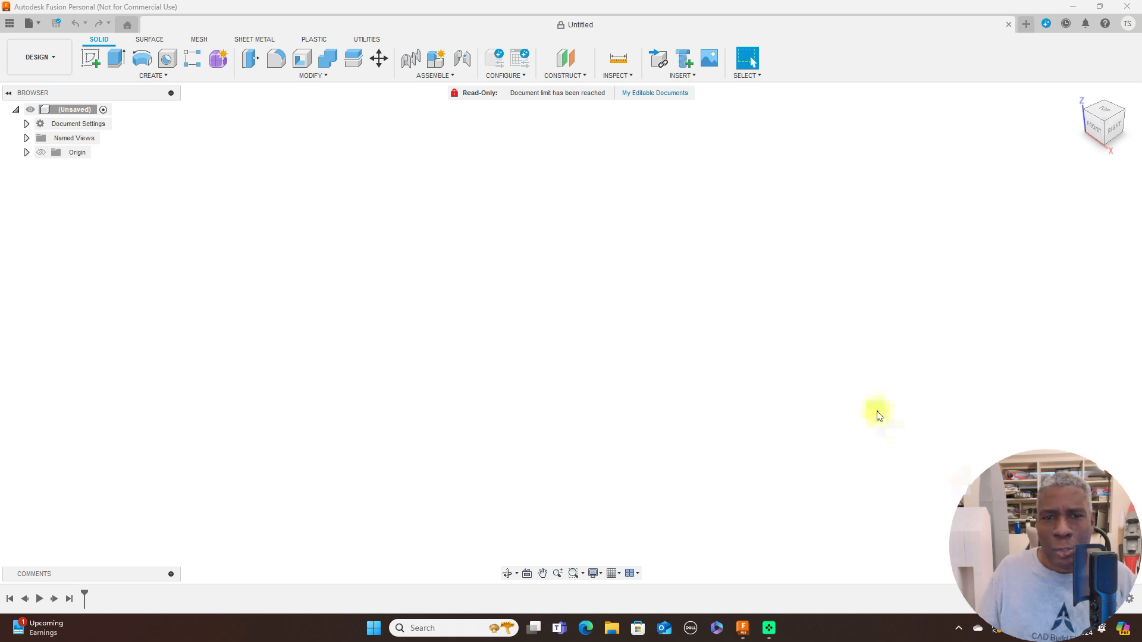
Step: Start inserting a canvas using the image A-380 pic from the computer's Desktop folder
click(696, 75)
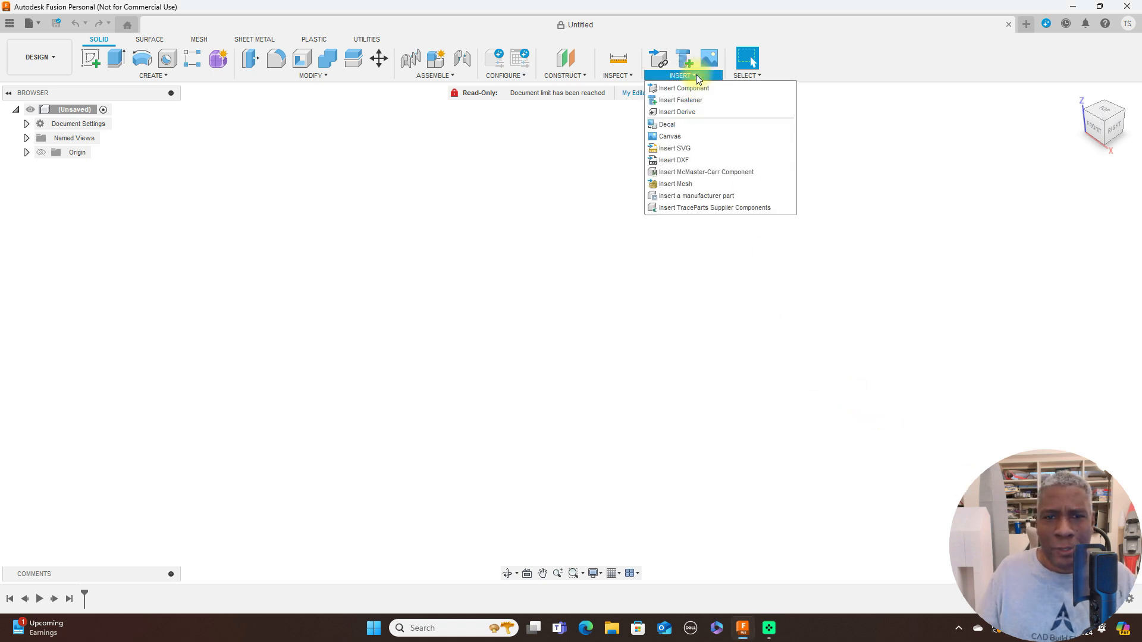
click(679, 136)
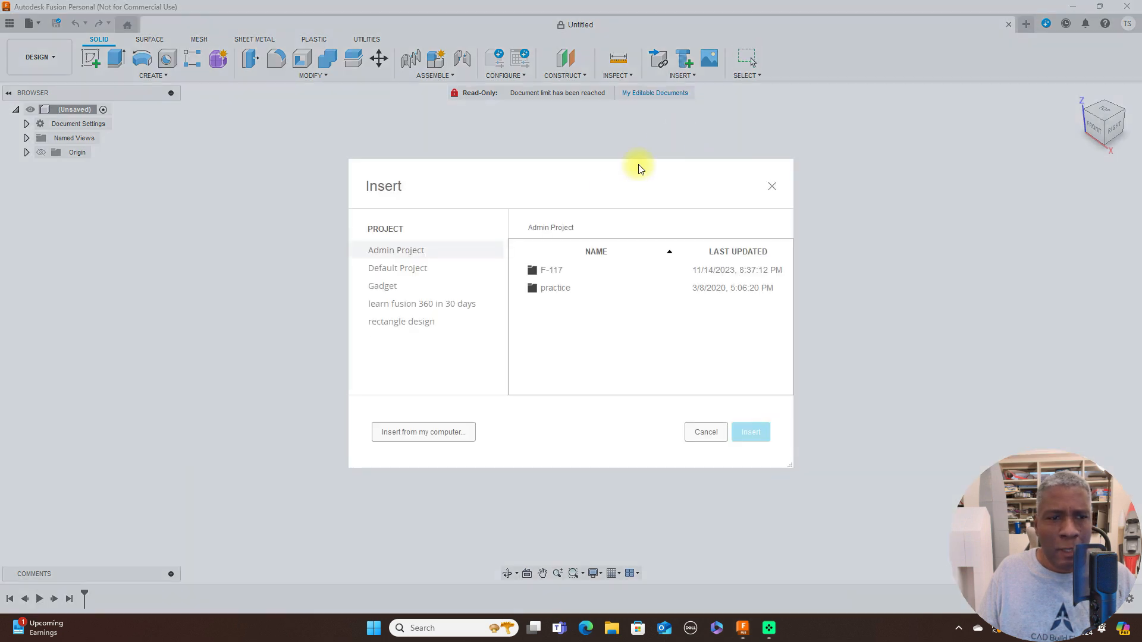
click(435, 436)
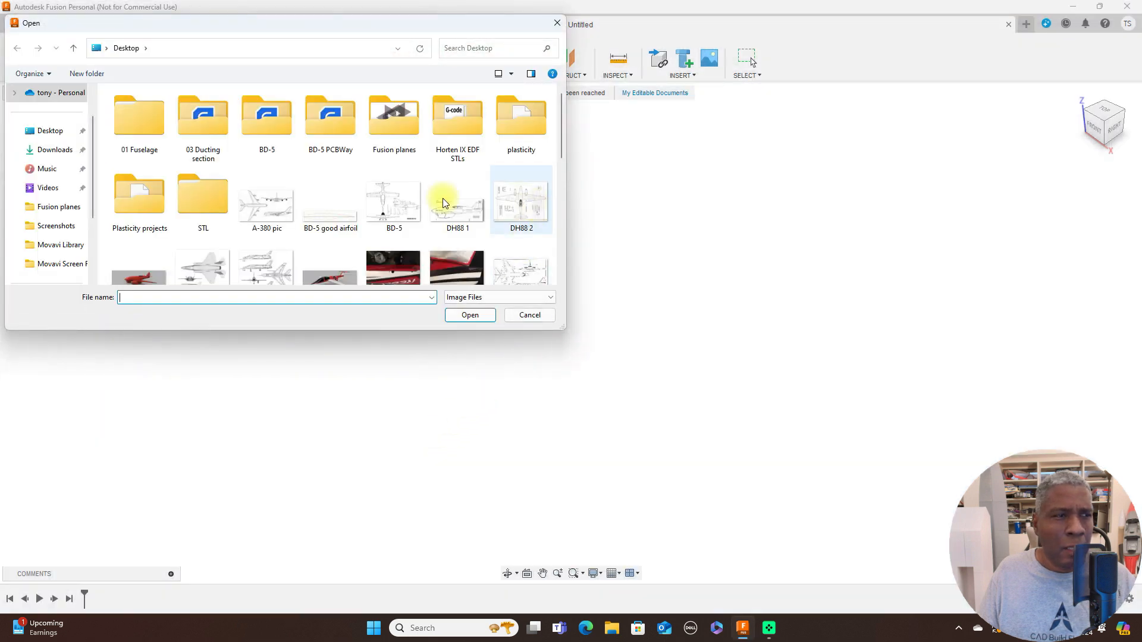
click(52, 131)
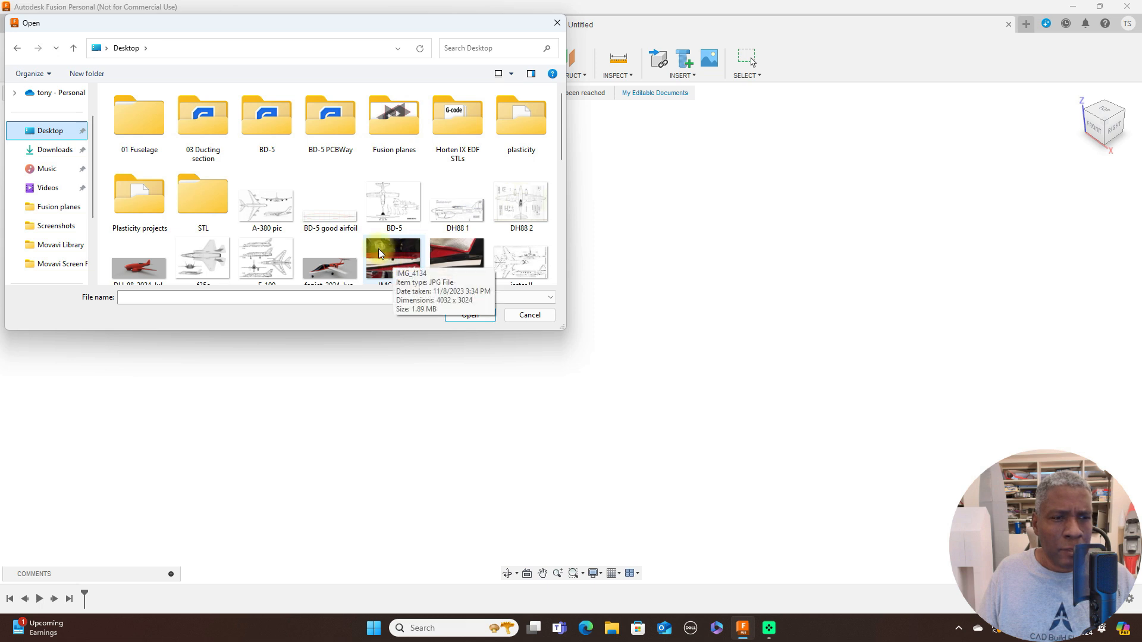
click(271, 216)
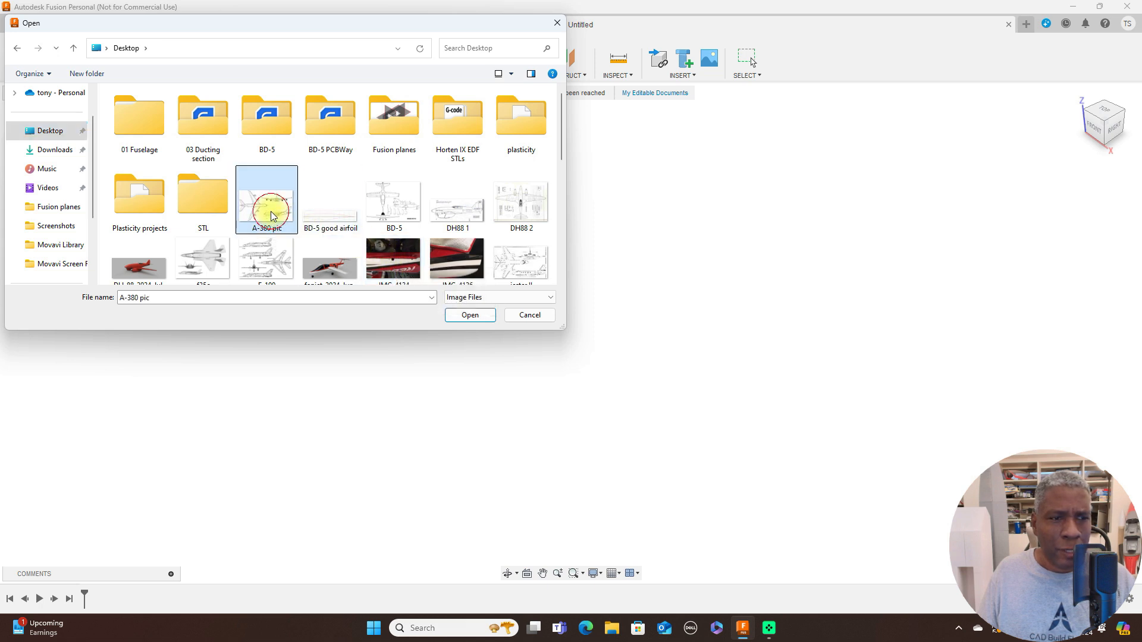
click(479, 314)
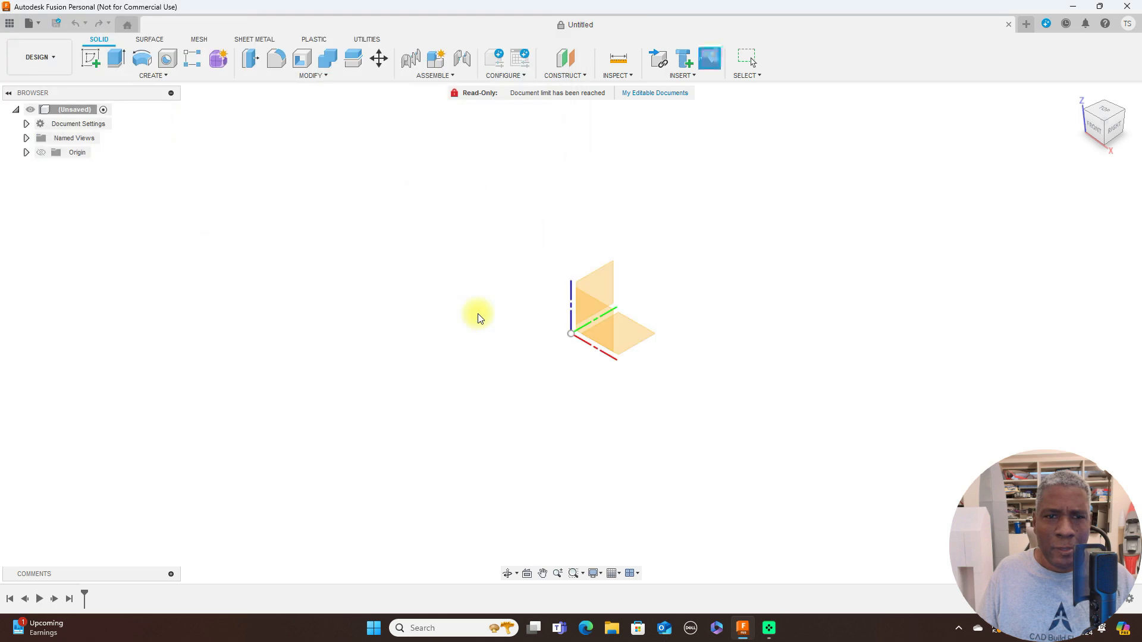
Step: Place the canvas on the right-view origin plane and scale it uniformly by about 7.2
click(1113, 126)
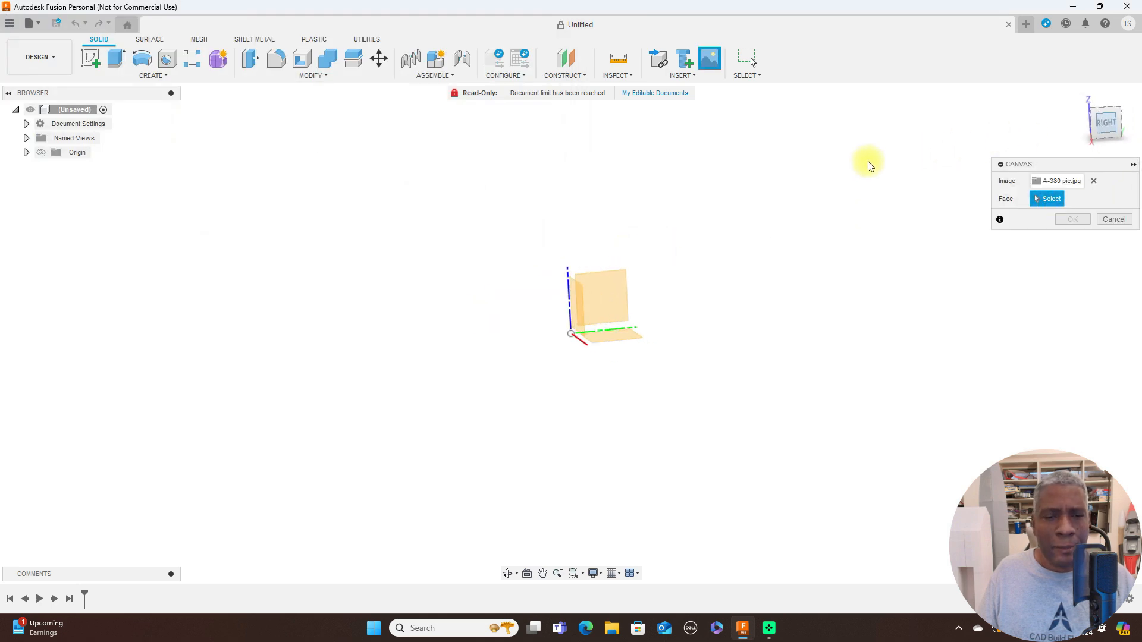
click(605, 302)
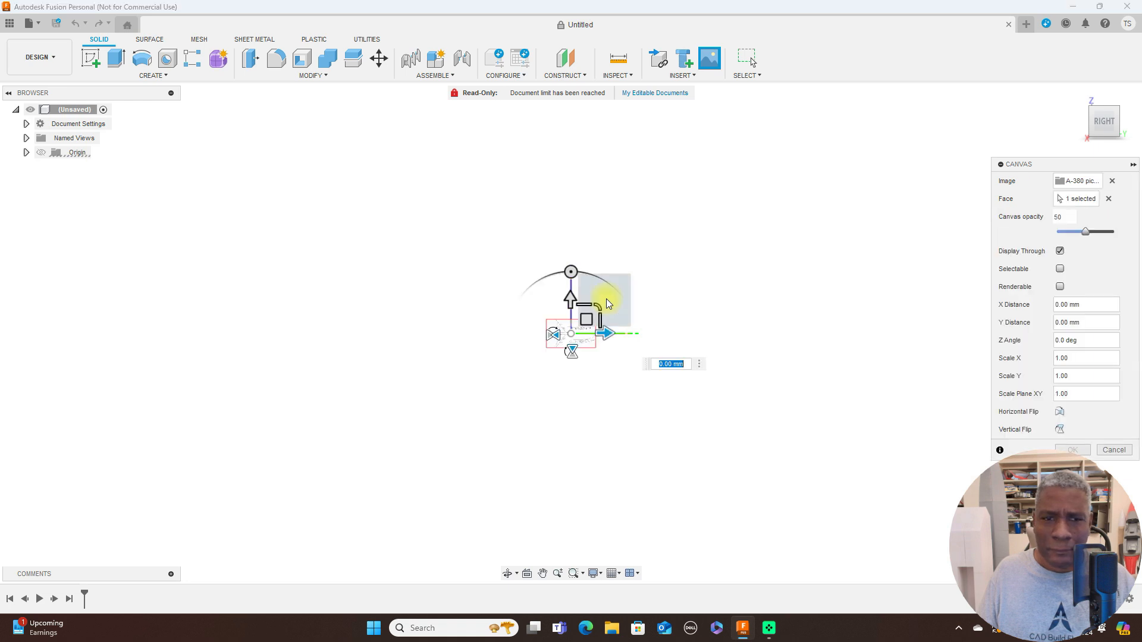
scroll(704, 299, up, 2)
middle_drag(704, 332, 755, 304)
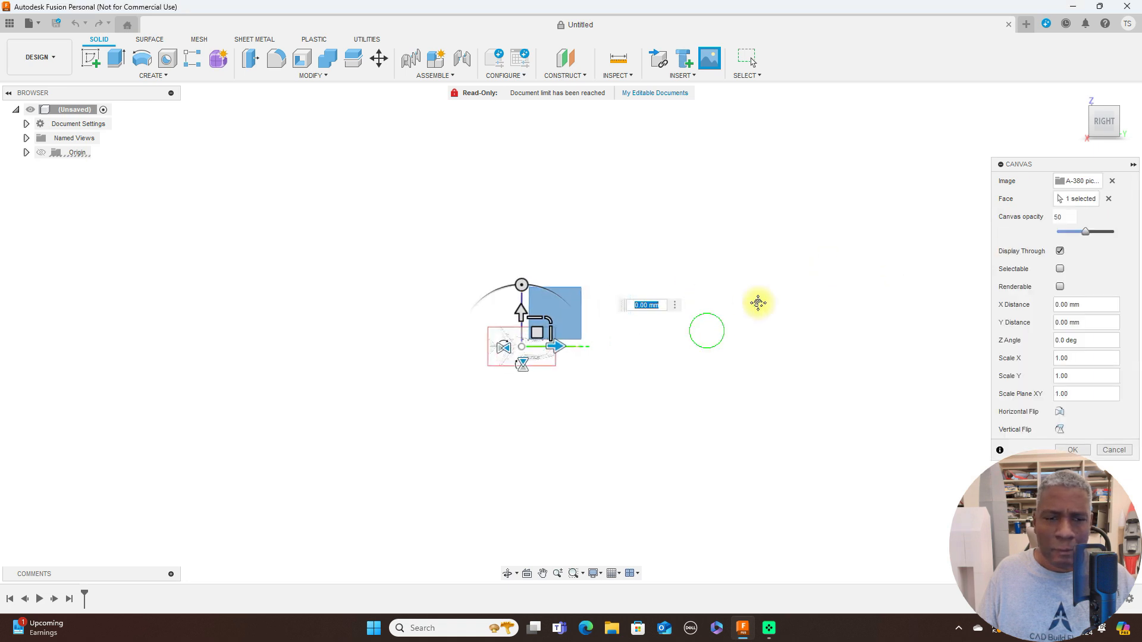
drag(610, 297, 676, 240)
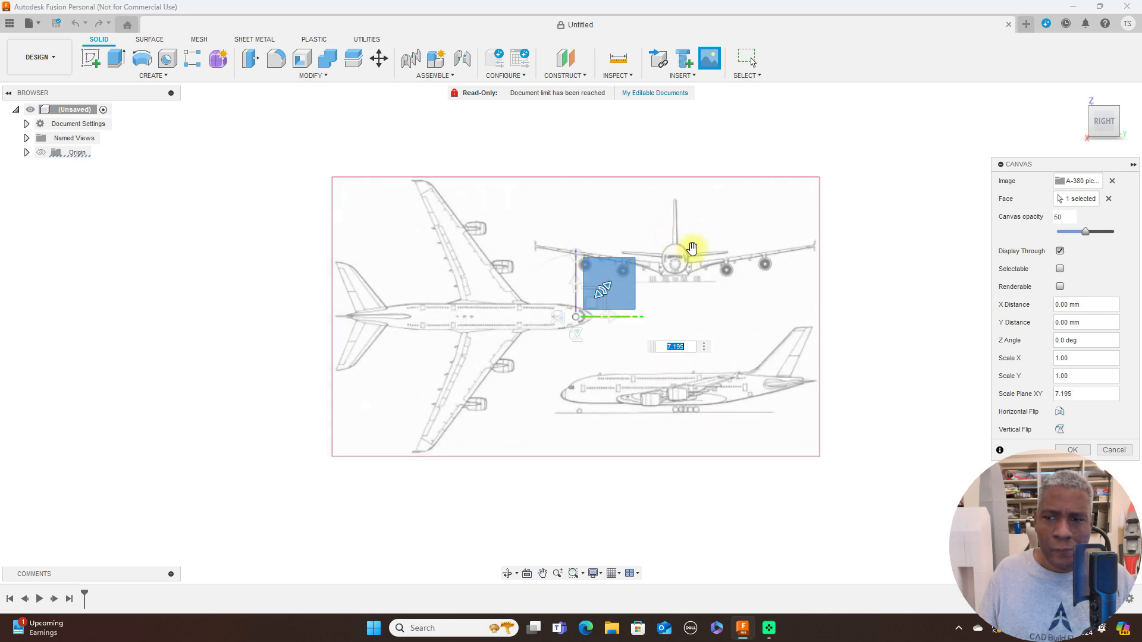
click(1088, 450)
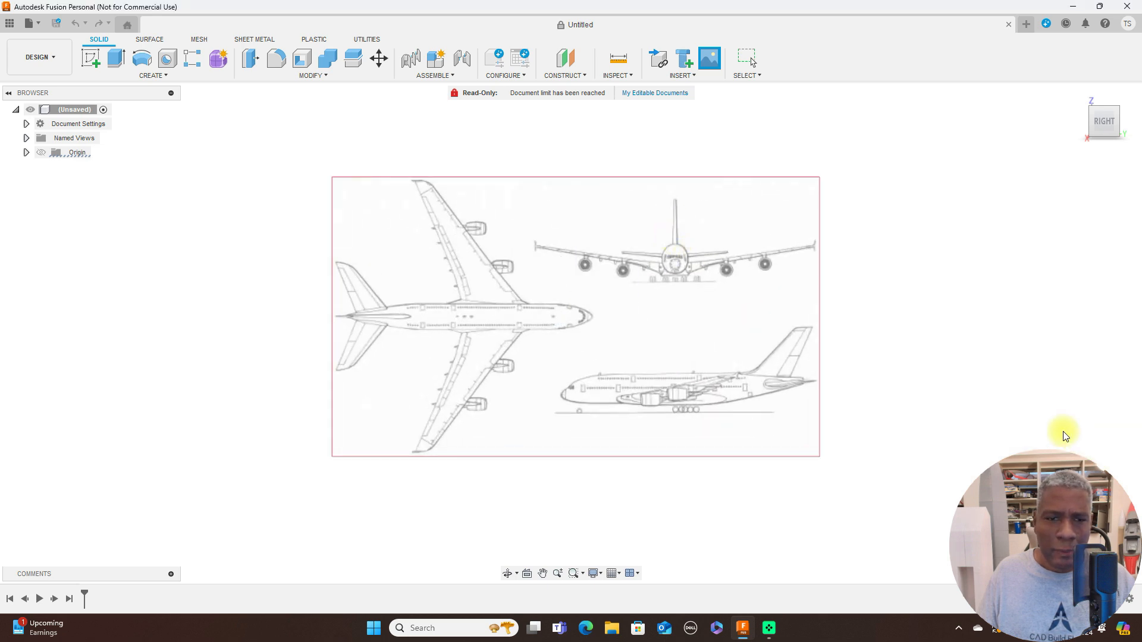
Step: Rename the inserted canvas as right
scroll(737, 343, up, 2)
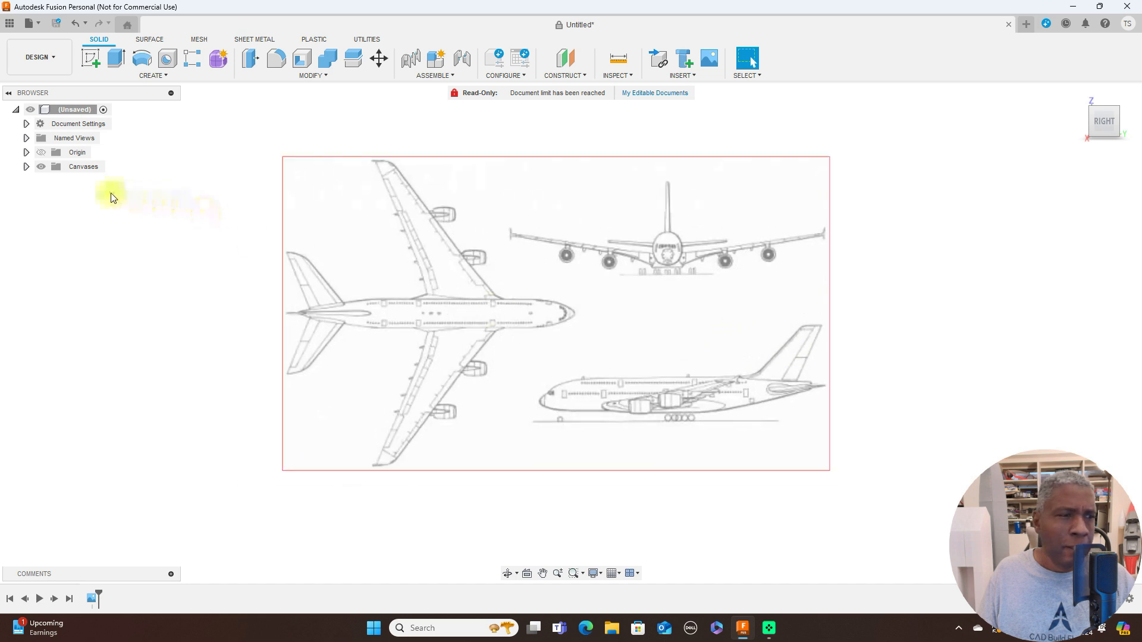
click(26, 167)
click(79, 182)
key(BackSpace)
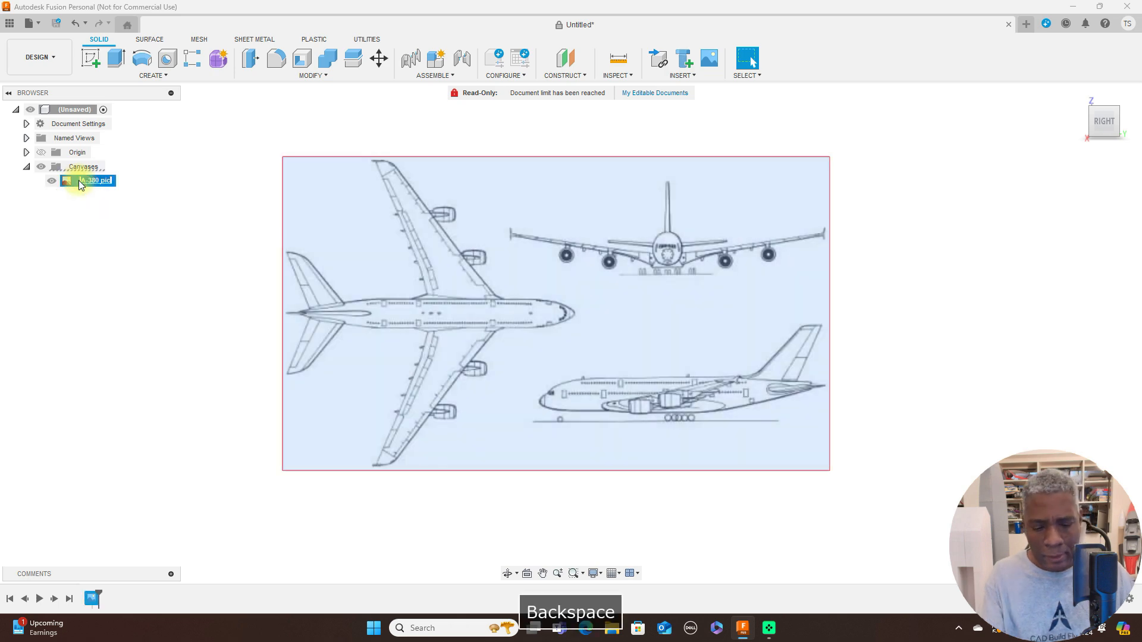
text(ri)
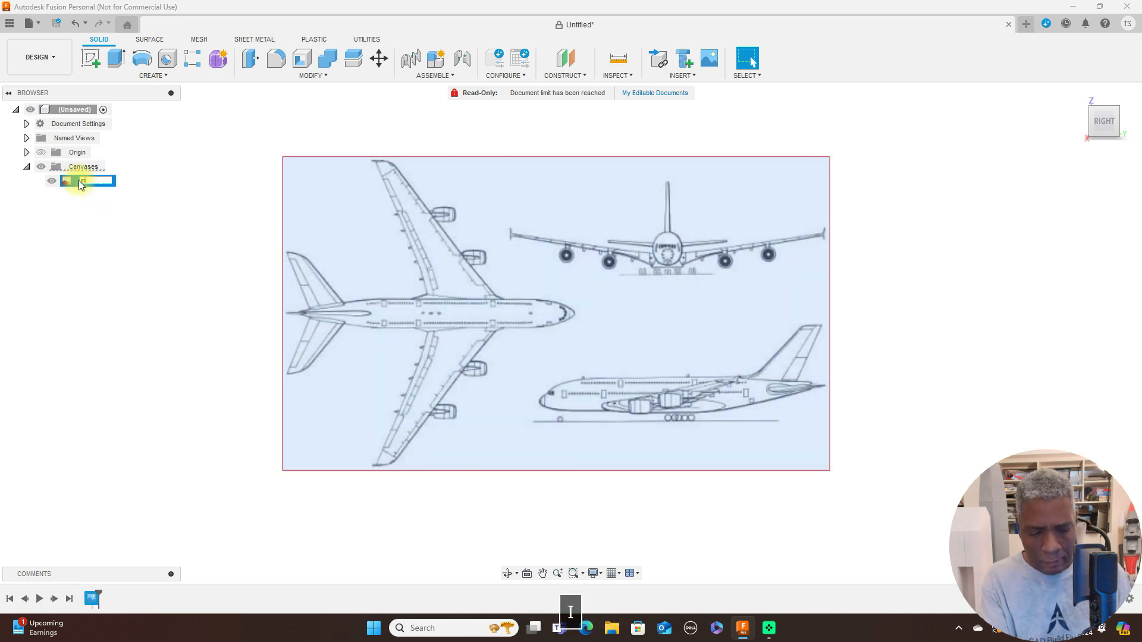
text(ght)
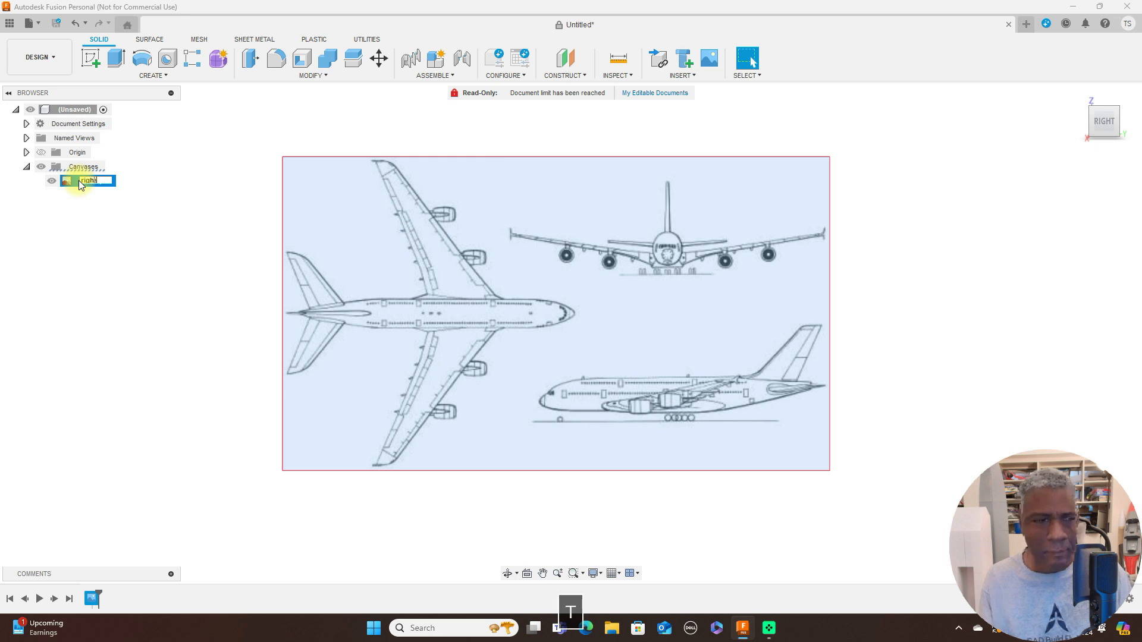
key(Return)
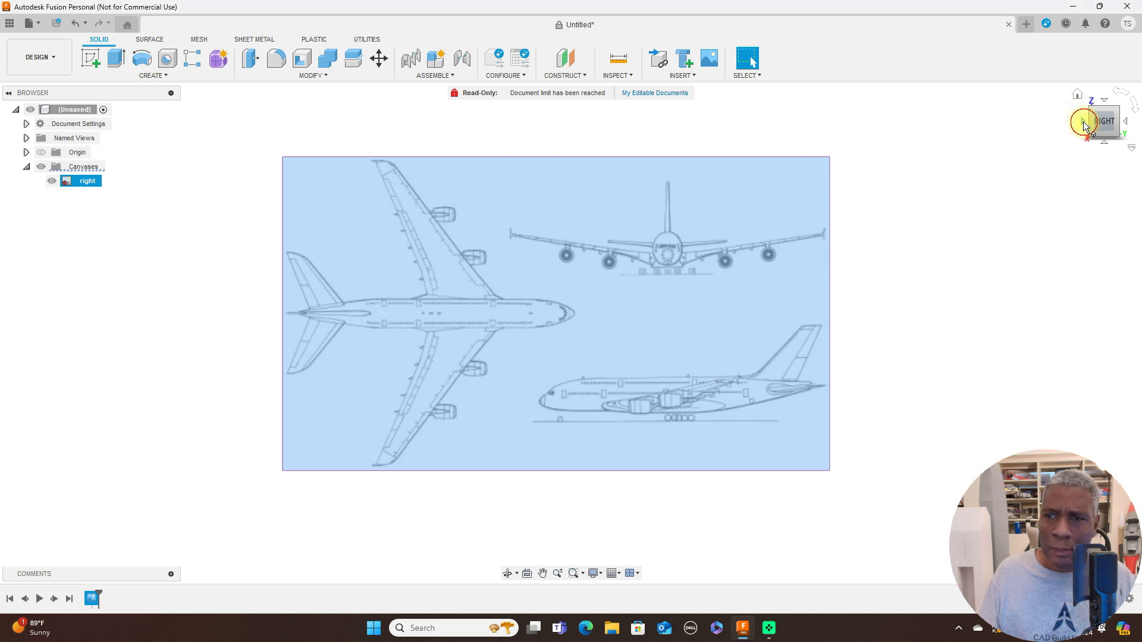
Step: Insert the A-380 pic image again as a canvas on the front origin plane, scaled uniformly by about 2.7
click(1083, 123)
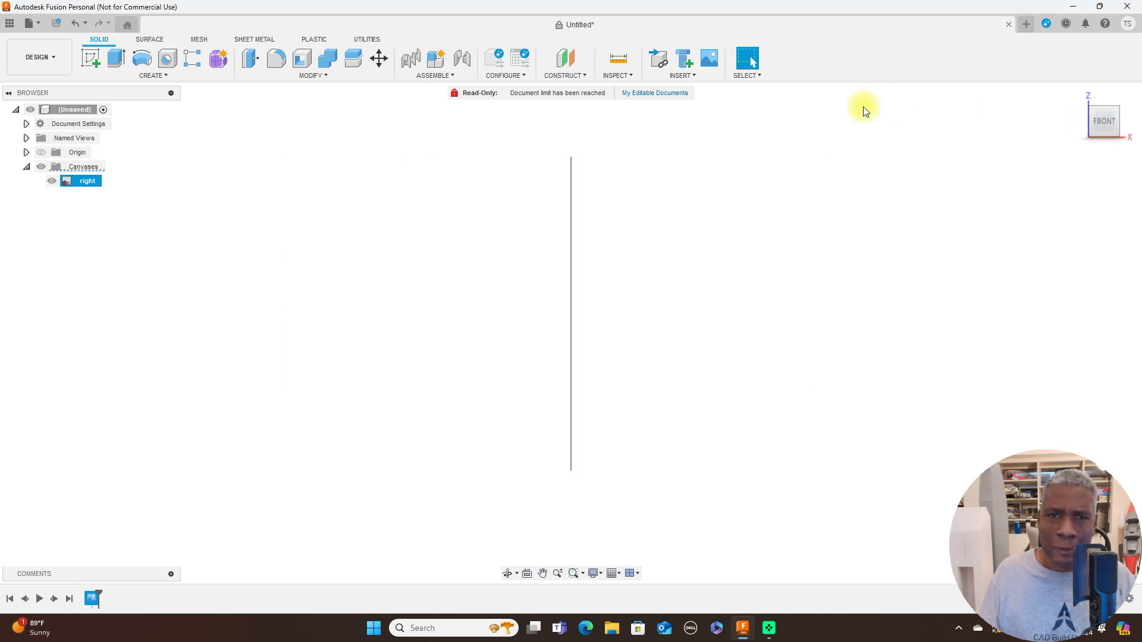
click(684, 75)
click(685, 137)
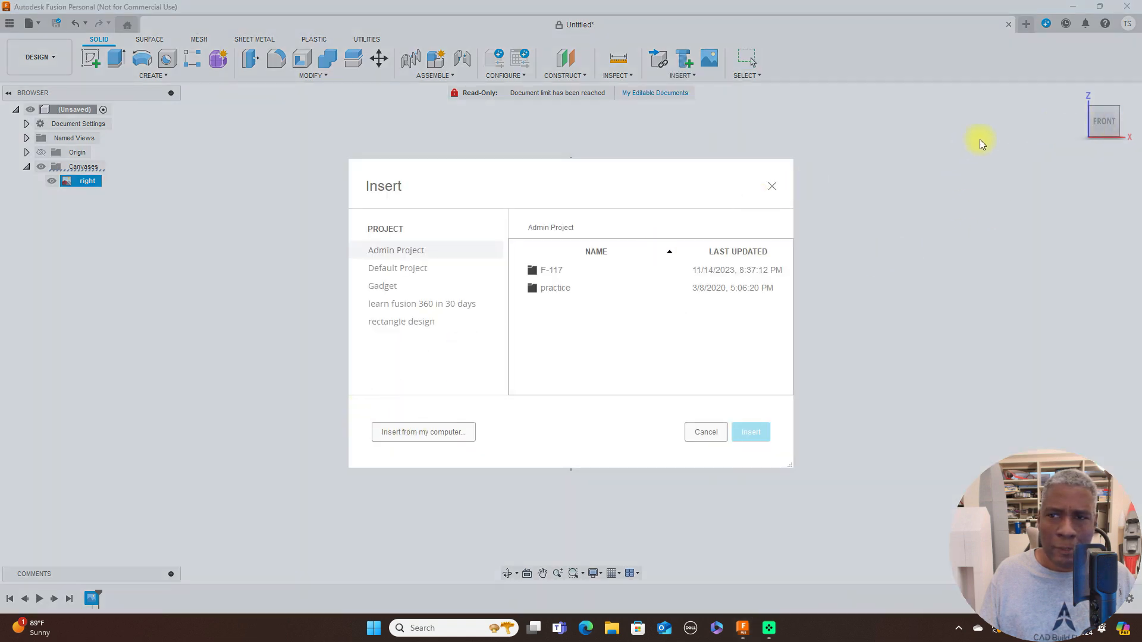
click(406, 433)
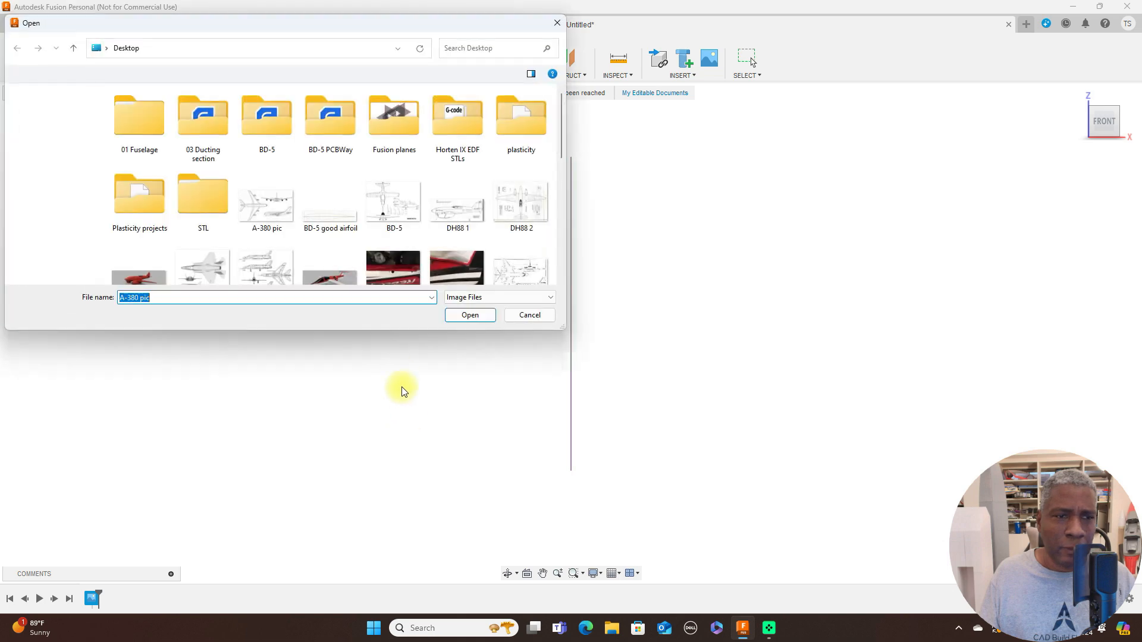
click(460, 316)
click(617, 278)
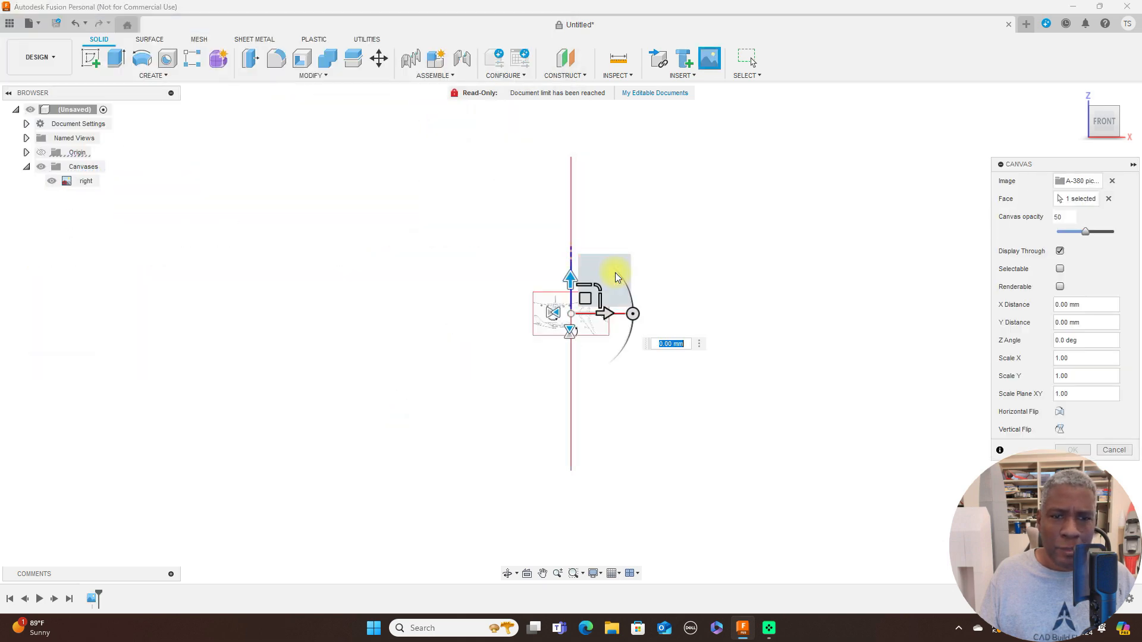
drag(599, 286, 656, 243)
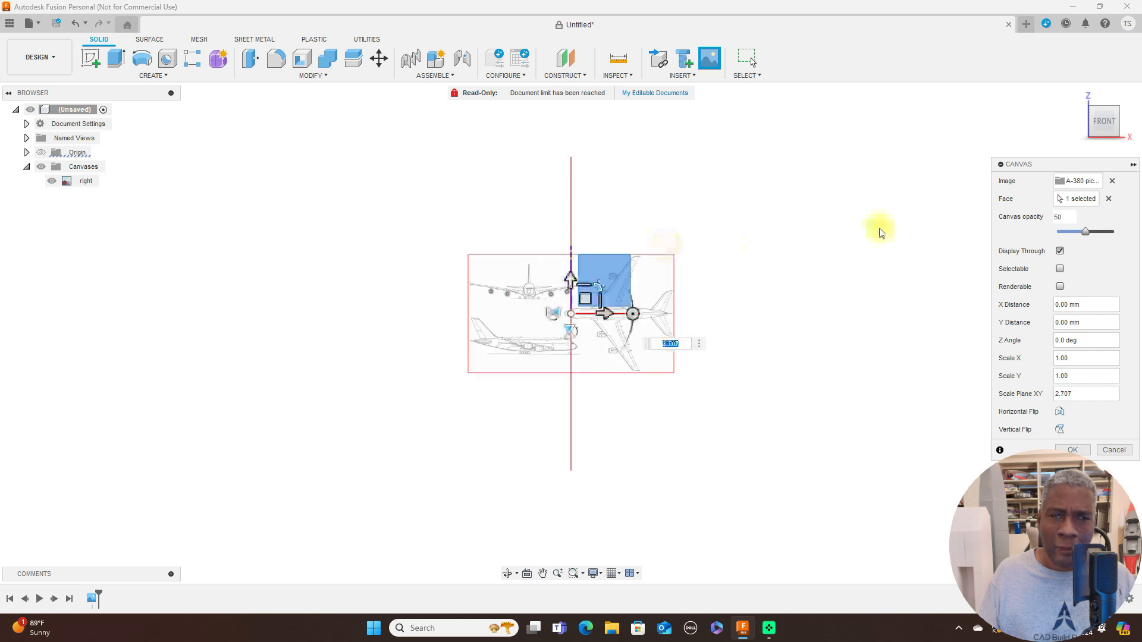
click(1084, 450)
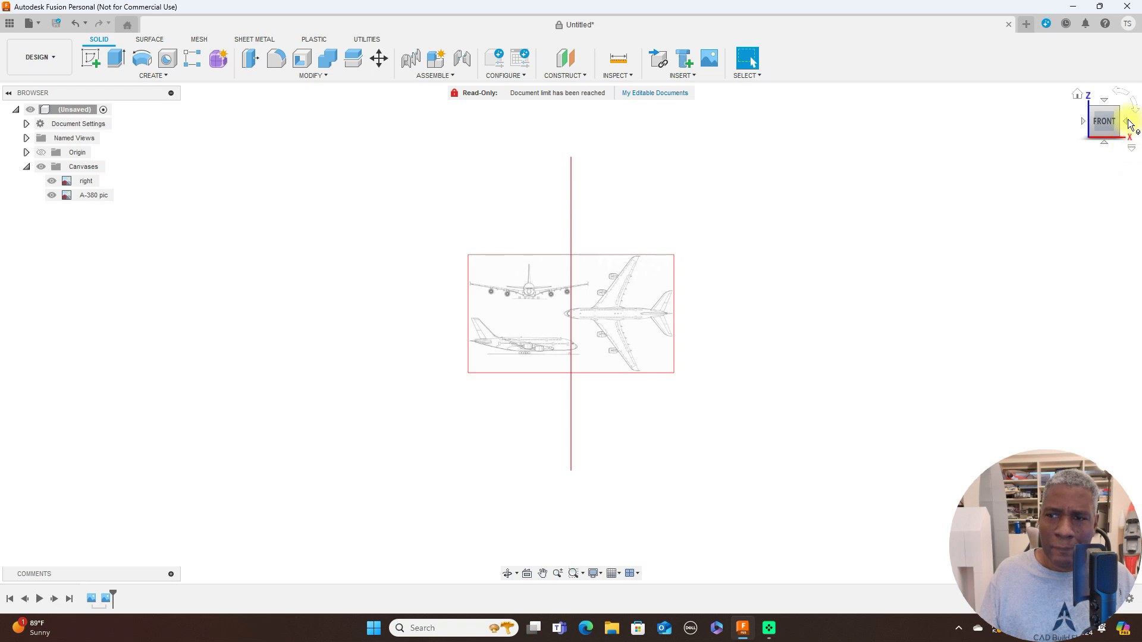
Step: Insert the A-380 pic image from the computer as a third canvas on the top origin plane
click(1130, 126)
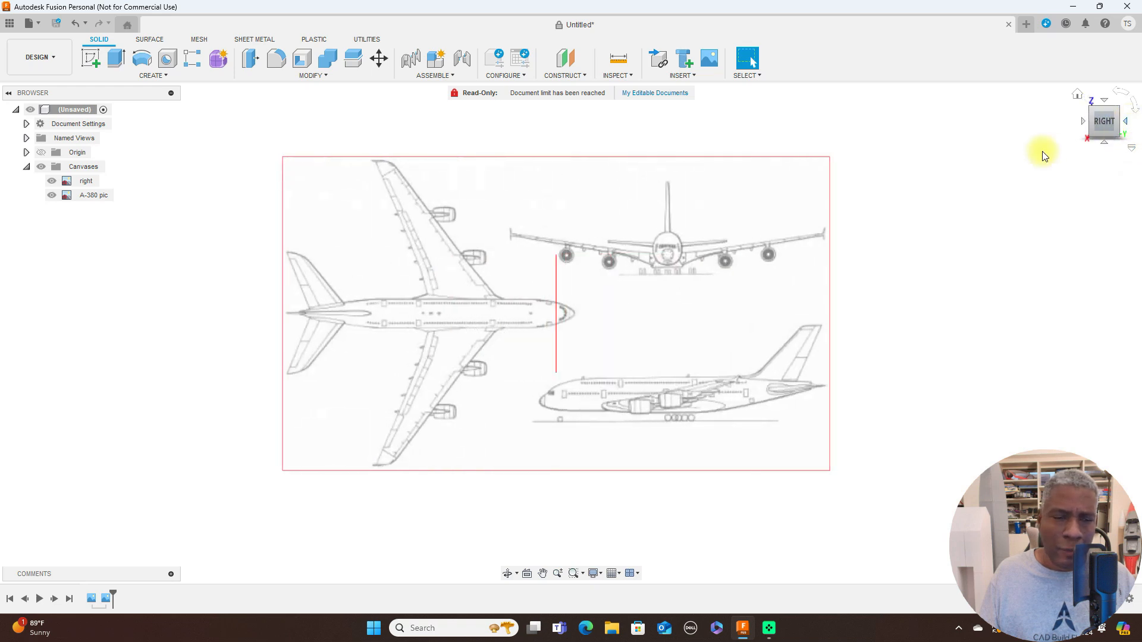
click(1103, 100)
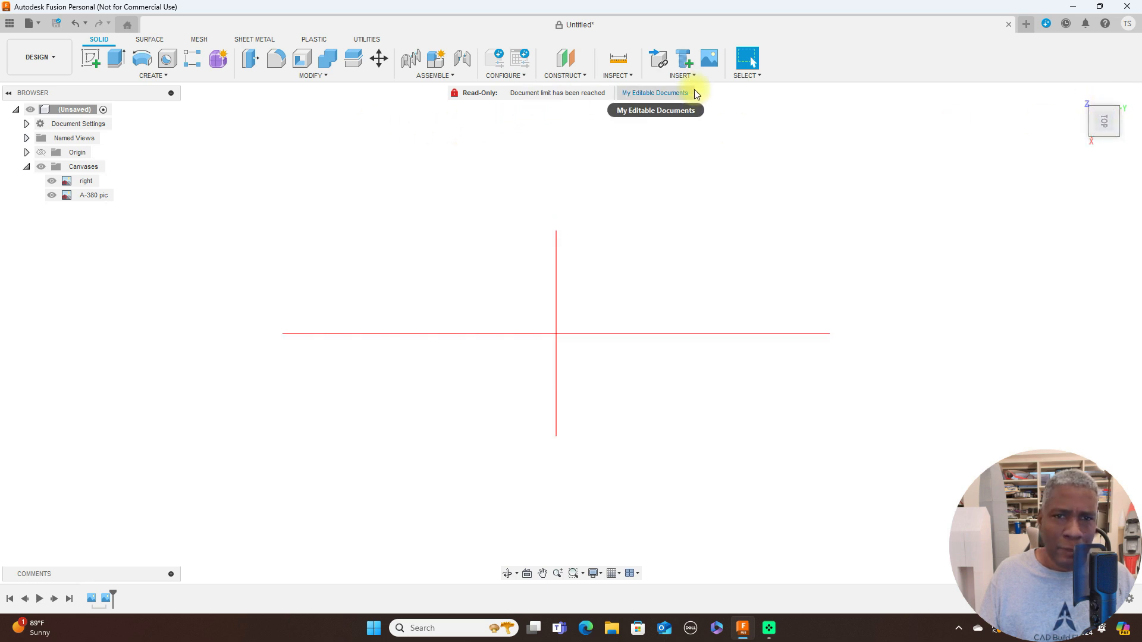
click(682, 75)
click(687, 136)
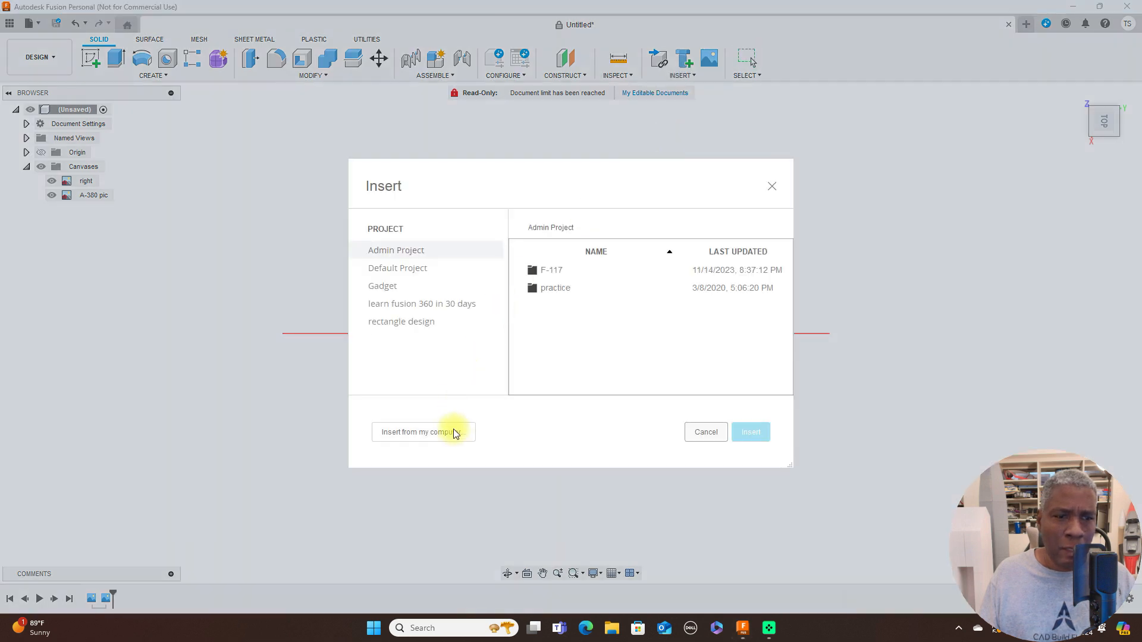
click(454, 432)
click(462, 319)
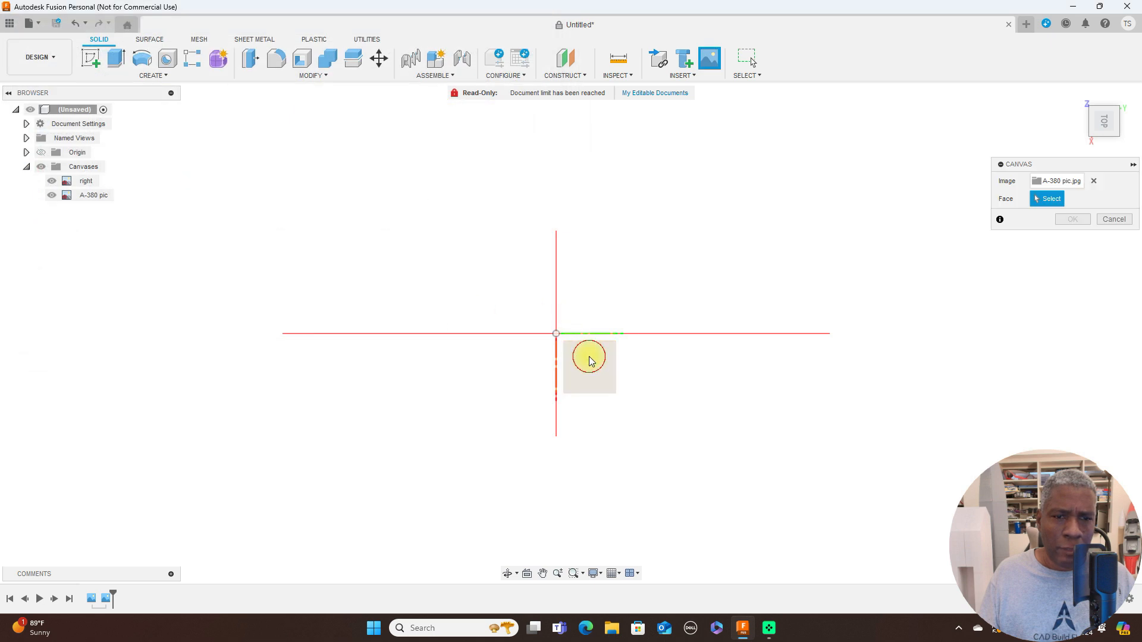
click(589, 360)
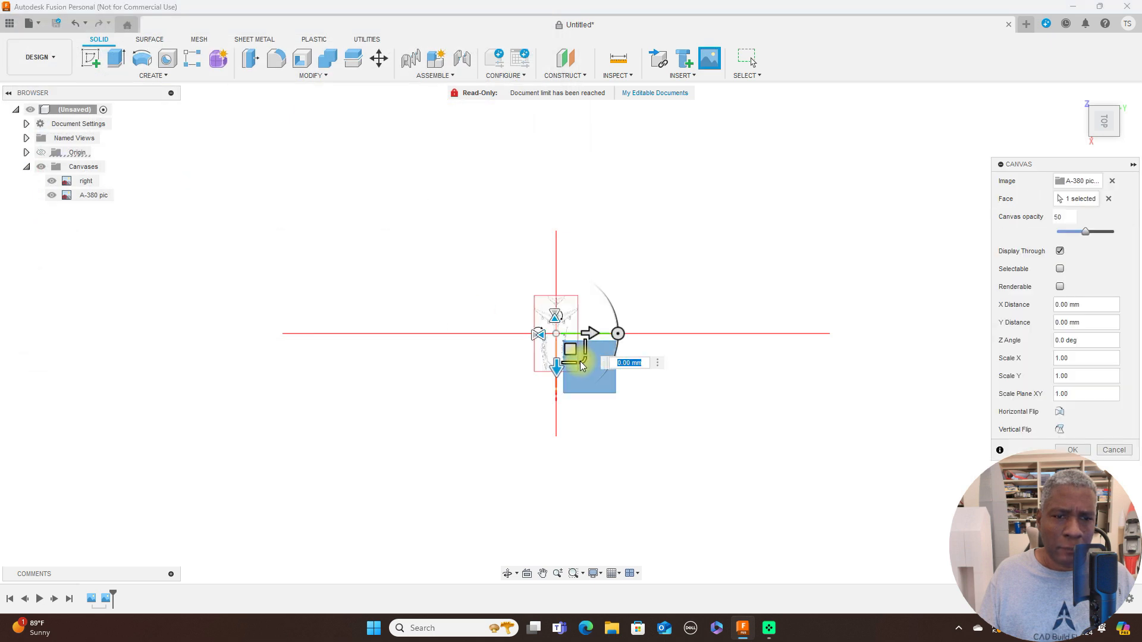
Step: Scale the top-plane canvas uniformly by about 3.23 and rotate it to -90 degrees
drag(582, 359, 683, 415)
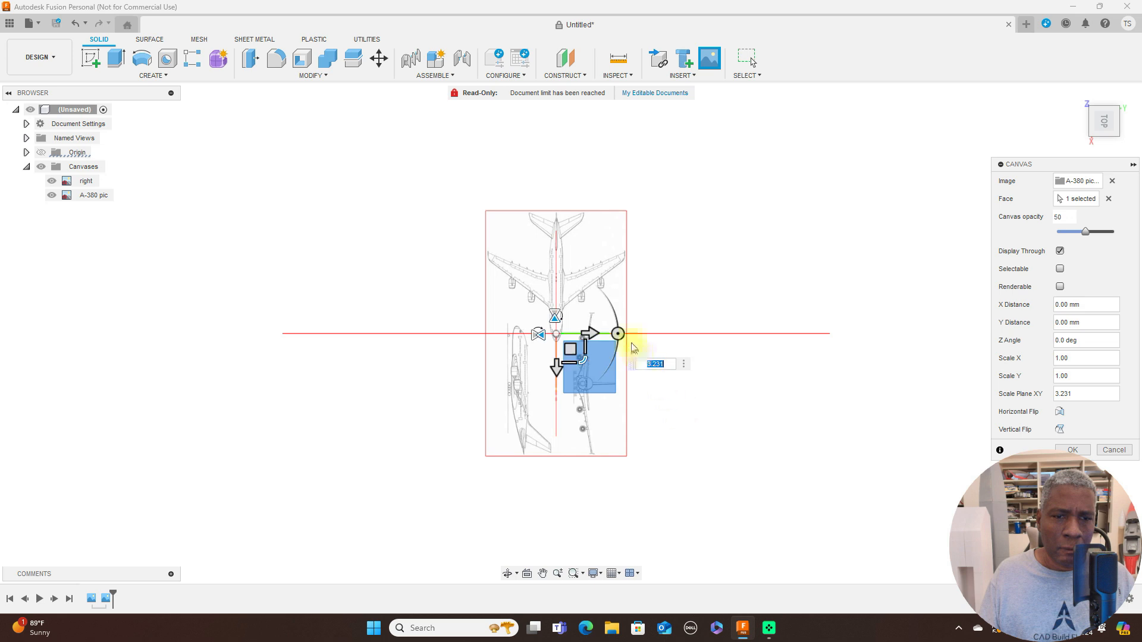
drag(621, 335, 552, 408)
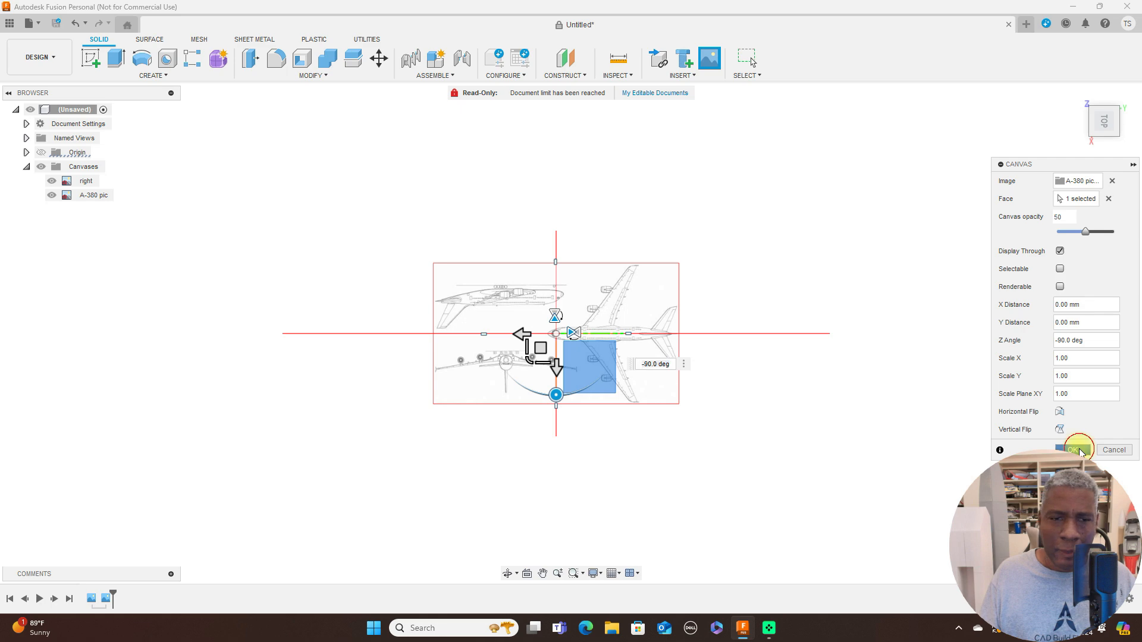
click(1075, 450)
Step: Rename the canvas on the front plane as front
mouse_move(1105, 138)
mouse_down()
mouse_move(1124, 84)
mouse_move(1107, 107)
mouse_move(972, 94)
mouse_move(1064, 94)
mouse_move(1081, 67)
mouse_move(1117, 51)
mouse_move(1108, 133)
mouse_up()
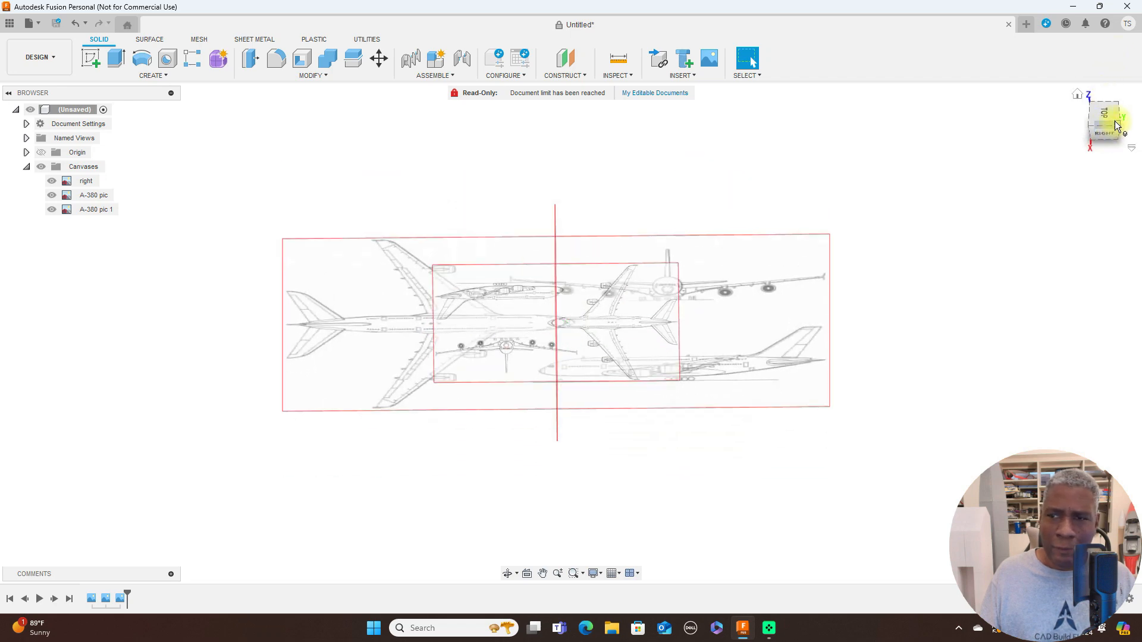
click(1107, 134)
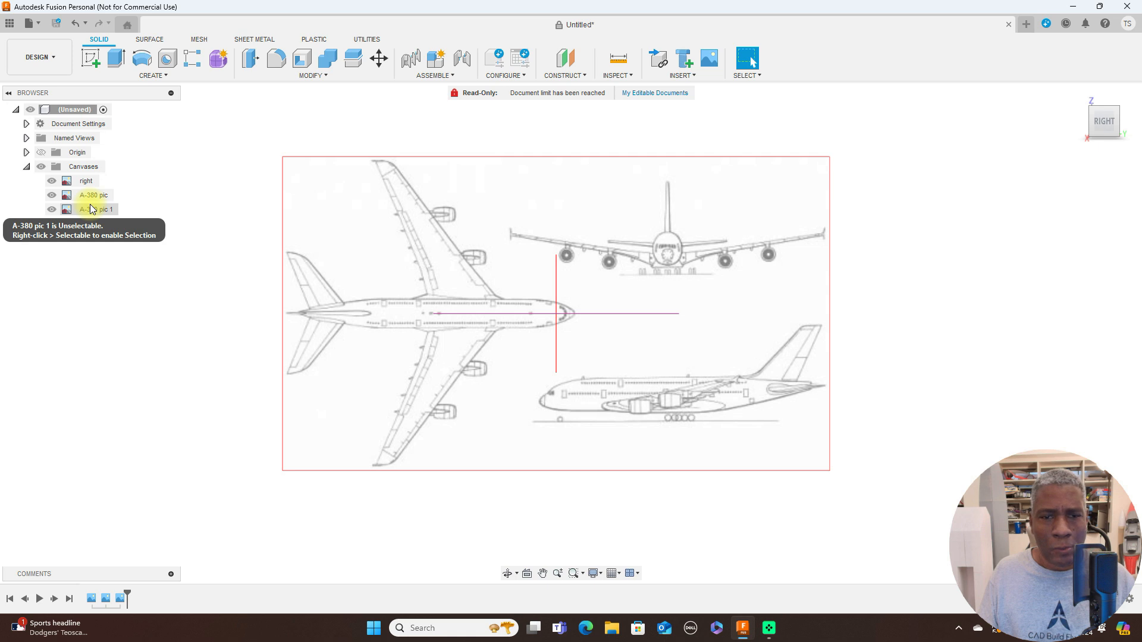
click(55, 194)
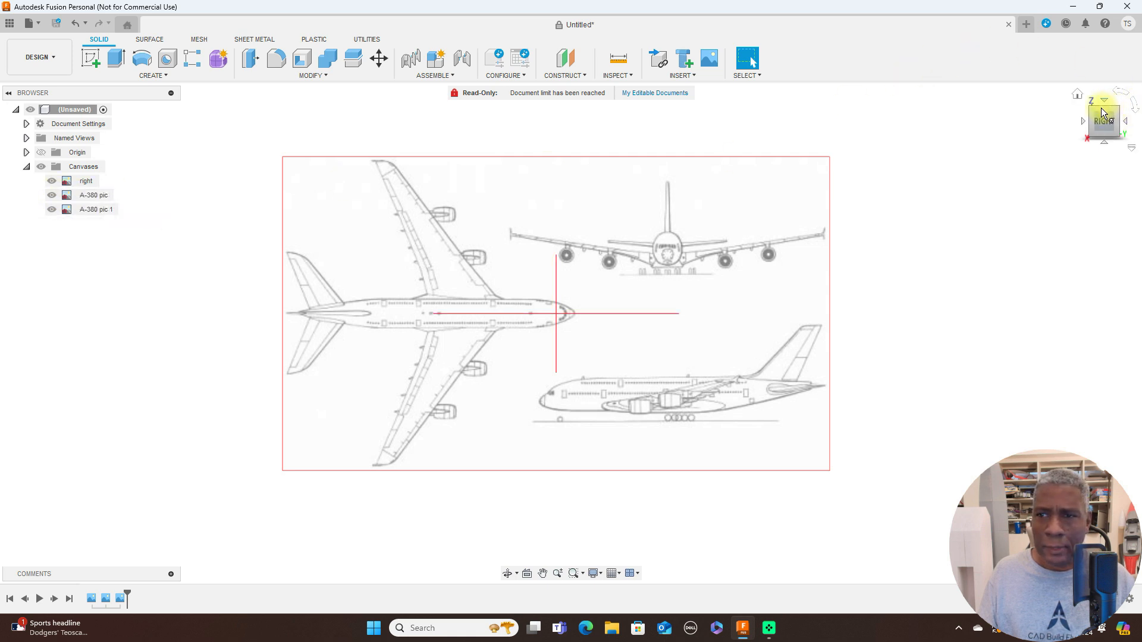
click(1084, 122)
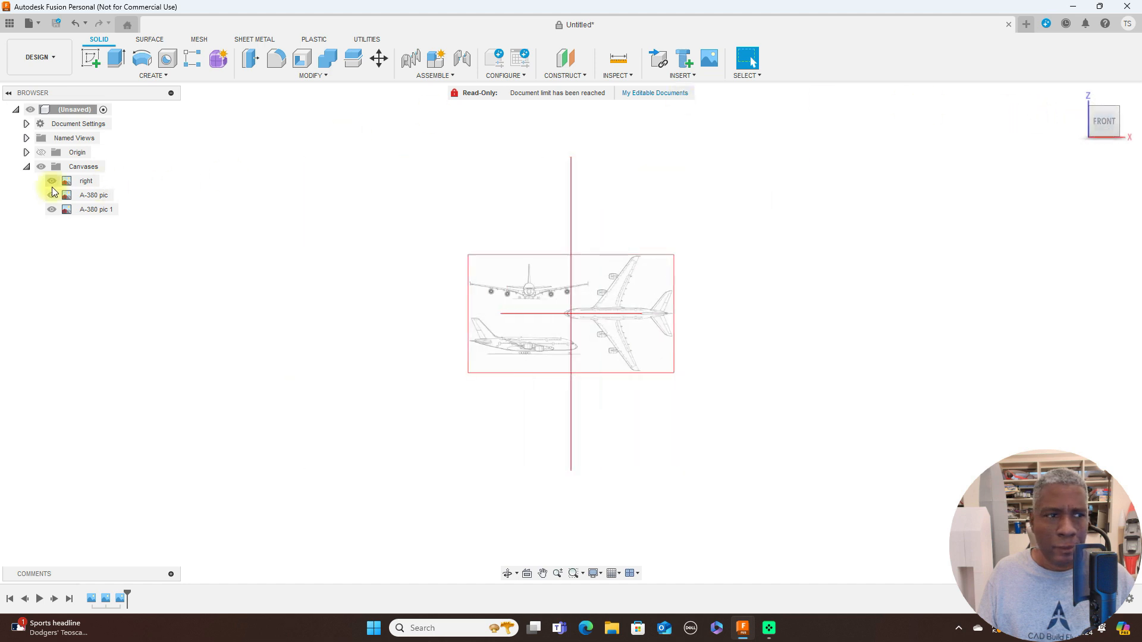
click(93, 197)
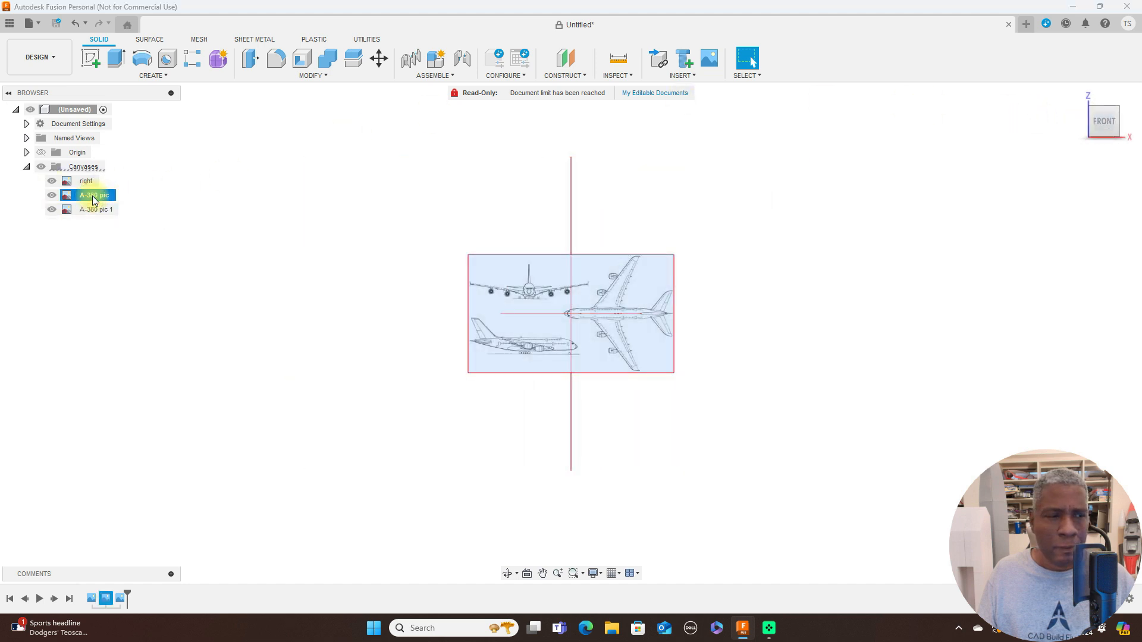
click(93, 196)
key(BackSpace)
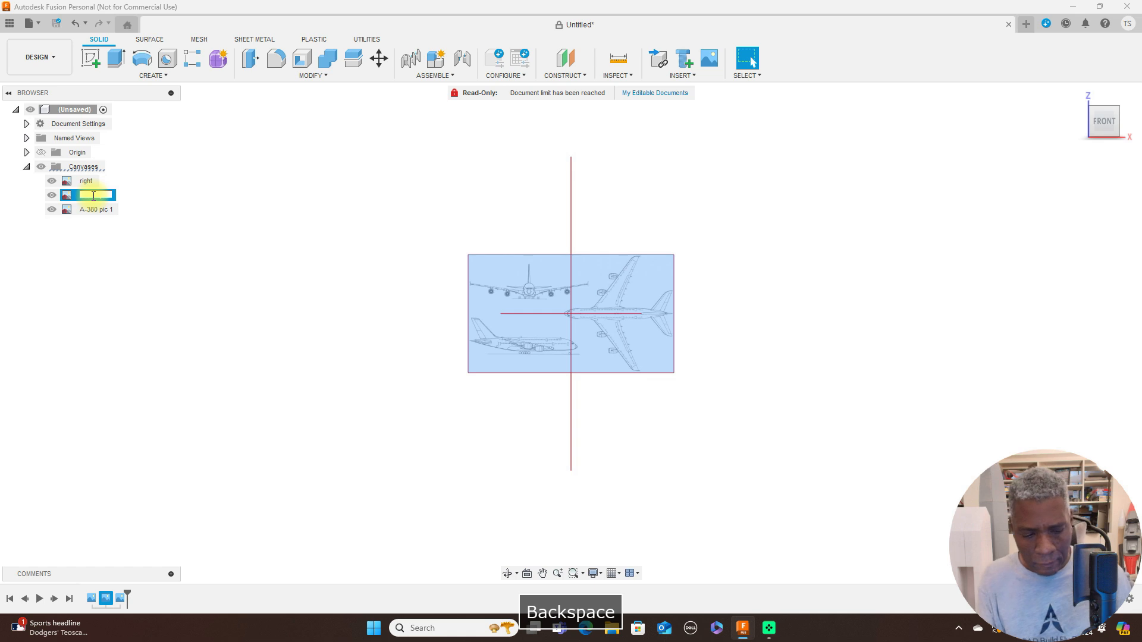
text(front)
key(Return)
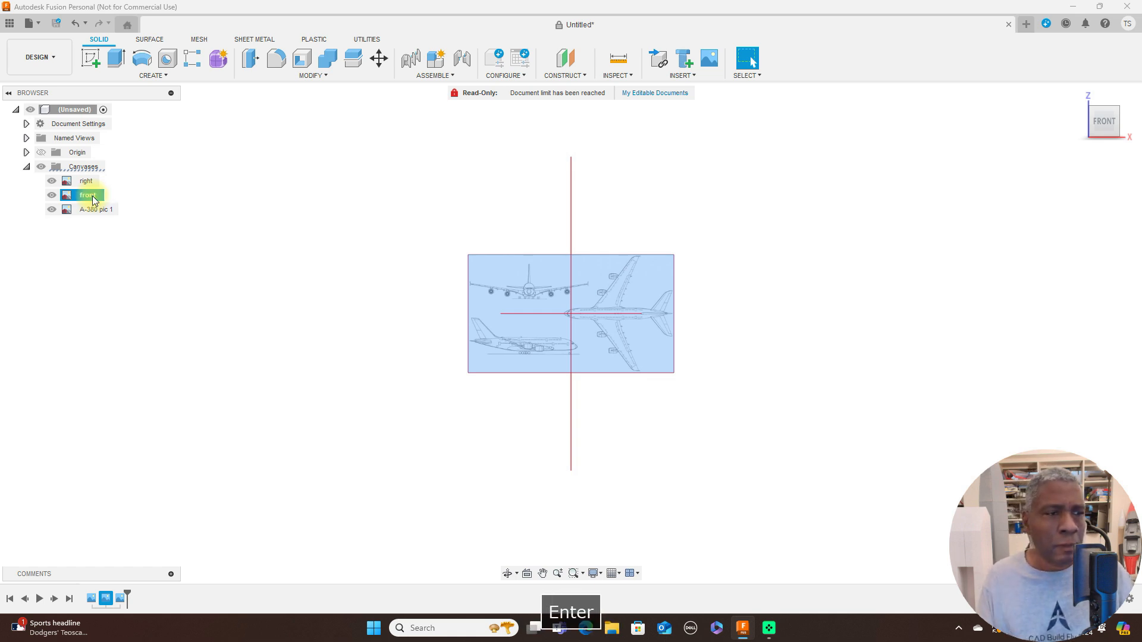
Step: Rename the canvas on the top plane as Top
click(89, 211)
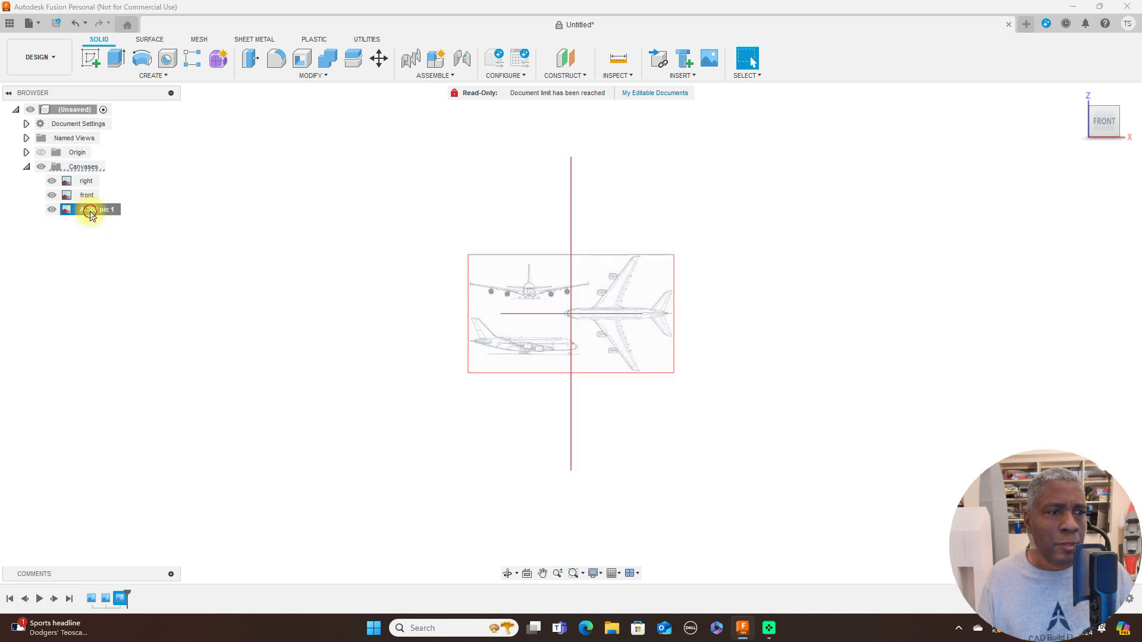
key(BackSpace)
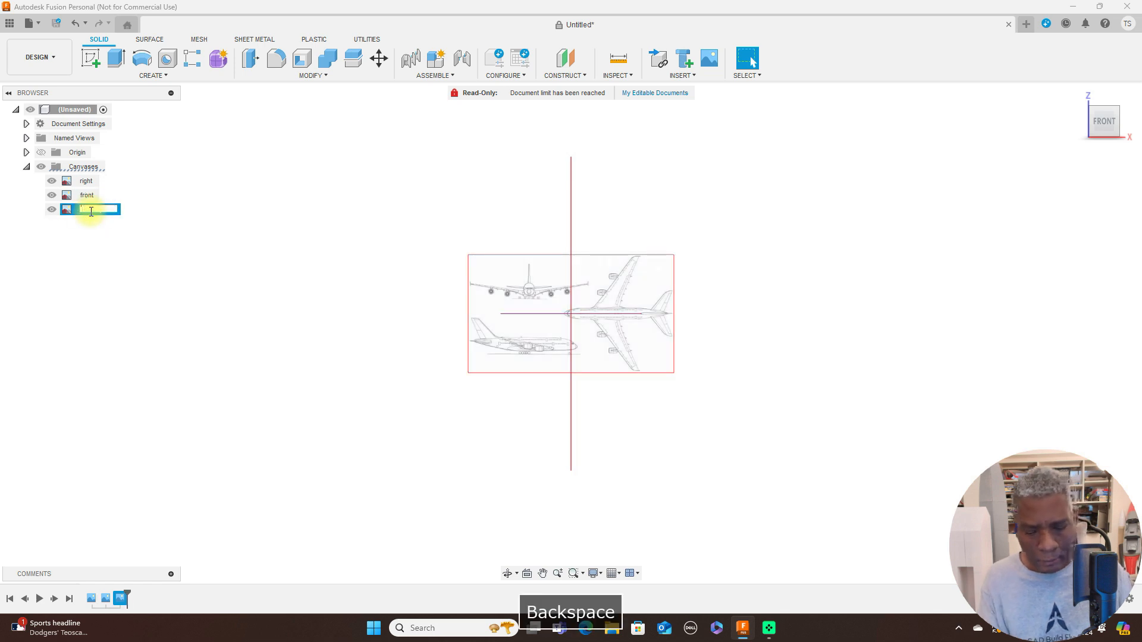
text(Top)
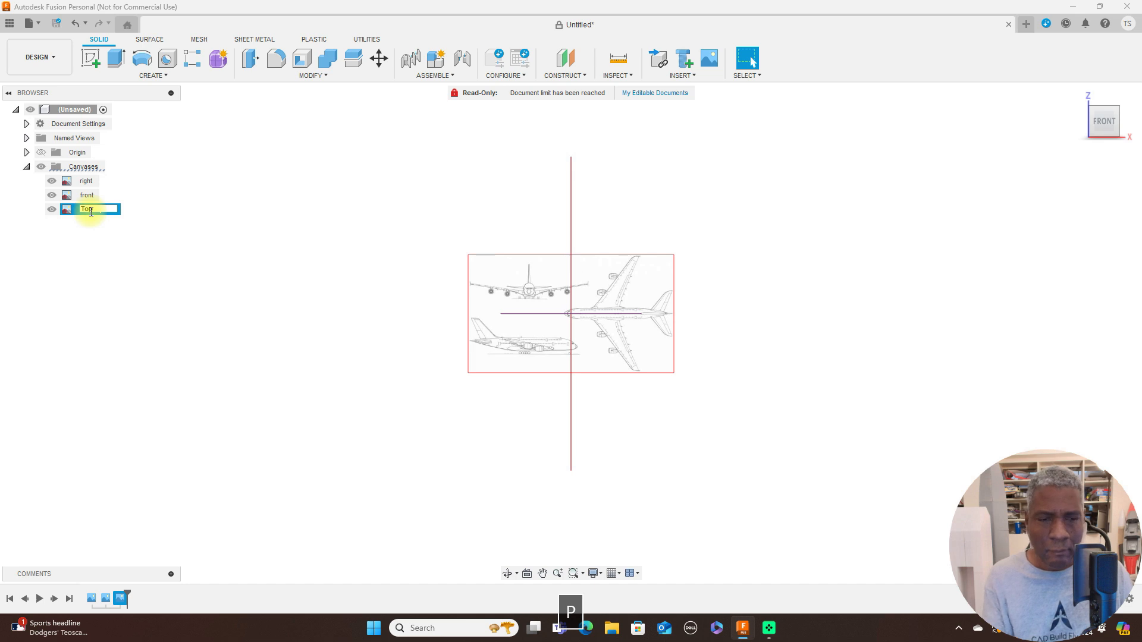
key(Return)
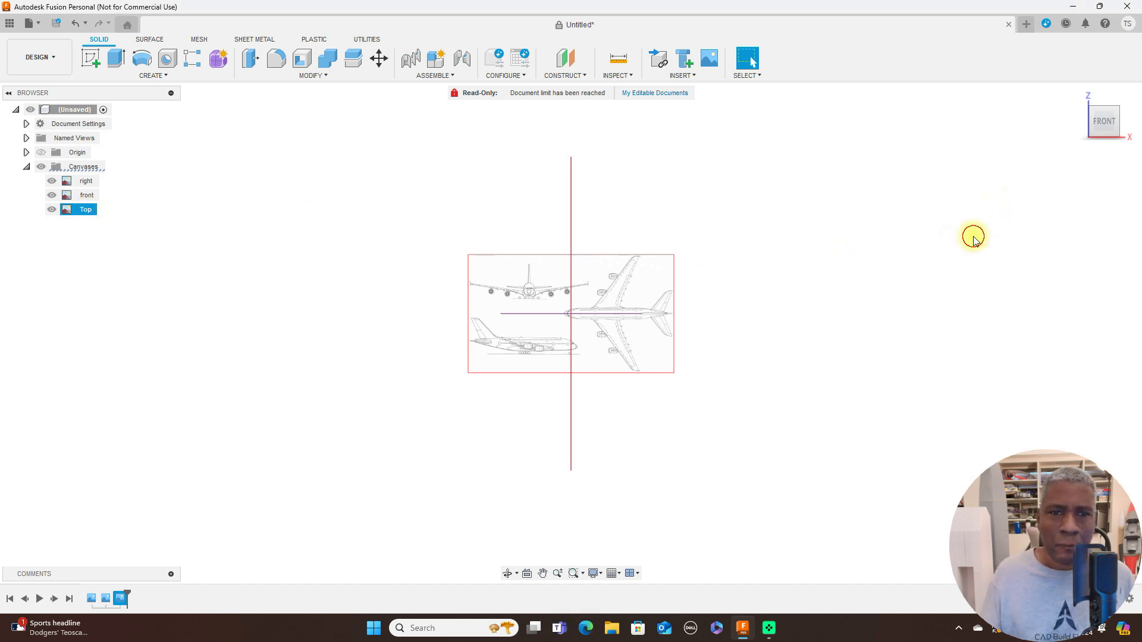
click(974, 238)
Step: Calibrate the right canvas by setting the distance from nose to tail of the aircraft's side view to 2000 mm
click(1082, 122)
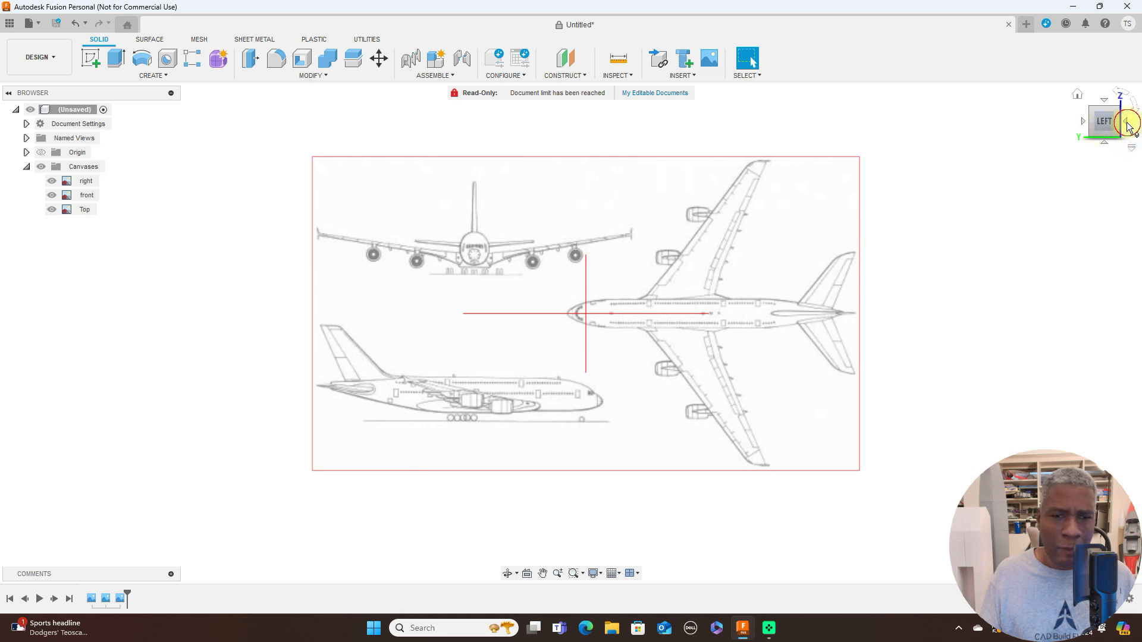
click(1128, 125)
click(1129, 125)
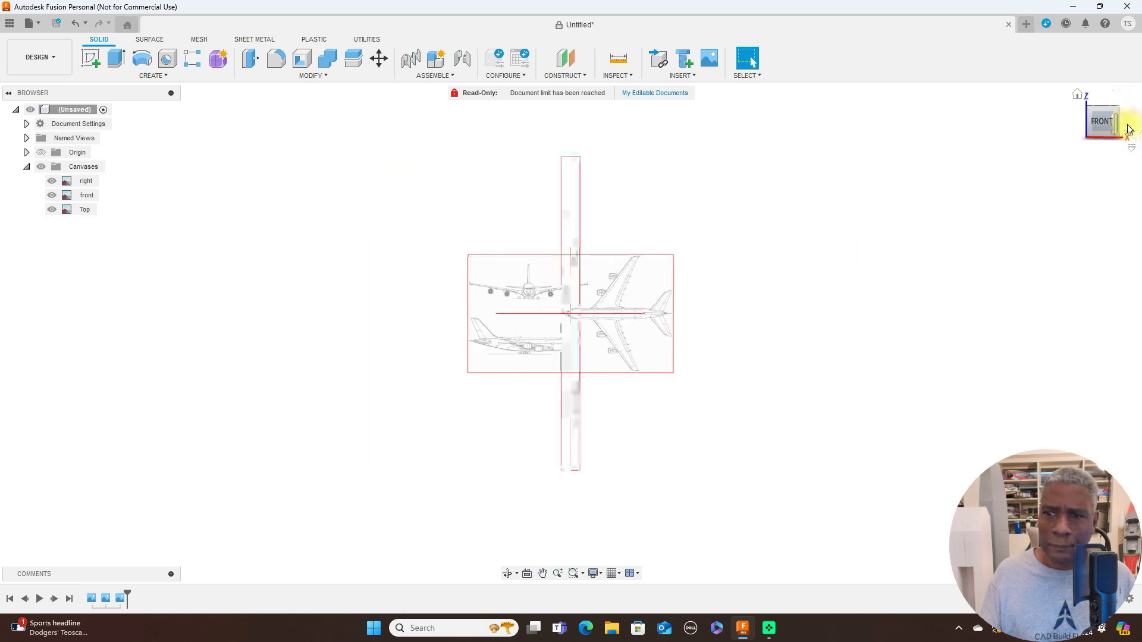
middle_drag(876, 305, 933, 253)
scroll(915, 244, up, 2)
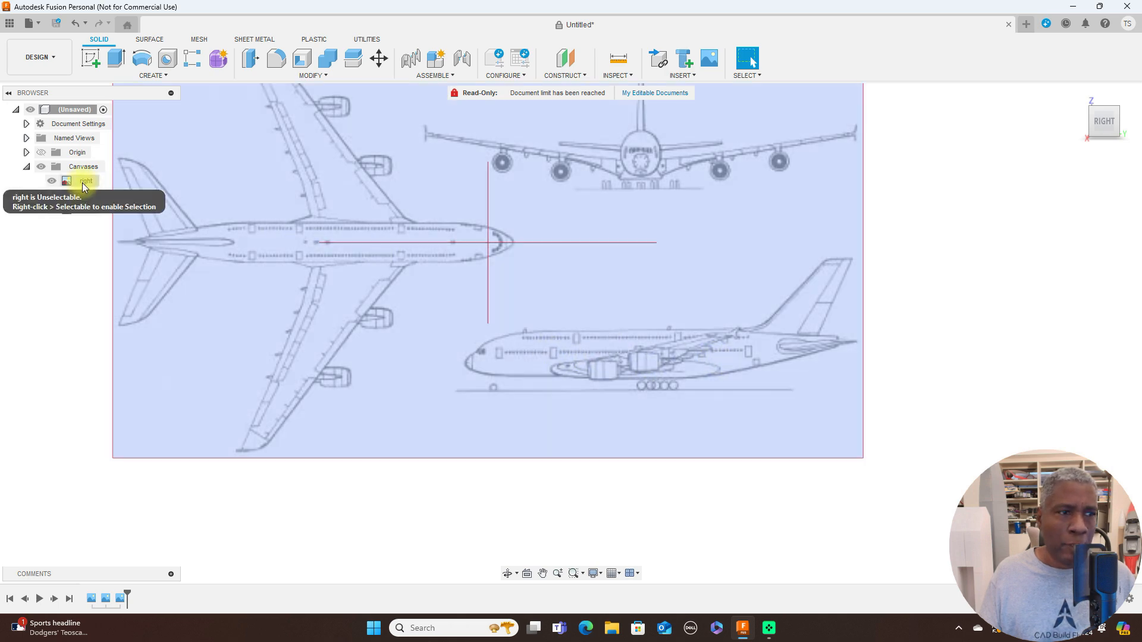
right_click(82, 185)
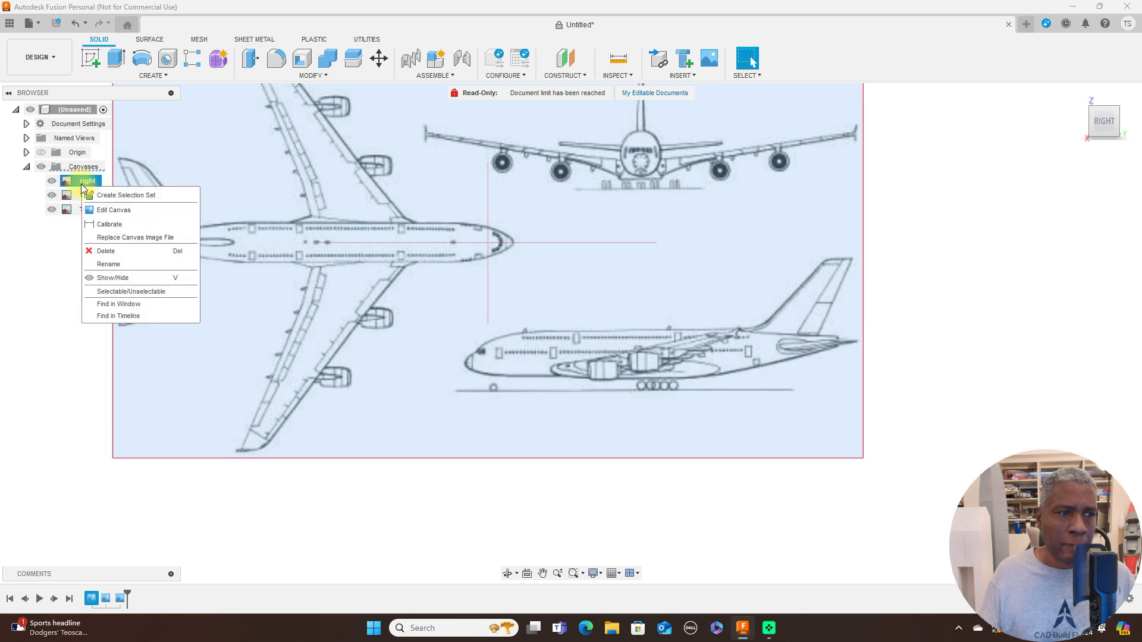
click(104, 227)
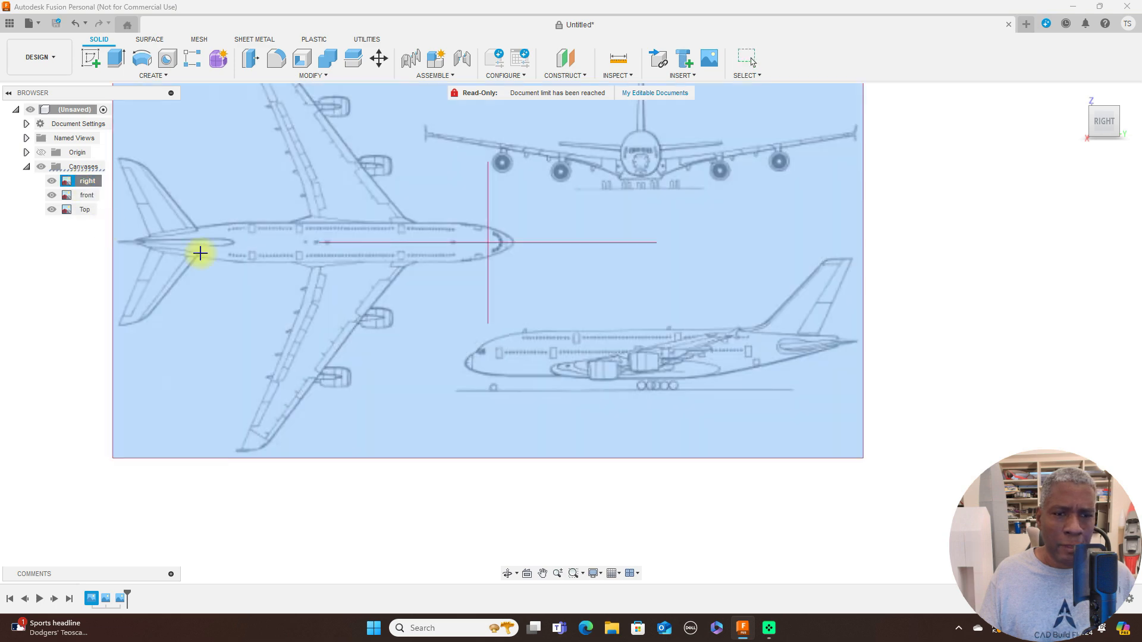
click(464, 364)
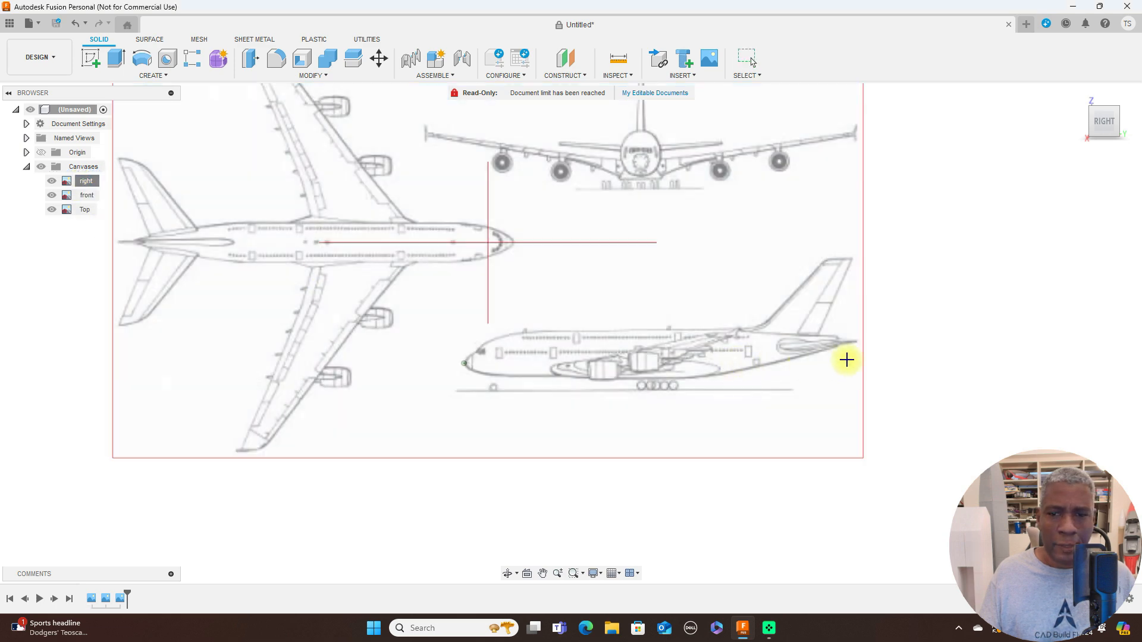
click(837, 352)
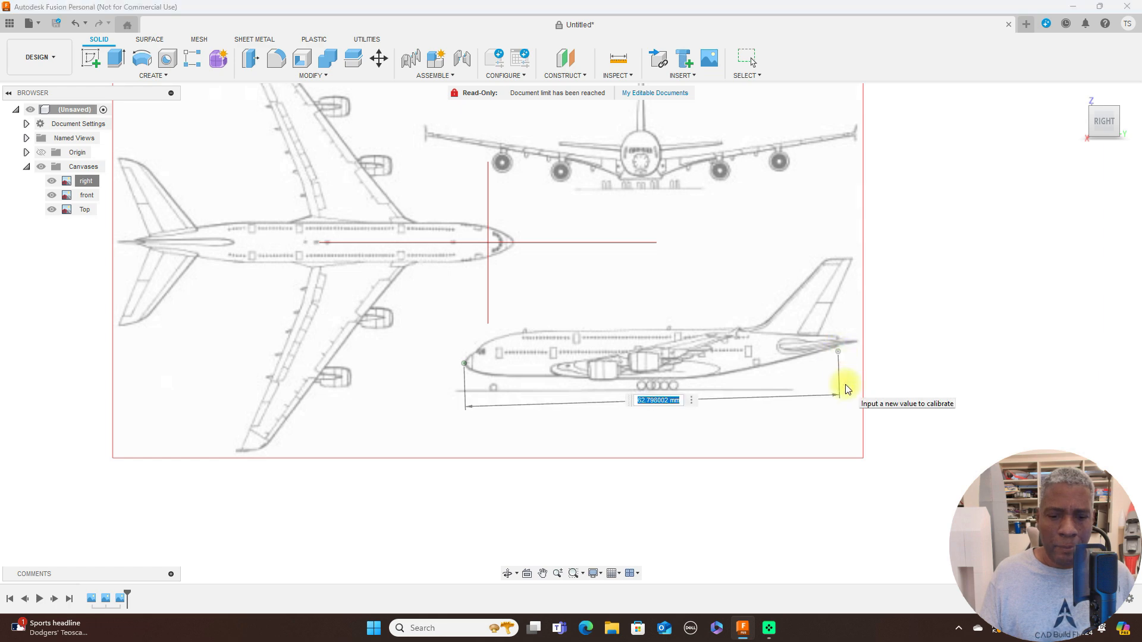
key(BackSpace)
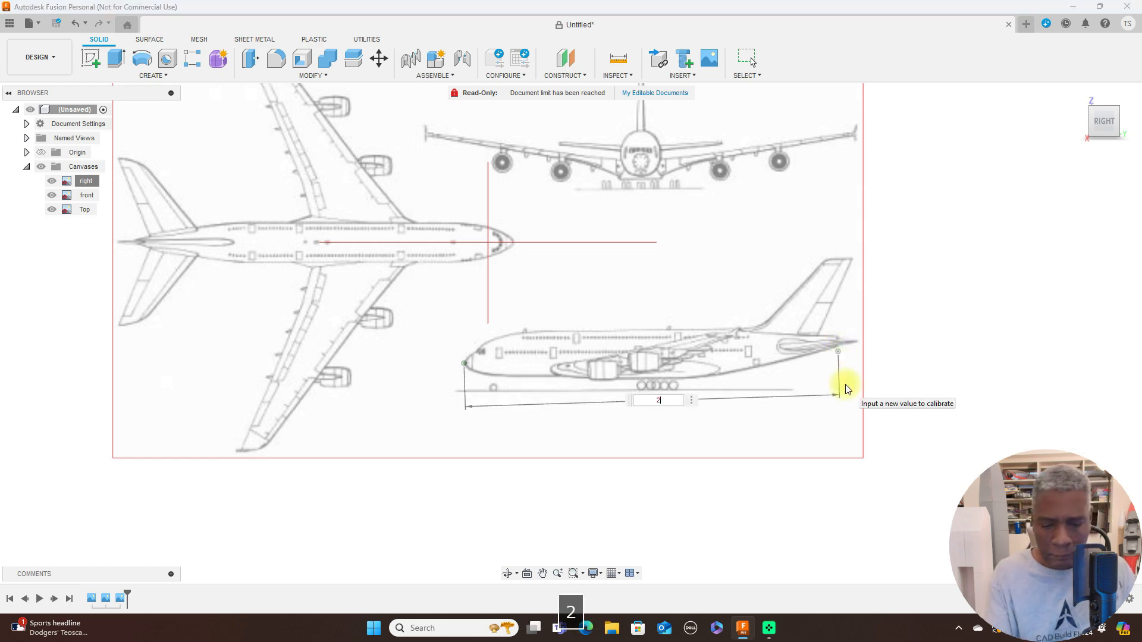
text(2000)
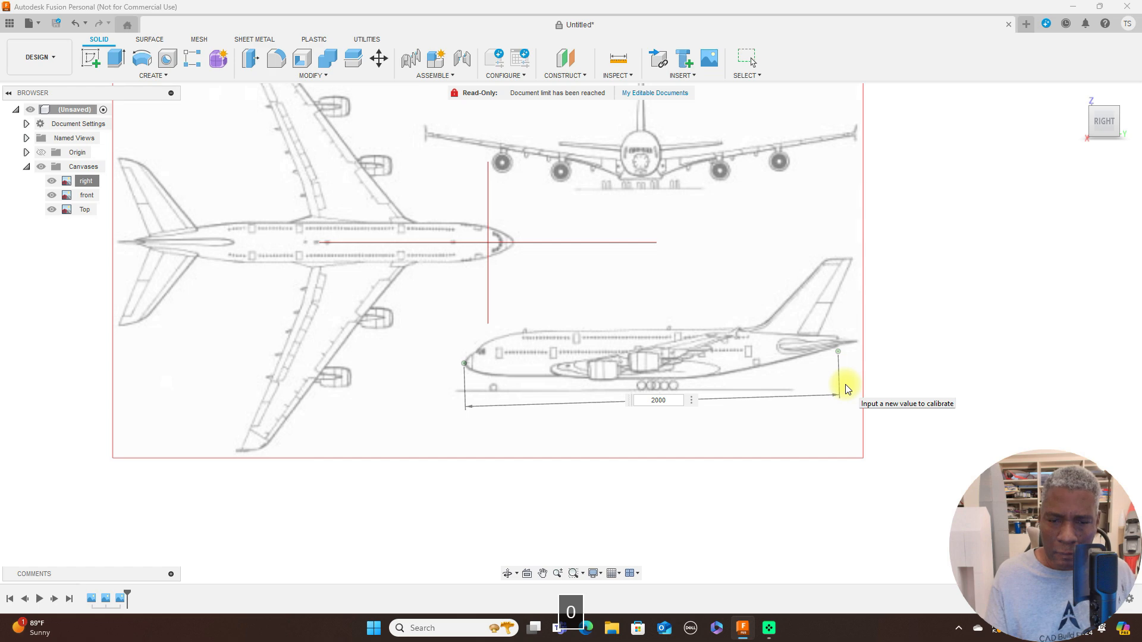
key(Return)
Step: Show the origin planes and axes over the calibrated right canvas
scroll(845, 384, down, 10)
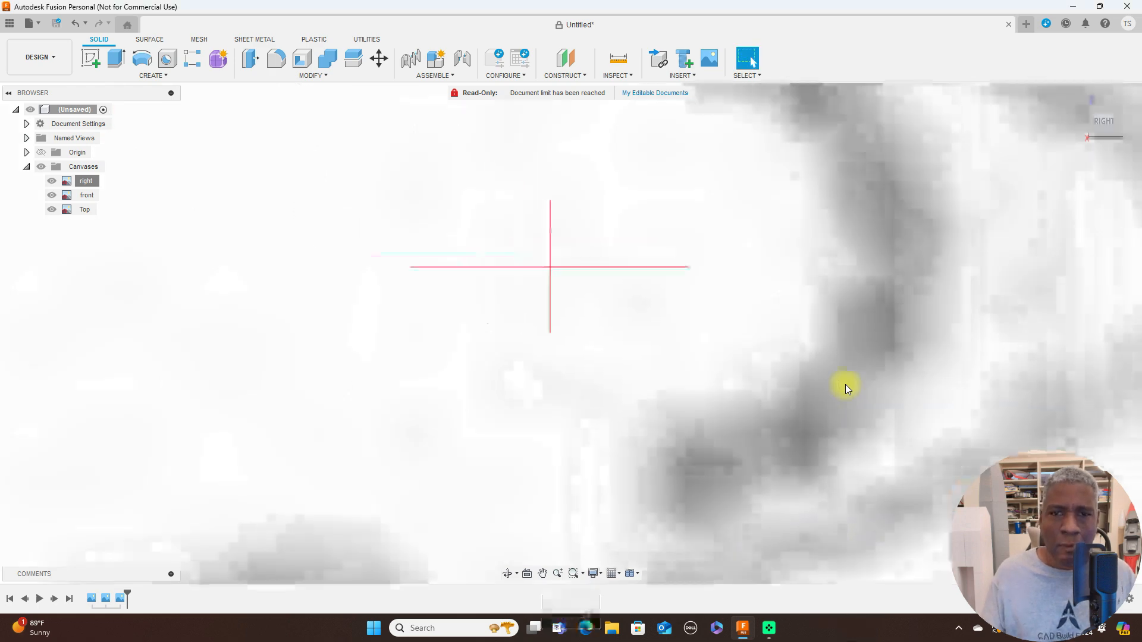
scroll(848, 383, down, 10)
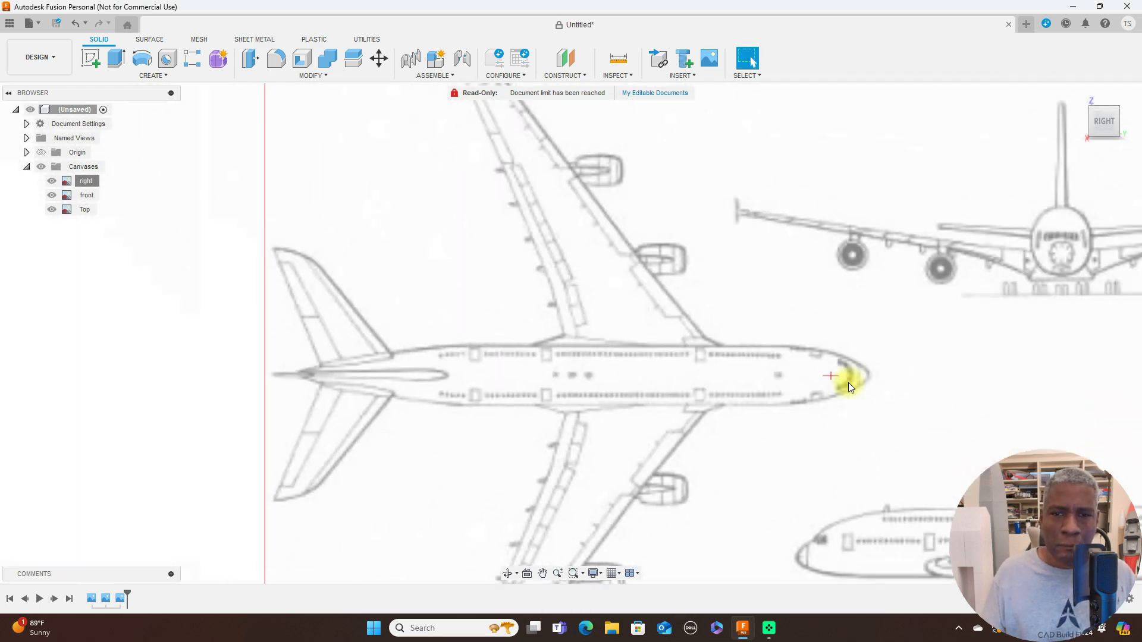
middle_drag(884, 346, 707, 257)
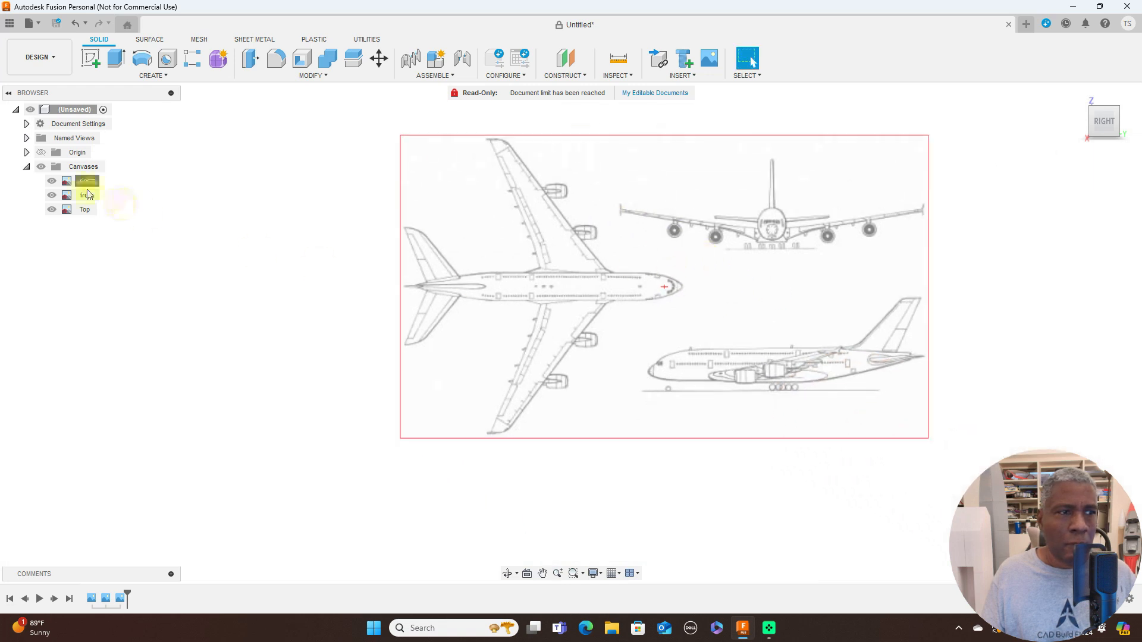
click(43, 154)
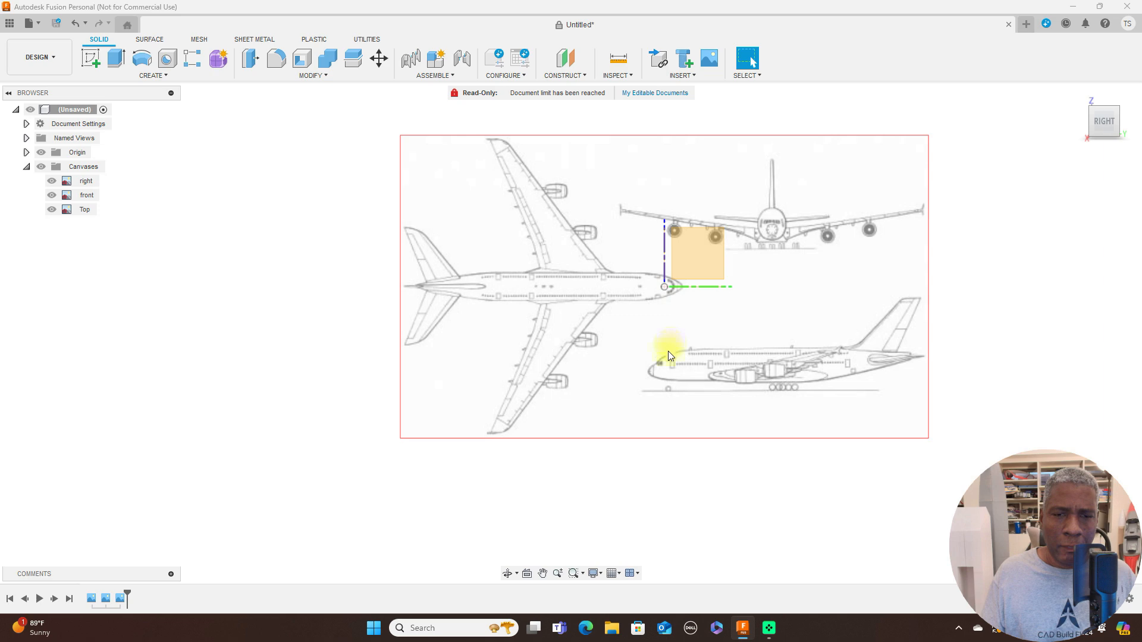
Step: Edit the right canvas and move it in its plane so the nose of the aircraft's side view sits at the origin
scroll(669, 351, up, 2)
right_click(90, 182)
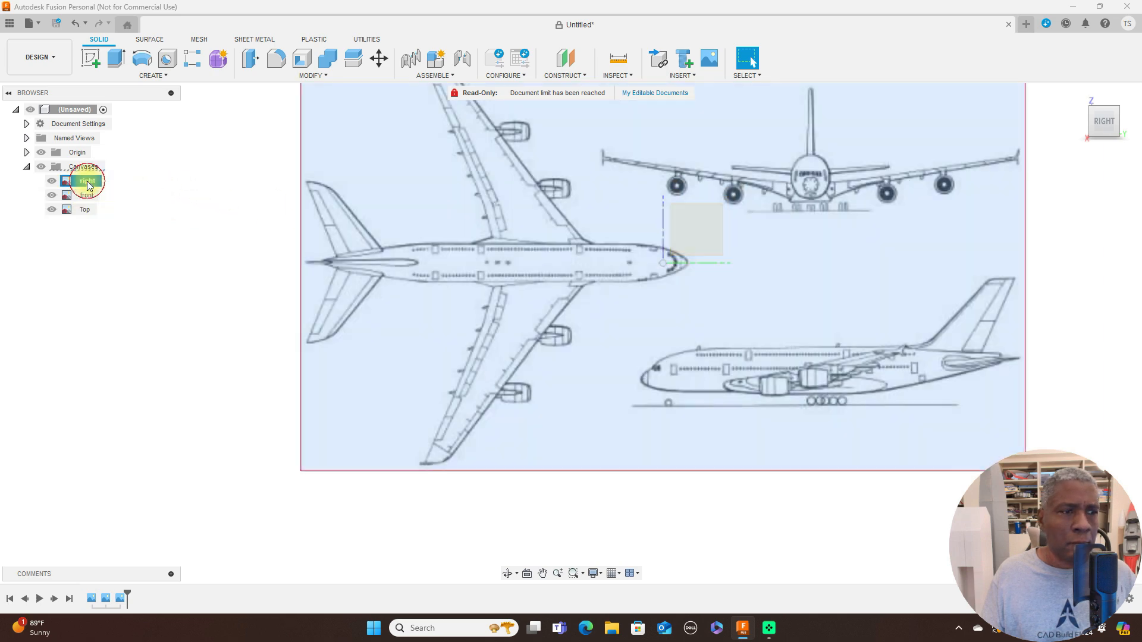
click(131, 207)
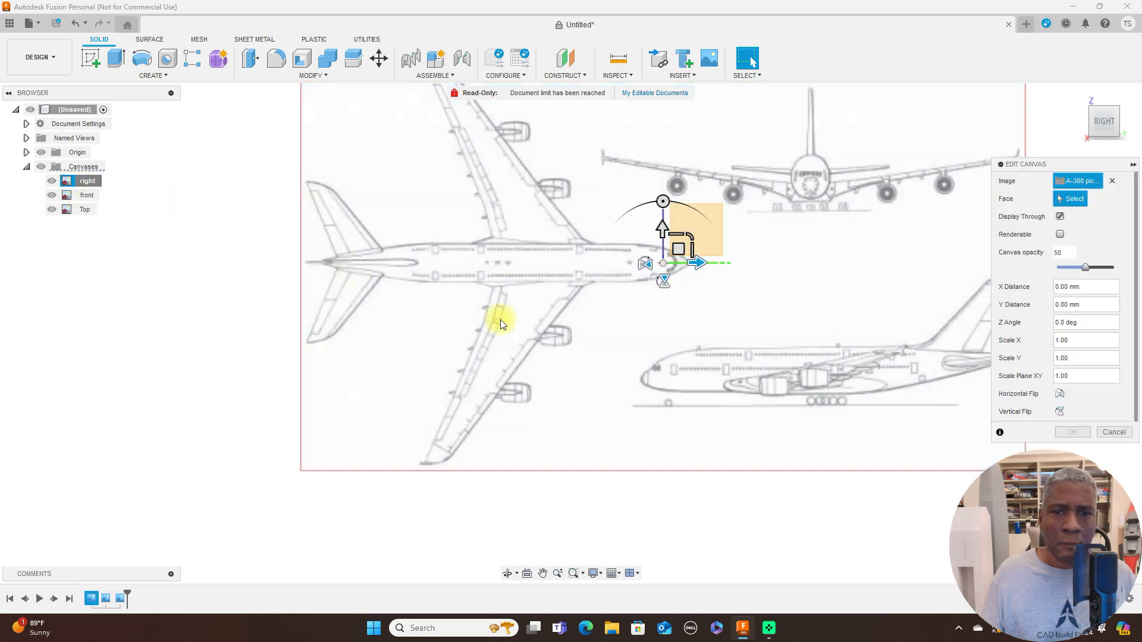
scroll(624, 351, down, 1)
middle_drag(561, 405, 483, 466)
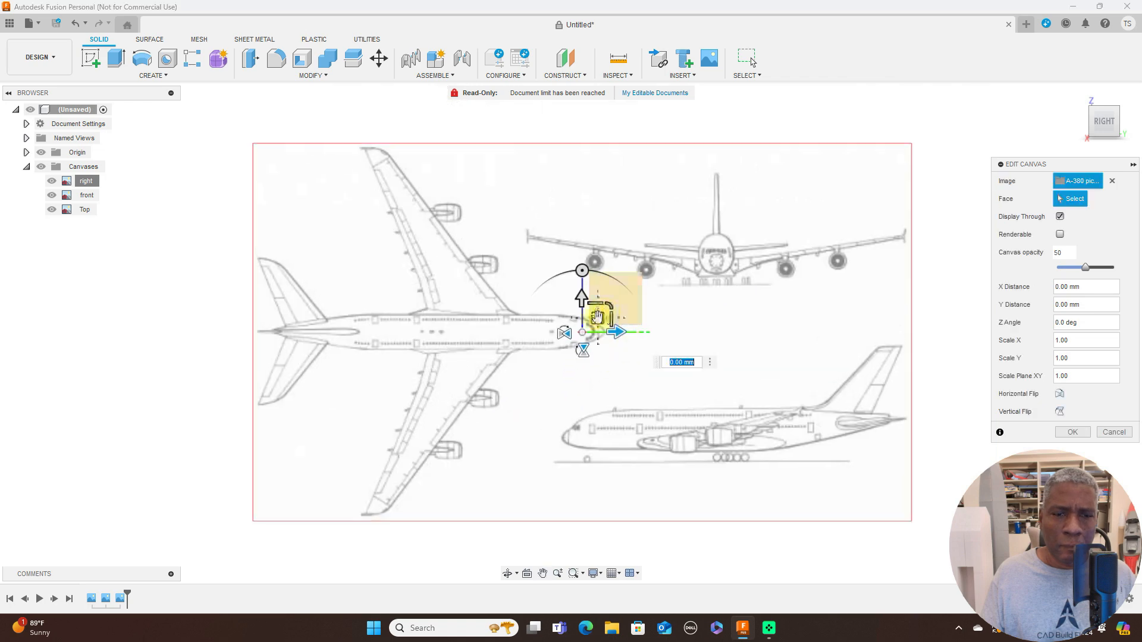
drag(610, 307, 694, 225)
scroll(658, 315, up, 2)
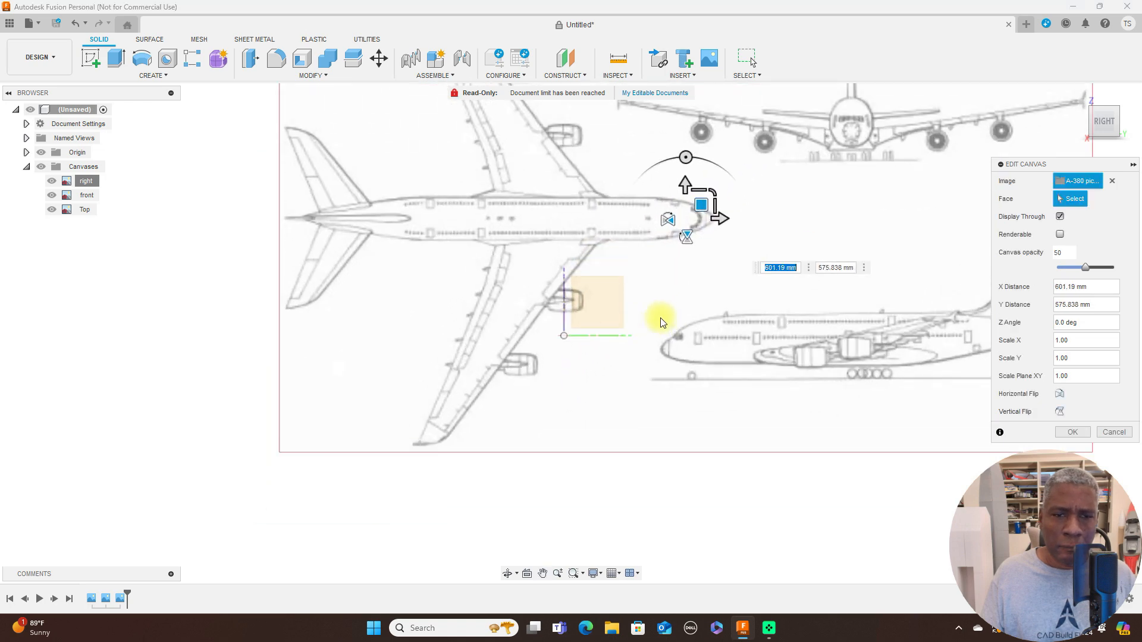
middle_drag(651, 360, 640, 424)
drag(696, 260, 593, 244)
click(1073, 432)
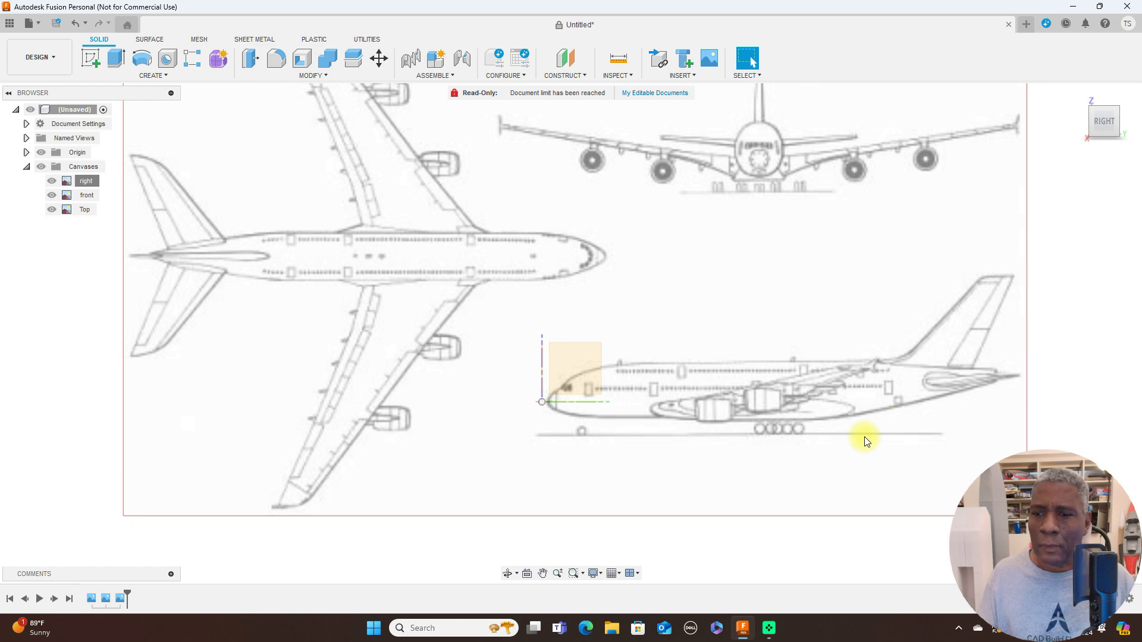
Step: Edit the Top canvas and enlarge it uniformly in its plane to a scale of about 23.5
mouse_move(1115, 144)
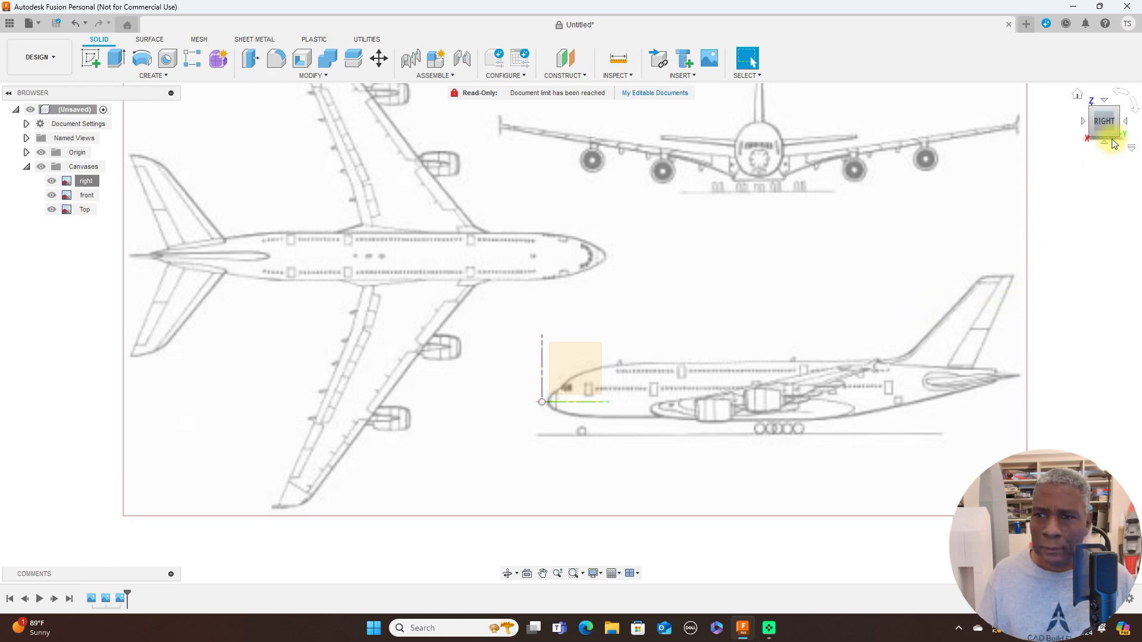
click(1104, 103)
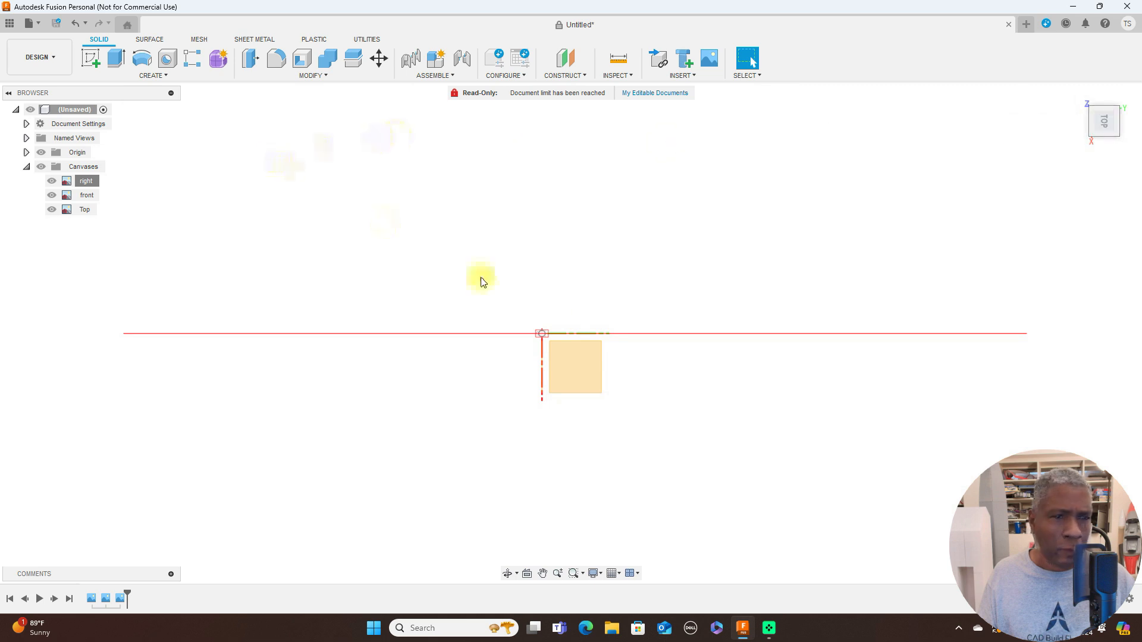
middle_drag(545, 347, 538, 322)
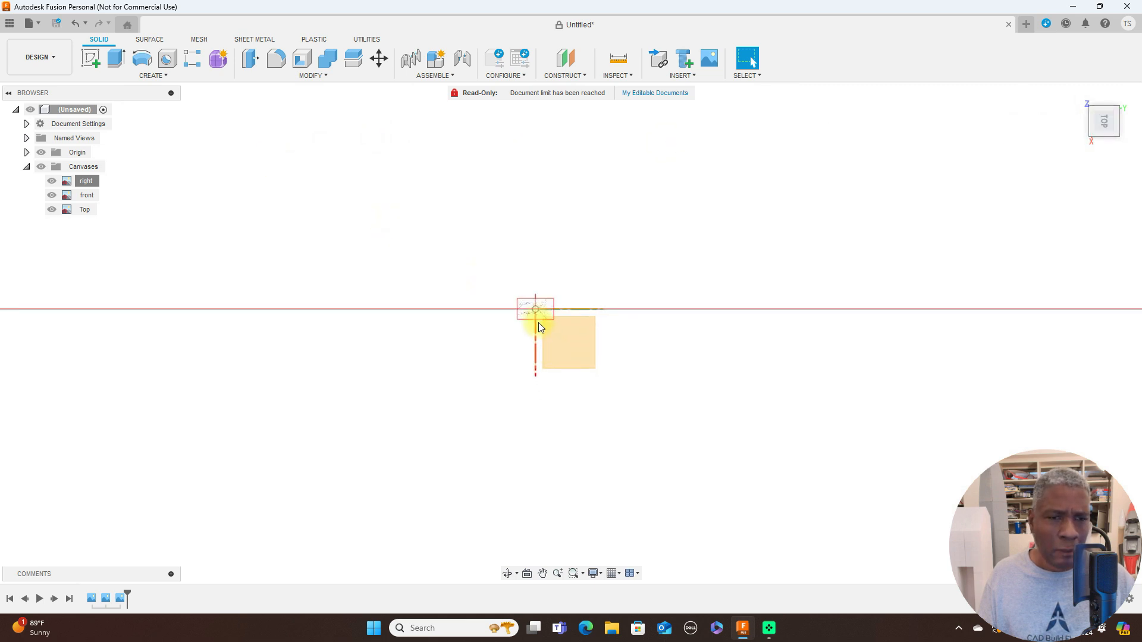
right_click(85, 210)
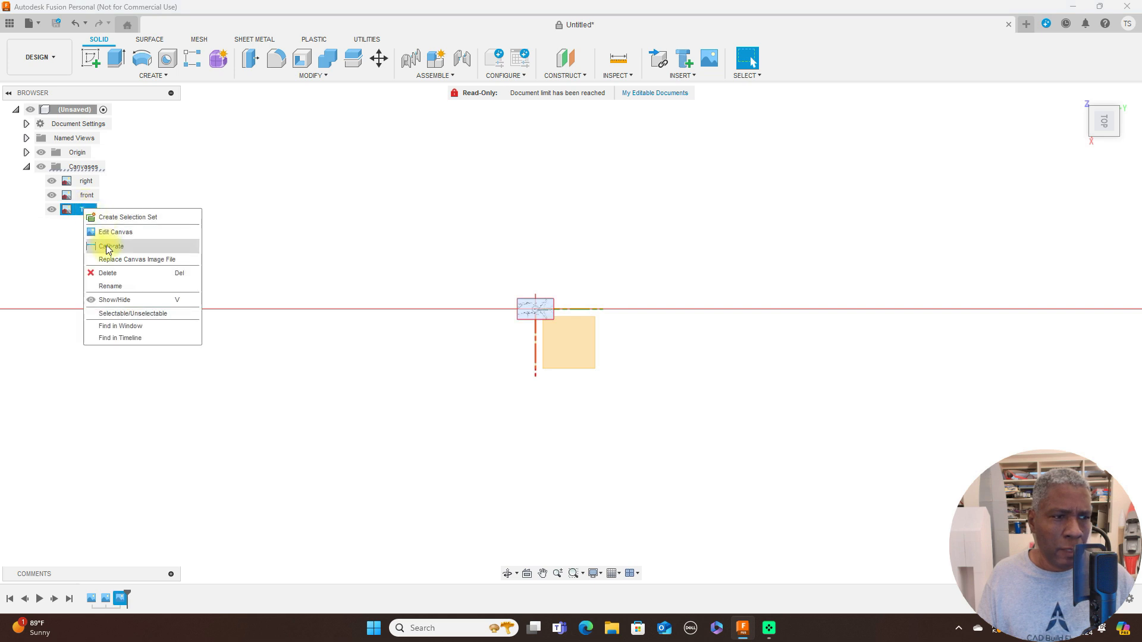
click(107, 233)
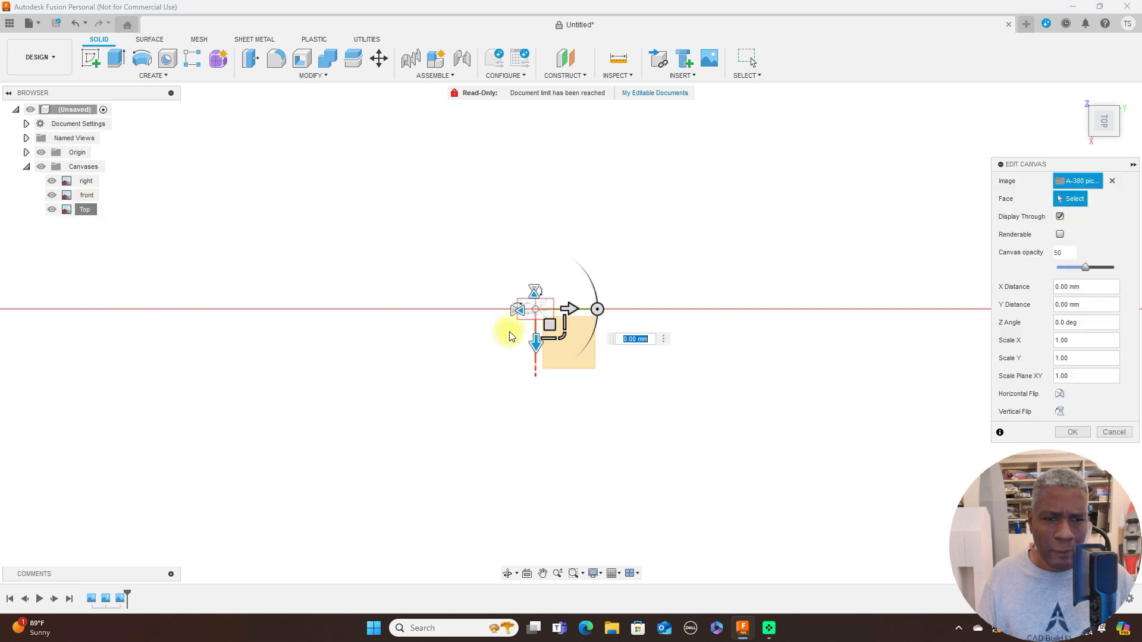
drag(561, 337, 709, 454)
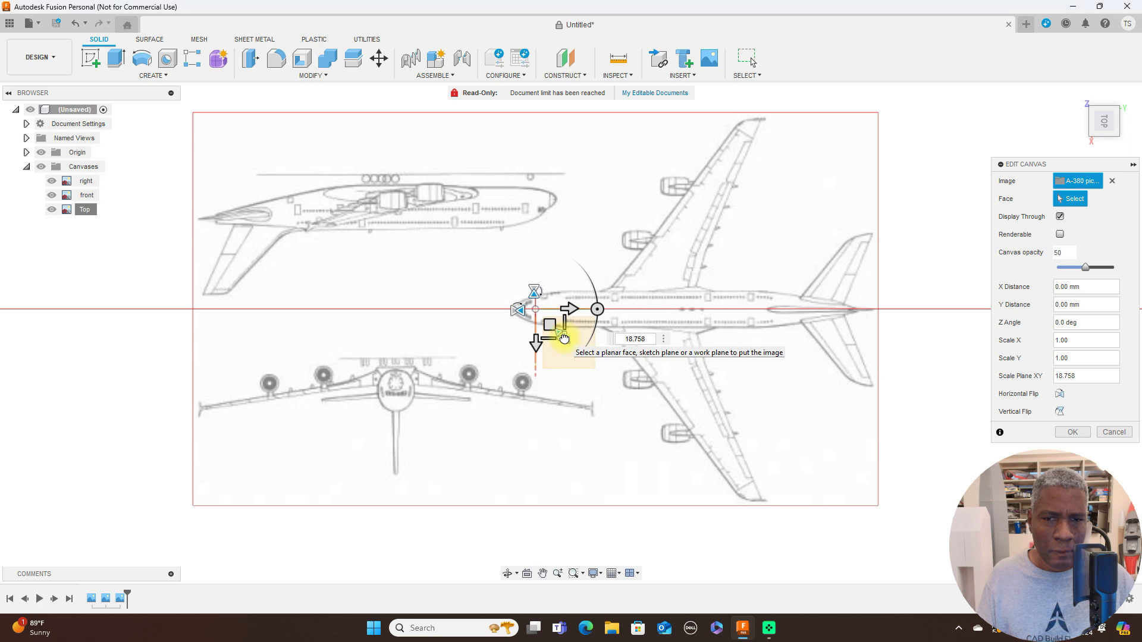
drag(565, 338, 570, 342)
scroll(594, 356, down, 3)
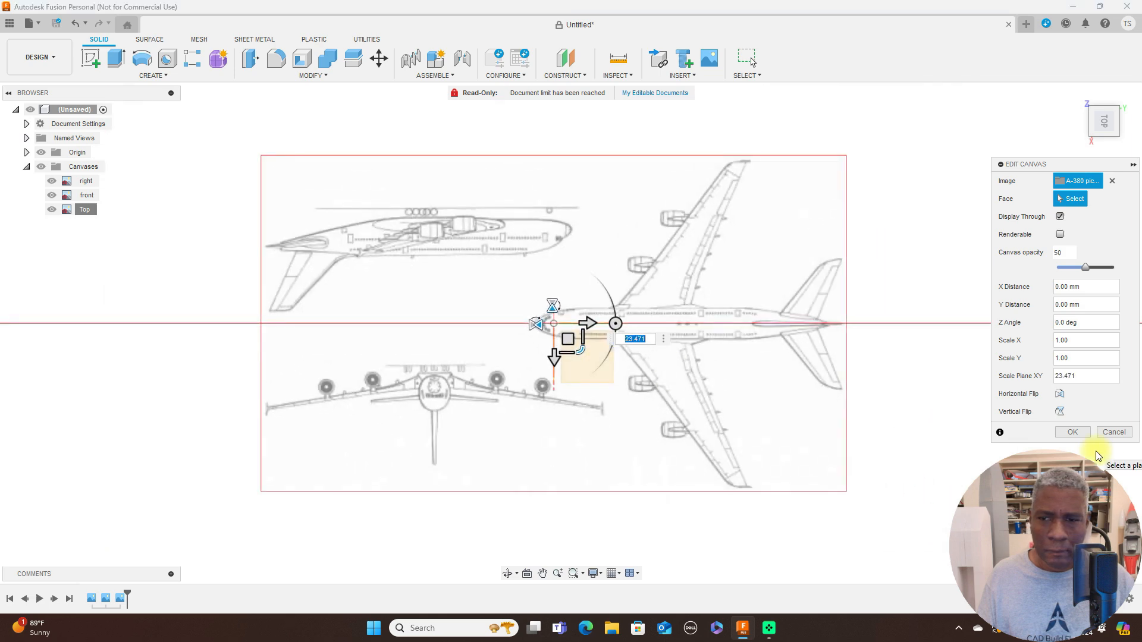
click(1074, 432)
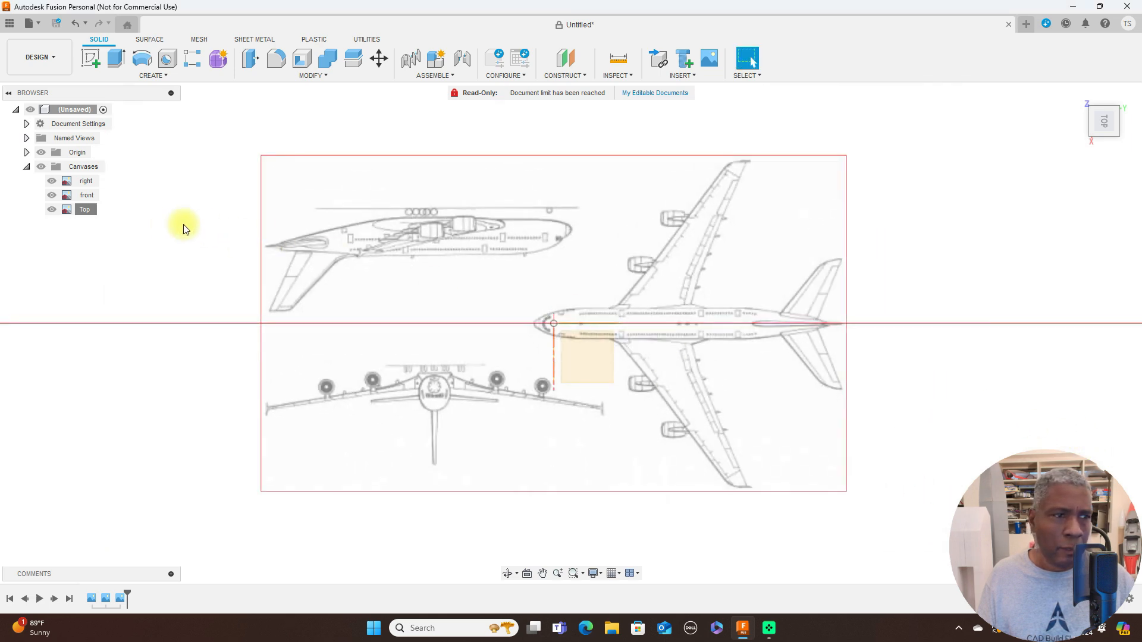
Step: Calibrate the Top canvas by setting the distance from nose to tail of the aircraft's plan view to 2000 mm
right_click(85, 209)
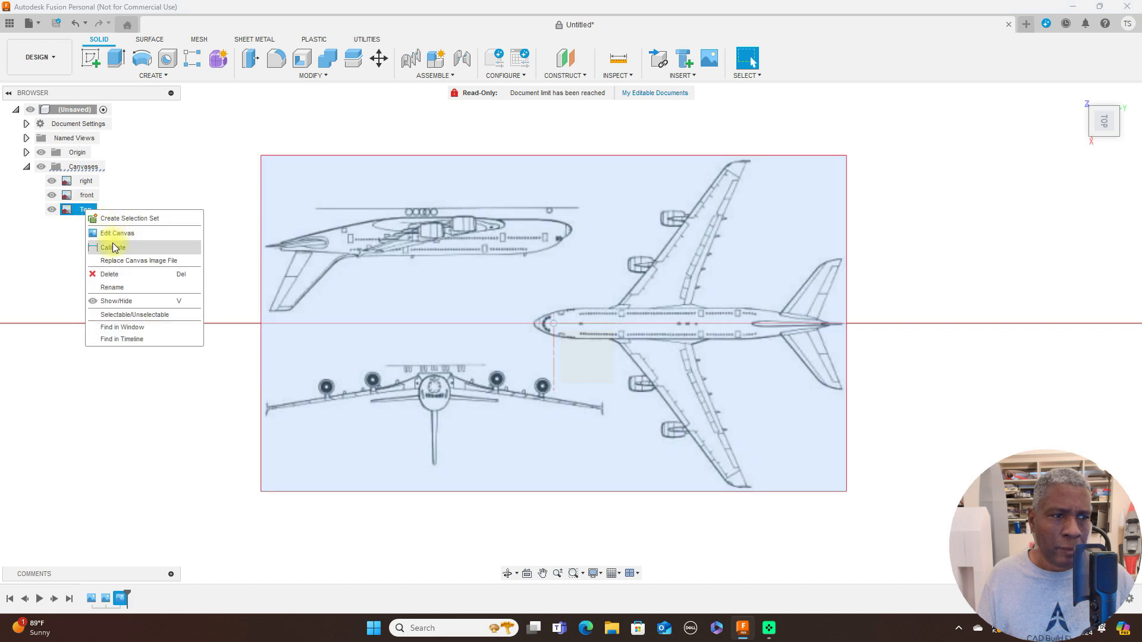
click(113, 246)
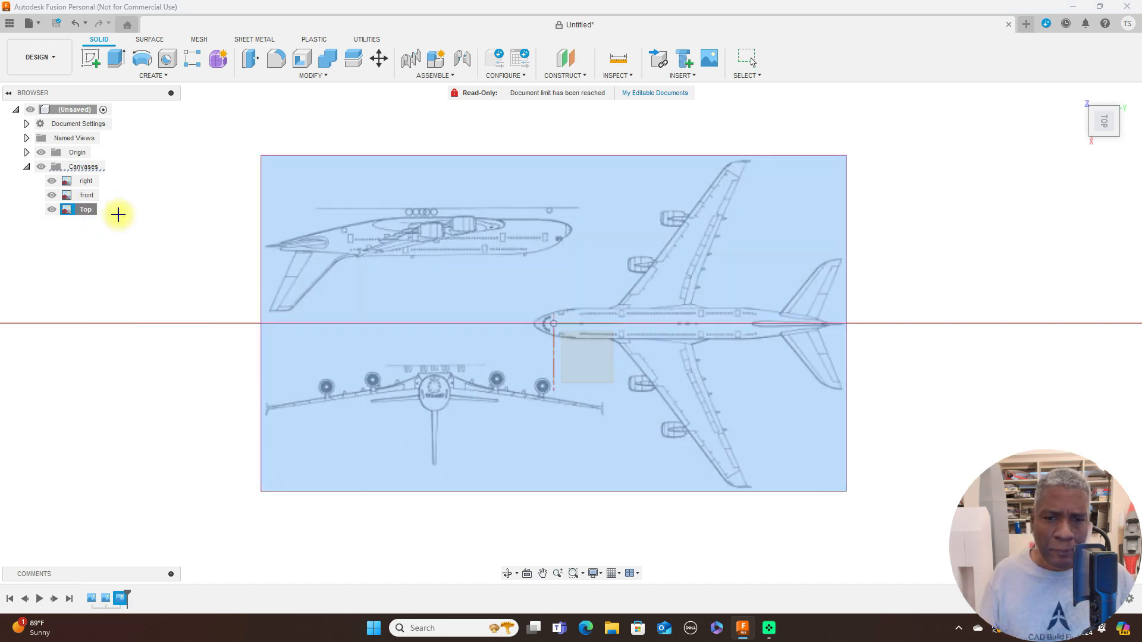
scroll(553, 339, up, 2)
scroll(598, 299, up, 3)
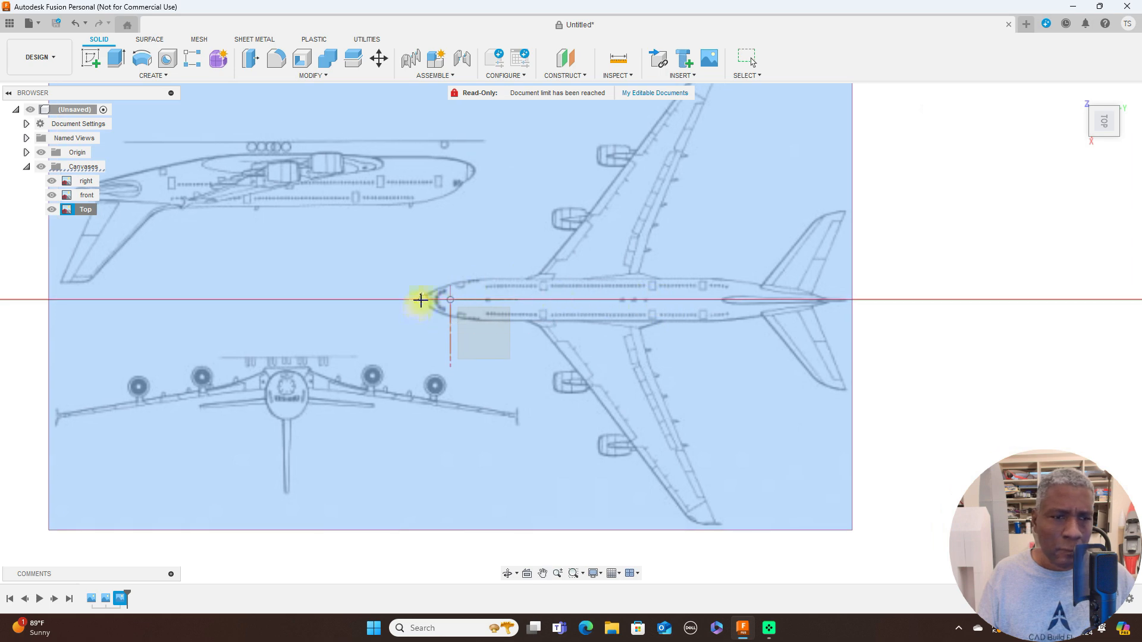
click(421, 299)
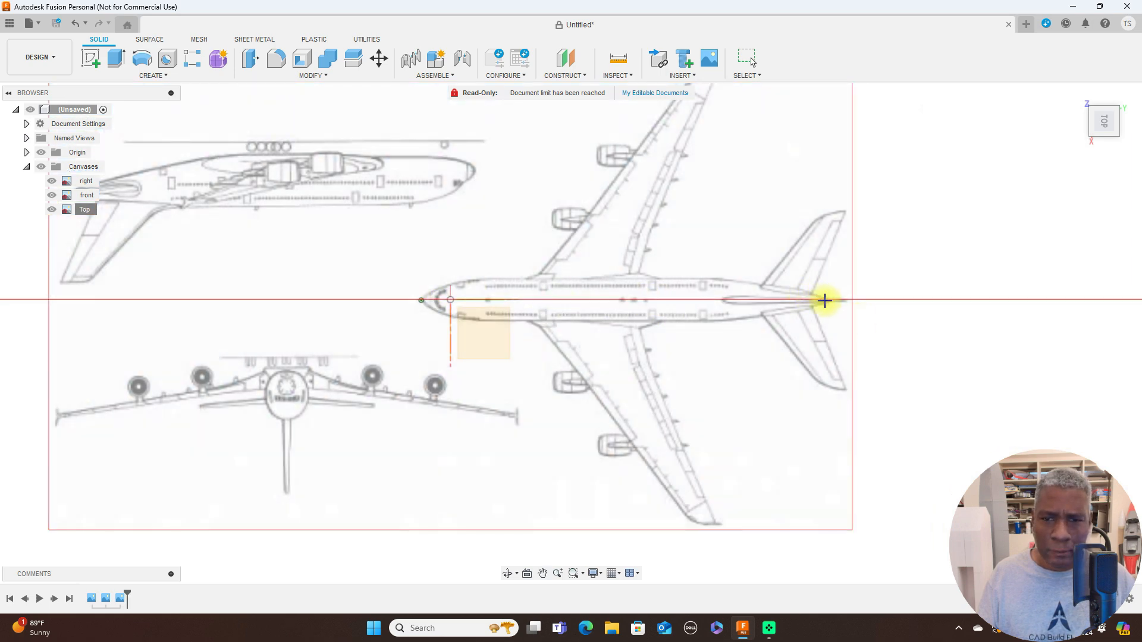
click(827, 301)
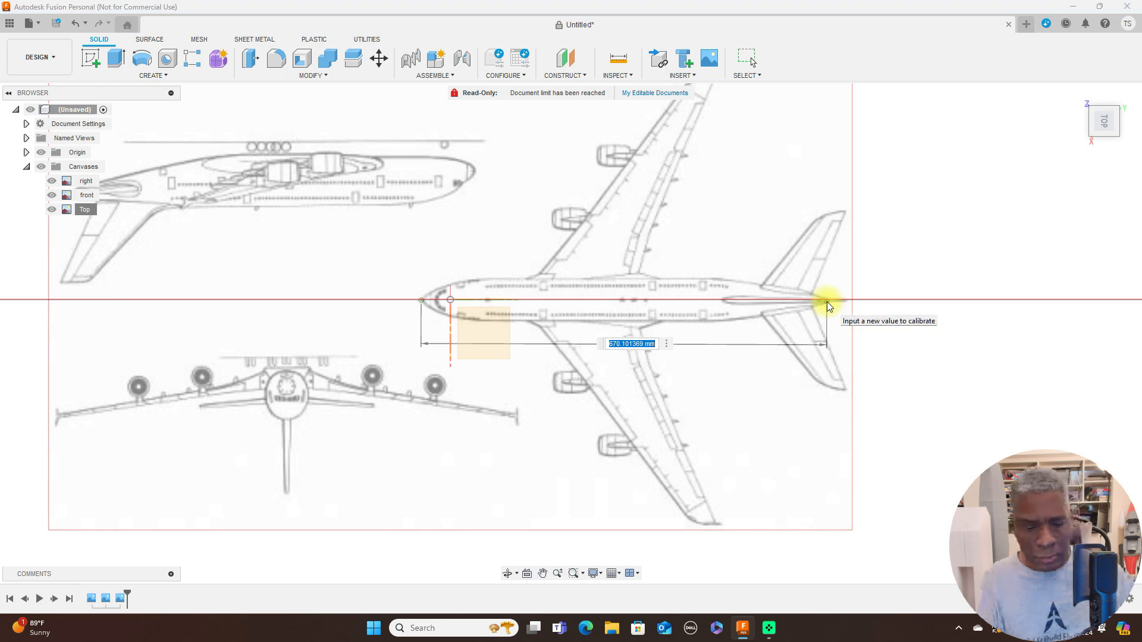
key(BackSpace)
text(2000)
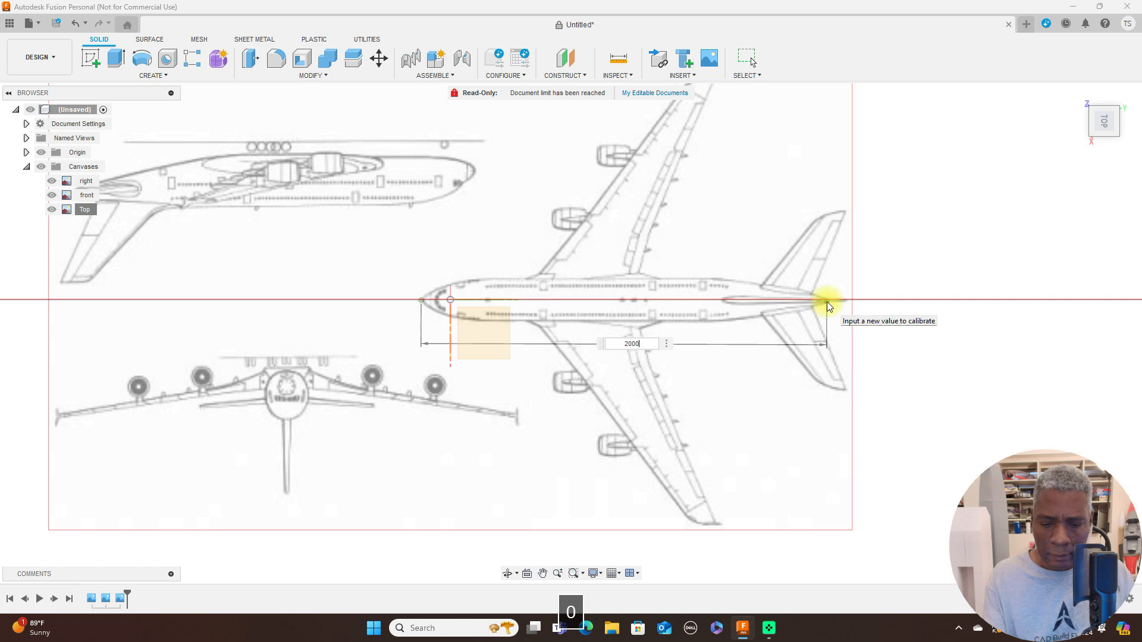
key(Return)
scroll(830, 306, down, 5)
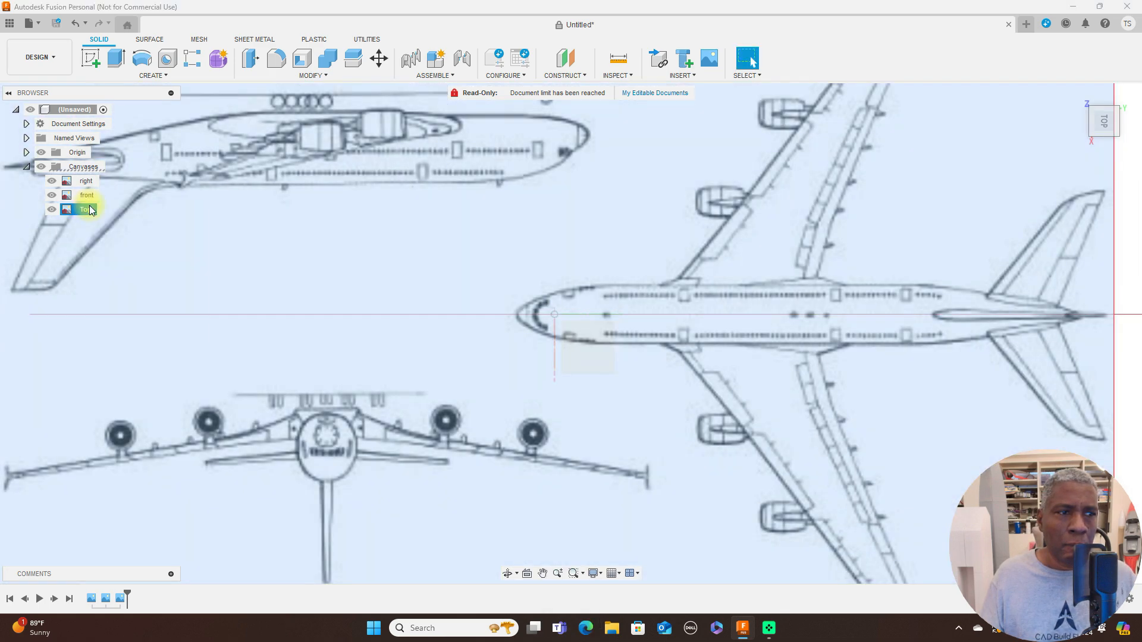
Step: Move the Top canvas about 154.18 mm in Y so the plan view's nose sits at the origin, and compare it with the right canvas
right_click(90, 205)
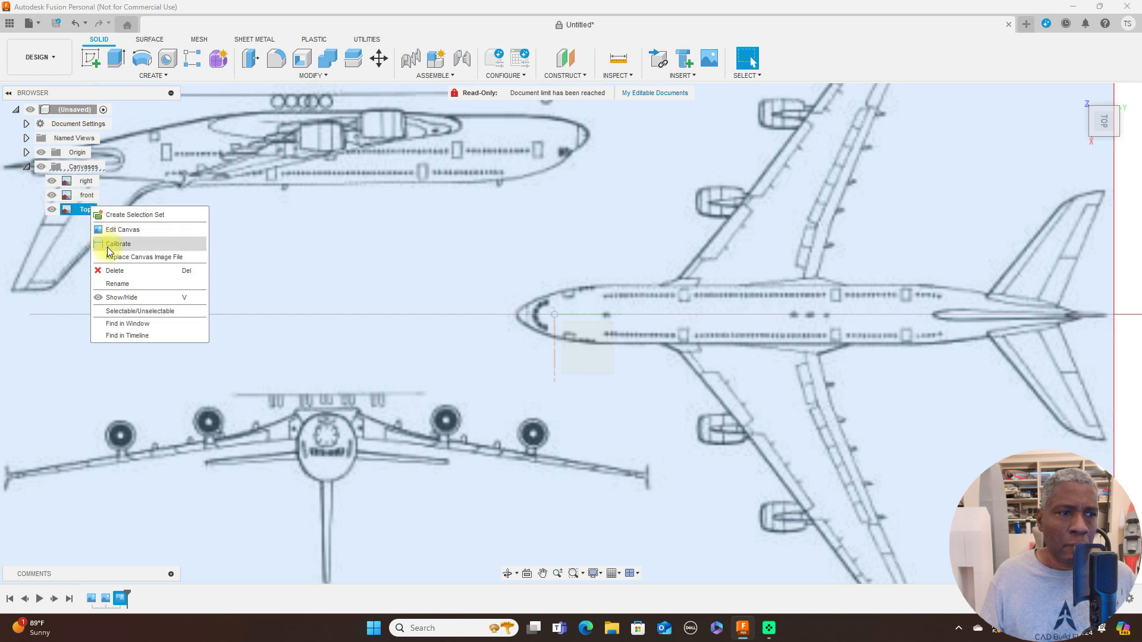
click(113, 230)
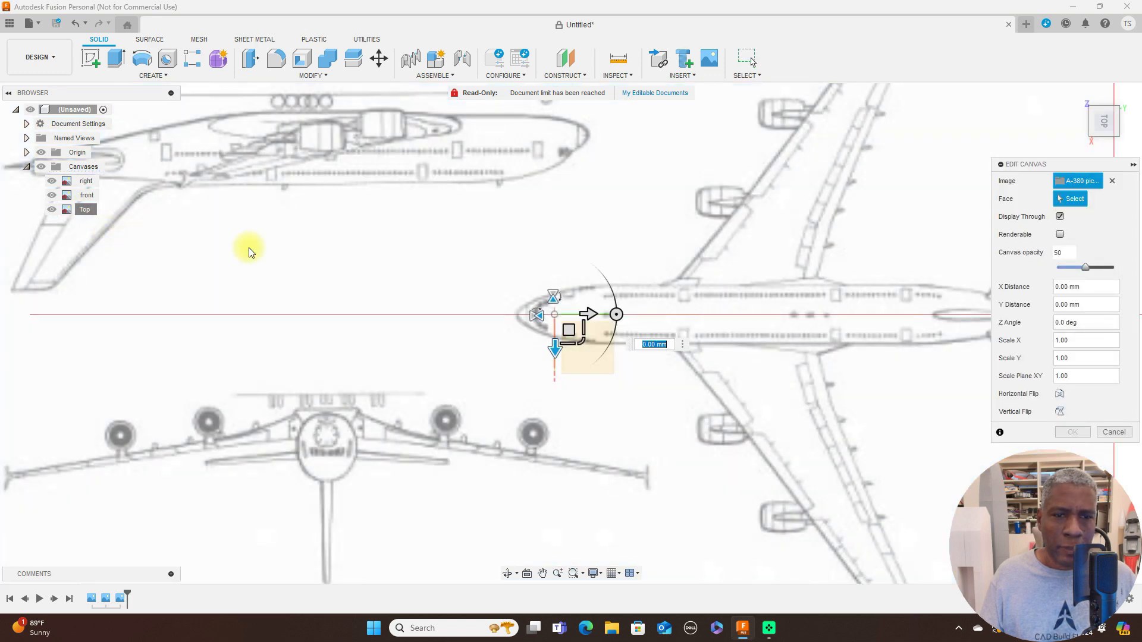
scroll(595, 322, down, 2)
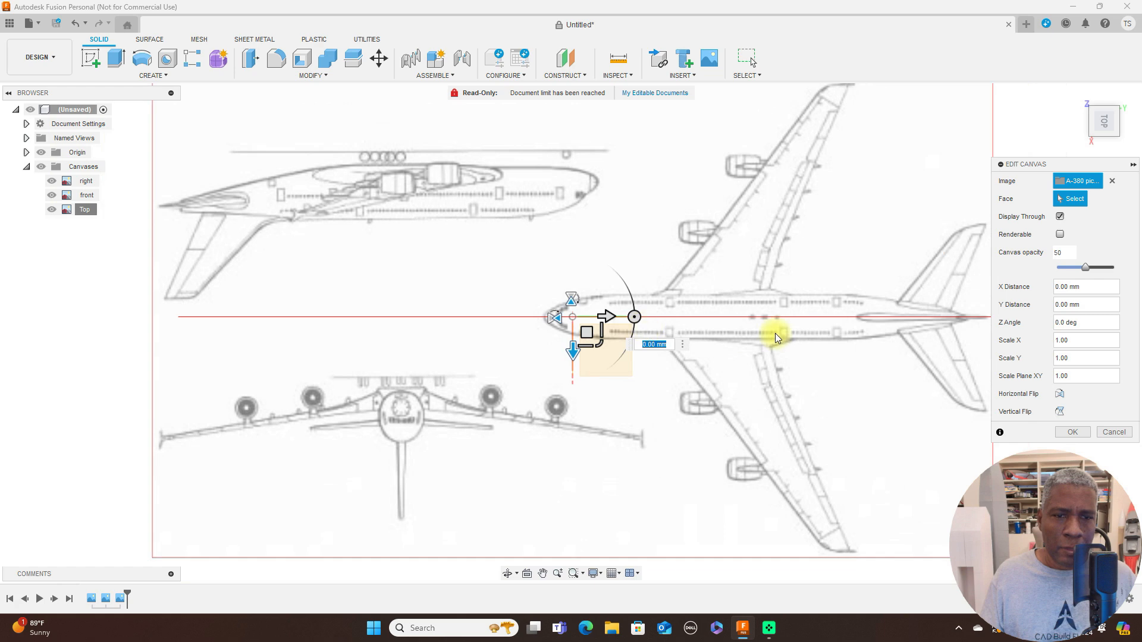
scroll(761, 339, down, 2)
drag(536, 353, 569, 353)
scroll(748, 355, down, 1)
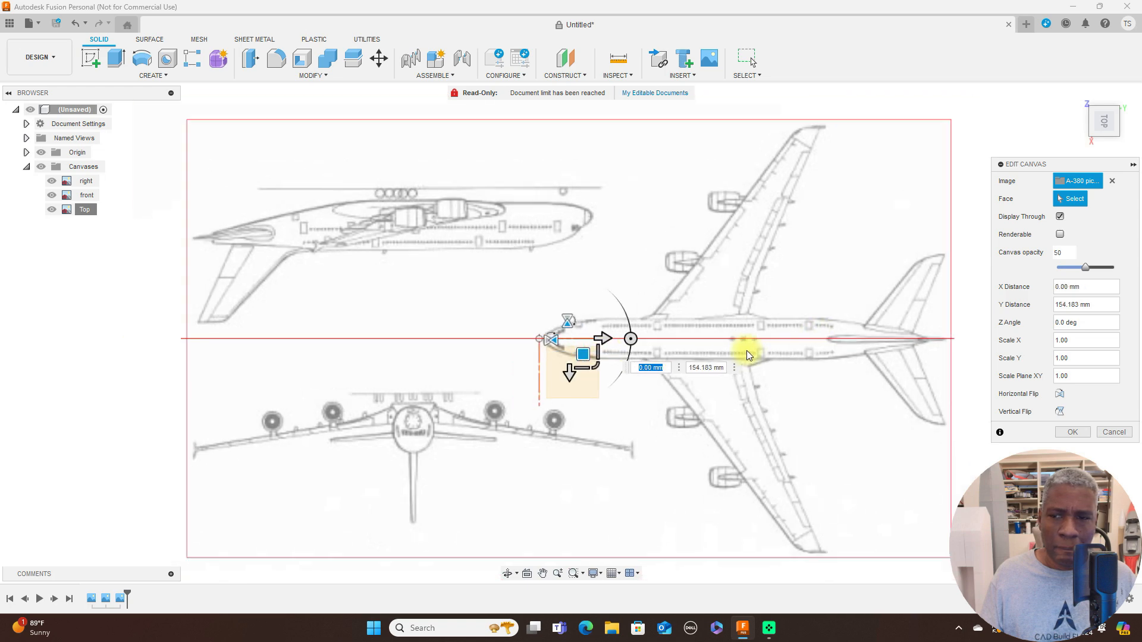
click(1073, 433)
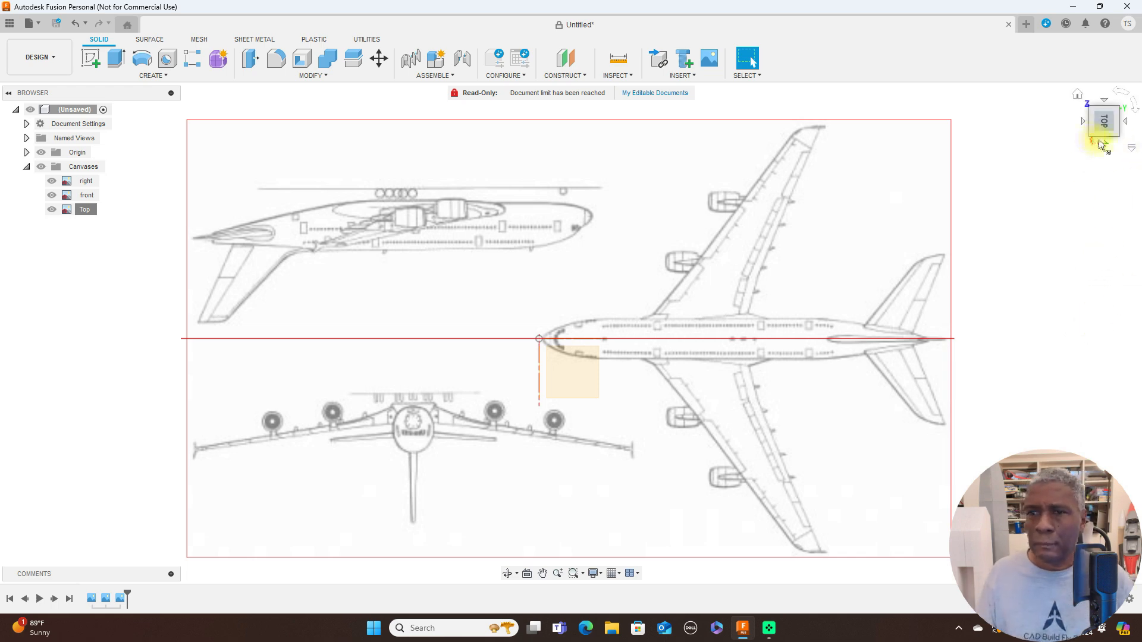
click(1103, 146)
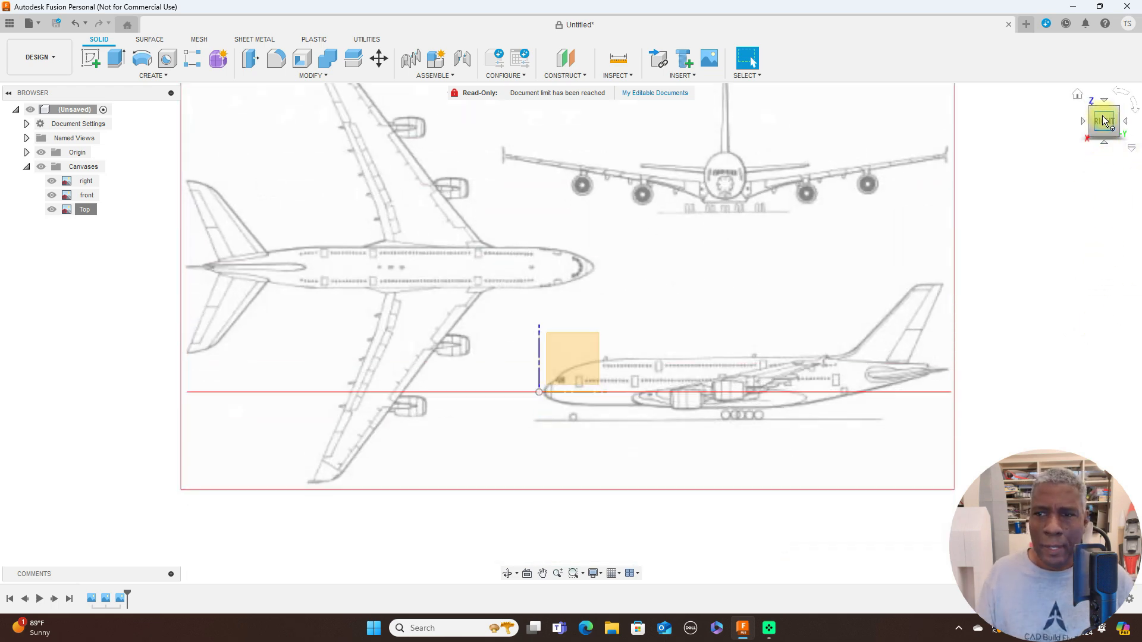
click(1104, 102)
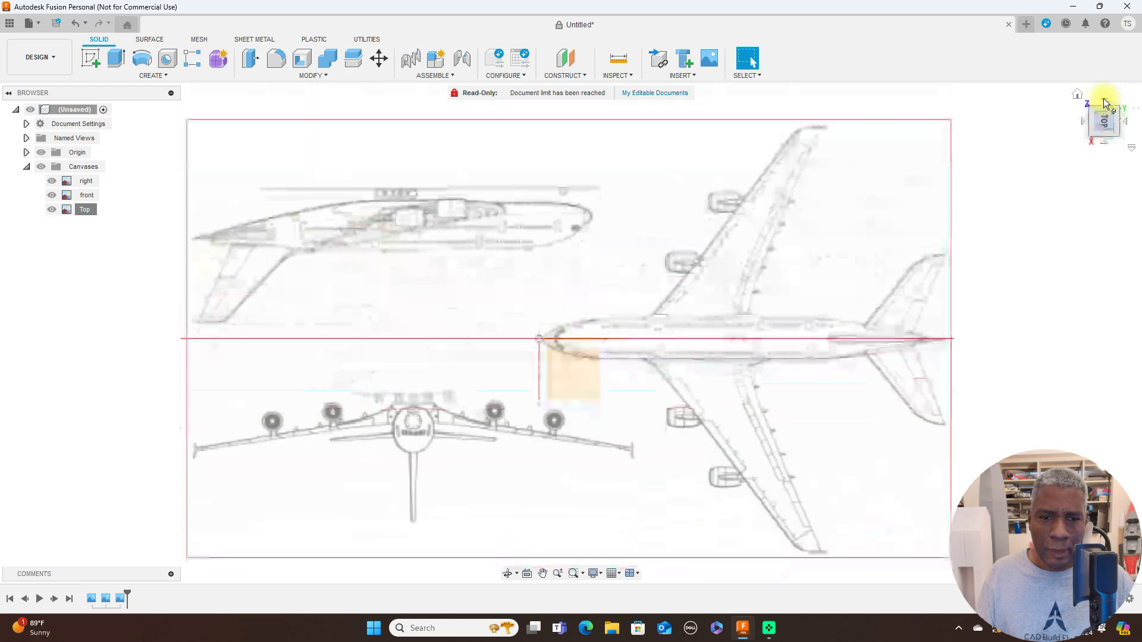
click(1105, 145)
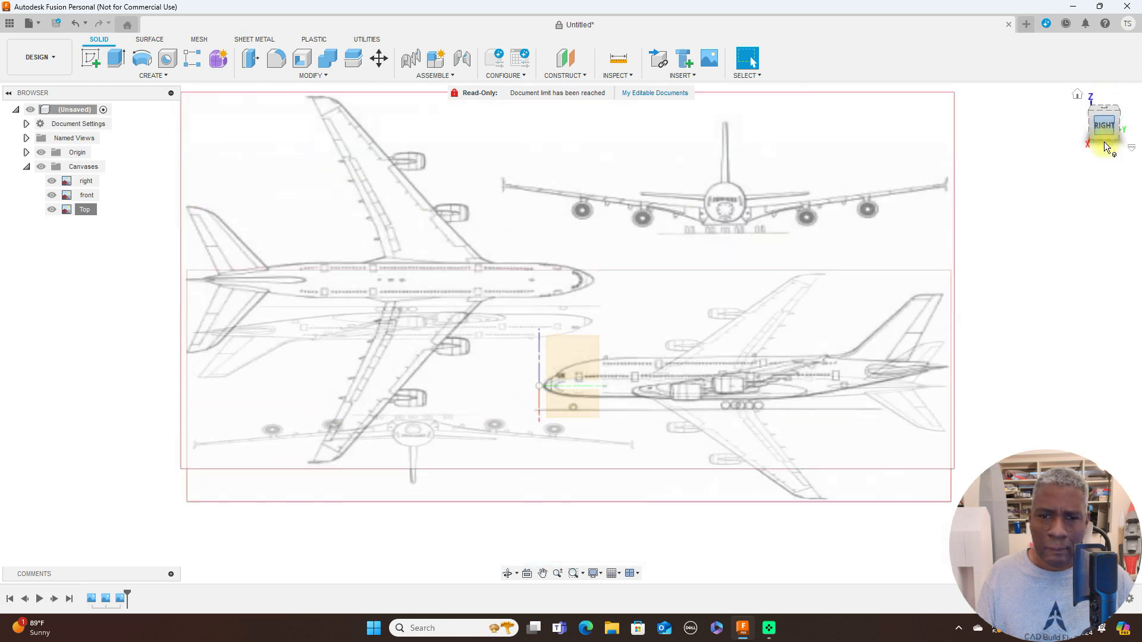
Step: Edit the front canvas and enlarge it uniformly to a plane scale of about 36.55, comparing its size with the right canvas
click(1085, 124)
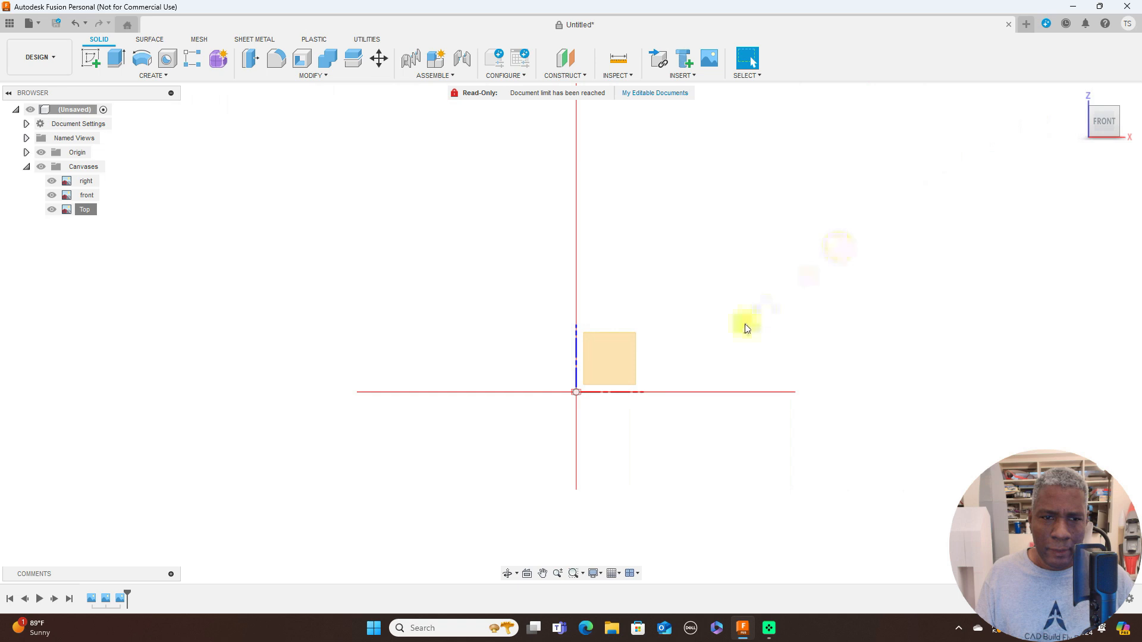
scroll(690, 331, up, 4)
middle_drag(690, 332, 801, 239)
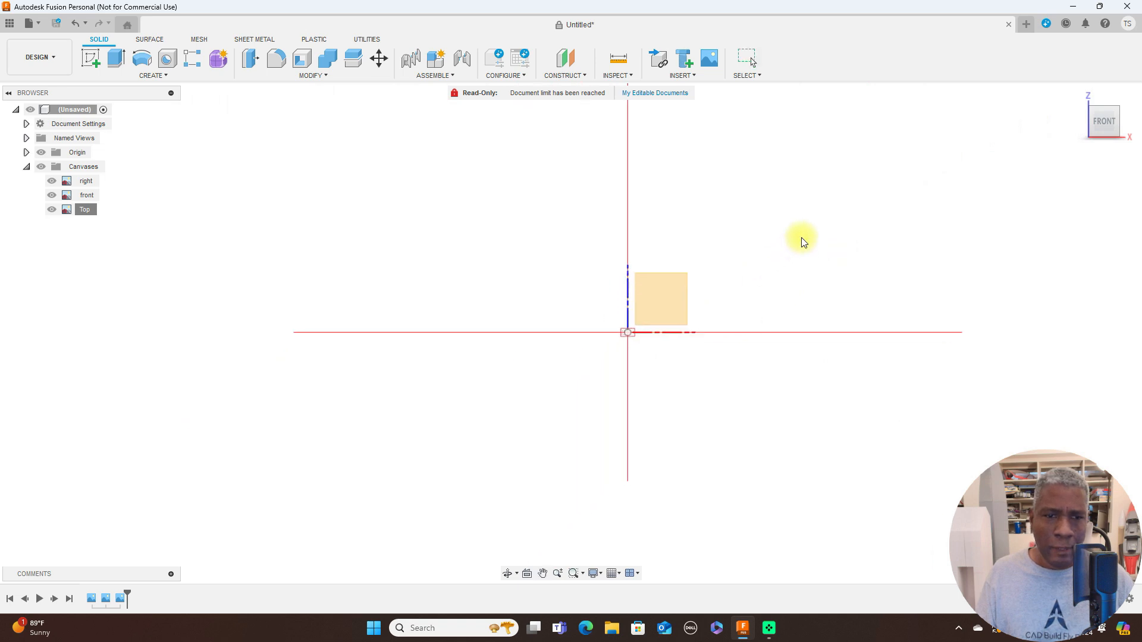
scroll(802, 238, up, 3)
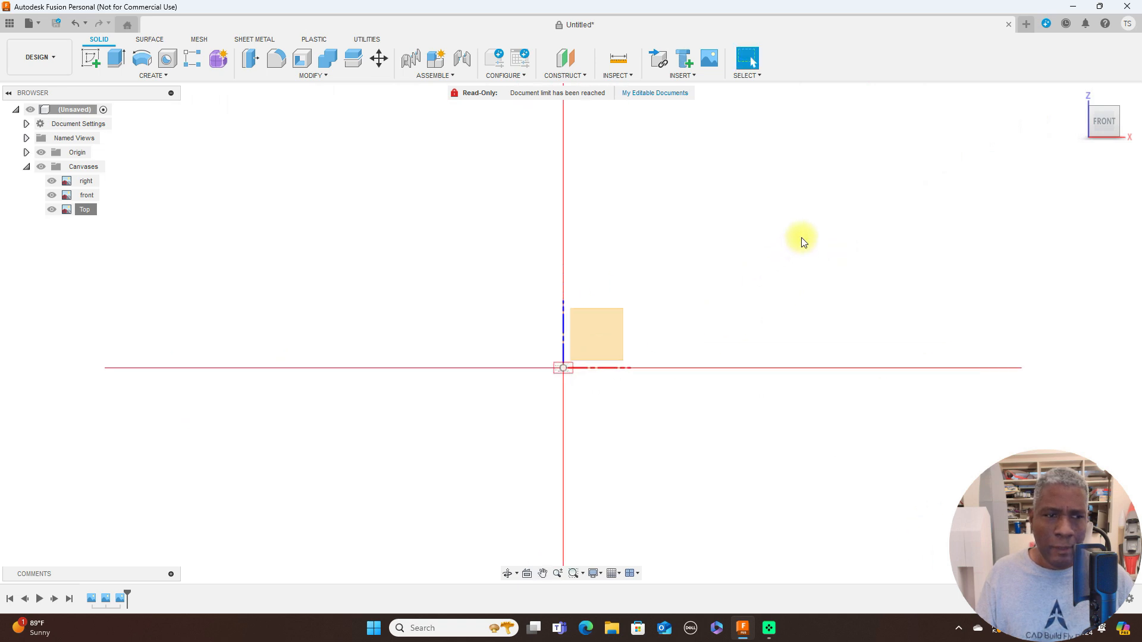
right_click(82, 197)
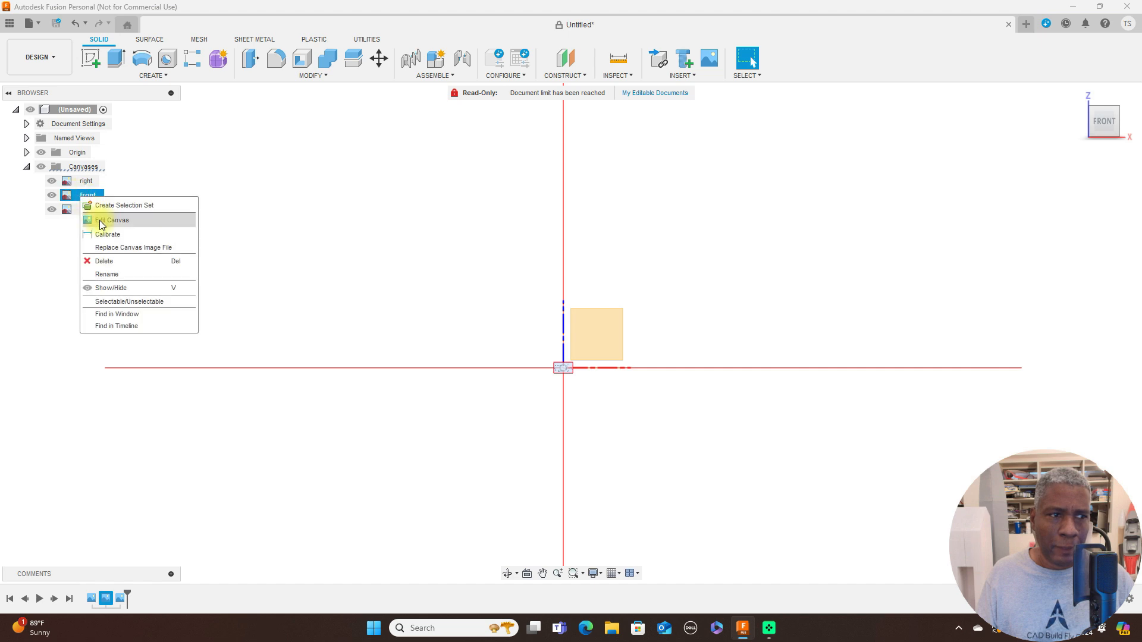
click(99, 220)
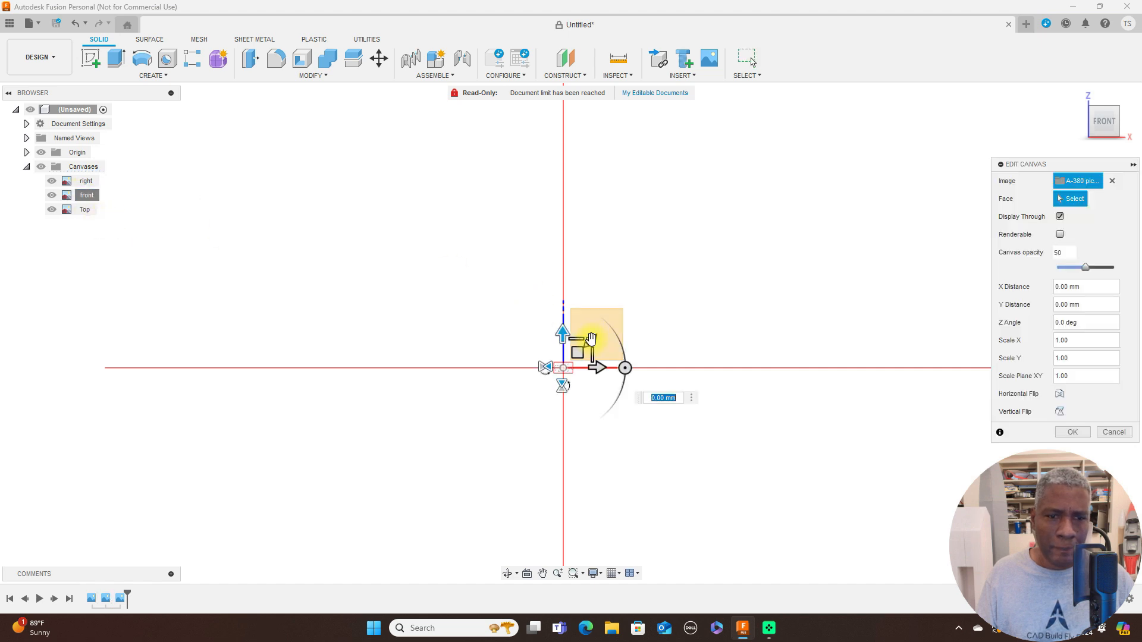
drag(625, 368, 686, 252)
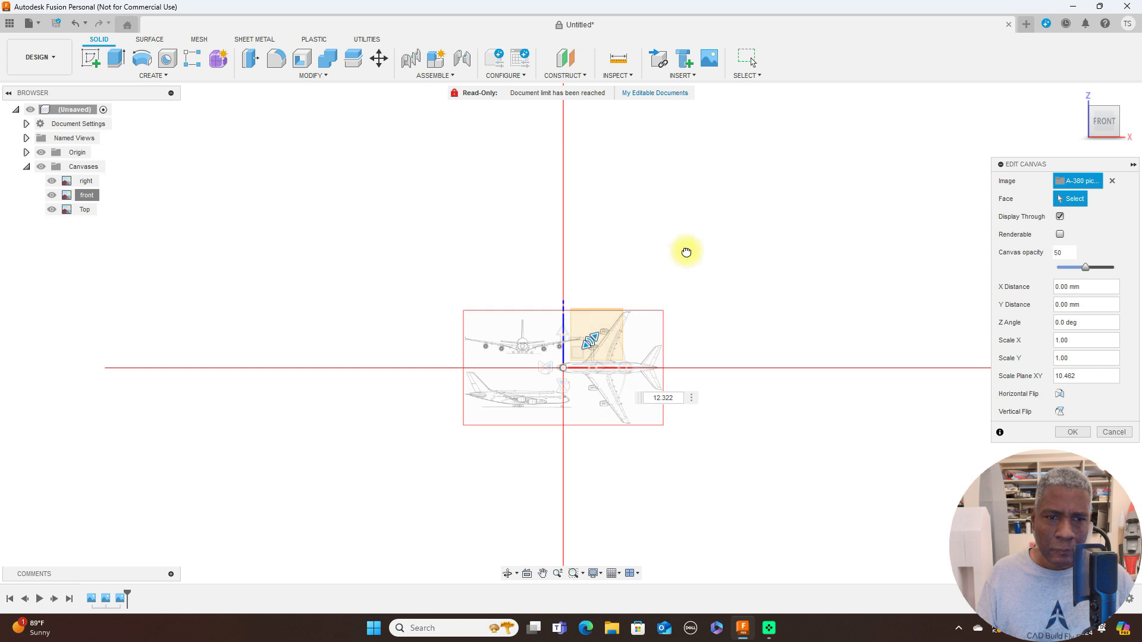
drag(593, 331, 694, 339)
scroll(694, 339, down, 3)
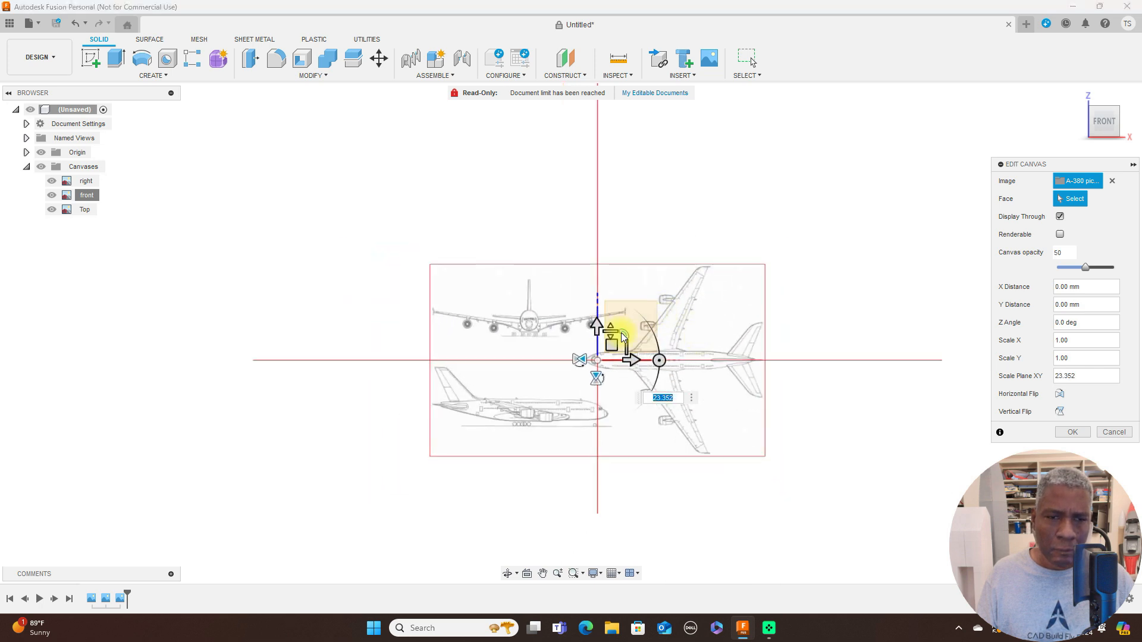
drag(623, 331, 672, 323)
scroll(678, 315, down, 2)
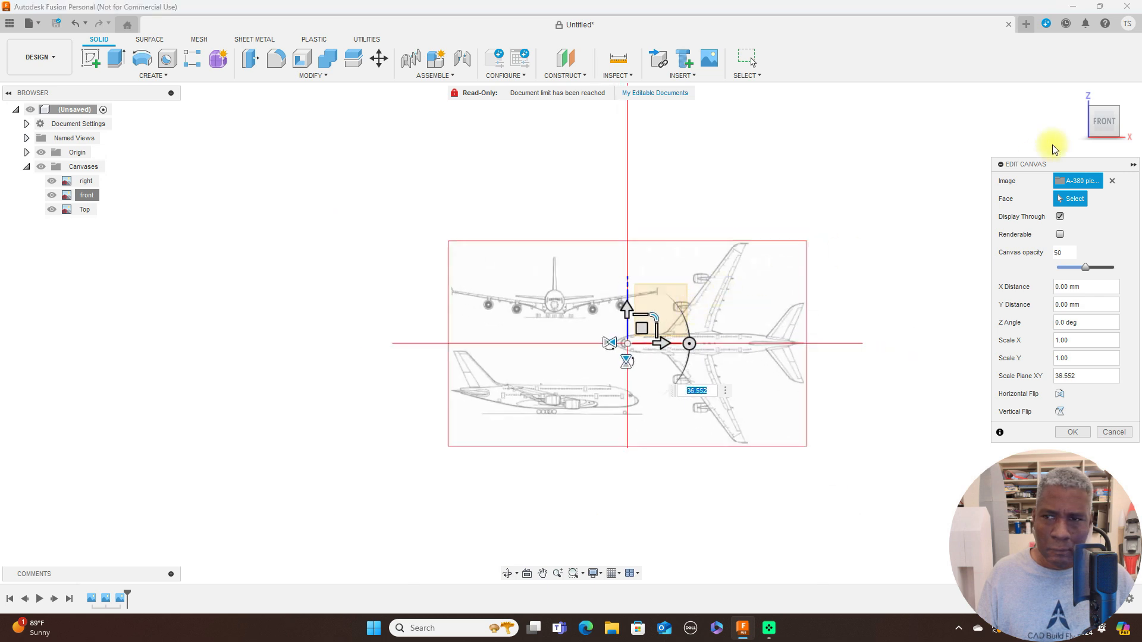
click(1128, 125)
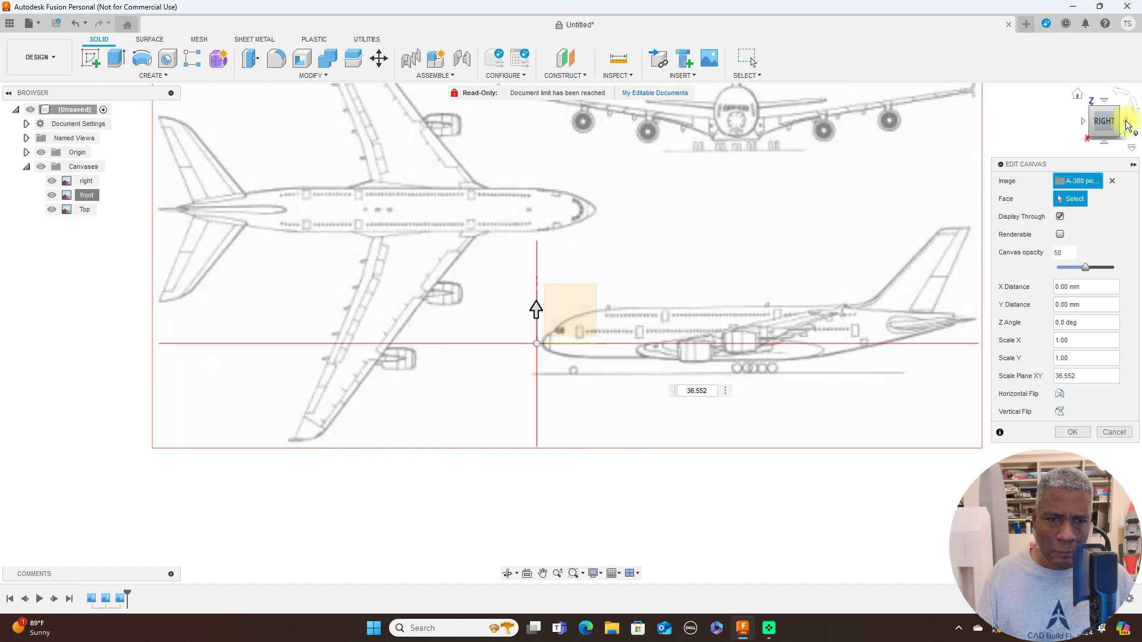
click(1082, 124)
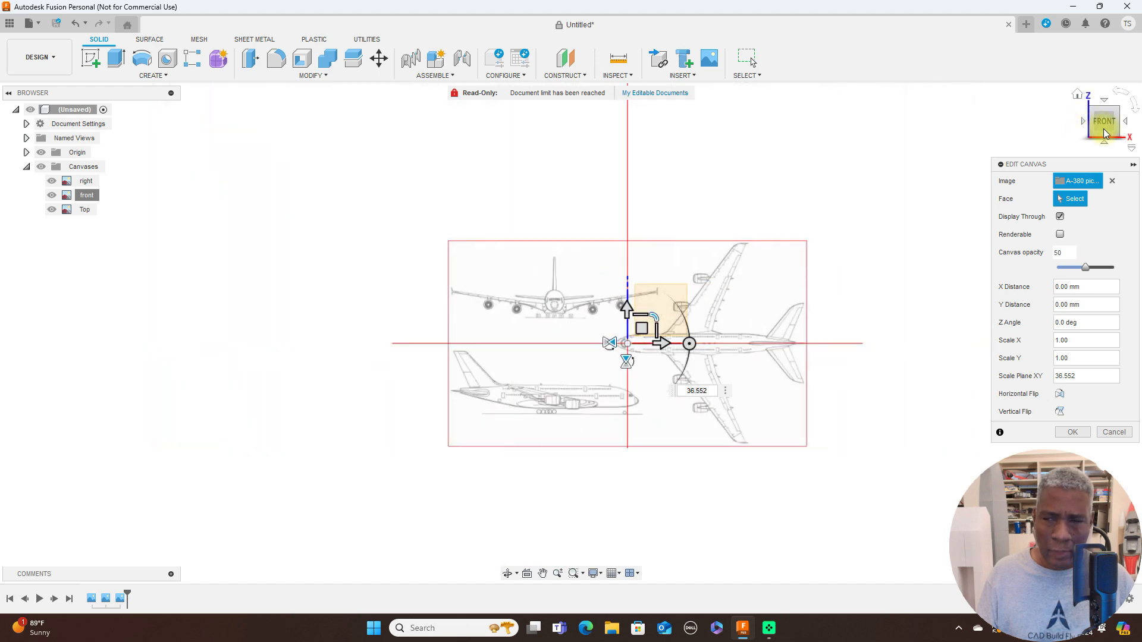
click(1128, 124)
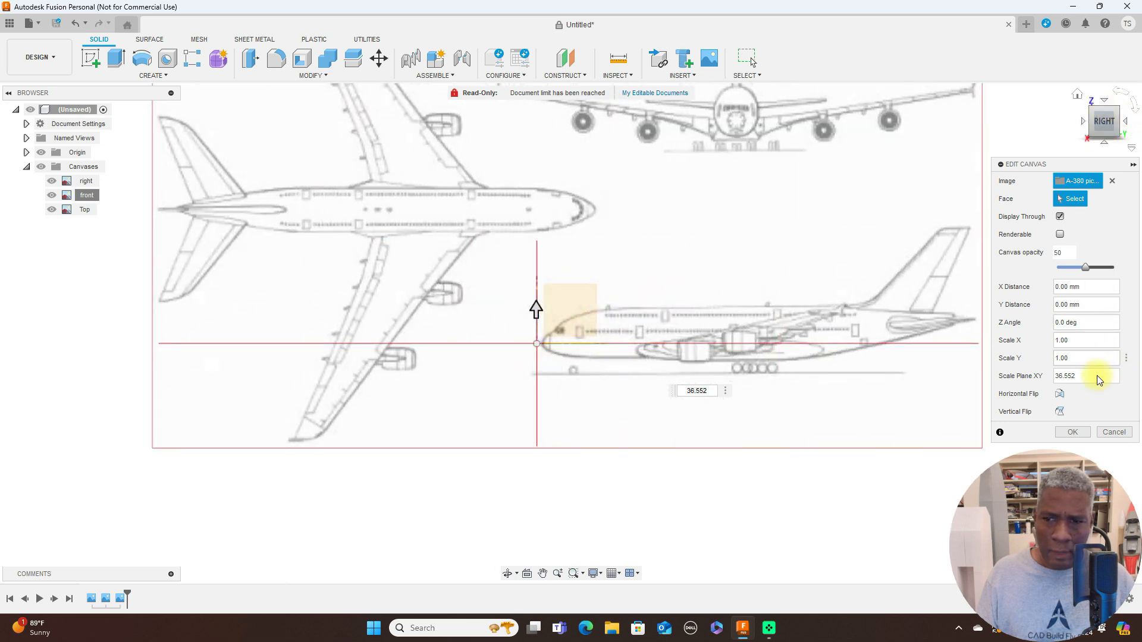
click(1073, 433)
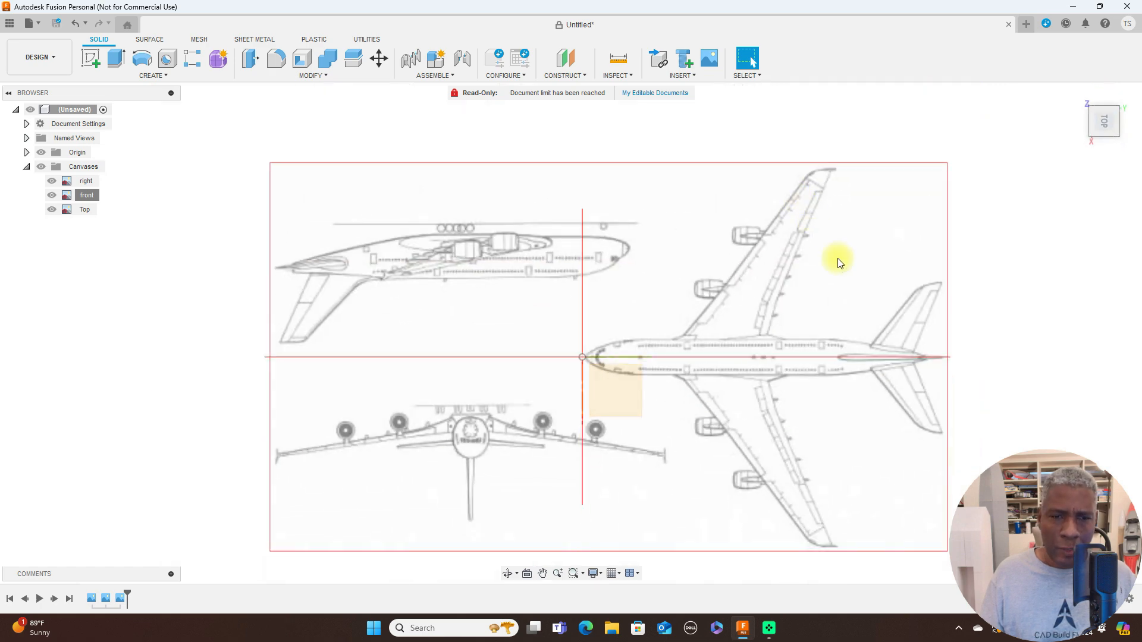
Step: Start a sketch on the XY plane and draw a straight line about 2207 mm long joining the plan view's two wingtips
scroll(839, 264, down, 2)
middle_drag(872, 294, 784, 215)
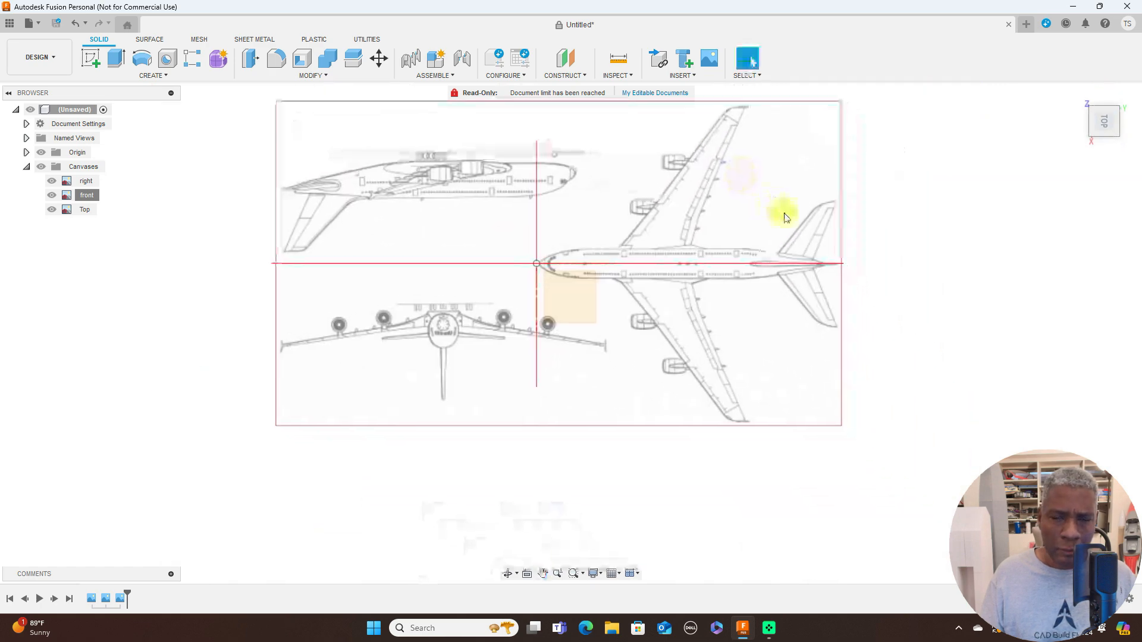
scroll(761, 138, up, 1)
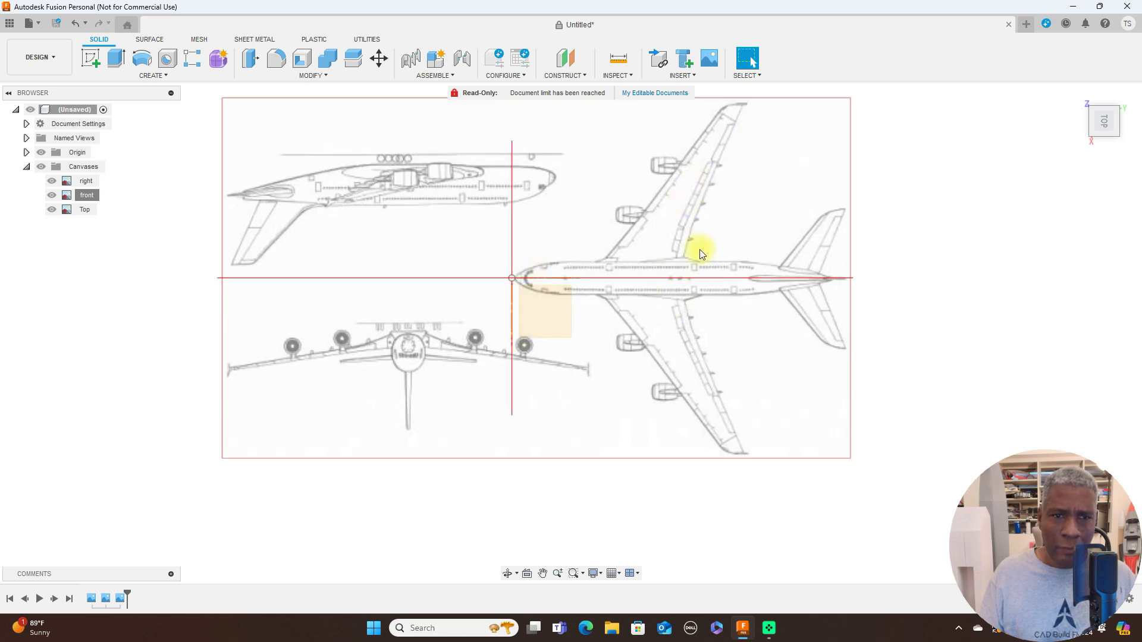
click(558, 308)
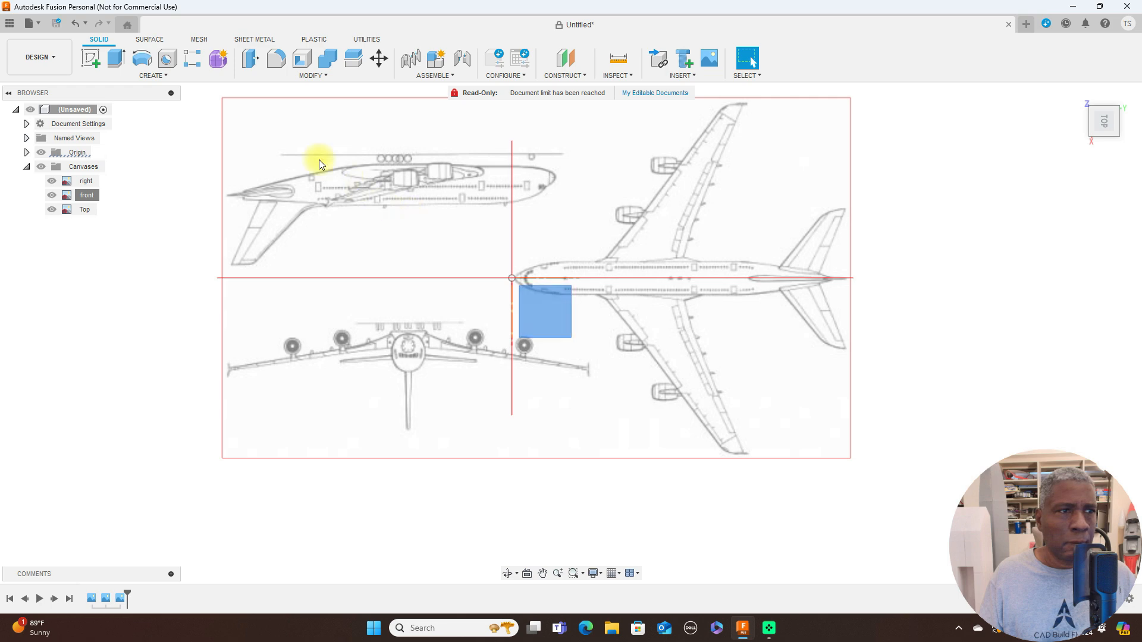
click(93, 59)
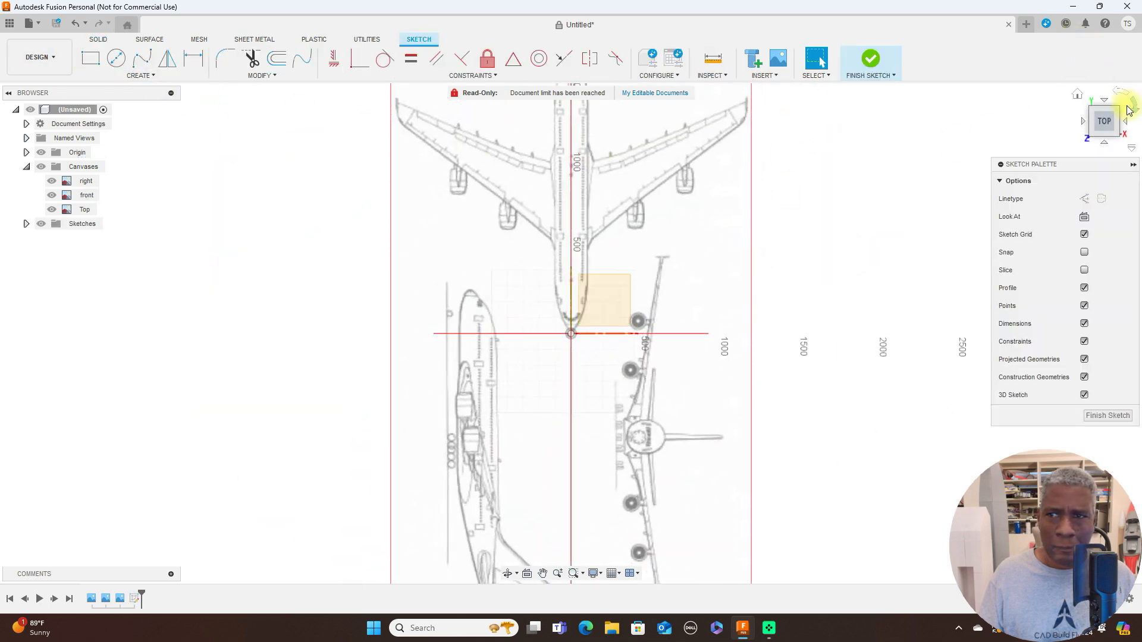
click(1136, 106)
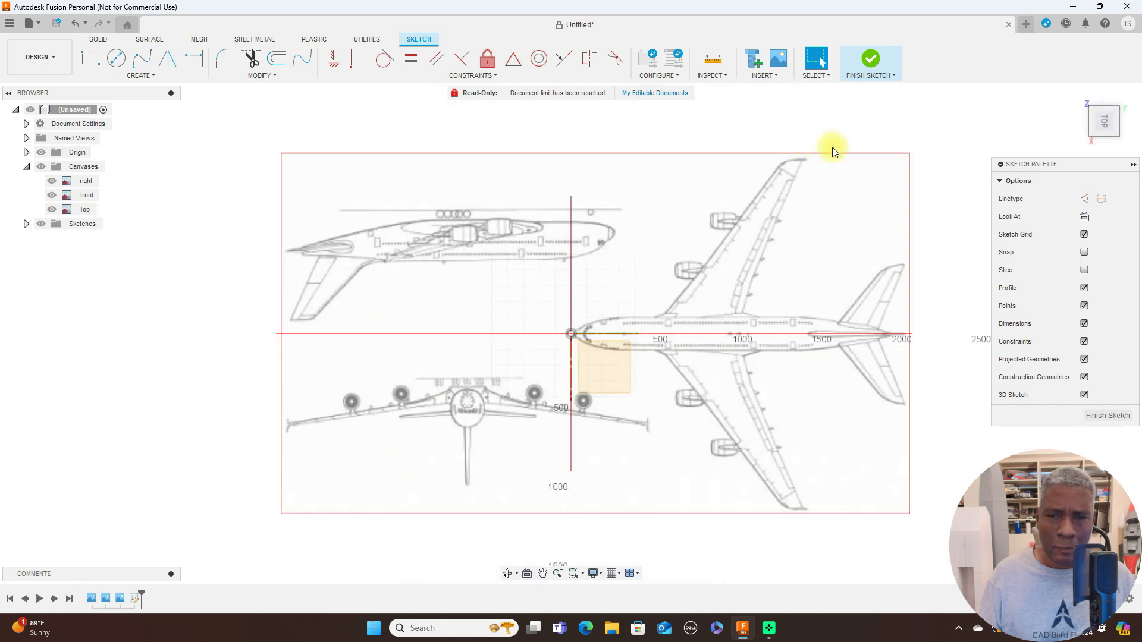
scroll(833, 148, up, 1)
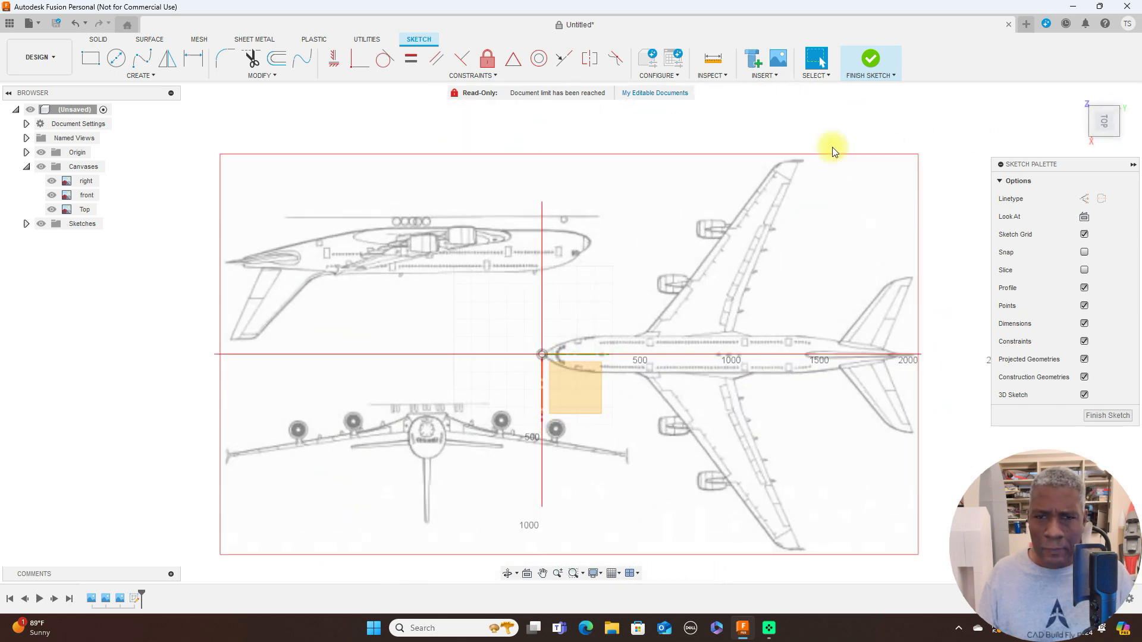
key(l)
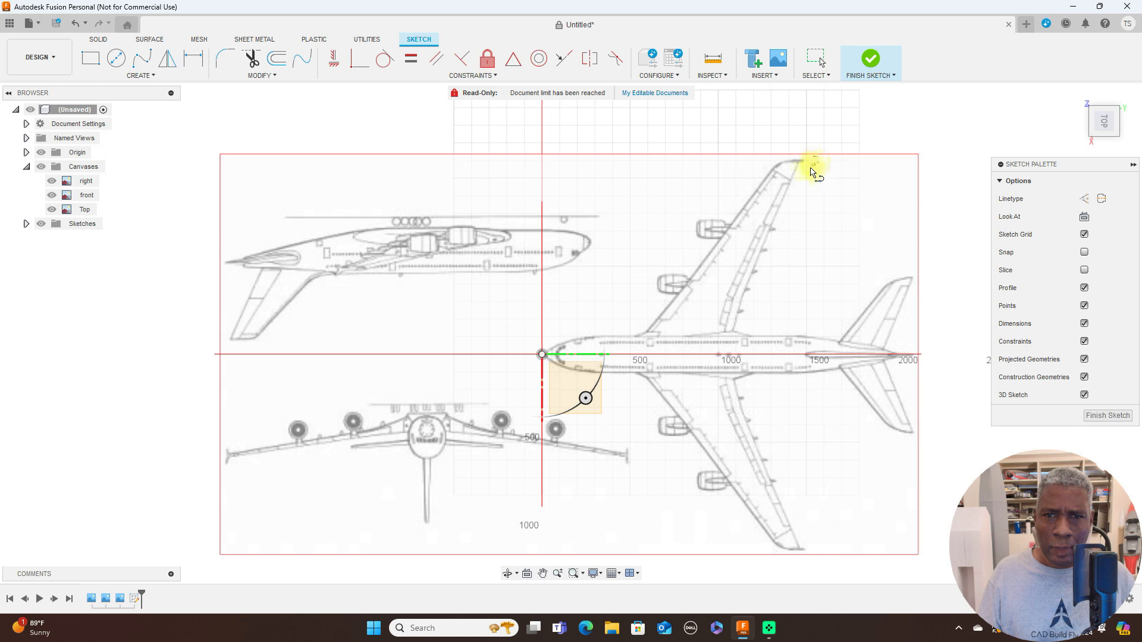
middle_drag(810, 177, 810, 149)
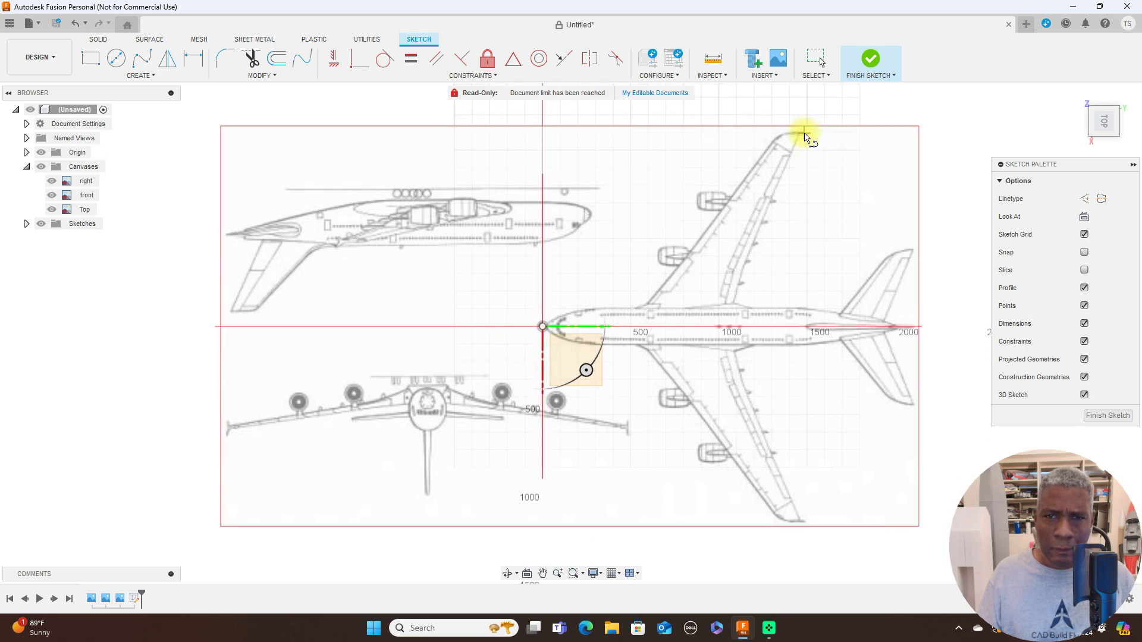
click(804, 134)
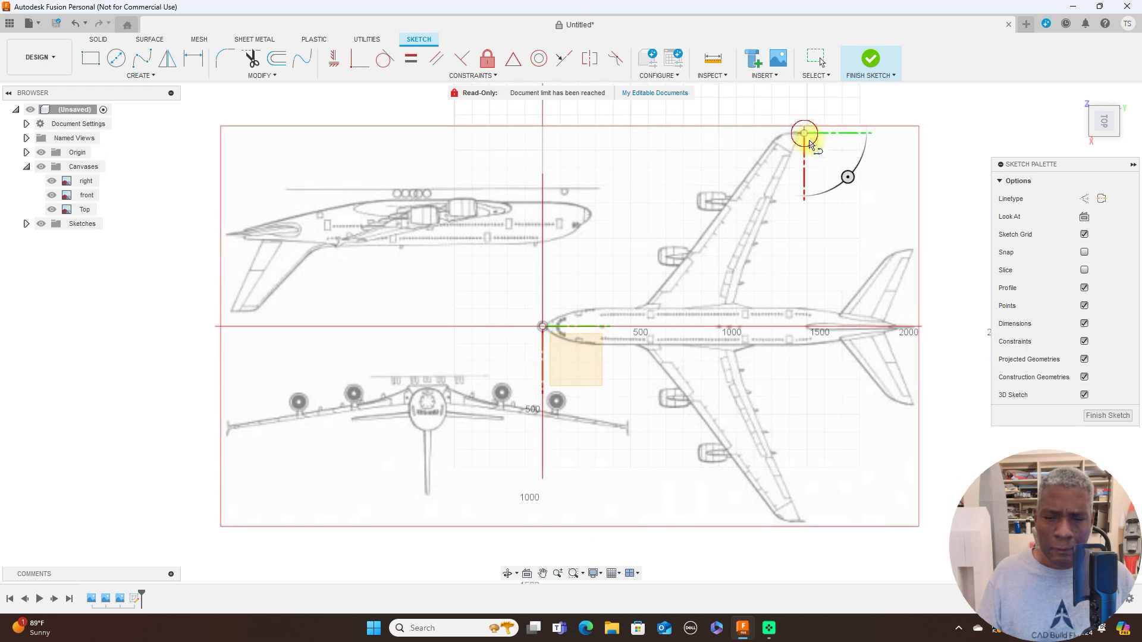
click(806, 523)
right_click(808, 523)
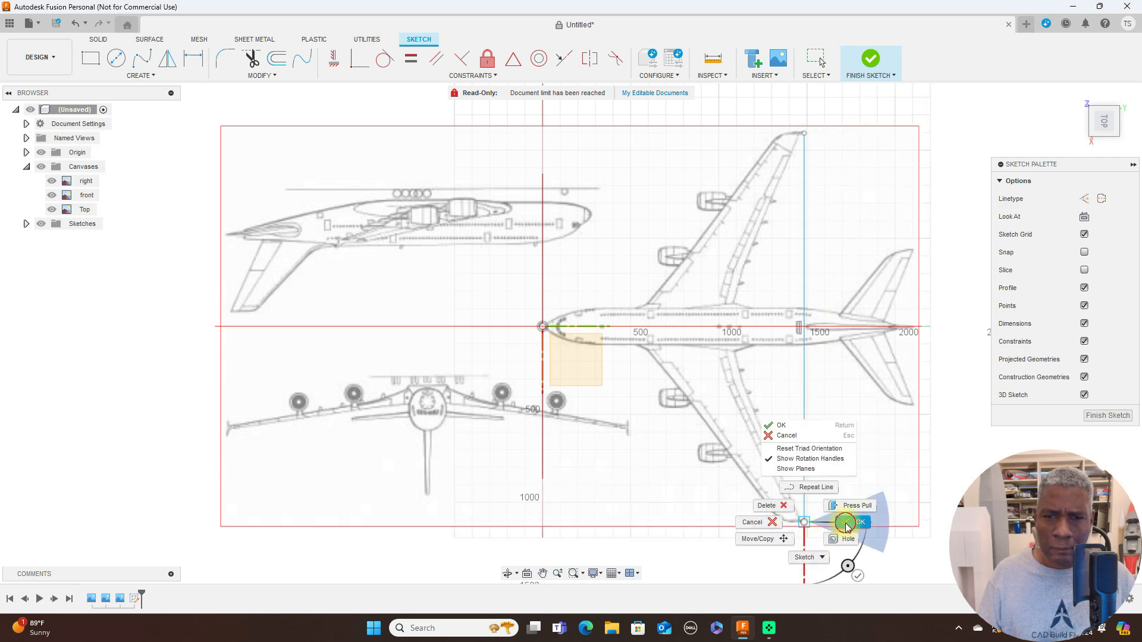
click(846, 523)
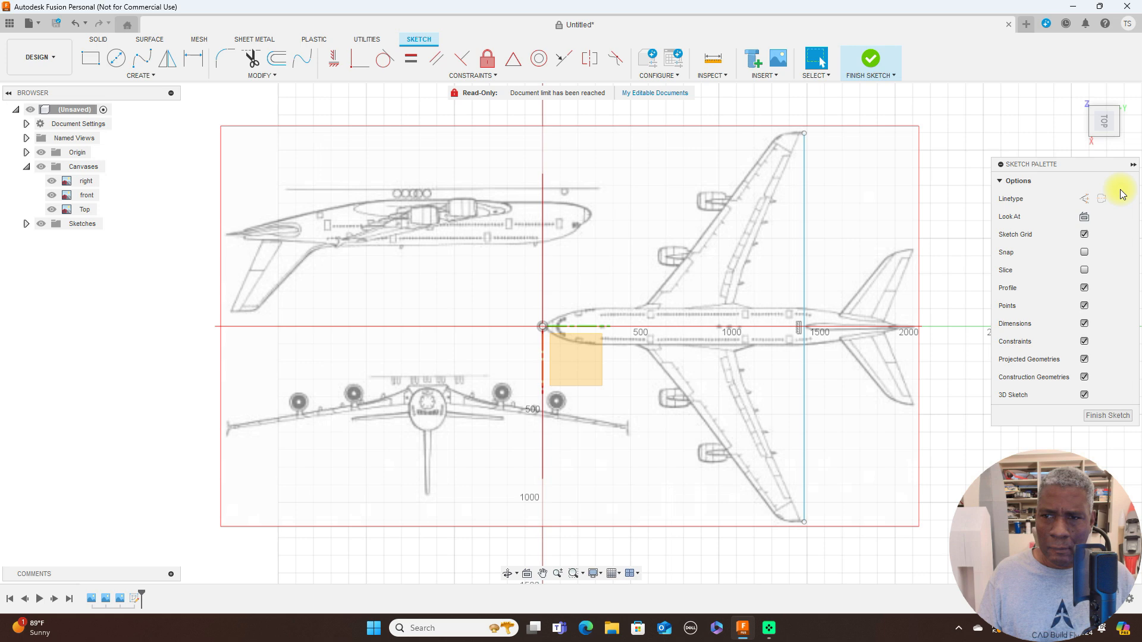
Step: Convert the wingtip-to-wingtip line to a construction line and finish the sketch
click(797, 216)
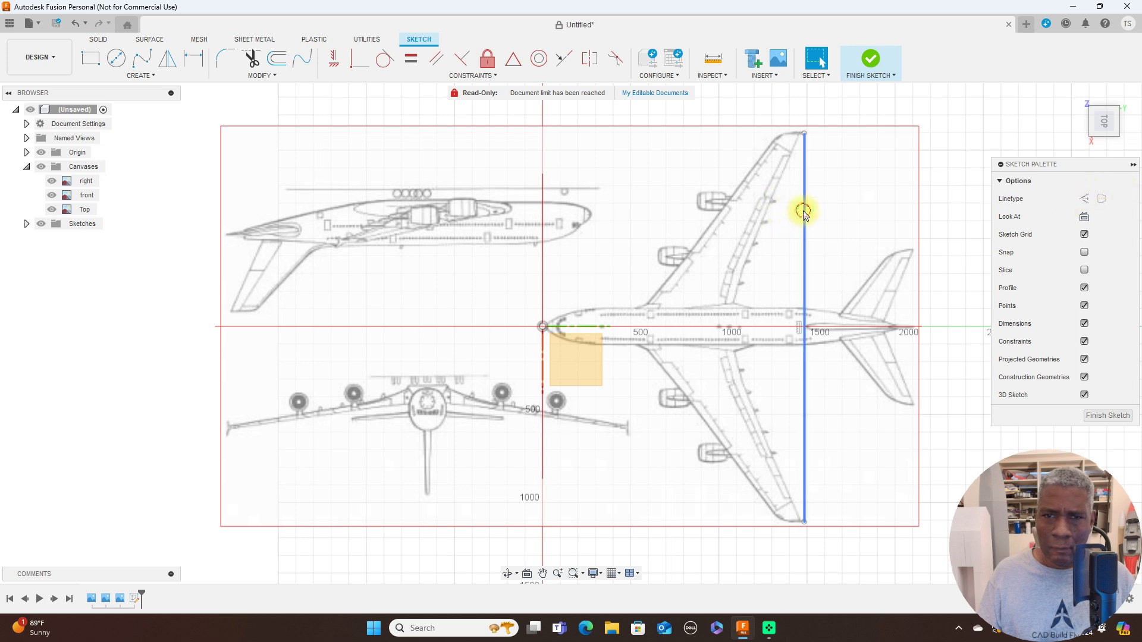
click(1084, 199)
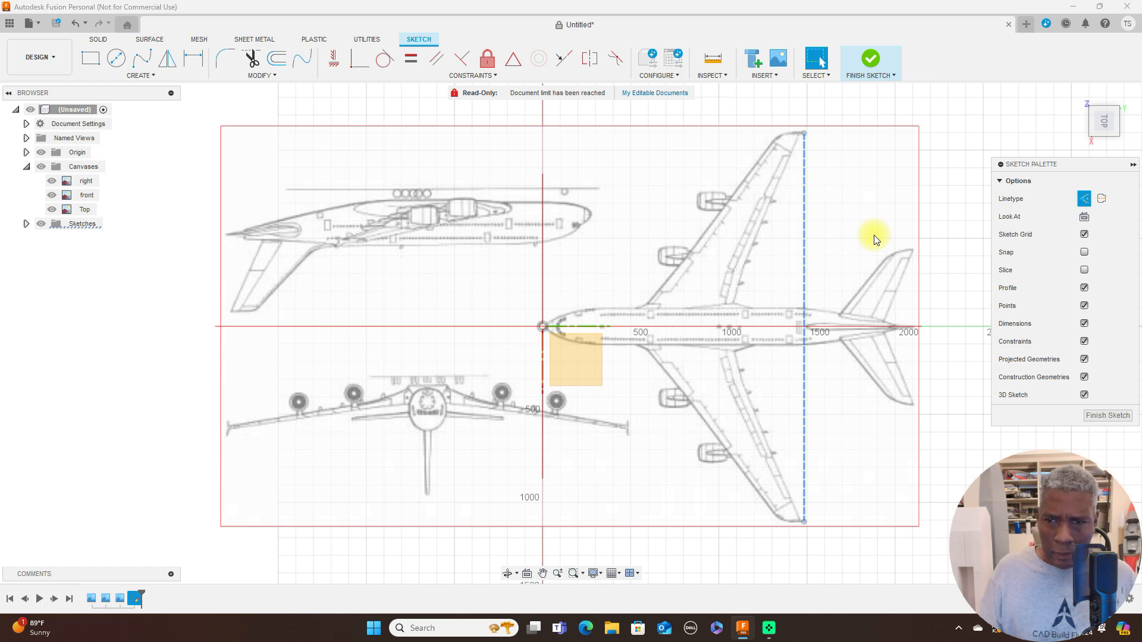
click(1102, 415)
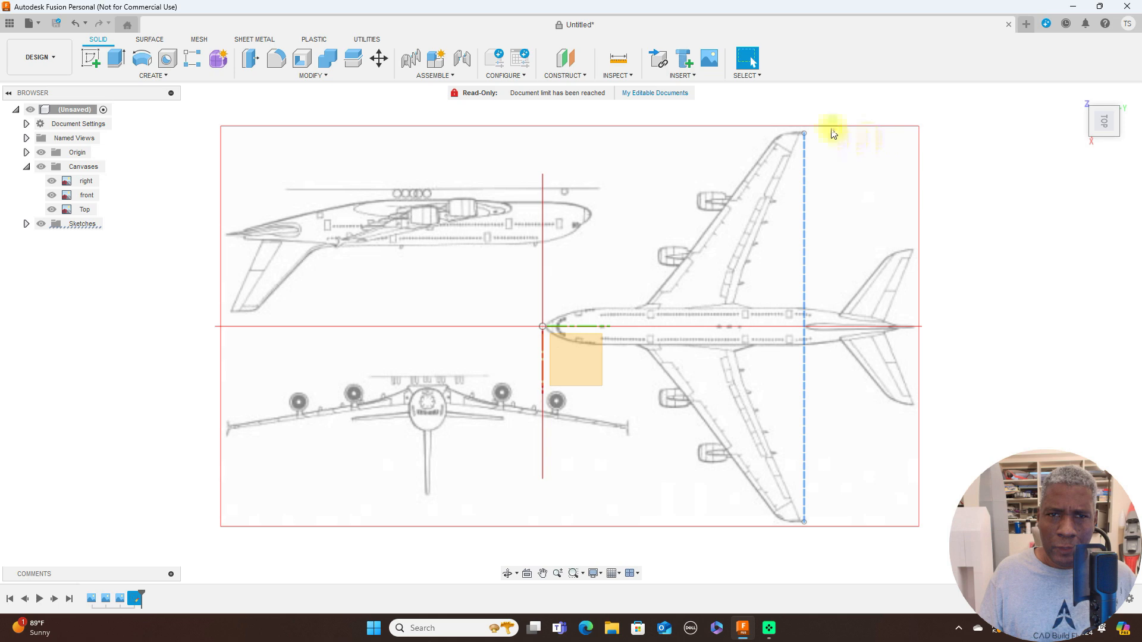
Step: Measure the length of the wingspan construction line
click(626, 78)
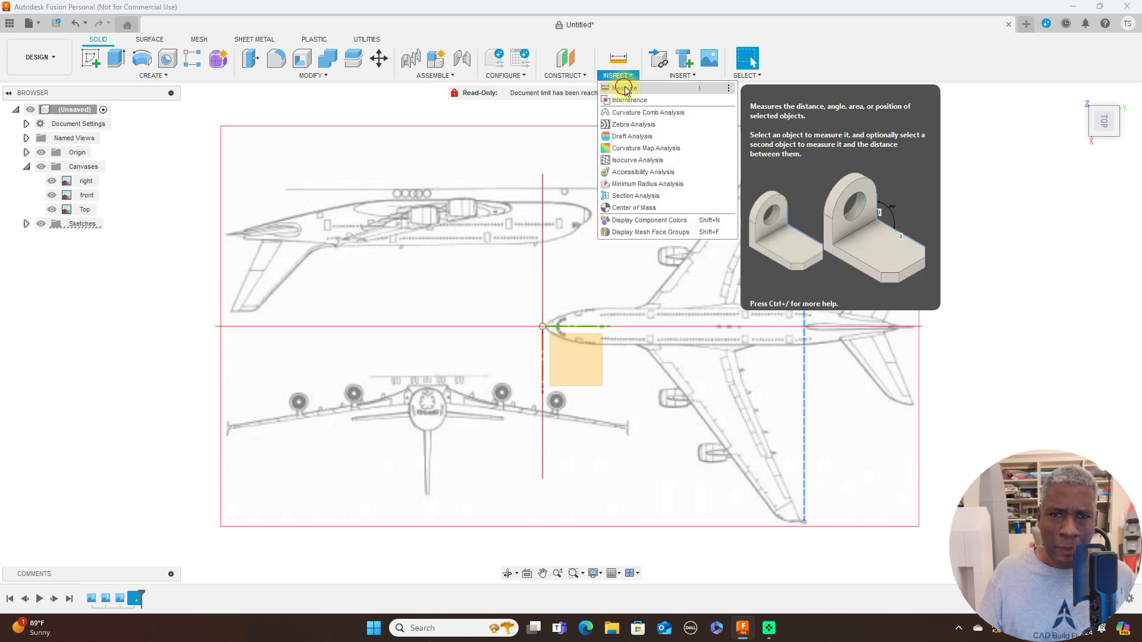
click(645, 94)
click(815, 136)
click(805, 133)
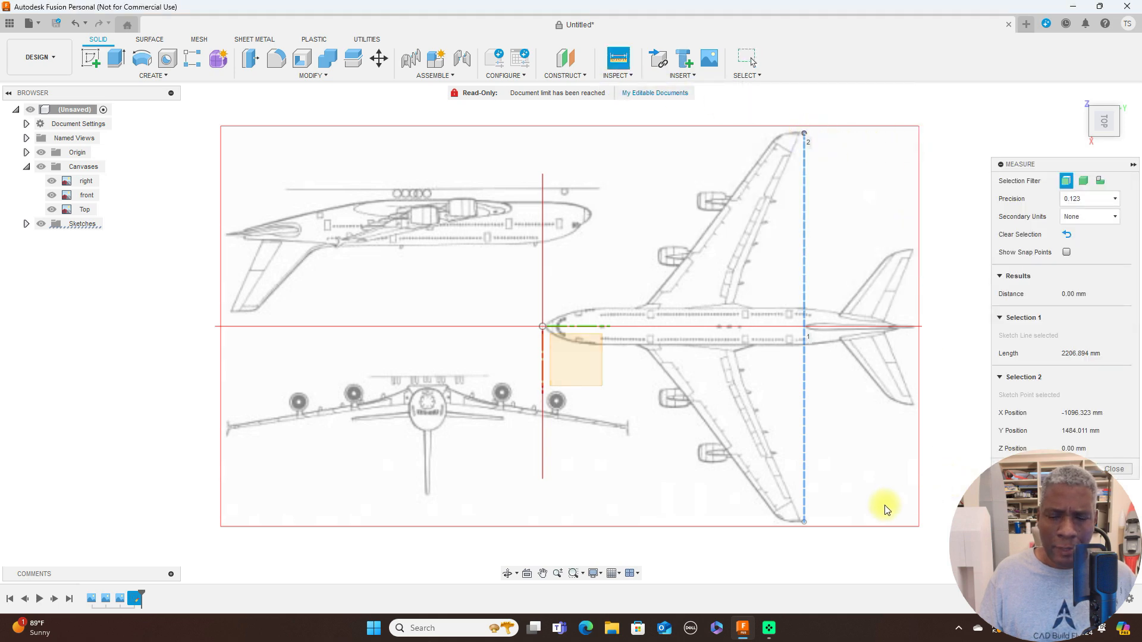
click(805, 523)
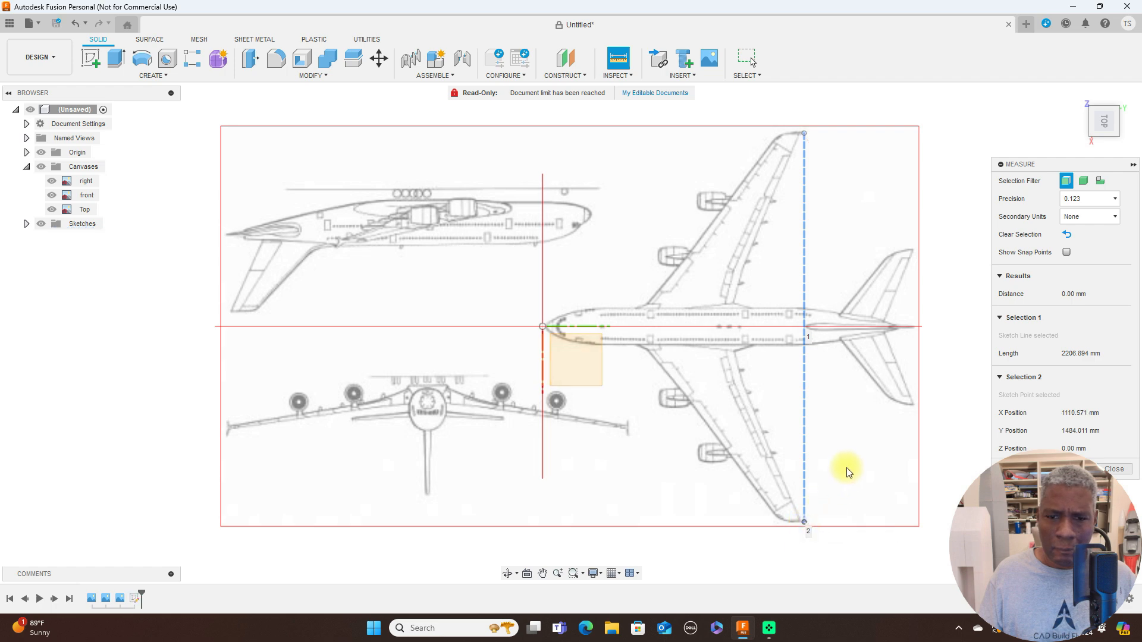
scroll(843, 469, down, 2)
middle_drag(884, 426, 864, 386)
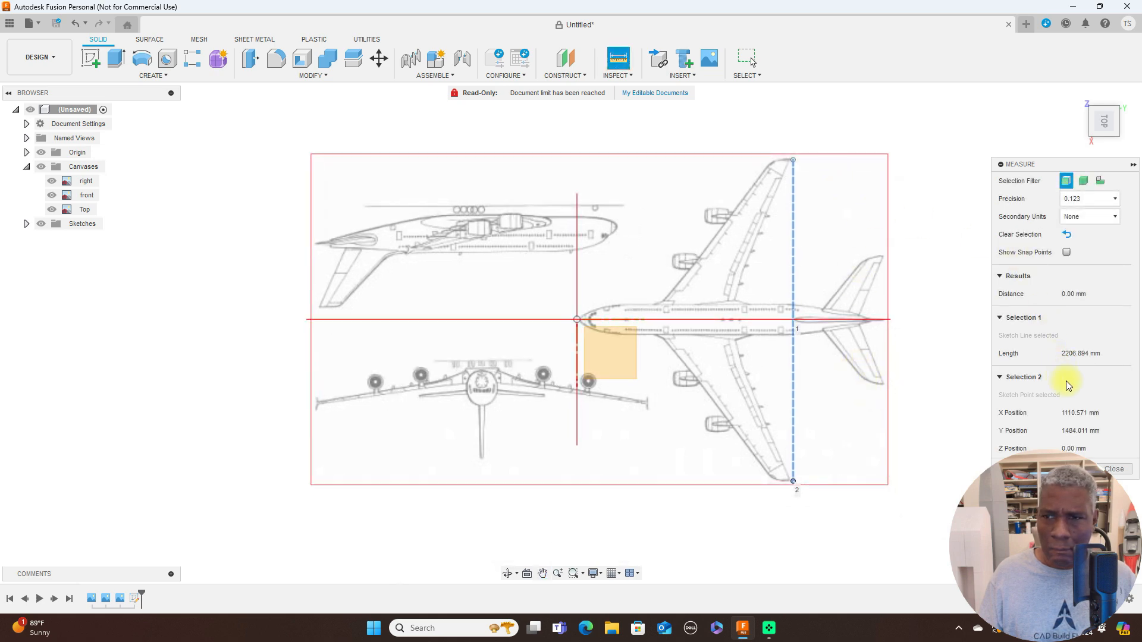
click(1121, 470)
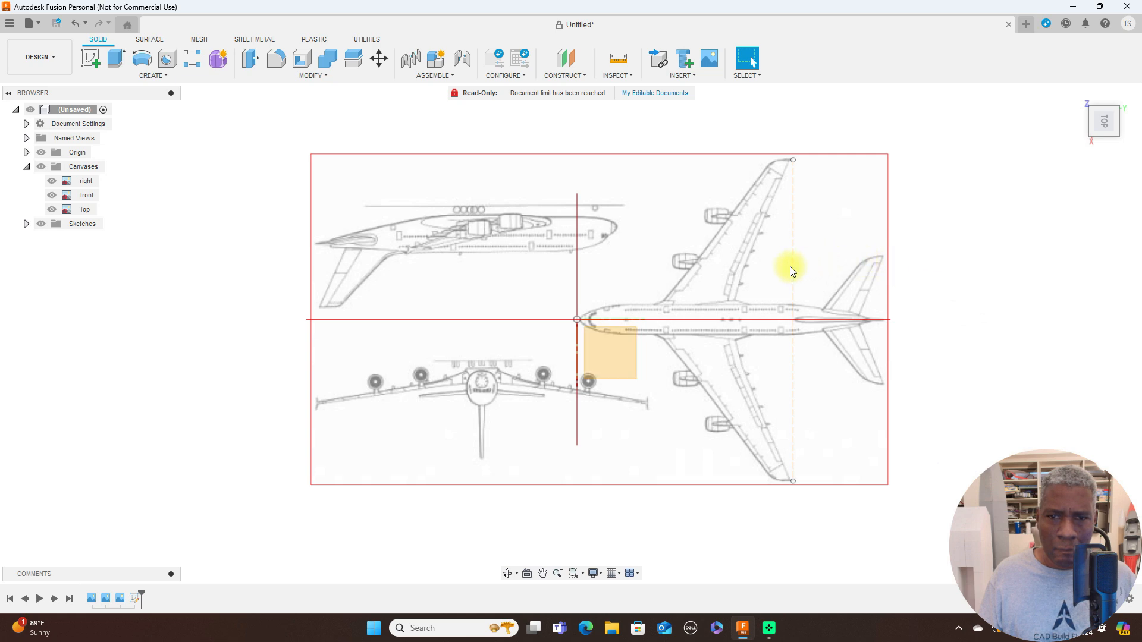
Step: Edit the front canvas from the front view, shifting the front elevation towards the origin and enlarging it uniformly to a plane scale of about 1.435
scroll(797, 219, up, 1)
scroll(797, 219, down, 1)
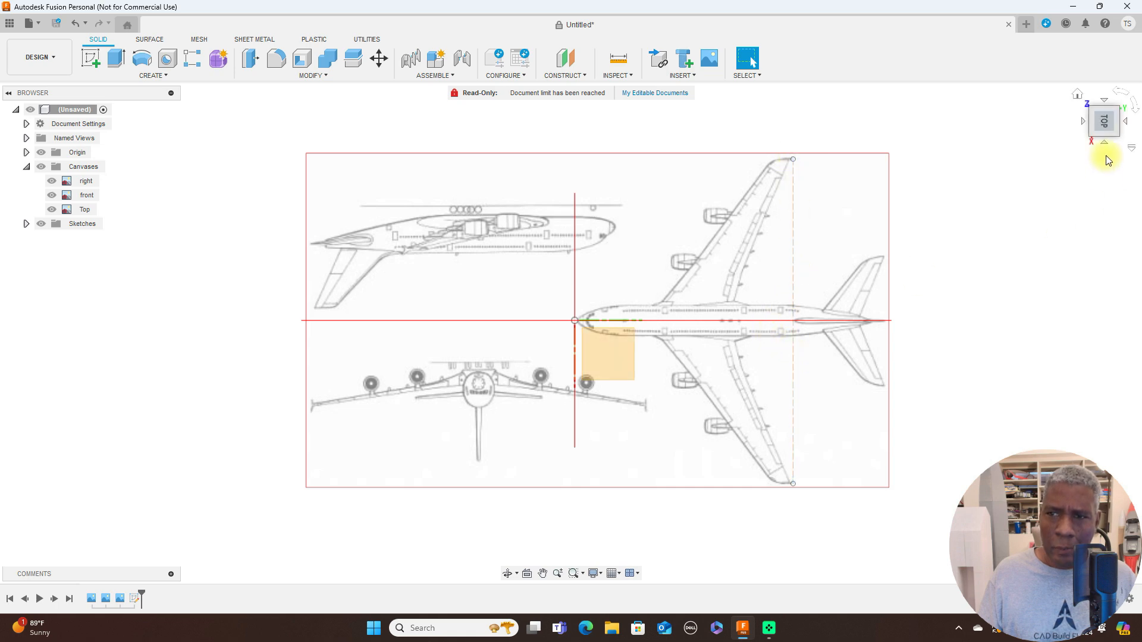
click(1106, 142)
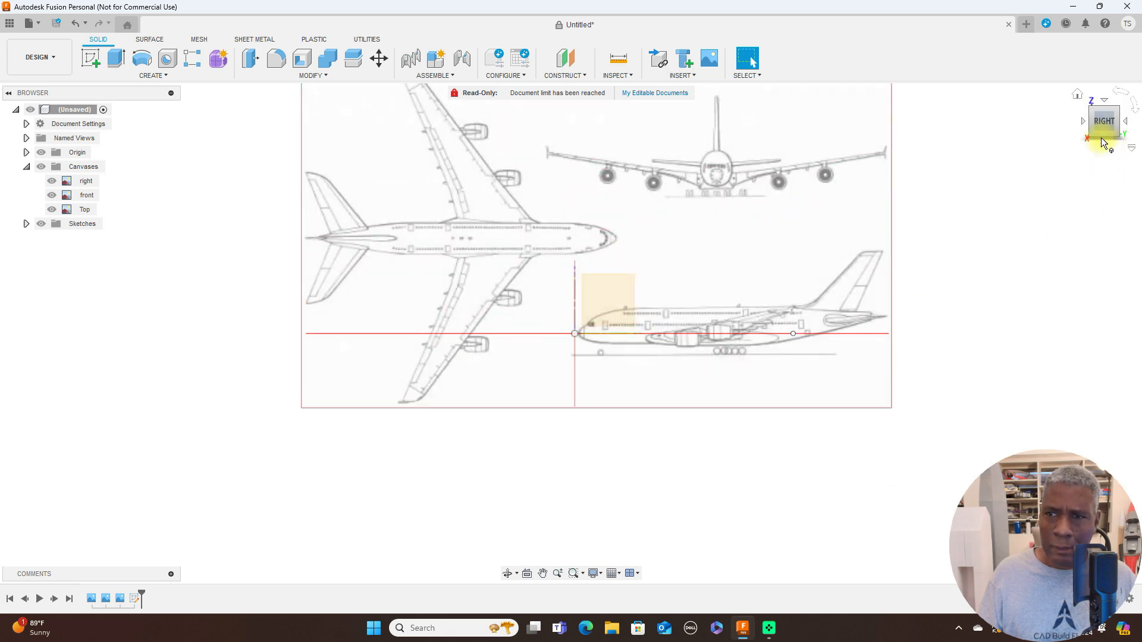
click(1084, 123)
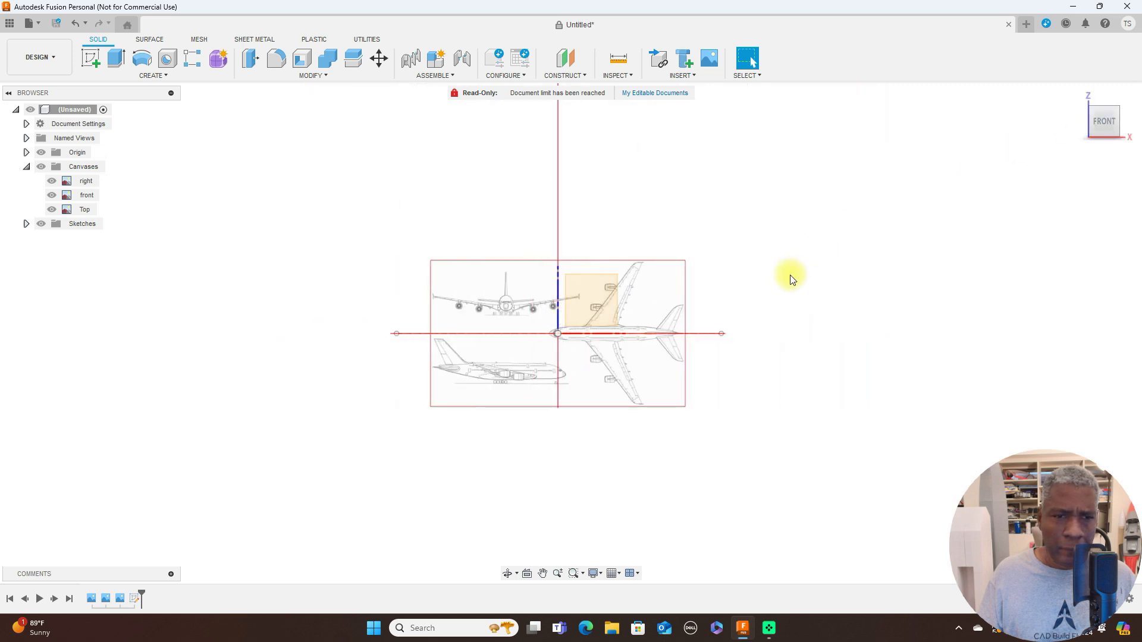
scroll(791, 275, up, 3)
drag(789, 275, 947, 185)
key(Escape)
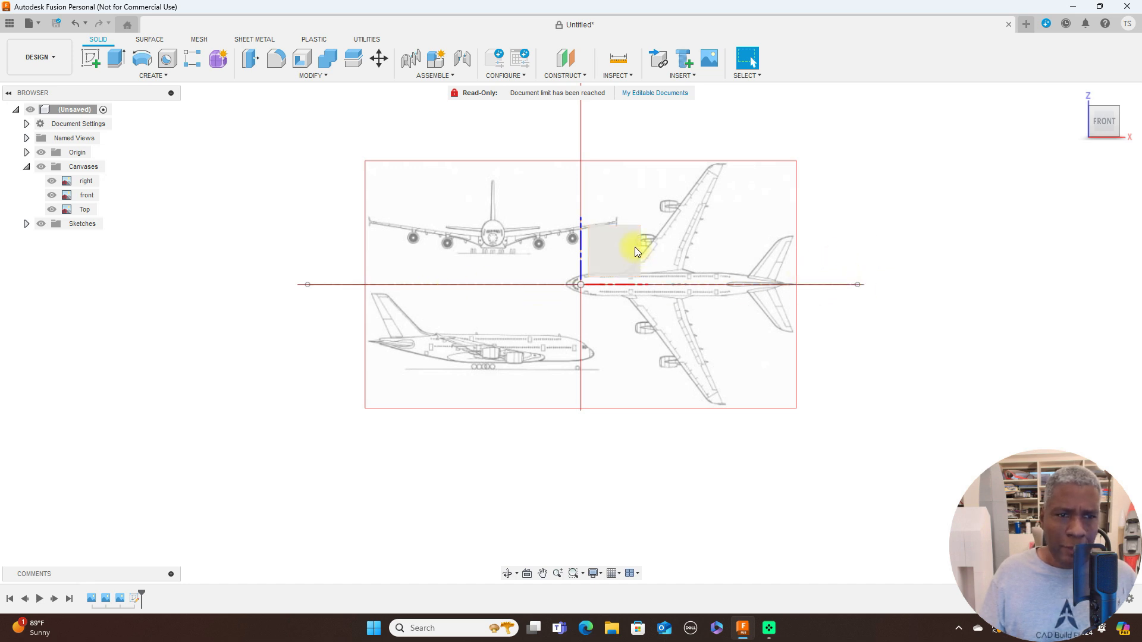
click(86, 196)
right_click(86, 200)
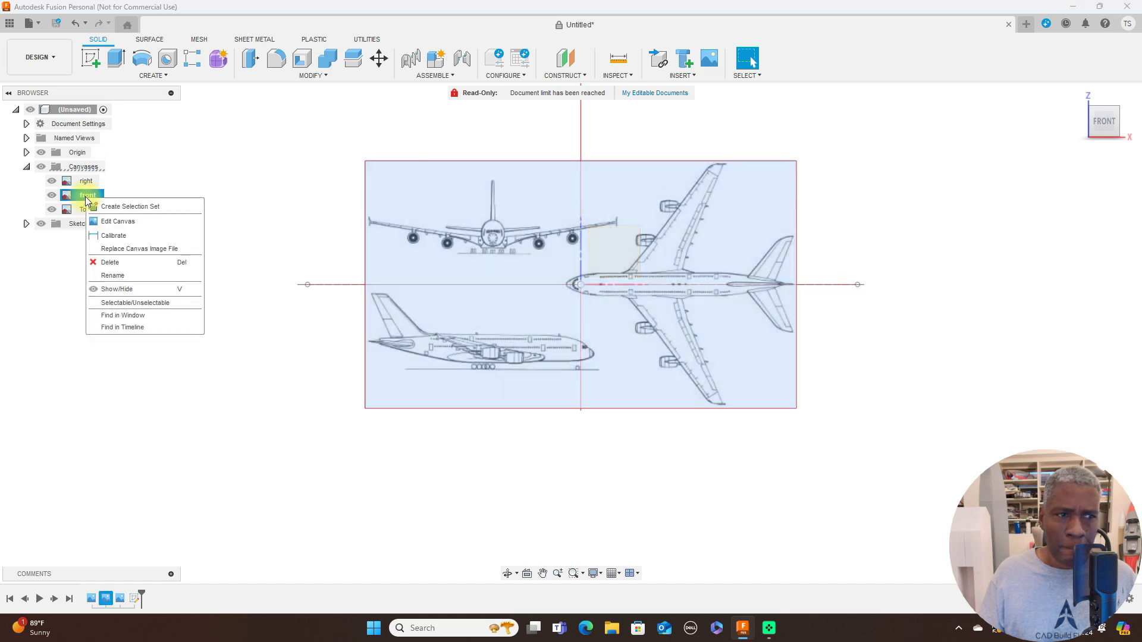
click(119, 222)
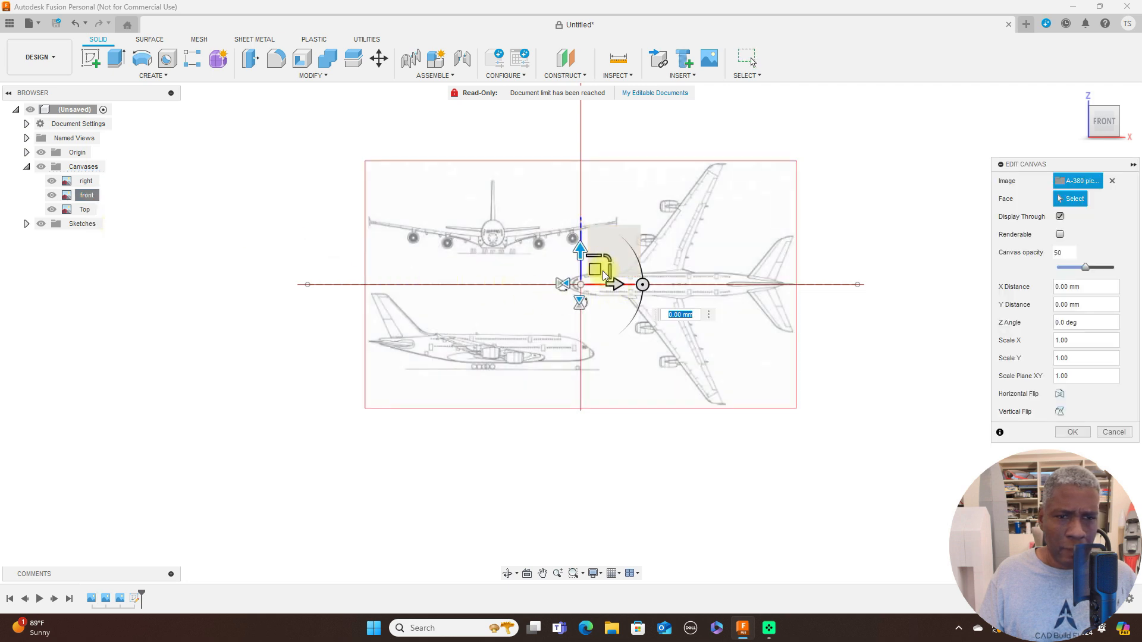
drag(611, 282, 770, 344)
scroll(757, 350, down, 1)
scroll(757, 350, down, 2)
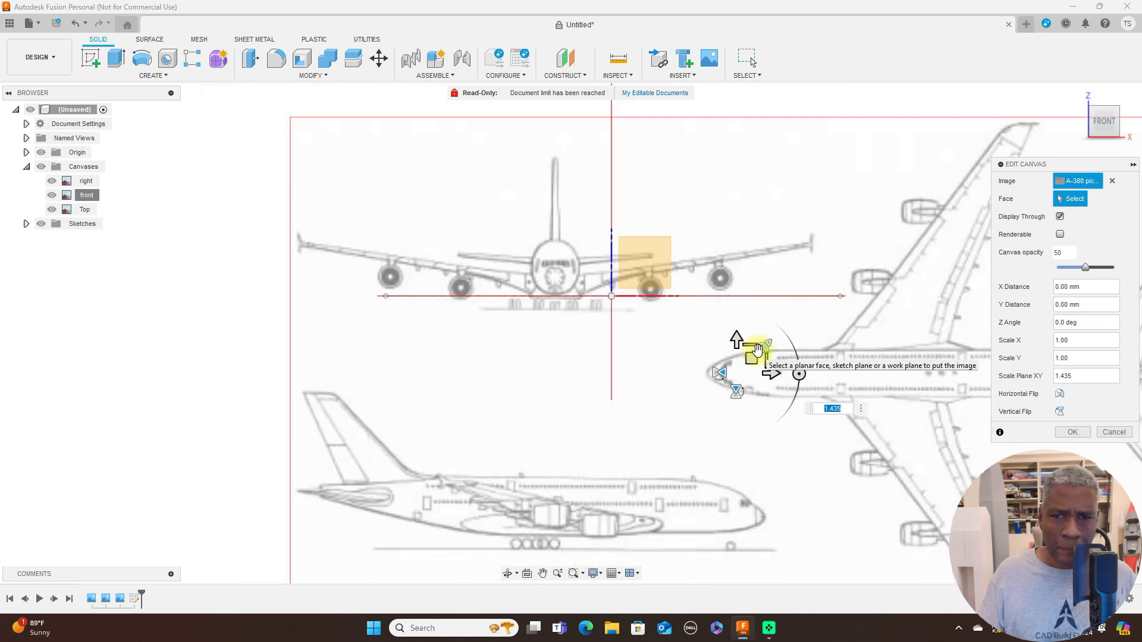
Step: Adjust the front canvas's plane scale to about 0.892 and shift it -41.301 mm in X and 19.062 mm in Y, matching its wingtips to the construction line
drag(754, 360, 792, 348)
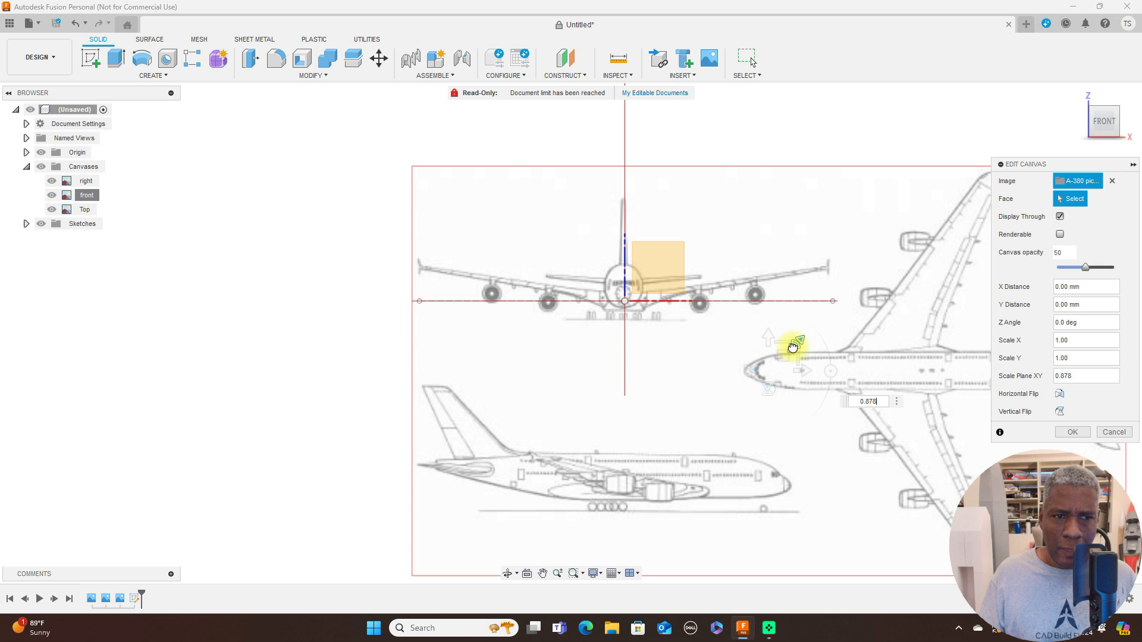
drag(793, 348, 792, 347)
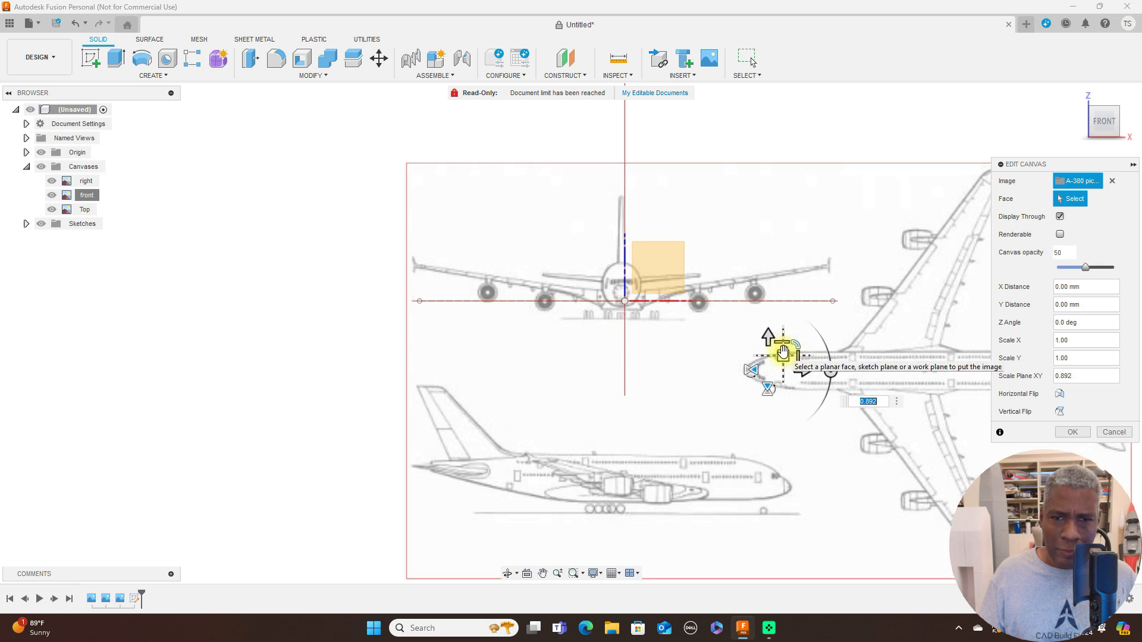
mouse_move(783, 355)
mouse_down()
mouse_move(787, 377)
mouse_move(787, 363)
mouse_up()
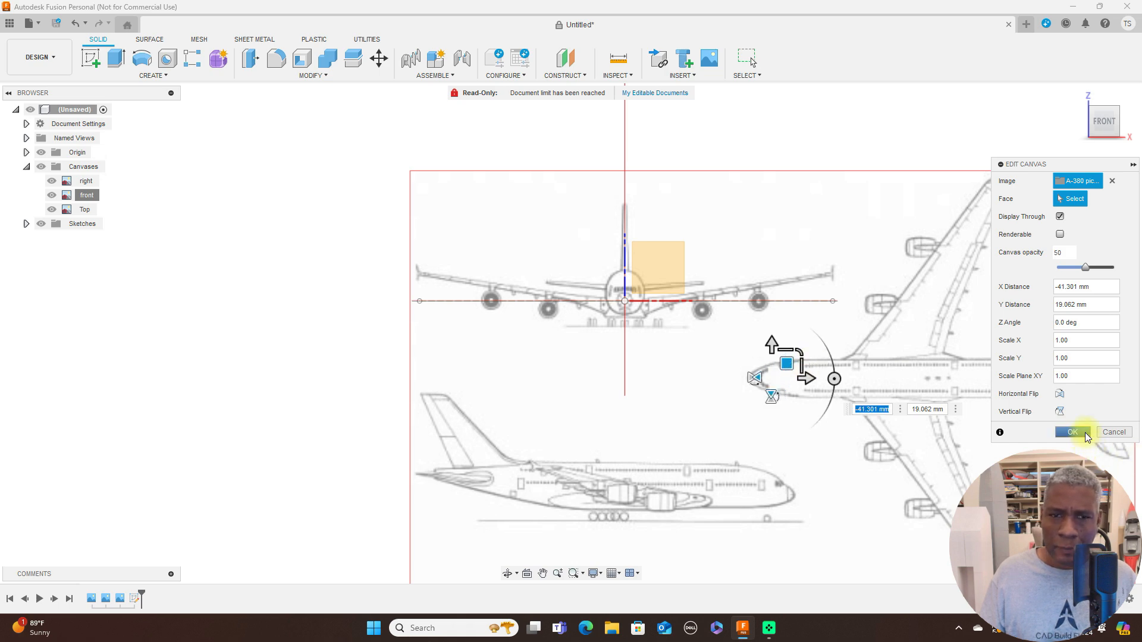
click(1085, 433)
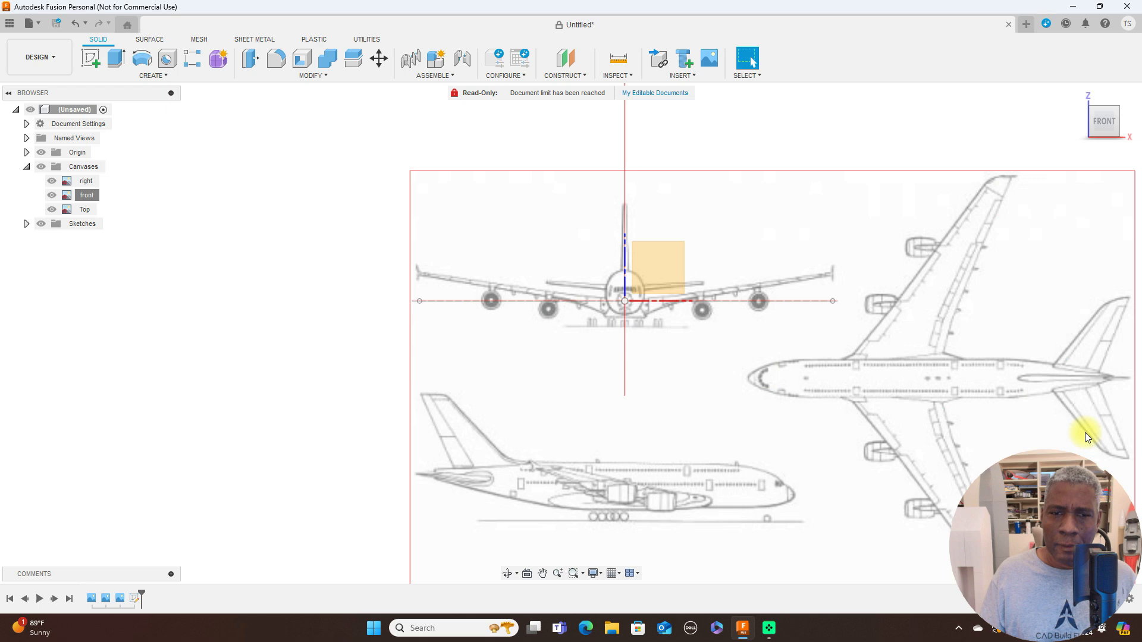
click(1128, 122)
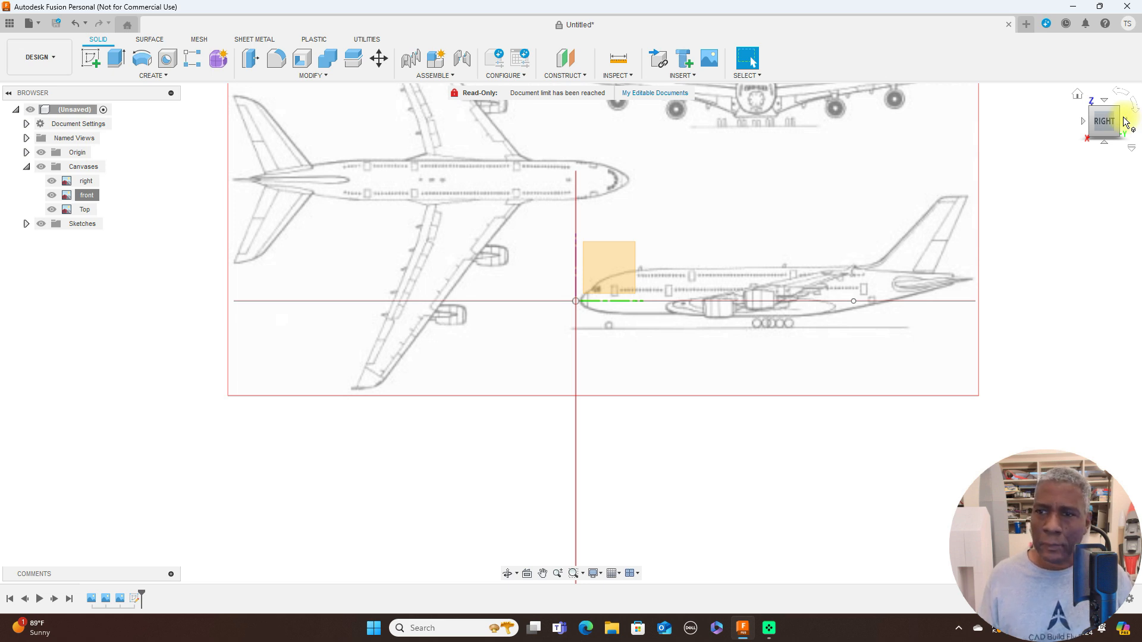
click(1085, 120)
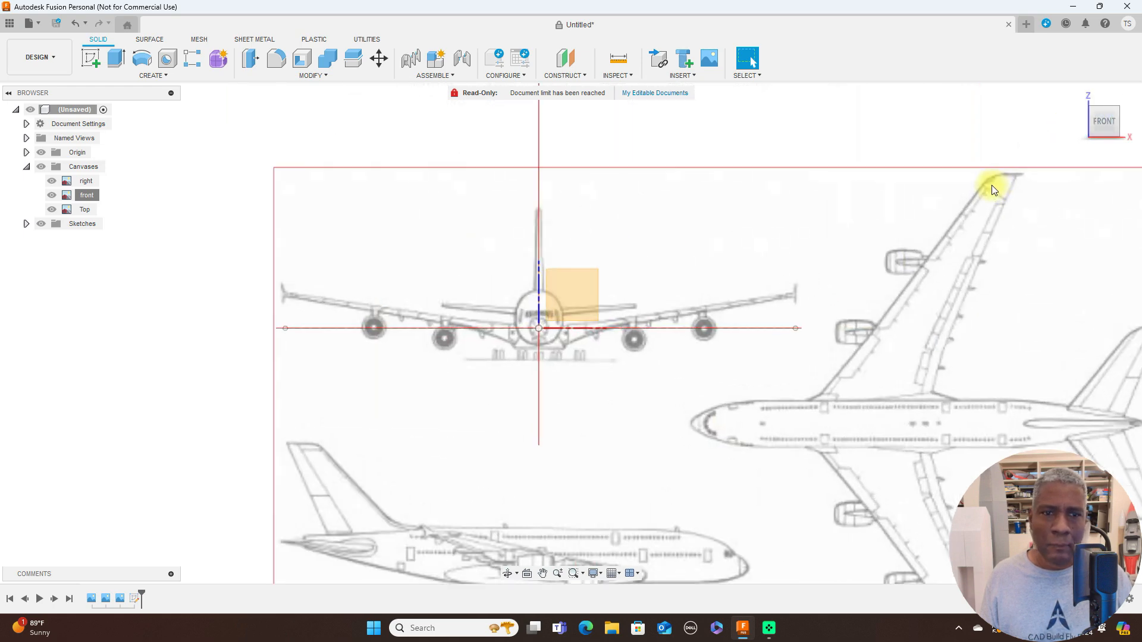
Step: Create a form and place a cylinder about 243.677 mm in diameter, centred on the fuselage in the front elevation, displayed shaded with visible edges
scroll(863, 217, down, 2)
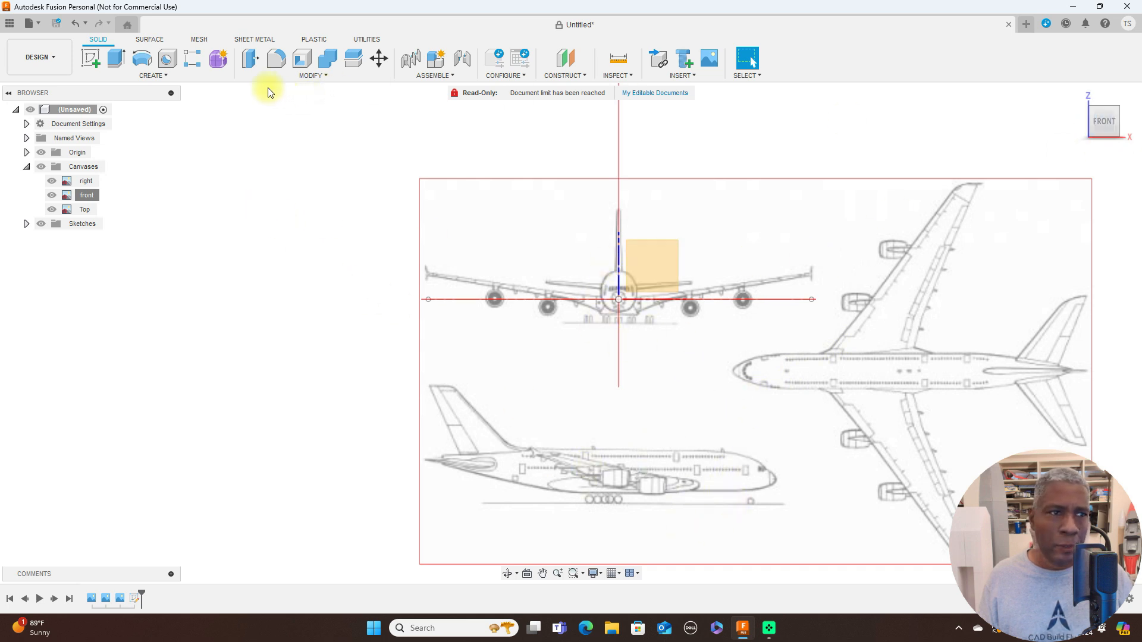
click(218, 60)
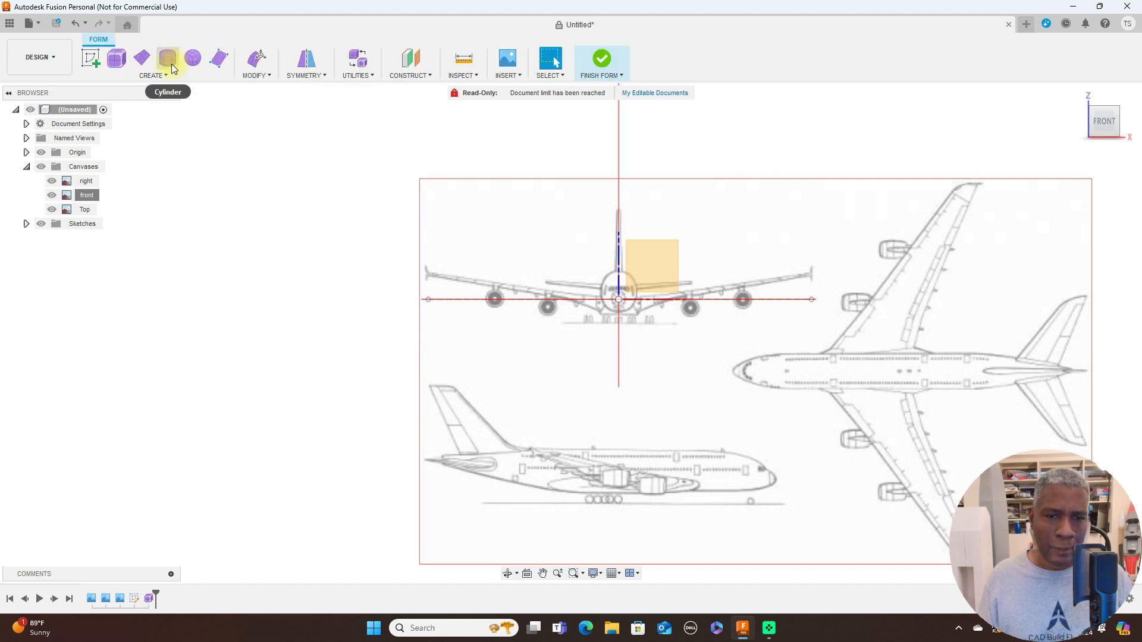
click(171, 62)
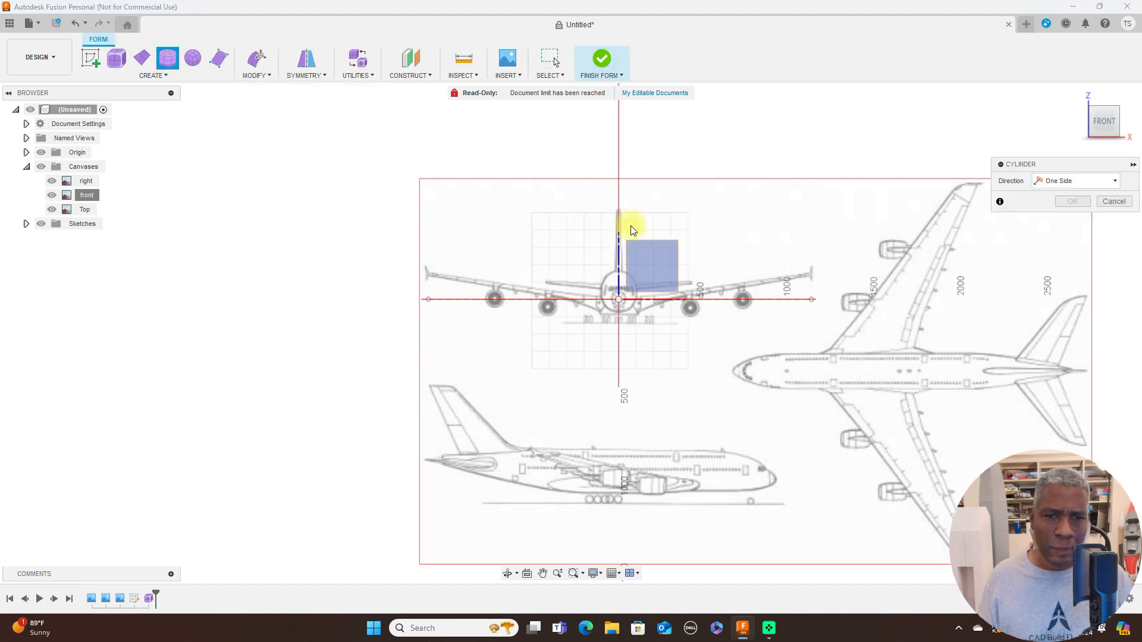
click(656, 261)
scroll(656, 262, up, 4)
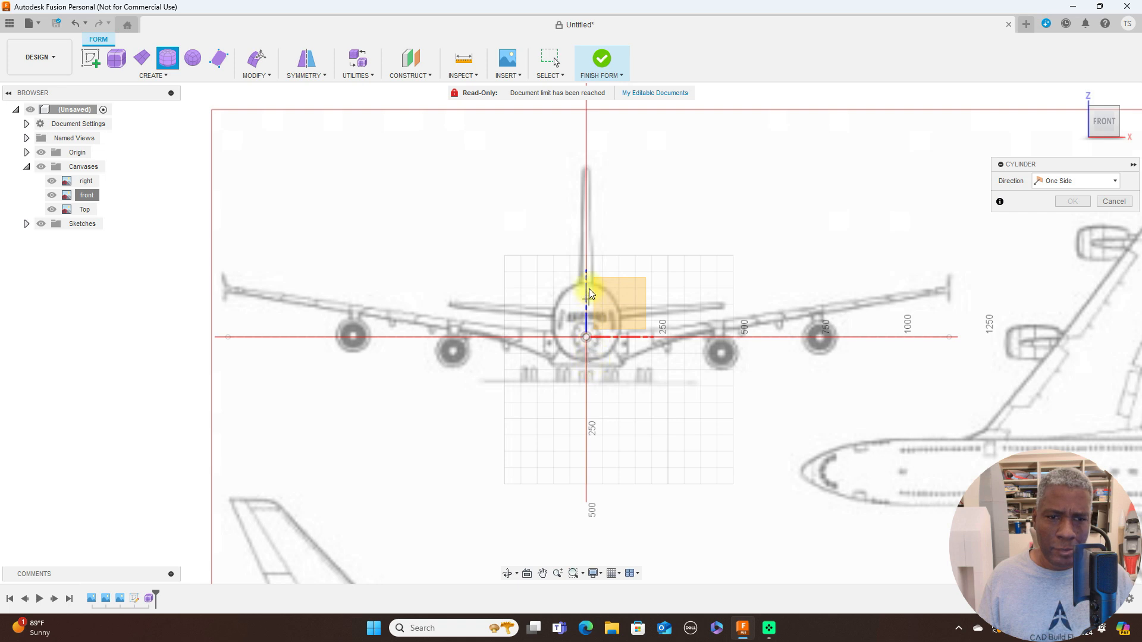
click(586, 323)
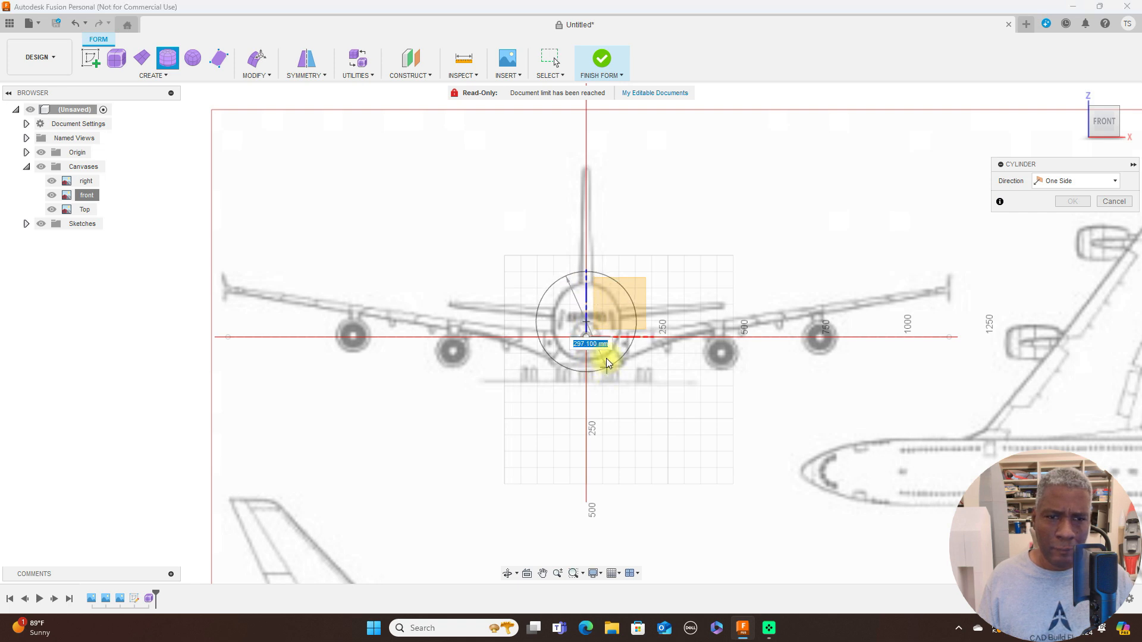
click(606, 358)
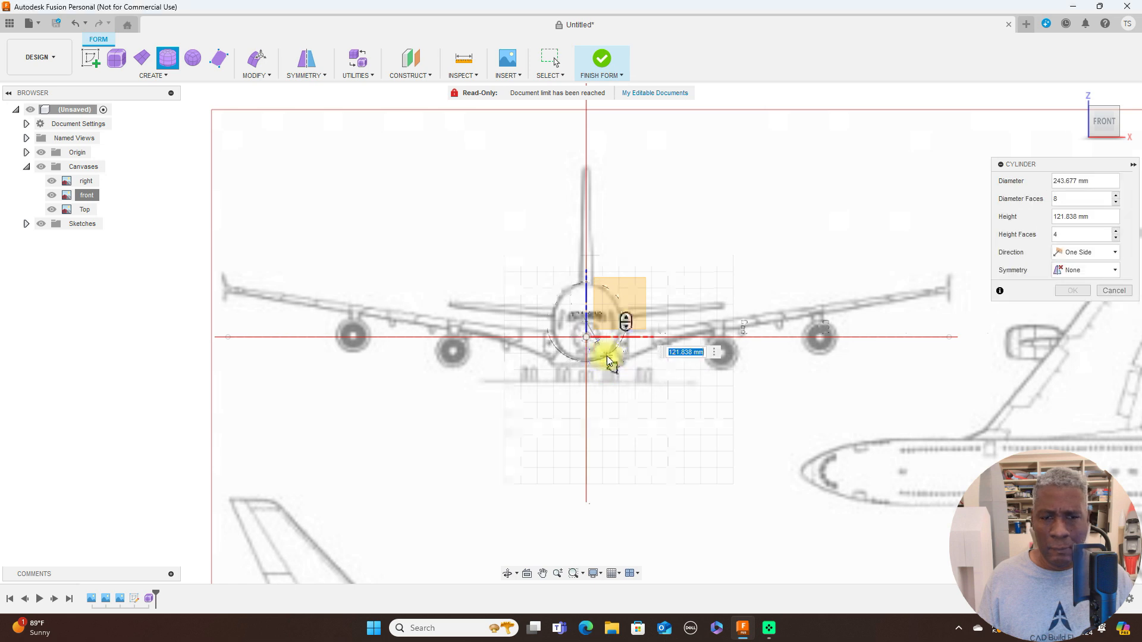
right_click(612, 363)
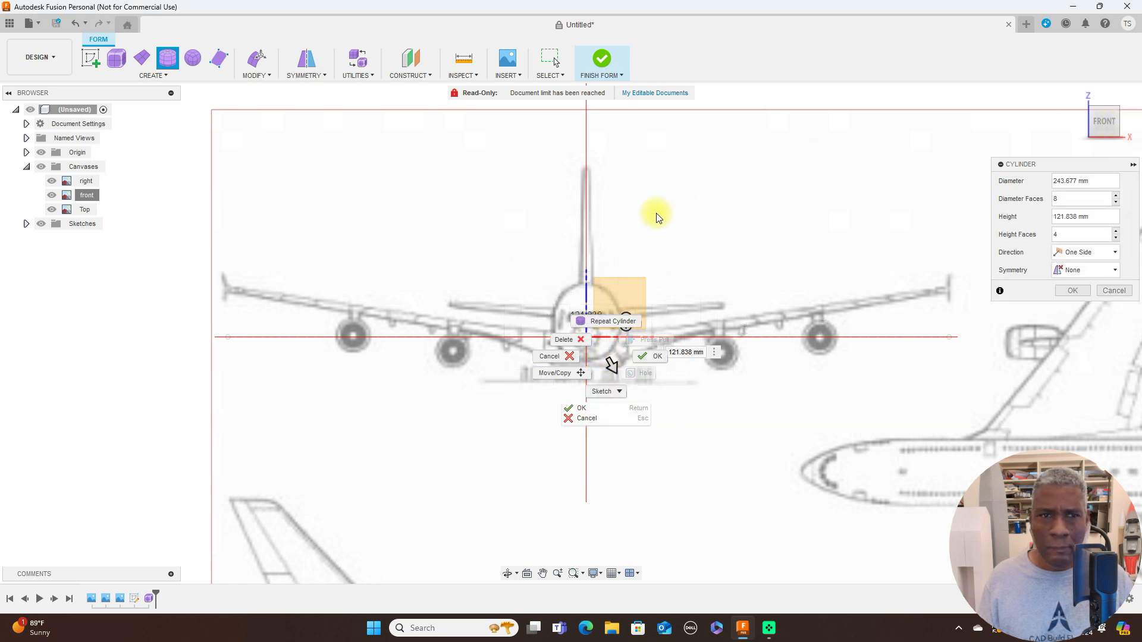
click(744, 236)
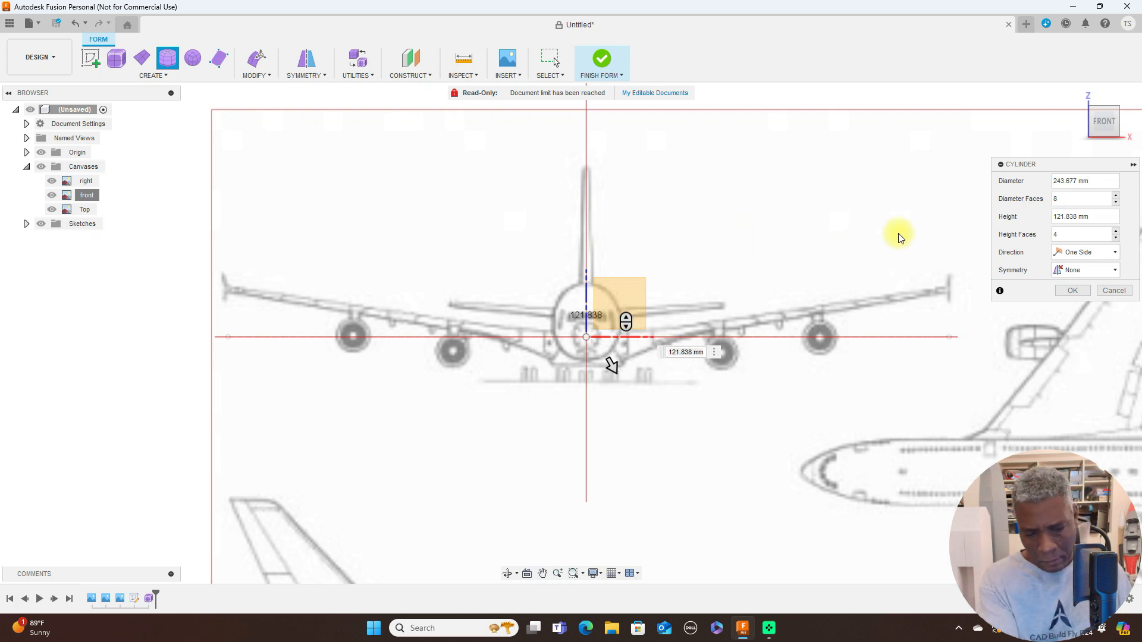
key(ctrl+6)
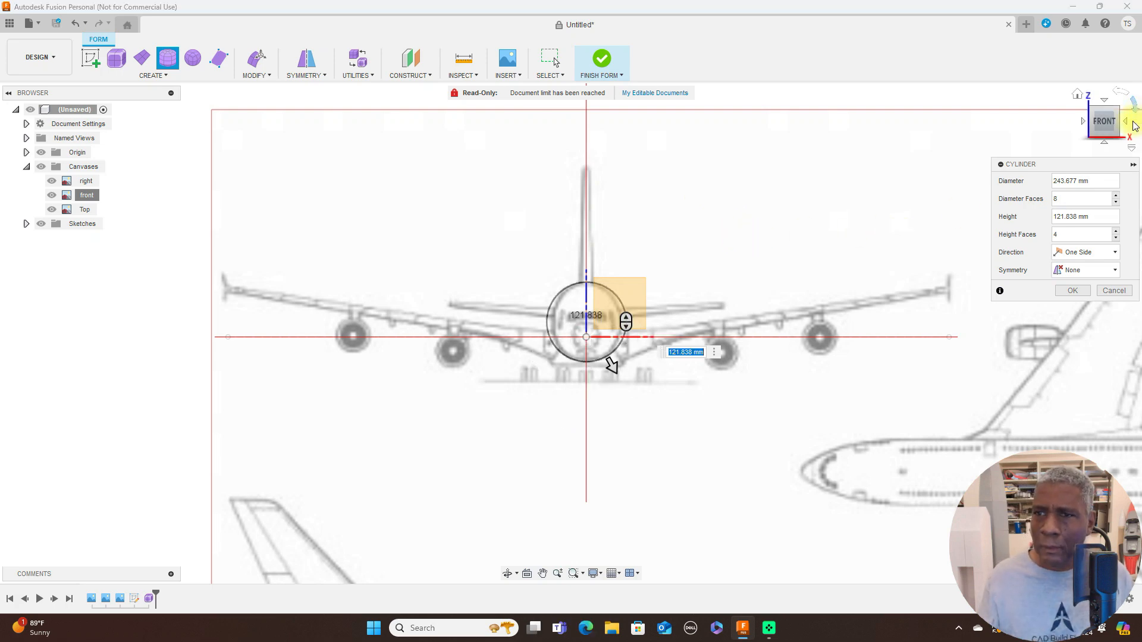
Step: Extend the cylinder along the side elevation to a height of 2000 mm with 10 height faces, and accept it
click(1129, 123)
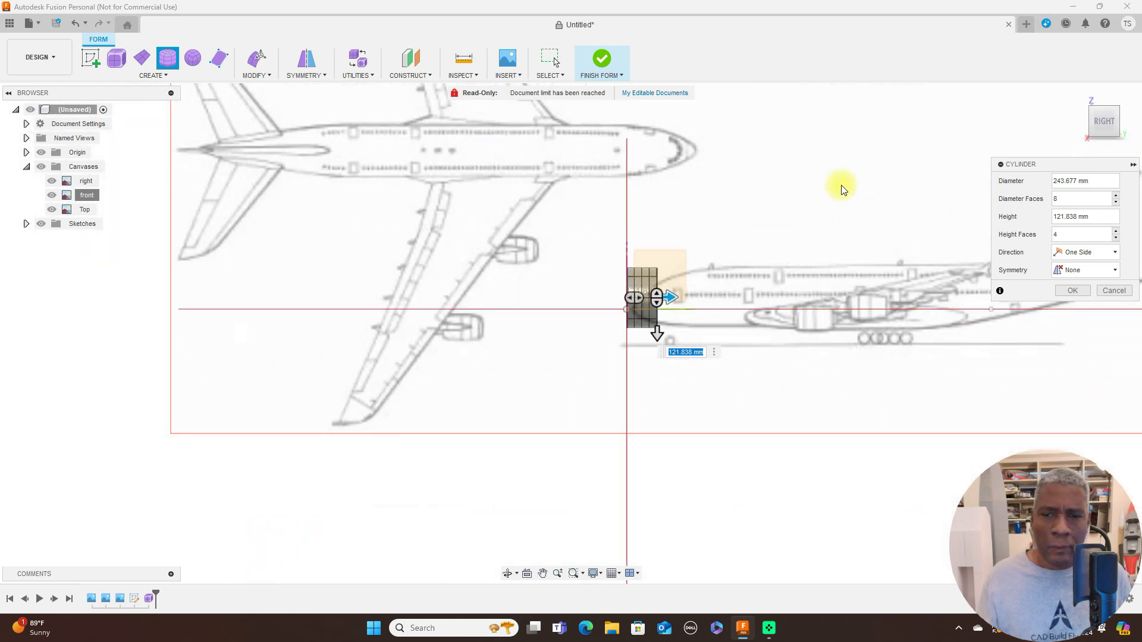
middle_drag(804, 185, 573, 177)
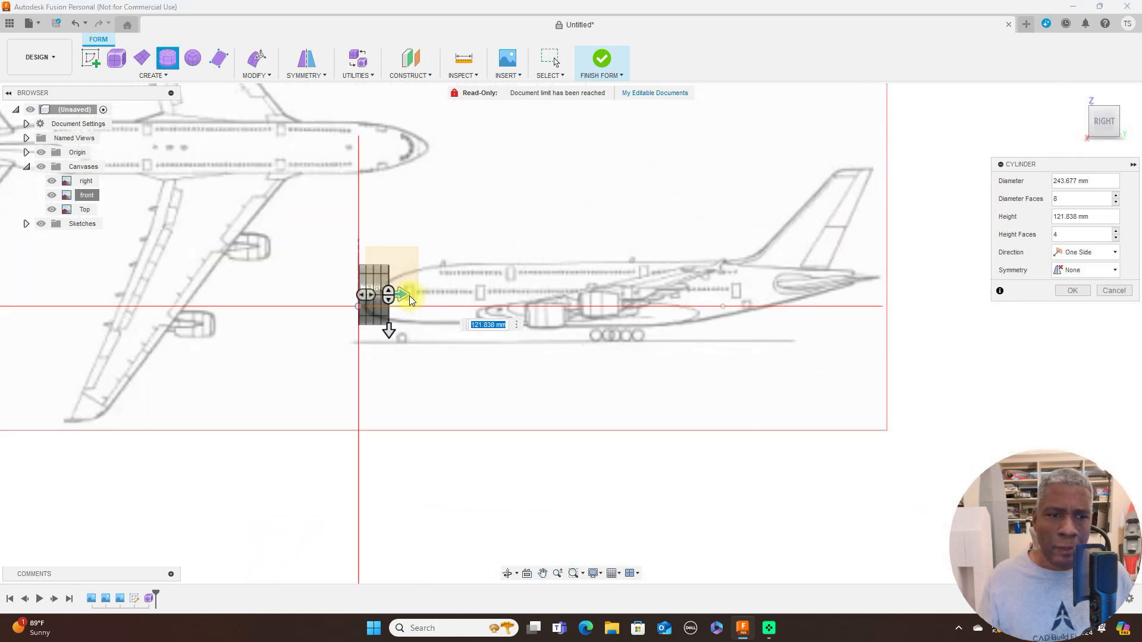
drag(403, 295, 860, 295)
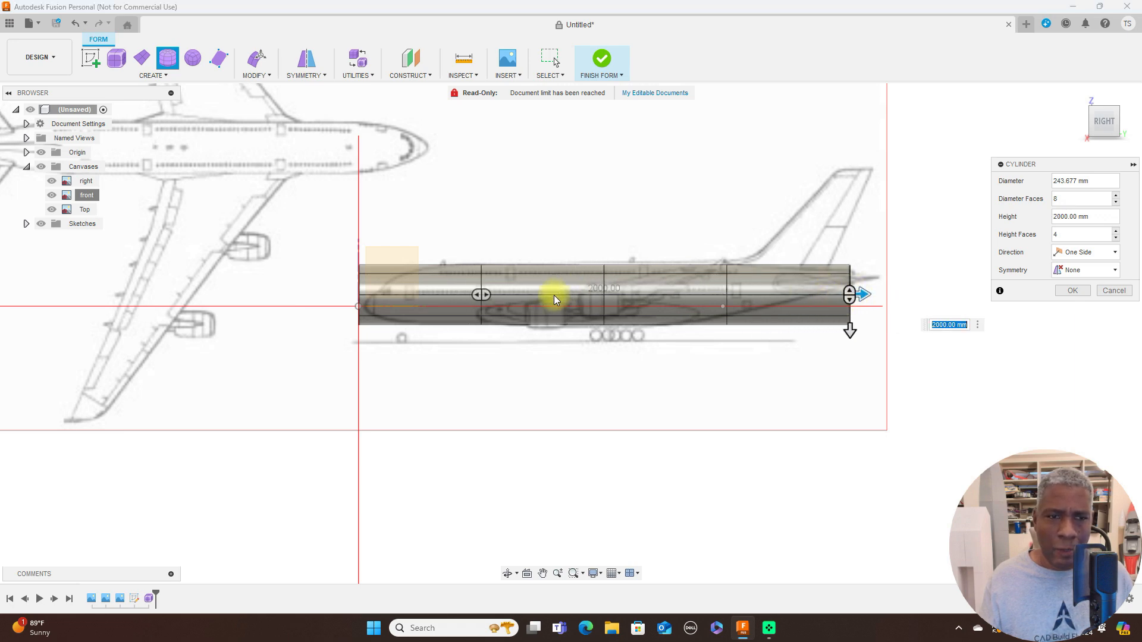
drag(483, 294, 605, 295)
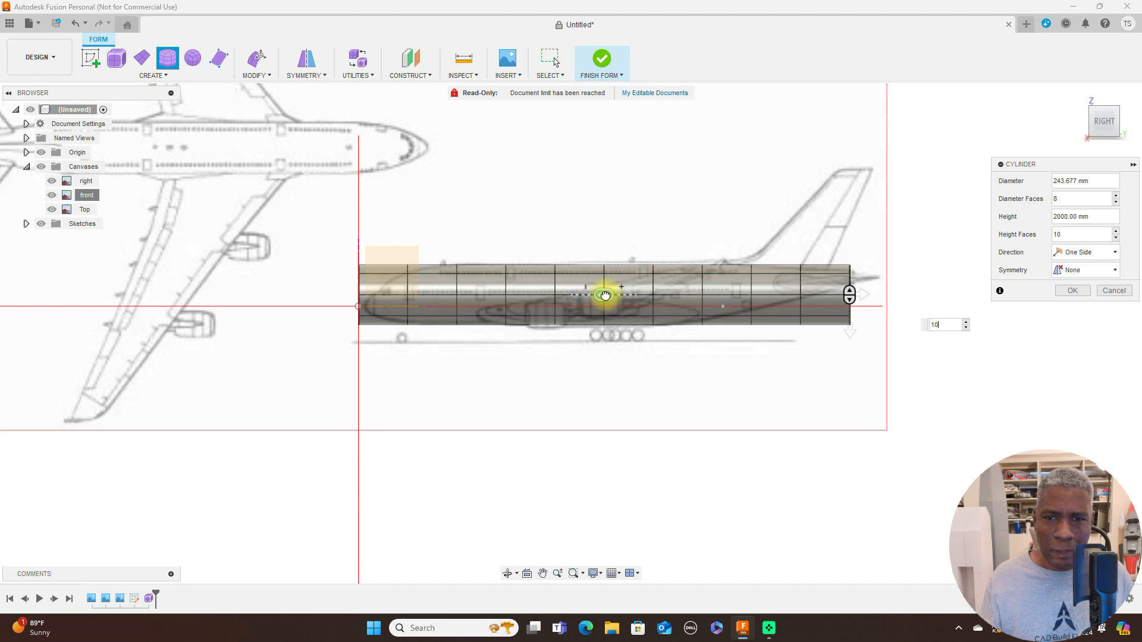
click(1077, 291)
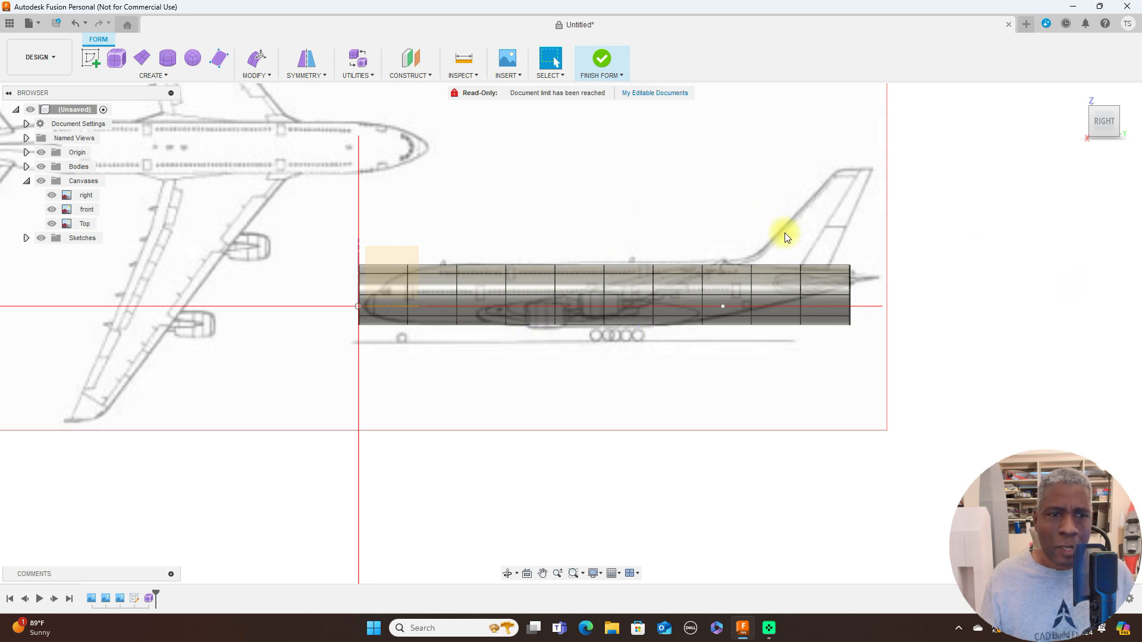
Step: Finish the form and check the cylinder's nose and tail ends against the side elevation
scroll(777, 235, up, 2)
scroll(752, 241, down, 1)
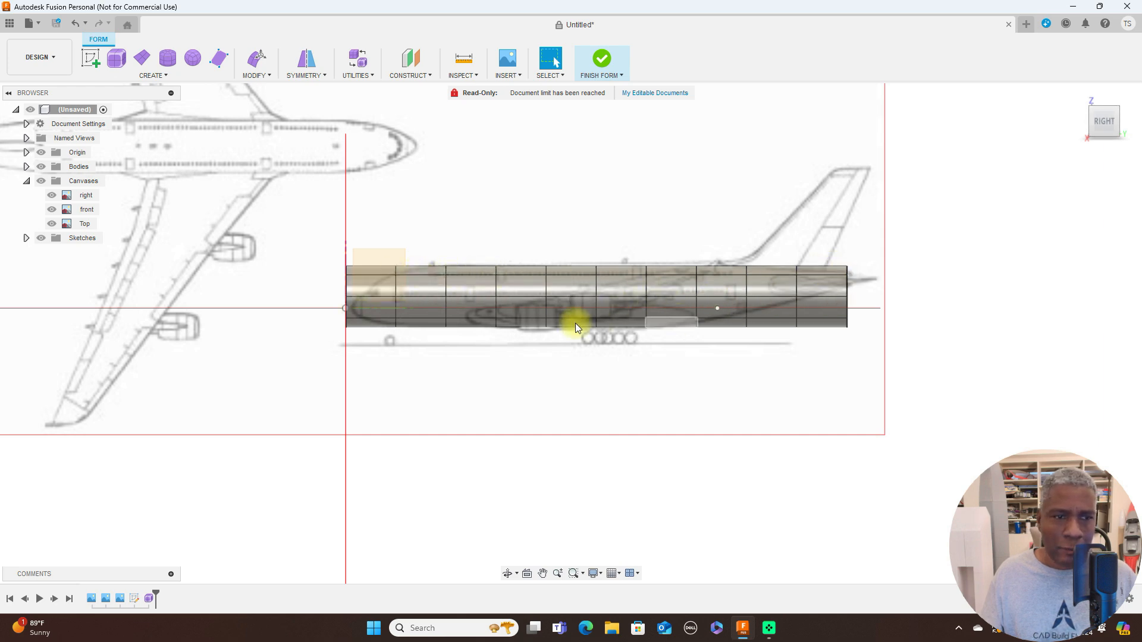
scroll(516, 320, up, 1)
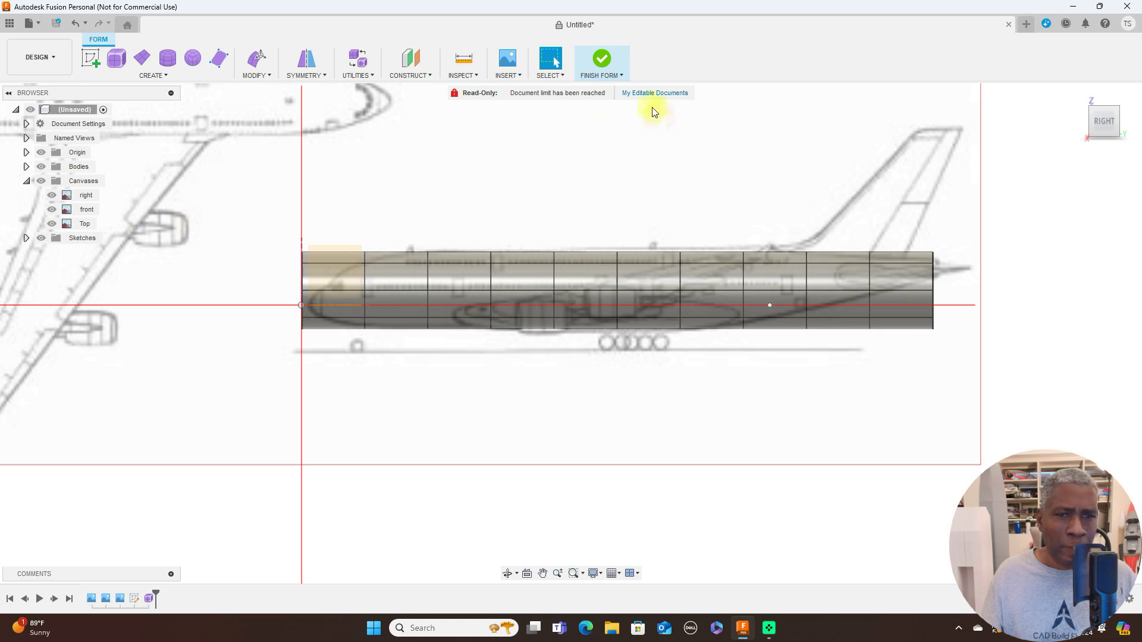
click(611, 76)
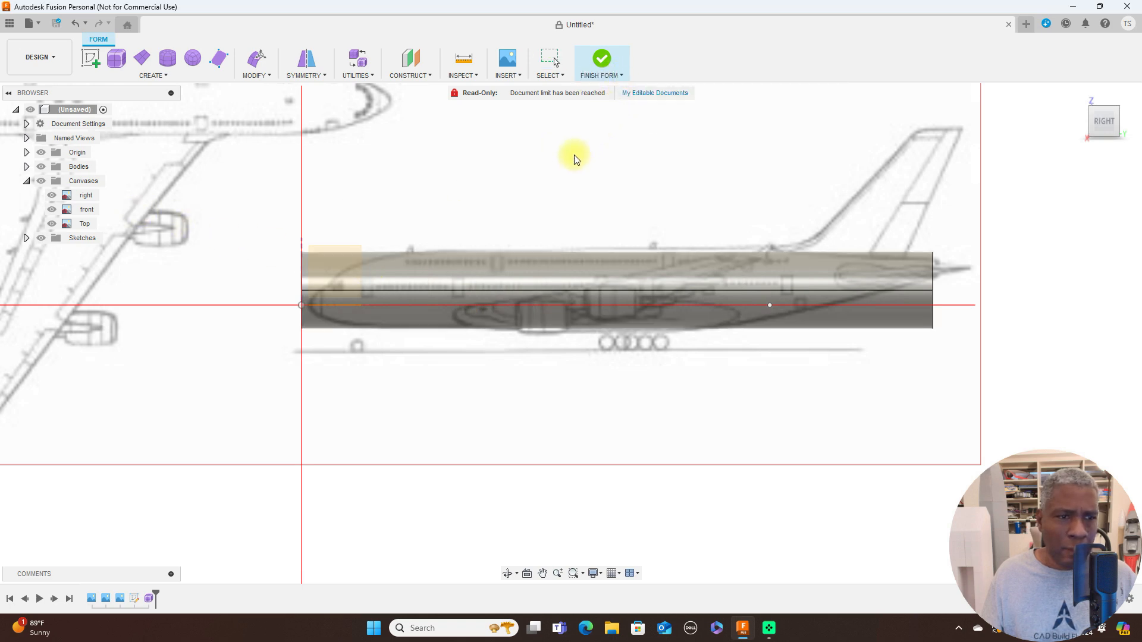
scroll(566, 234, up, 1)
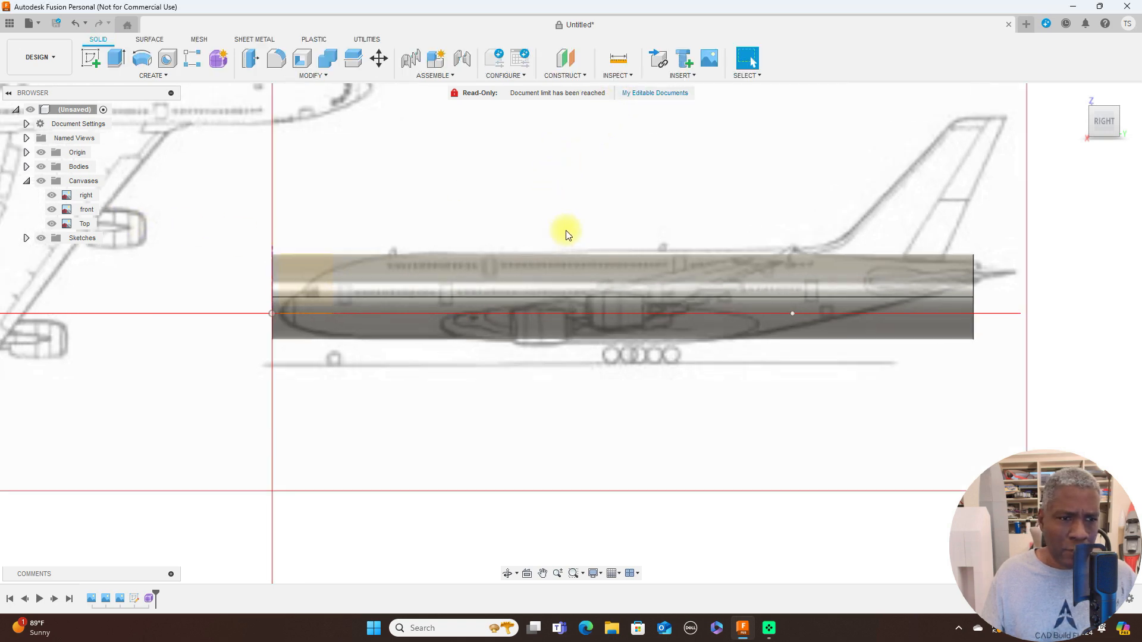
middle_drag(570, 226, 722, 175)
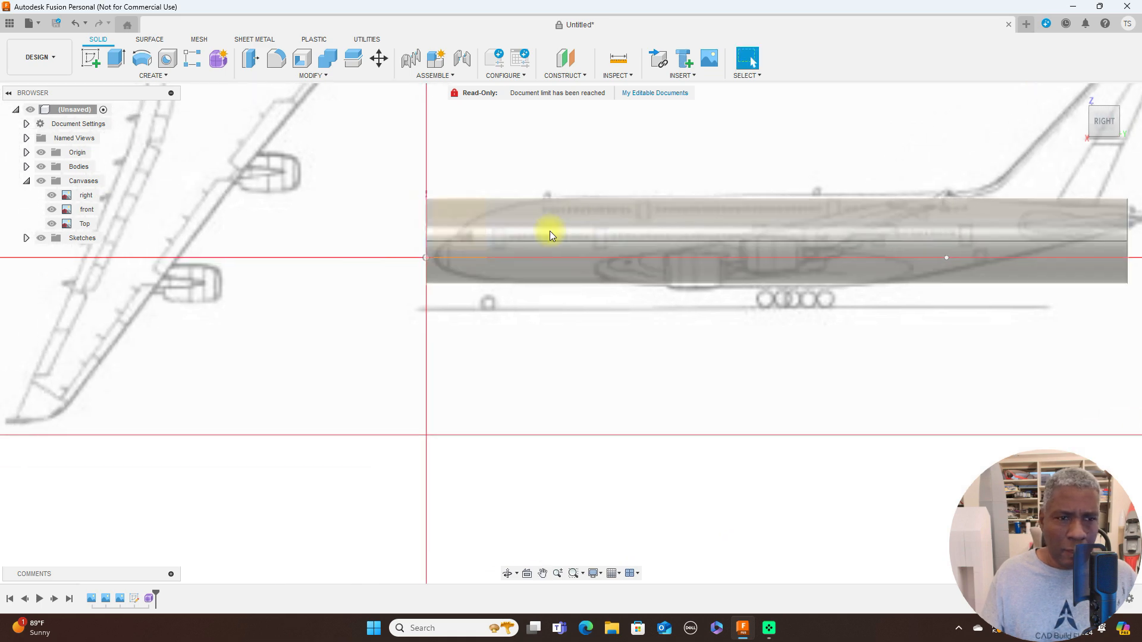
scroll(549, 231, up, 6)
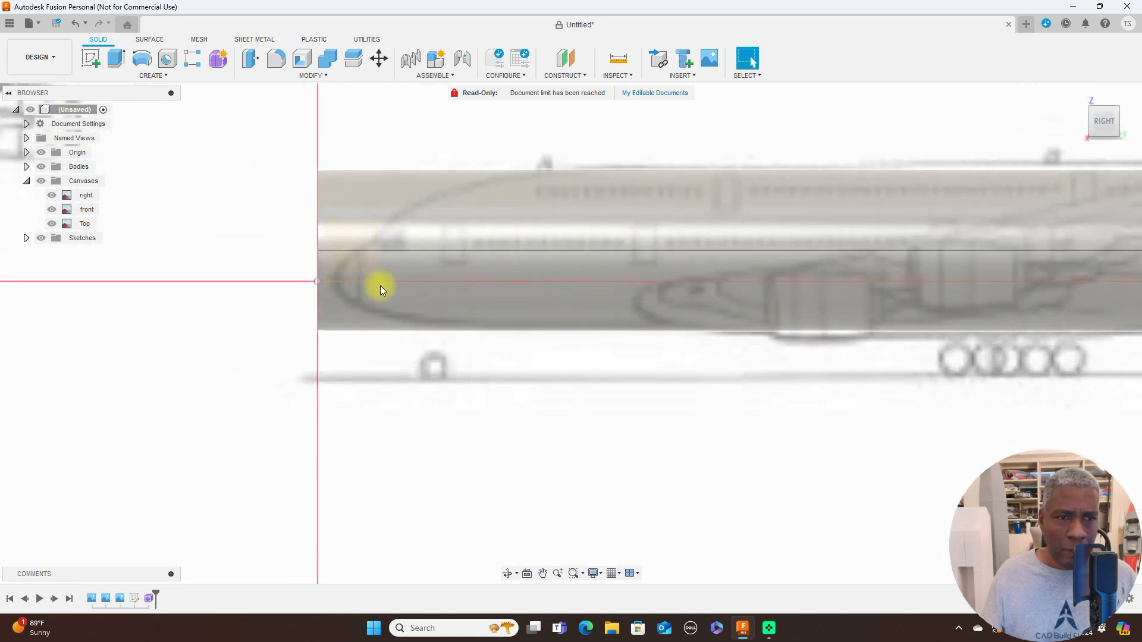
scroll(520, 315, down, 5)
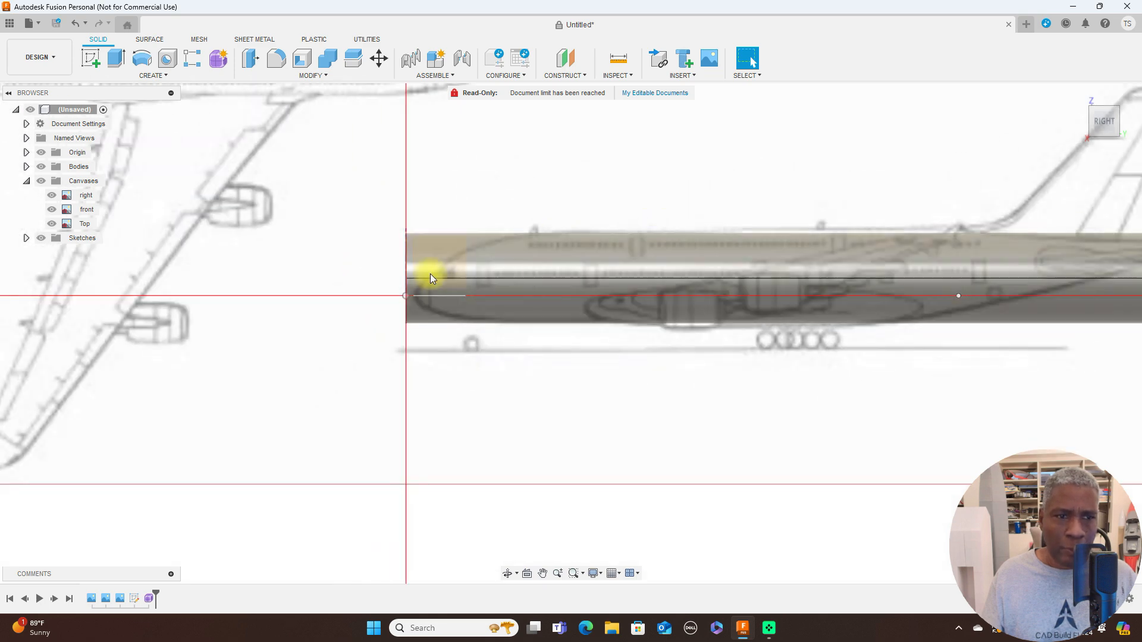
scroll(675, 252, down, 2)
middle_drag(730, 231, 549, 240)
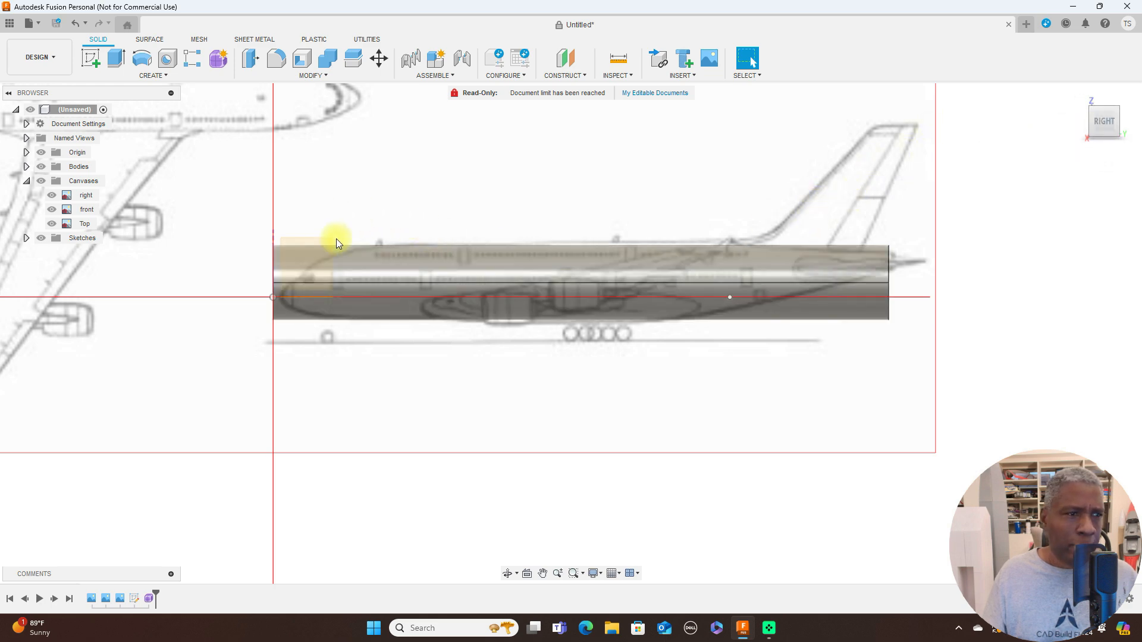
Step: Rename the cylinder body as "fuselage"
click(26, 166)
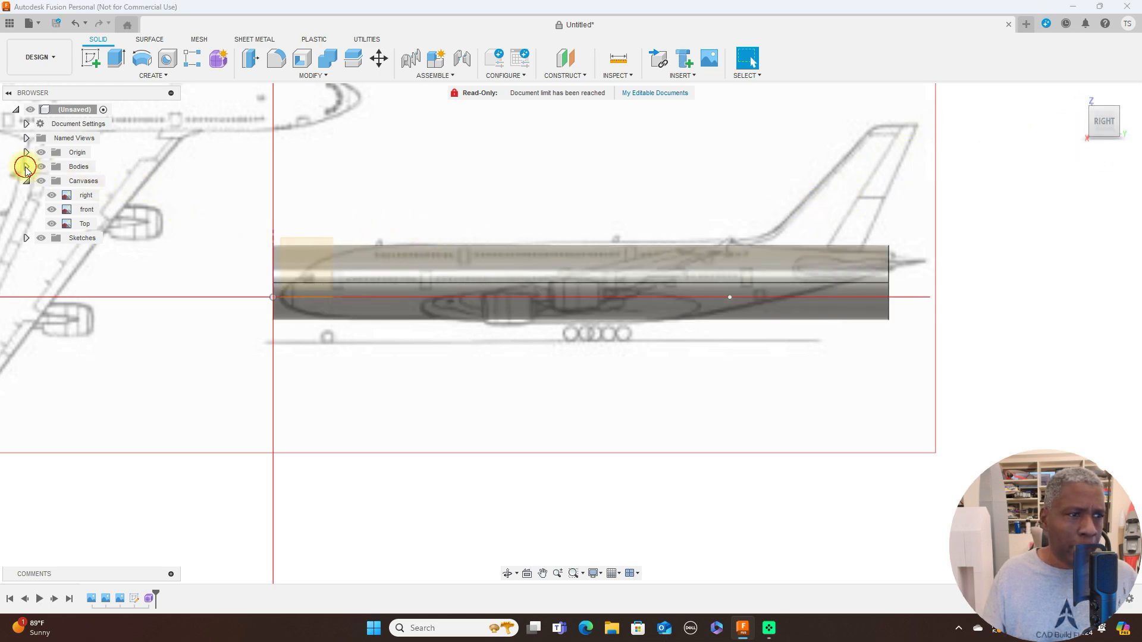
click(83, 183)
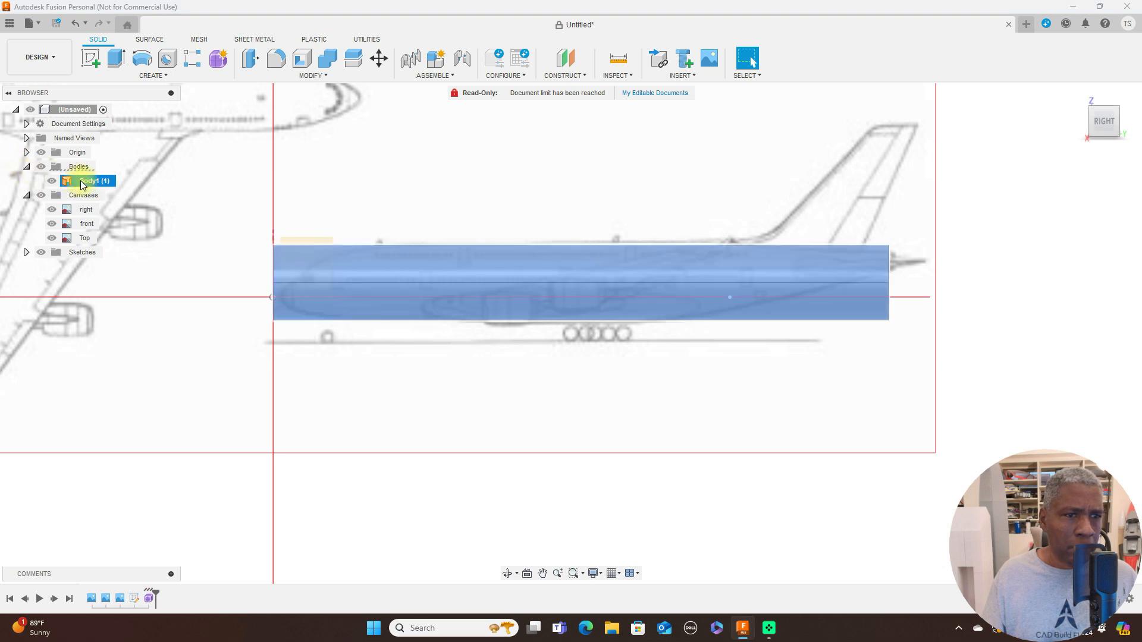
double_click(83, 182)
key(BackSpace)
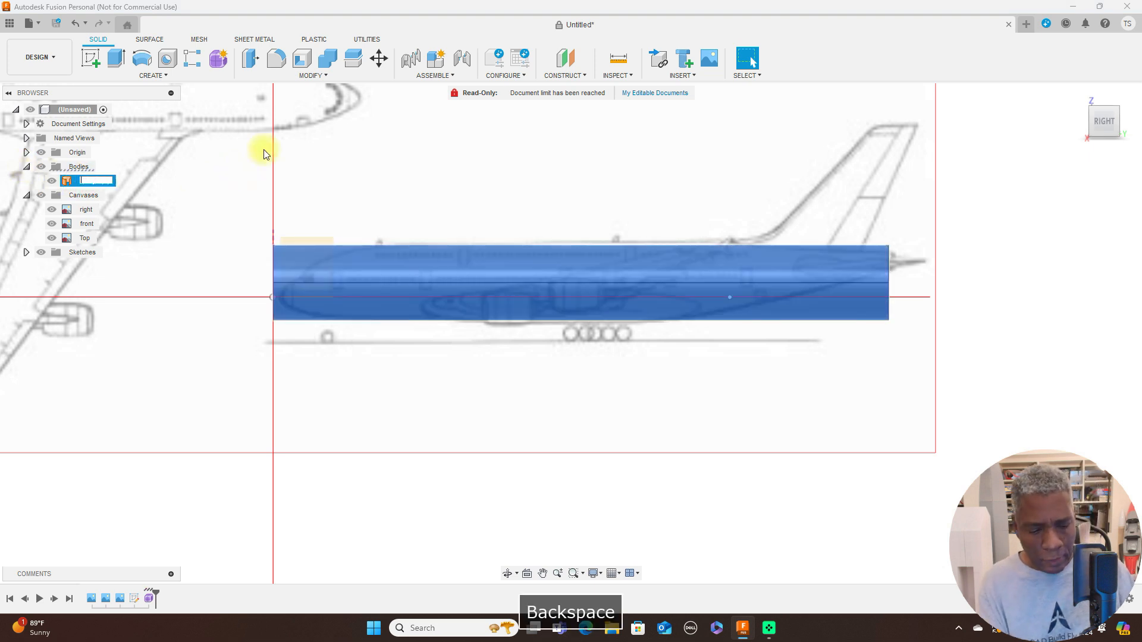
text(fuse)
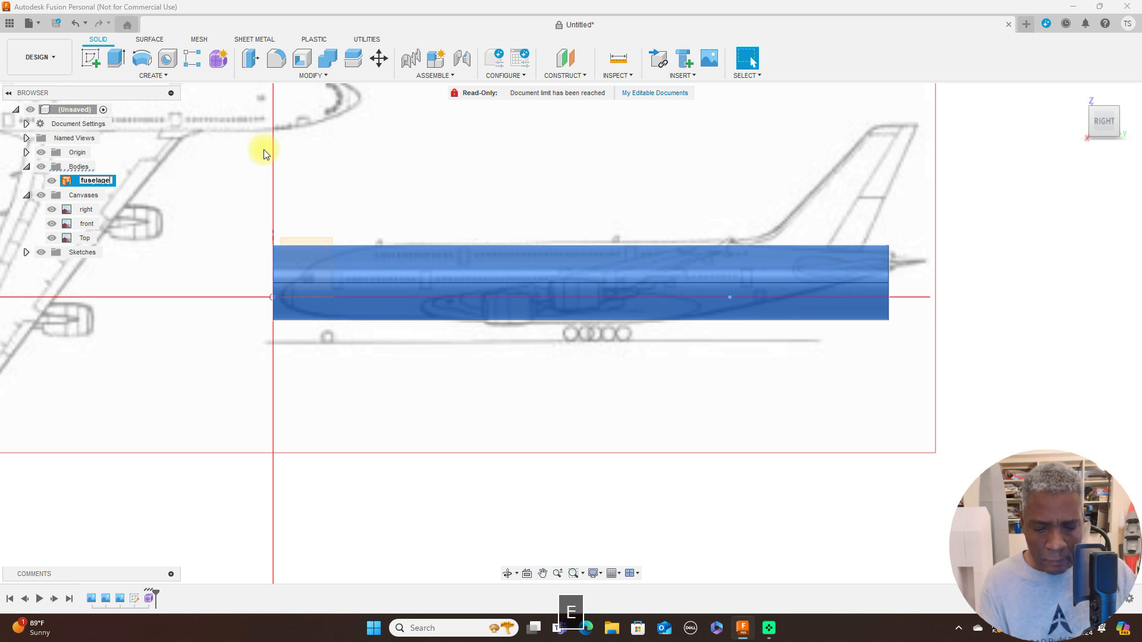
text(lage)
key(Return)
click(673, 321)
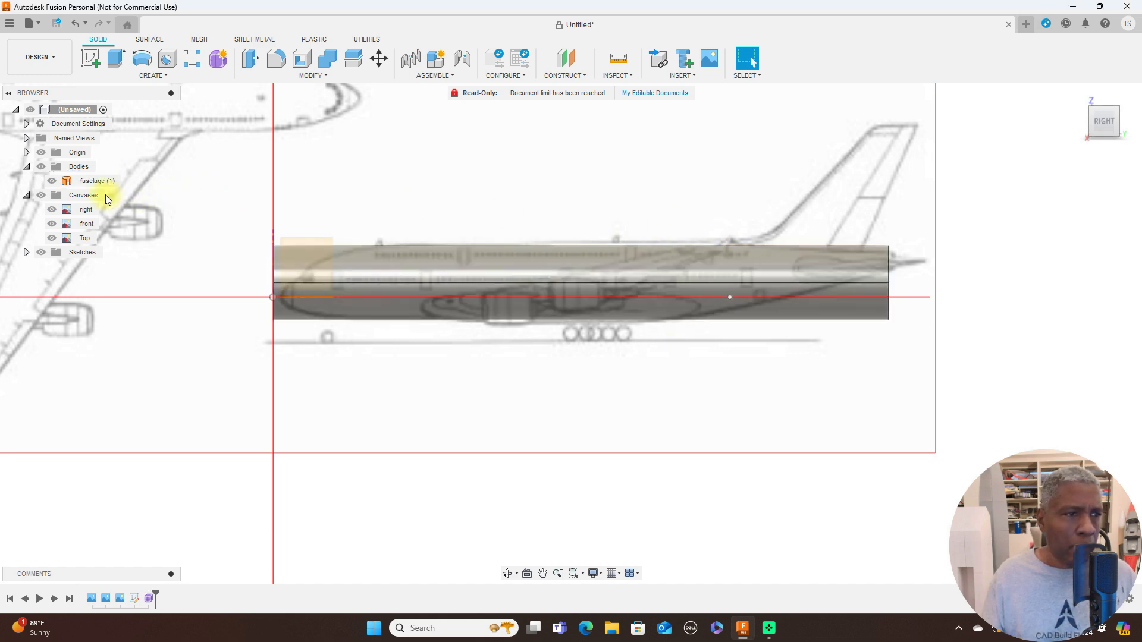
Step: Hide the fuselage body so the side elevation can be traced
click(53, 180)
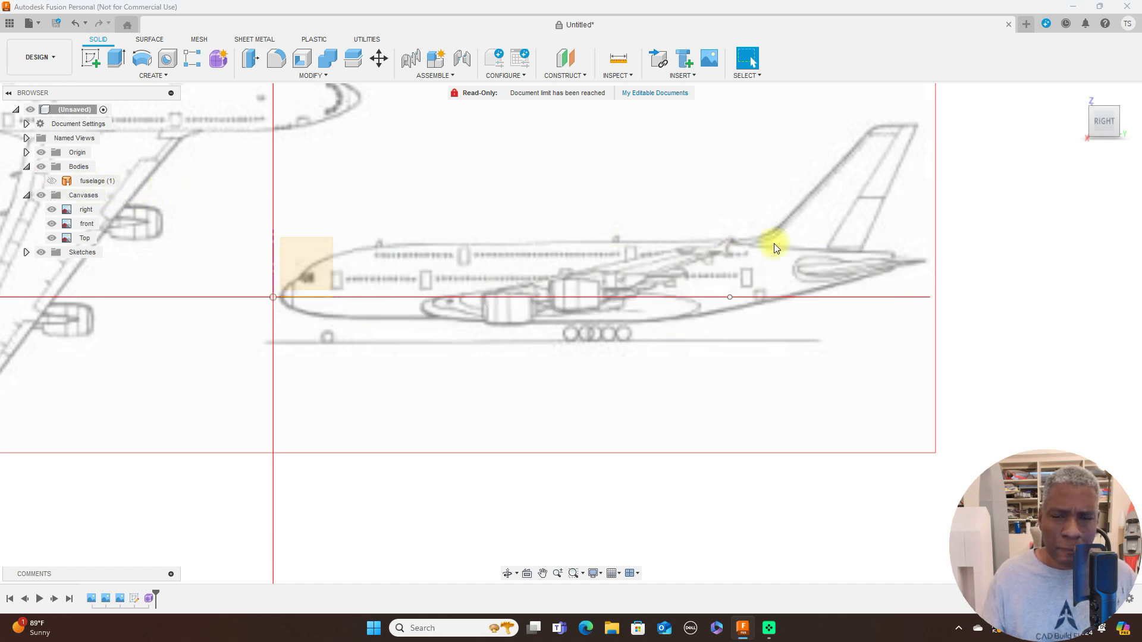
scroll(886, 246, up, 2)
scroll(887, 247, down, 4)
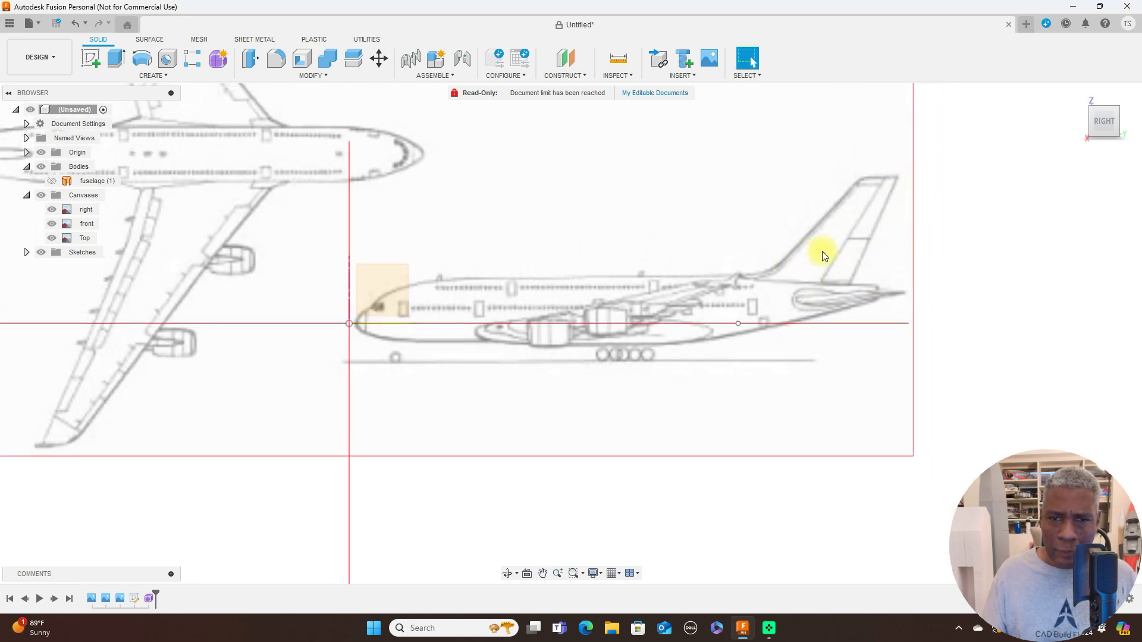
scroll(821, 293, up, 1)
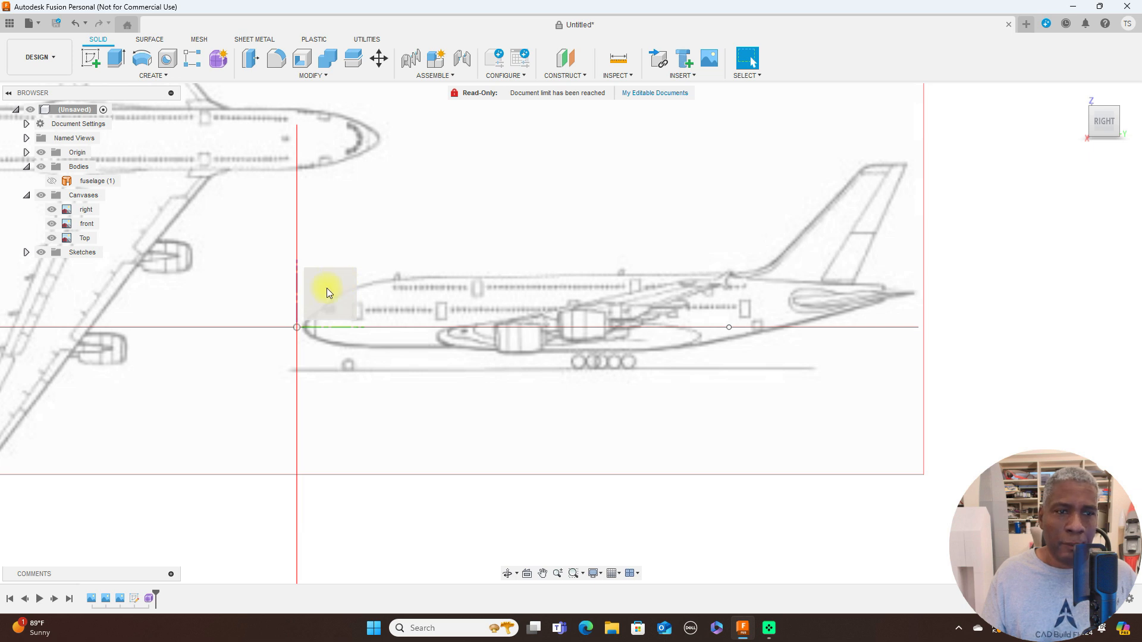
Step: Sketch a slightly sloping line along the vertical fin's root on the side plane over the right elevation, and finish the sketch
click(90, 59)
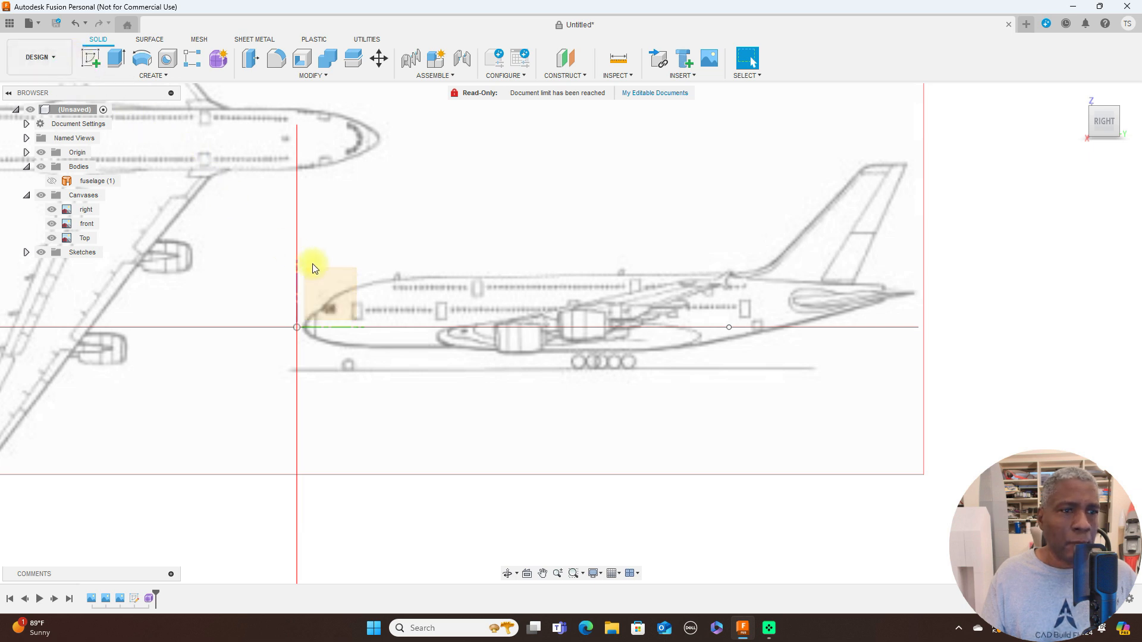
click(90, 58)
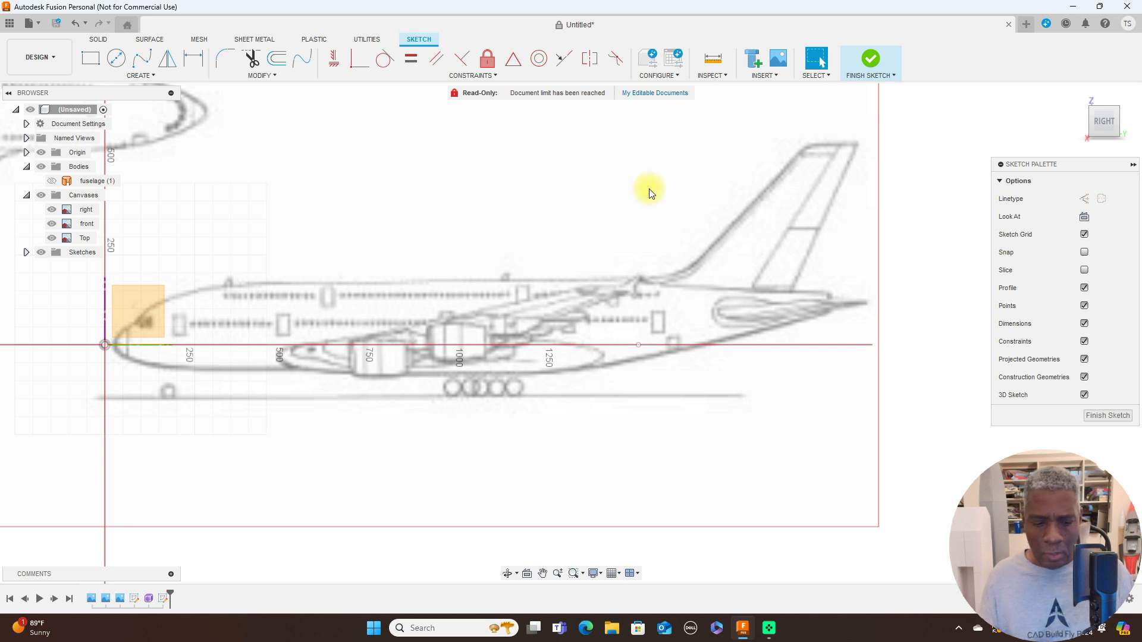
key(l)
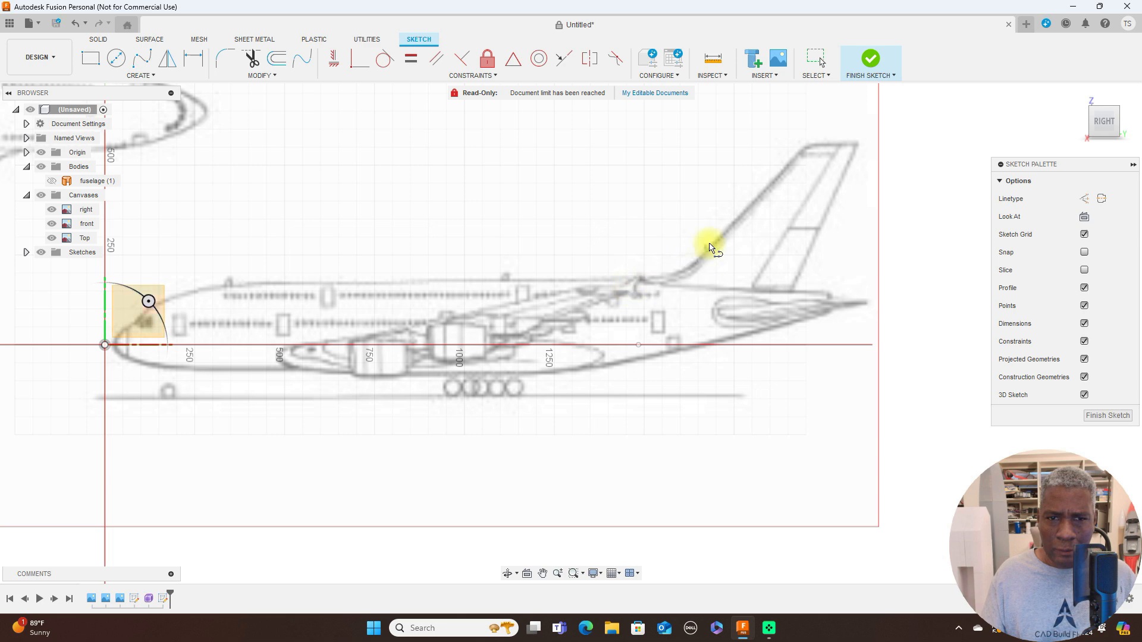
click(621, 294)
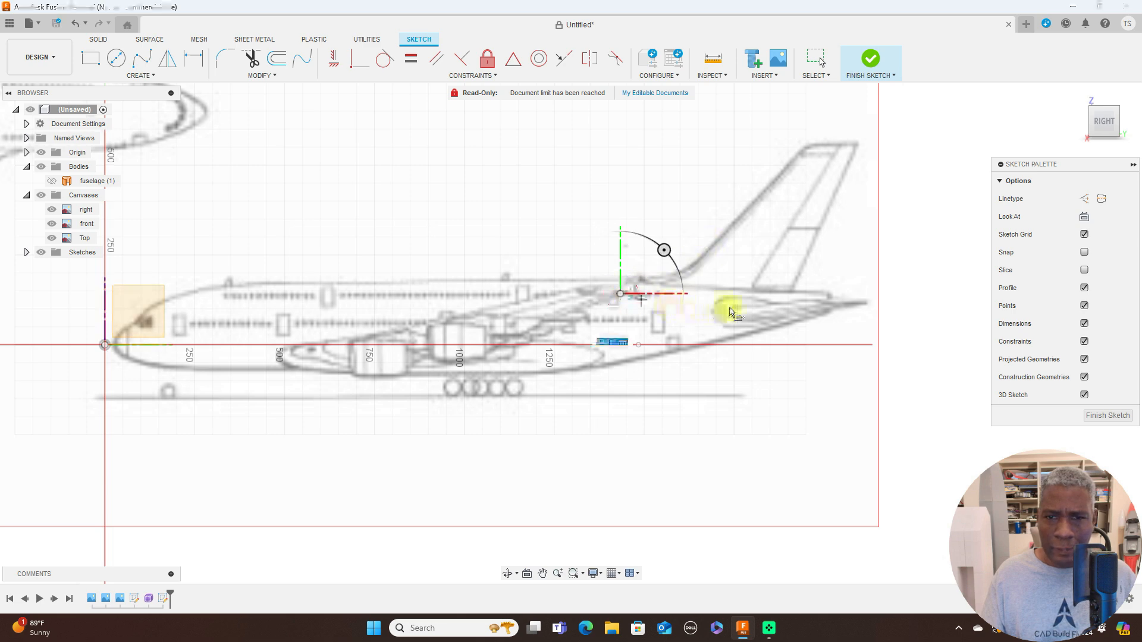
click(790, 301)
right_click(791, 302)
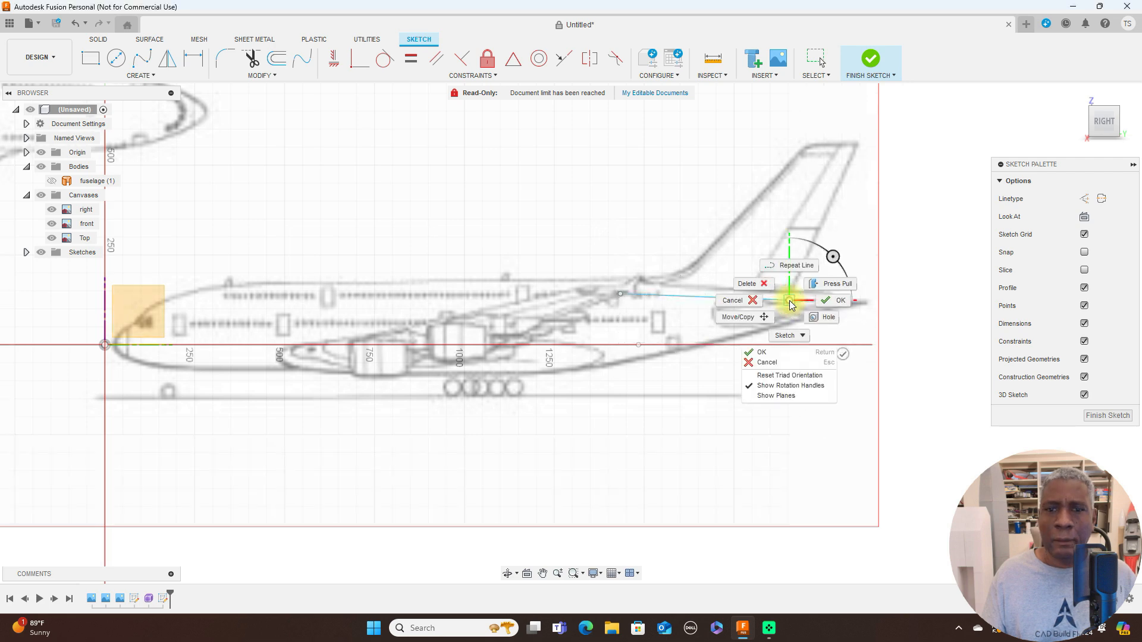
click(826, 302)
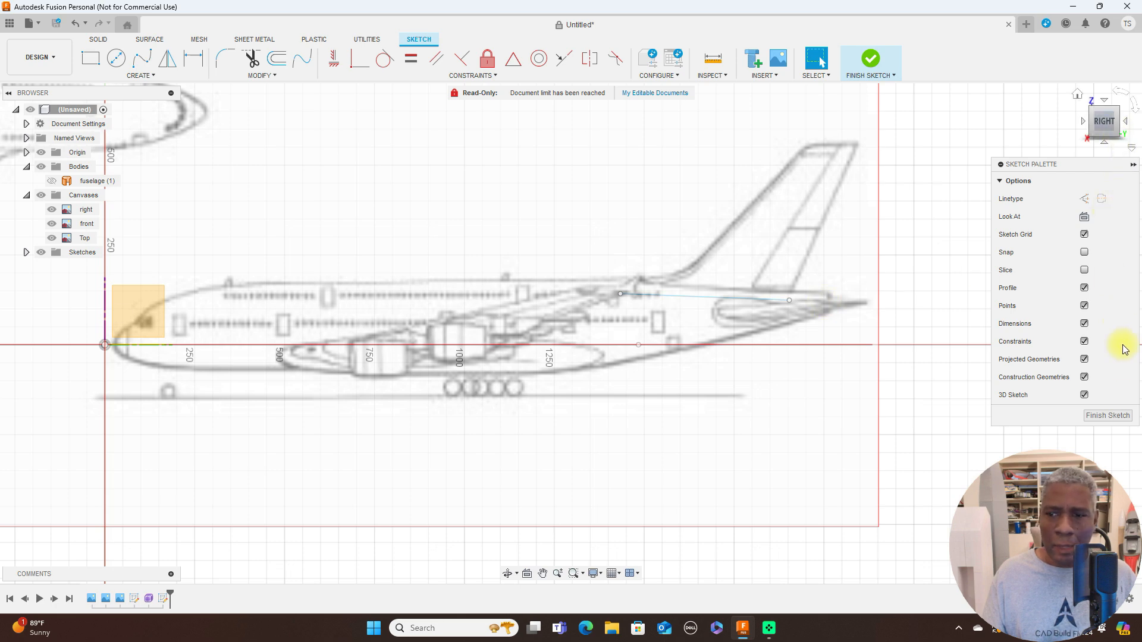
click(1108, 415)
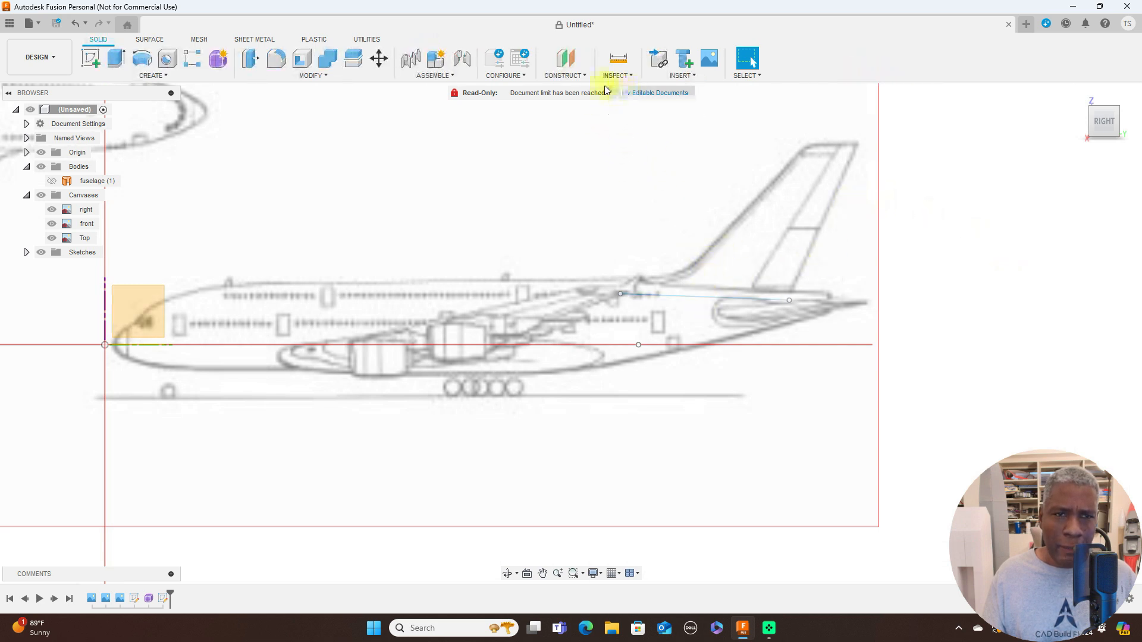
Step: Create a construction plane at 90 degrees through the fin's root line
click(586, 78)
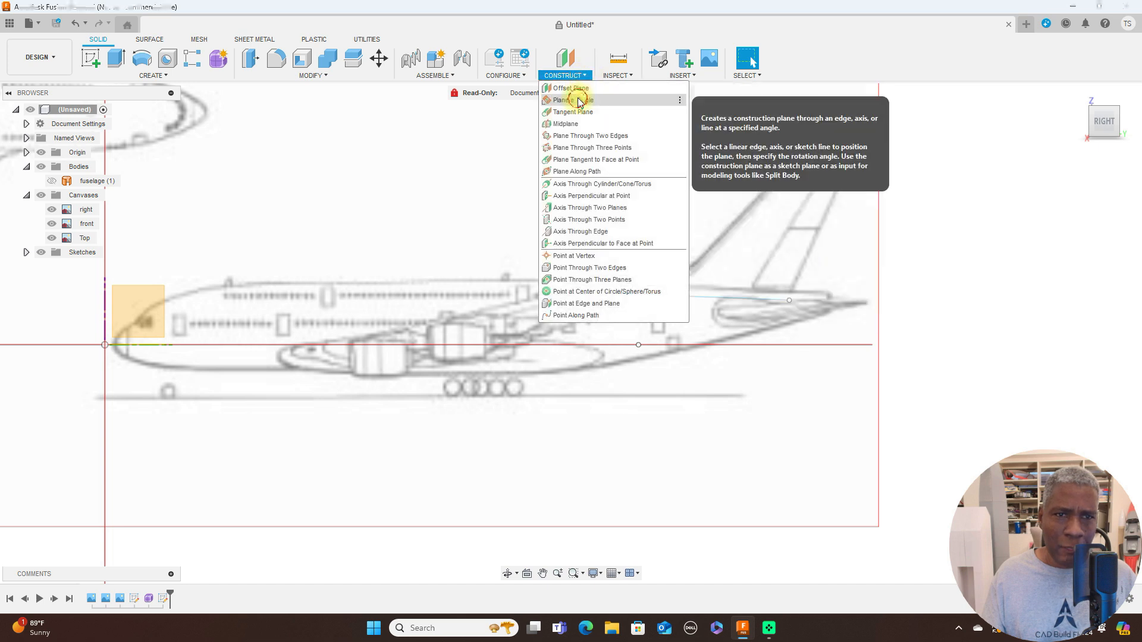
click(573, 100)
click(710, 298)
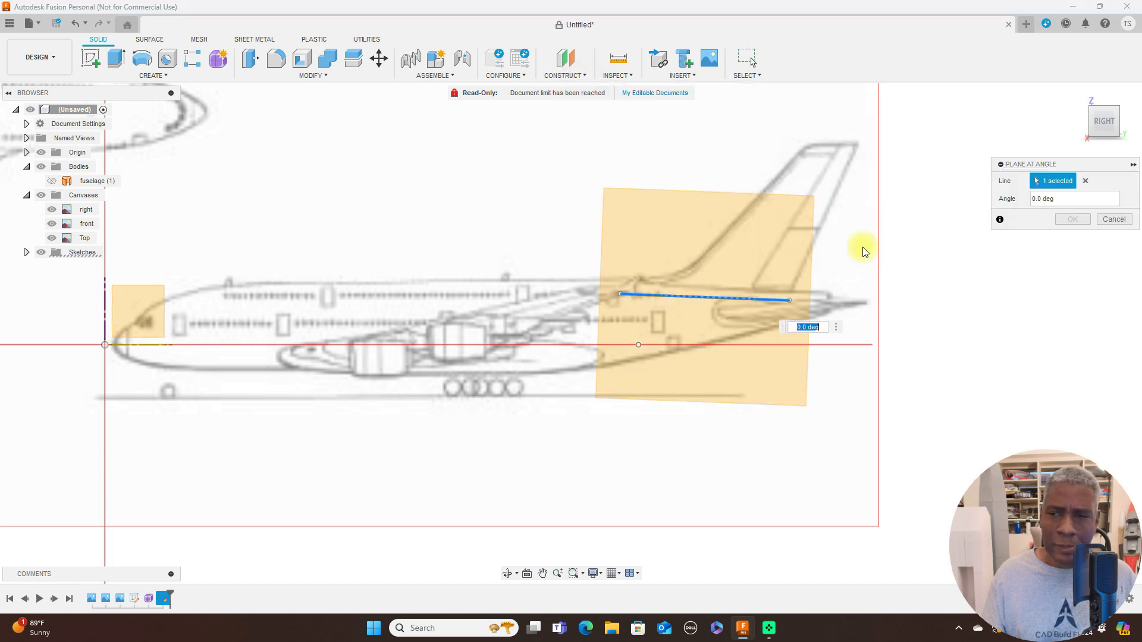
click(1033, 199)
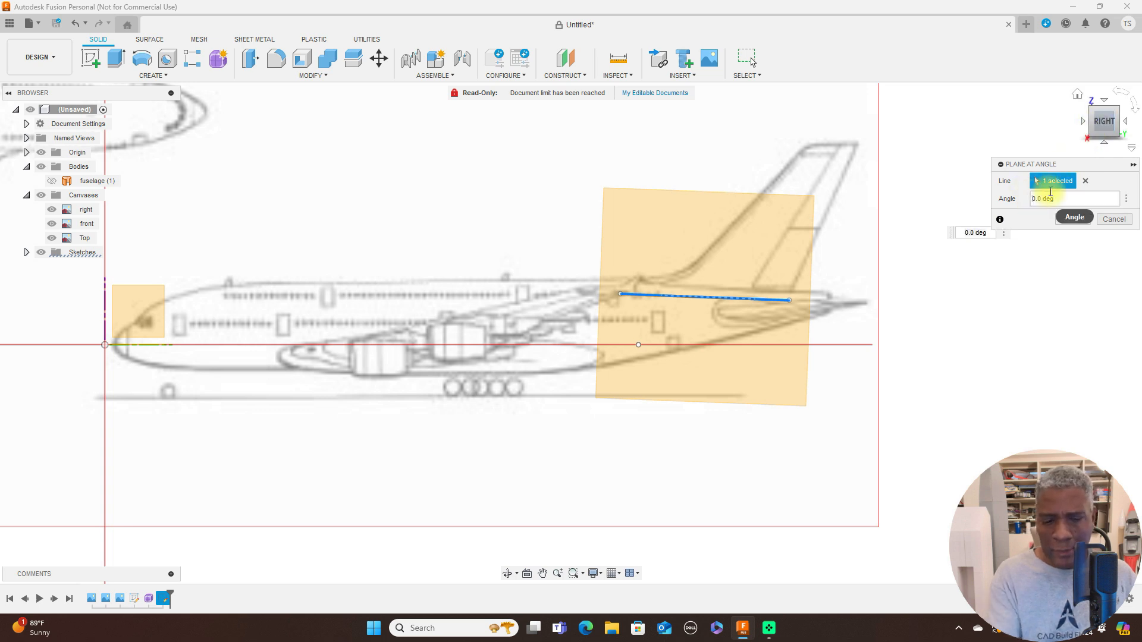
text(9)
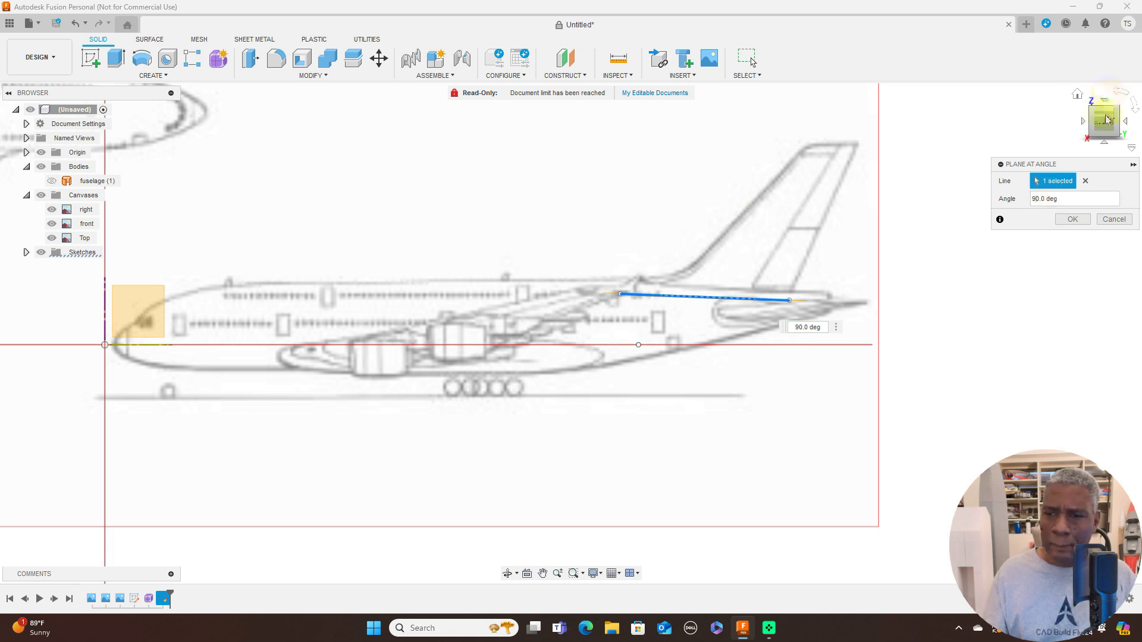
click(1073, 220)
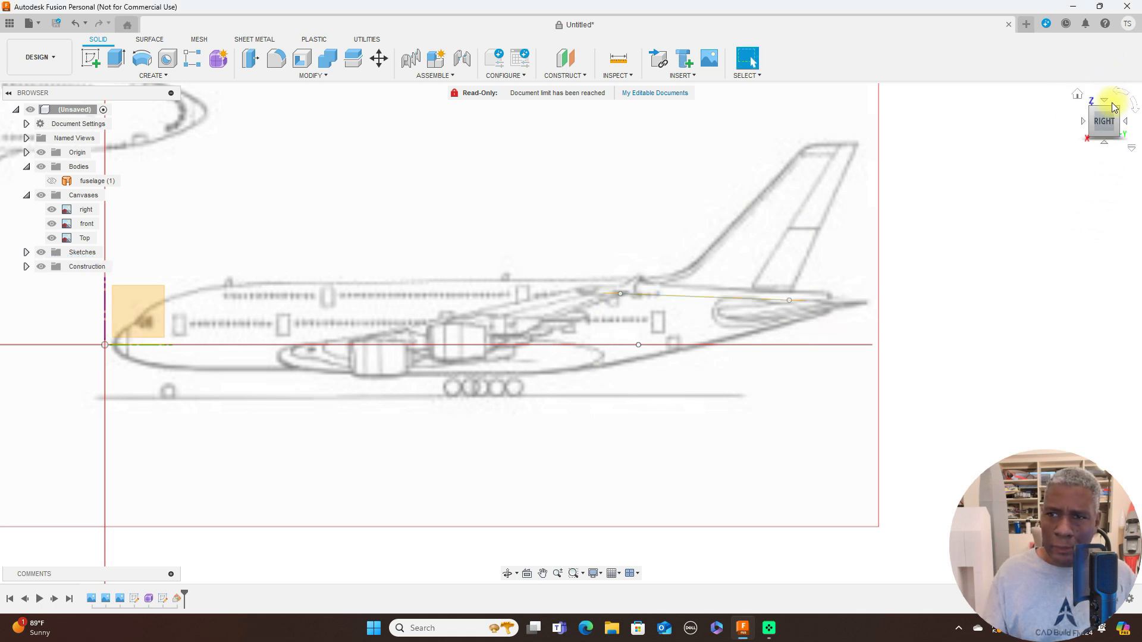
Step: Start a sketch on the angled construction plane through the fin root, working from the top view over the tail
click(1105, 101)
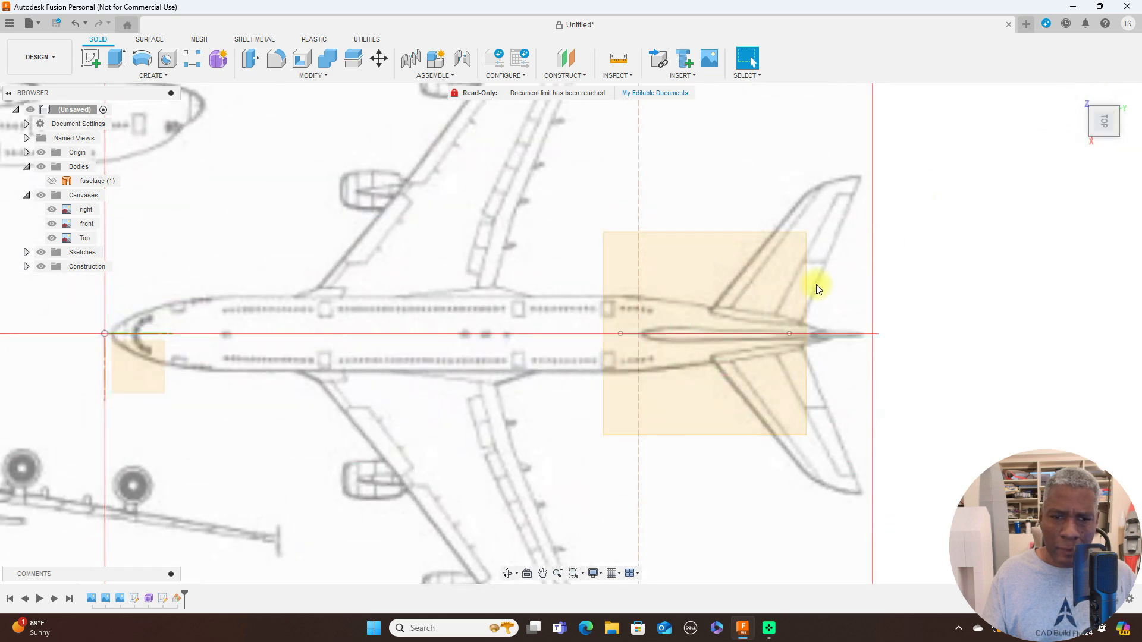
scroll(816, 284, up, 3)
scroll(818, 285, up, 1)
middle_drag(837, 283, 909, 236)
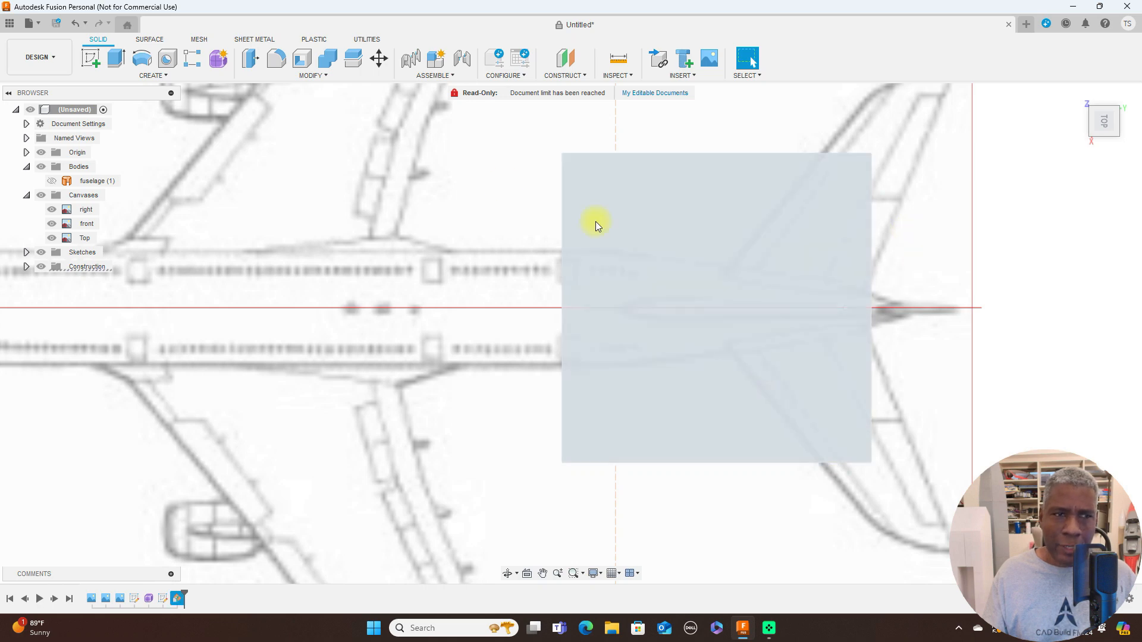
click(594, 223)
click(96, 58)
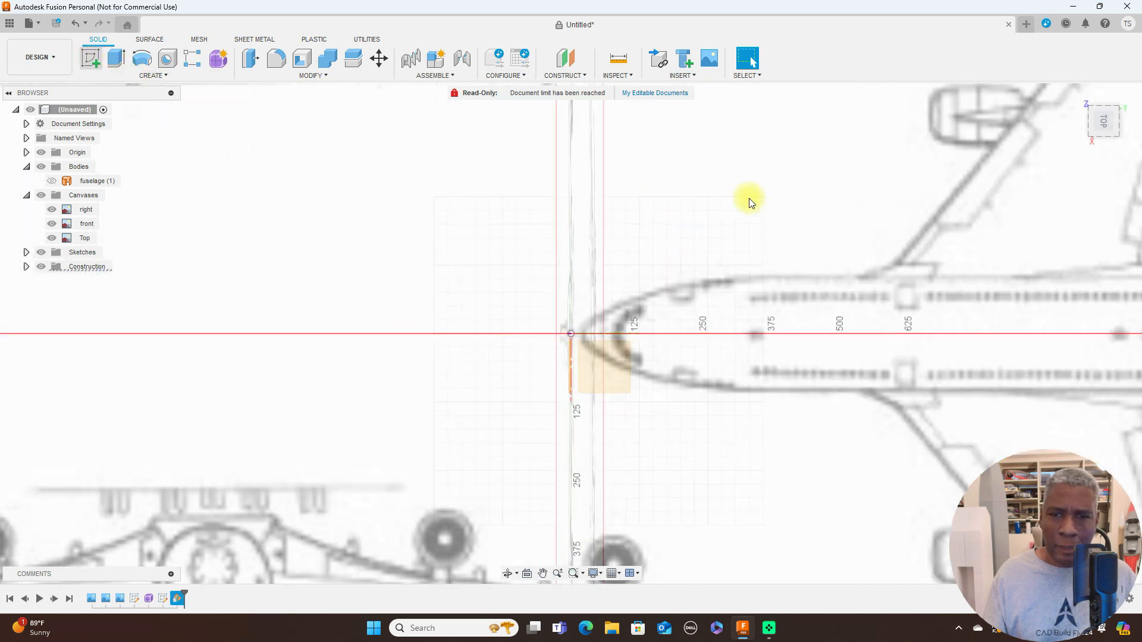
middle_drag(588, 200, 215, 189)
scroll(618, 219, down, 2)
middle_drag(753, 212, 604, 219)
scroll(623, 267, up, 3)
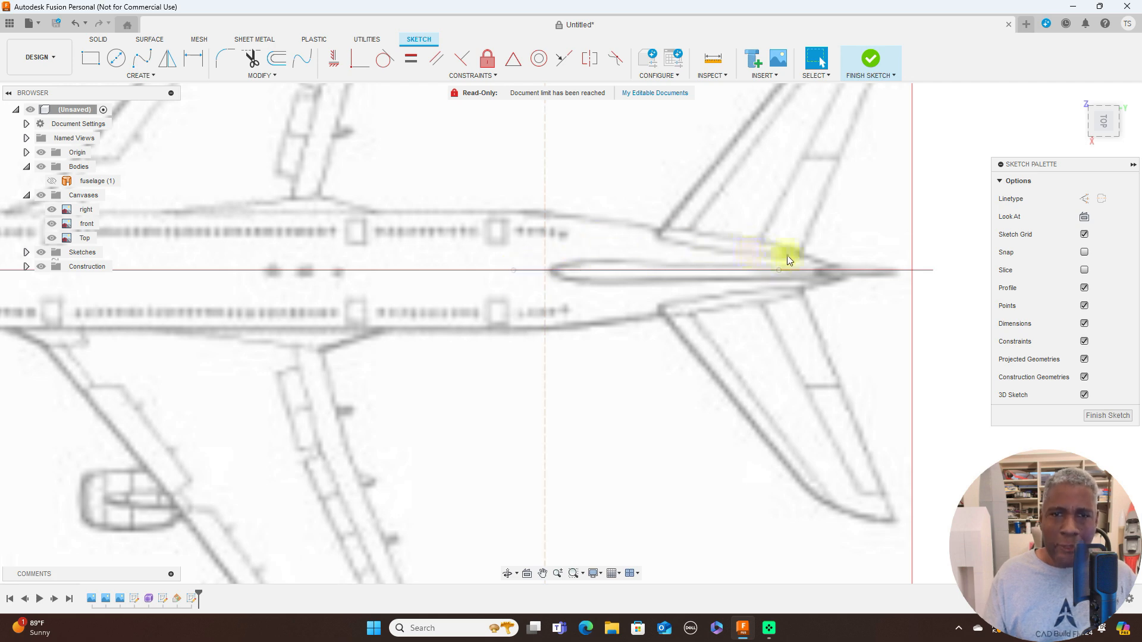
scroll(691, 213, up, 1)
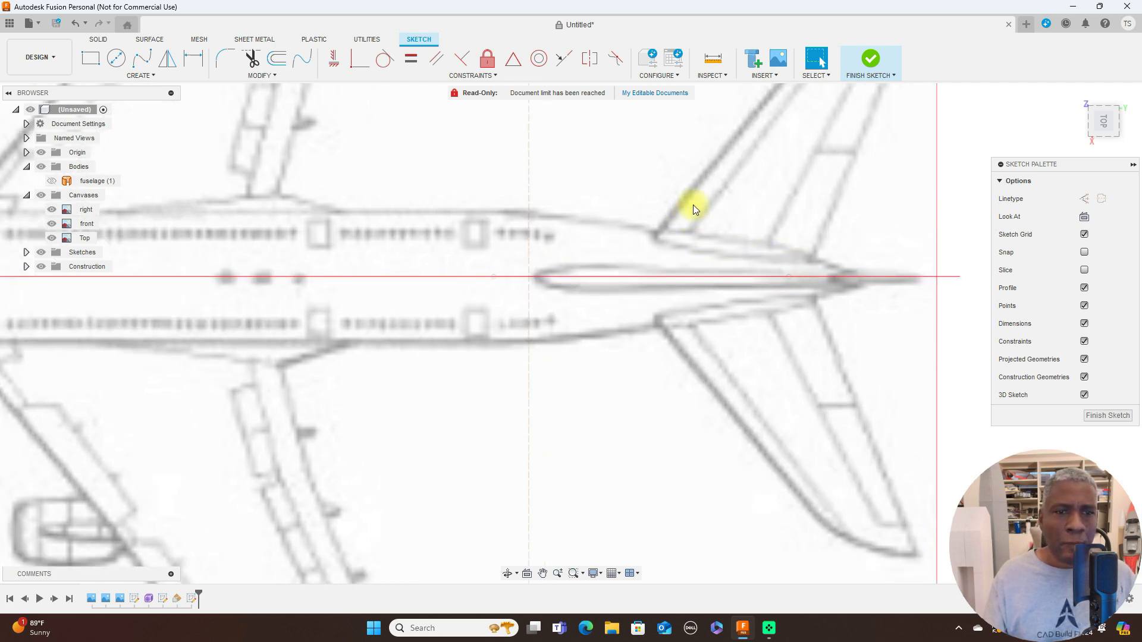
Step: Draw a five-point fit point spline for one half of the fin's root airfoil, from the root line's front end to its rear end
click(150, 64)
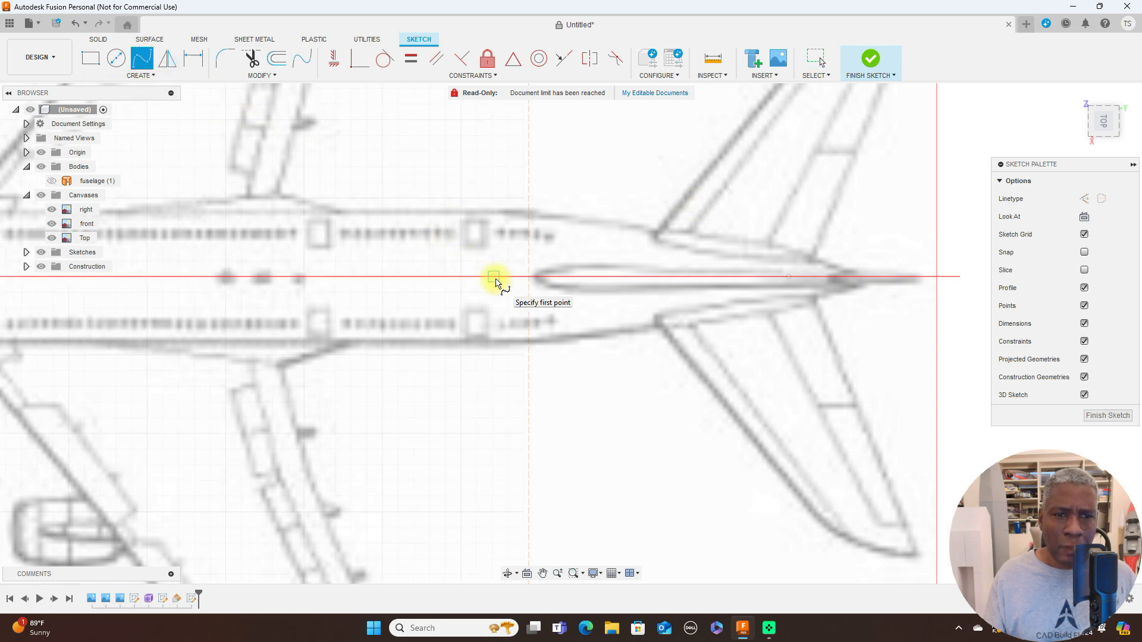
click(495, 278)
scroll(500, 274, up, 1)
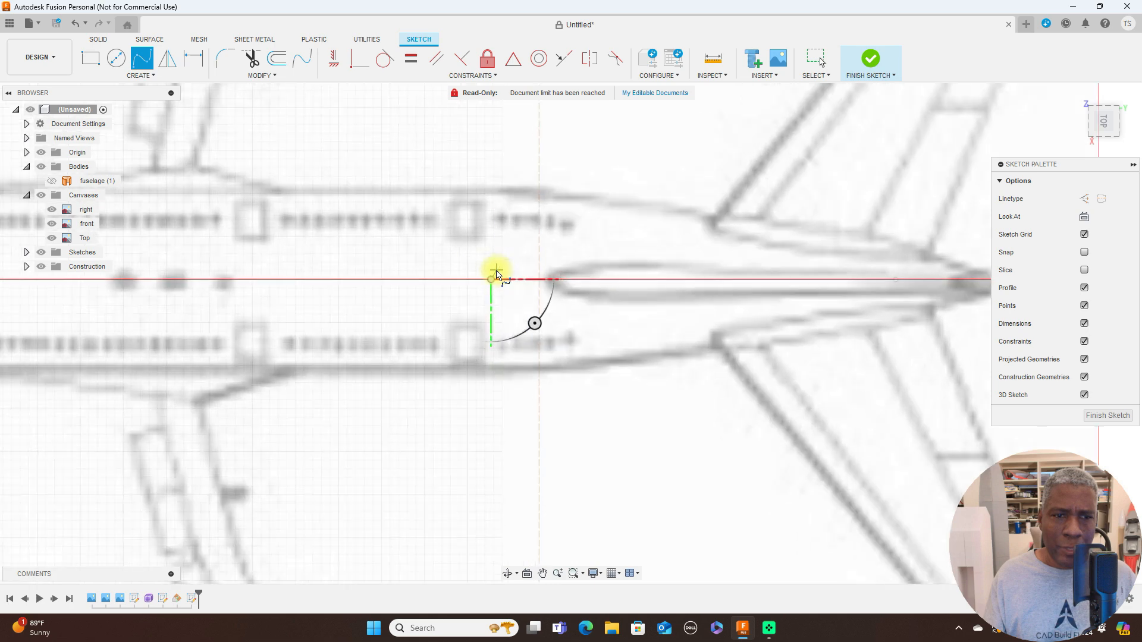
click(499, 272)
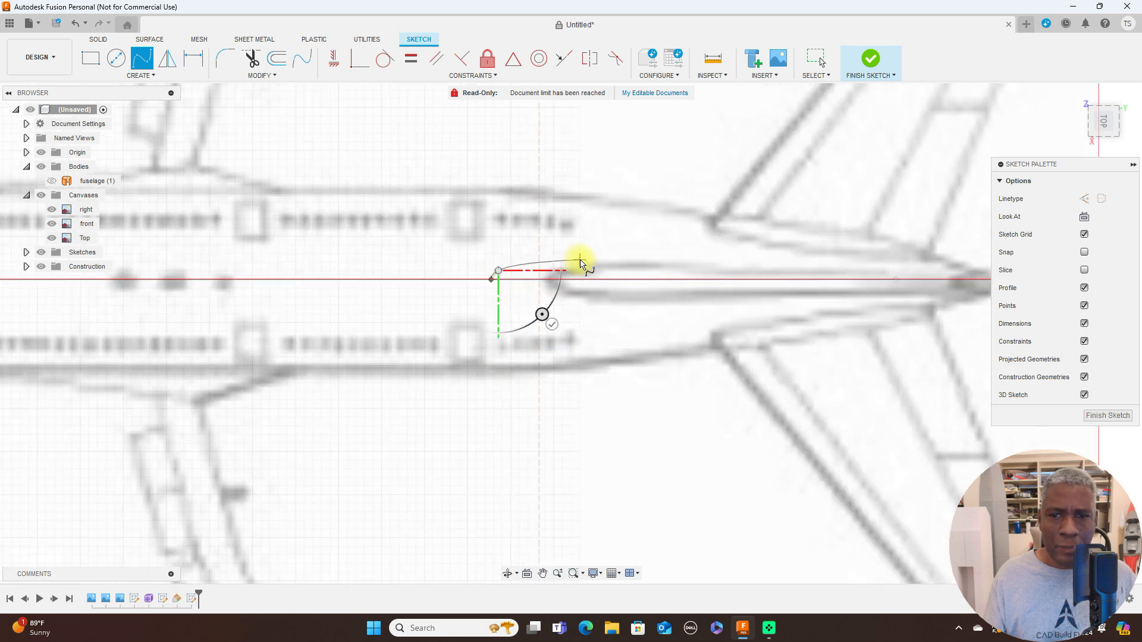
click(581, 261)
click(832, 271)
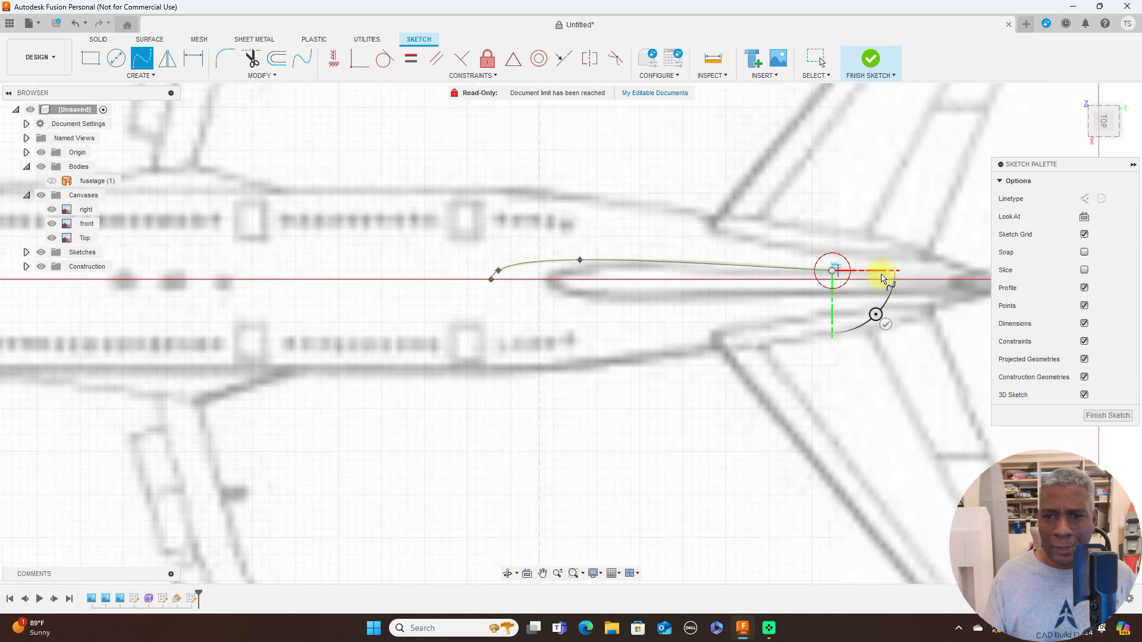
click(896, 280)
right_click(925, 278)
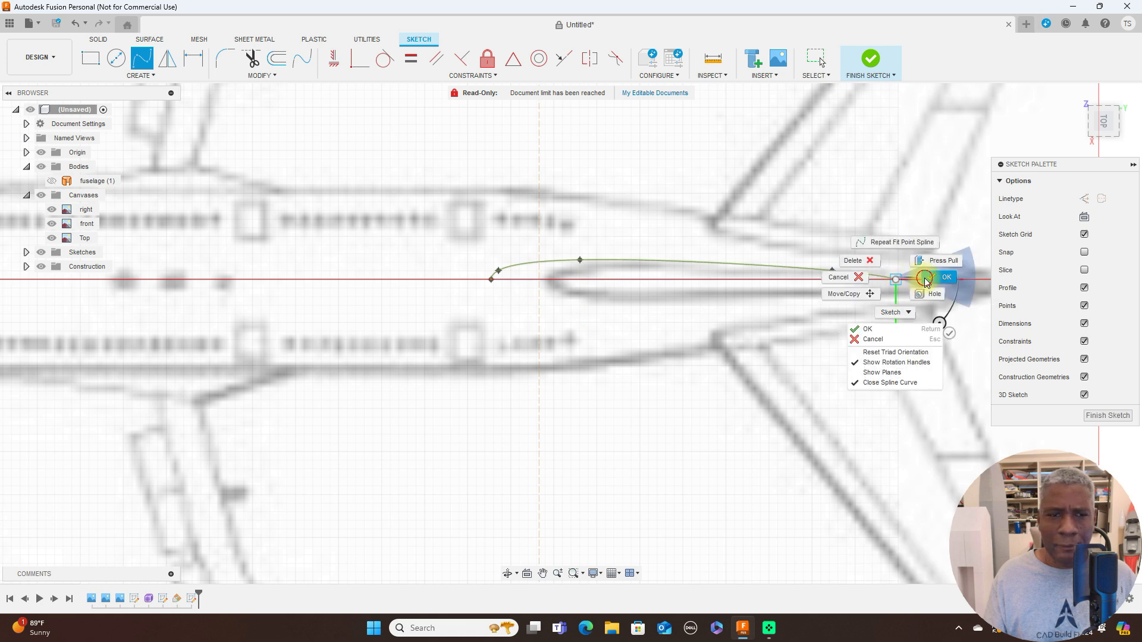
click(927, 281)
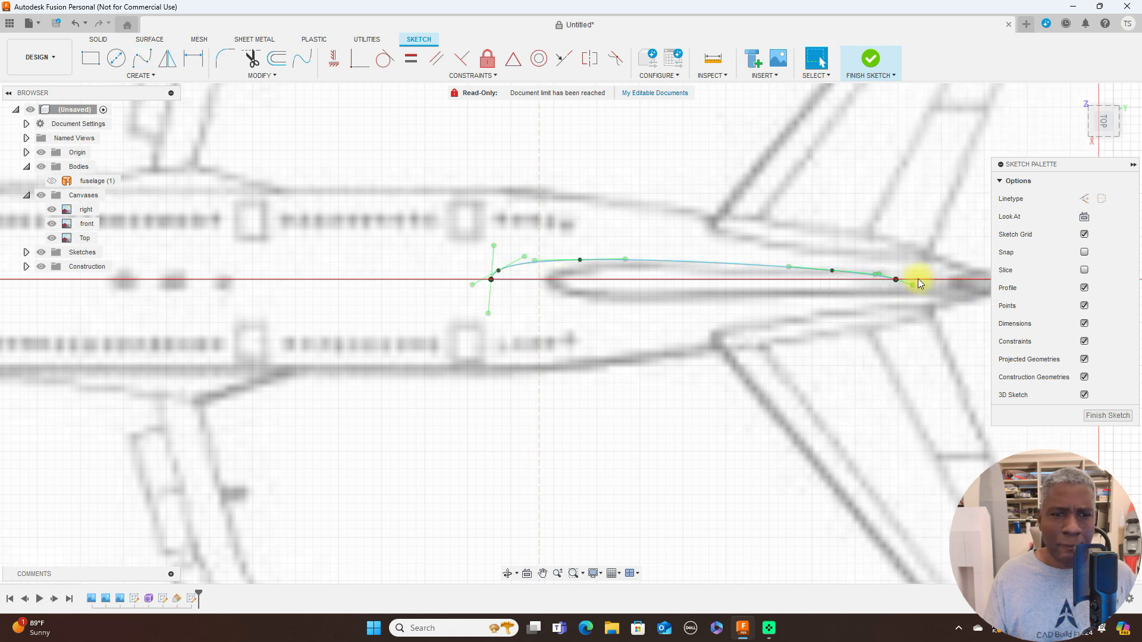
Step: Draw a straight centre line joining the two ends of the half-airfoil spline
click(175, 62)
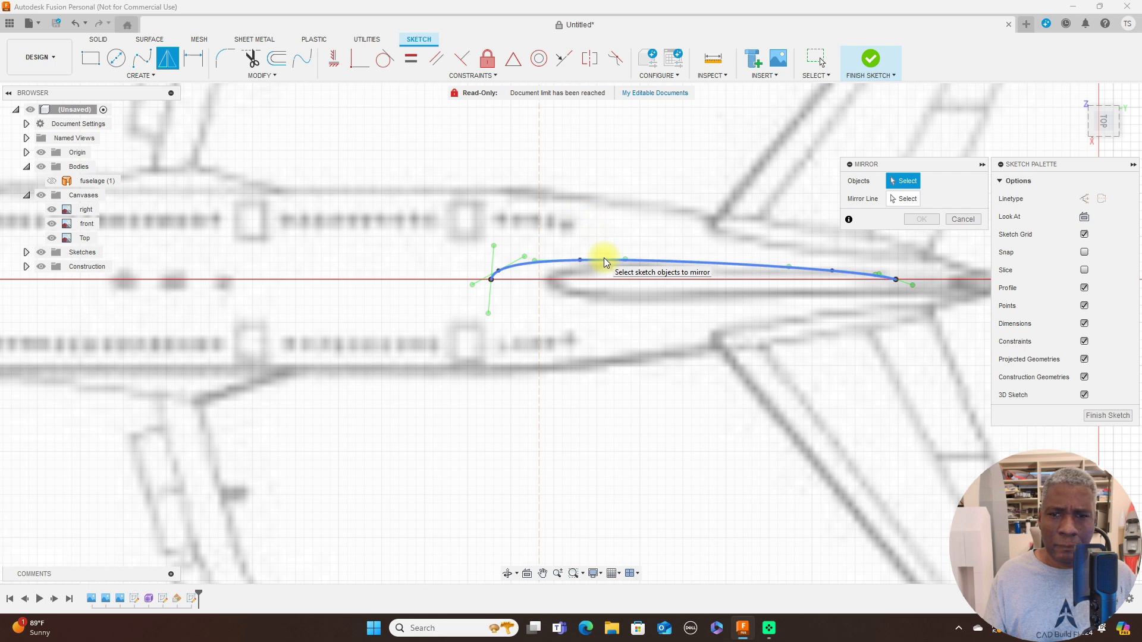
click(964, 220)
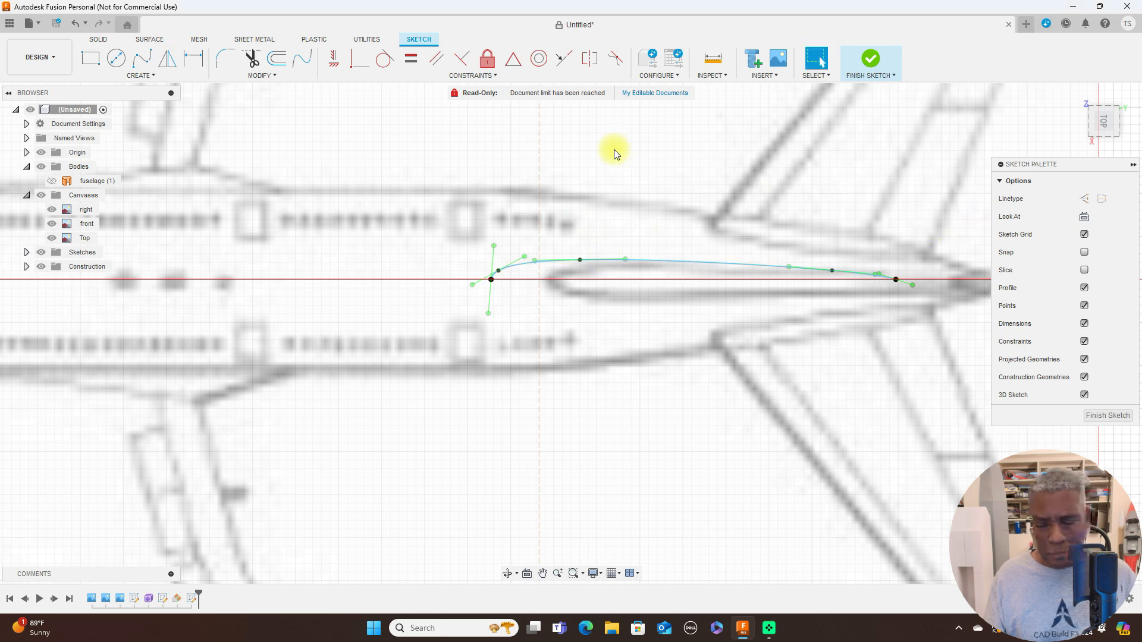
key(l)
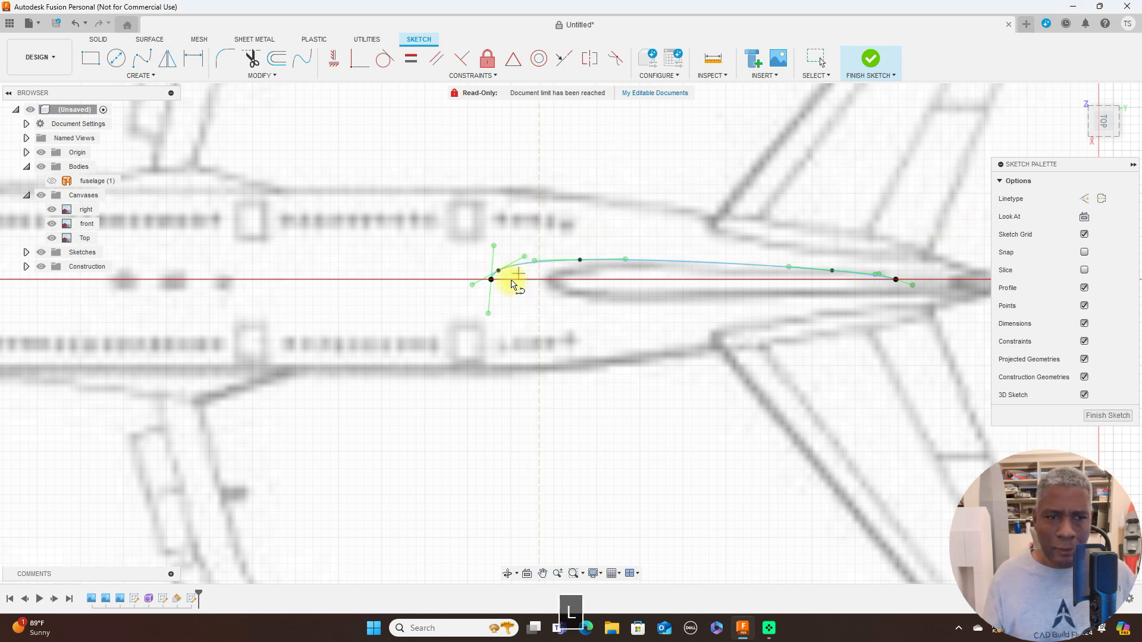
drag(493, 279, 534, 288)
click(896, 280)
right_click(896, 280)
click(932, 281)
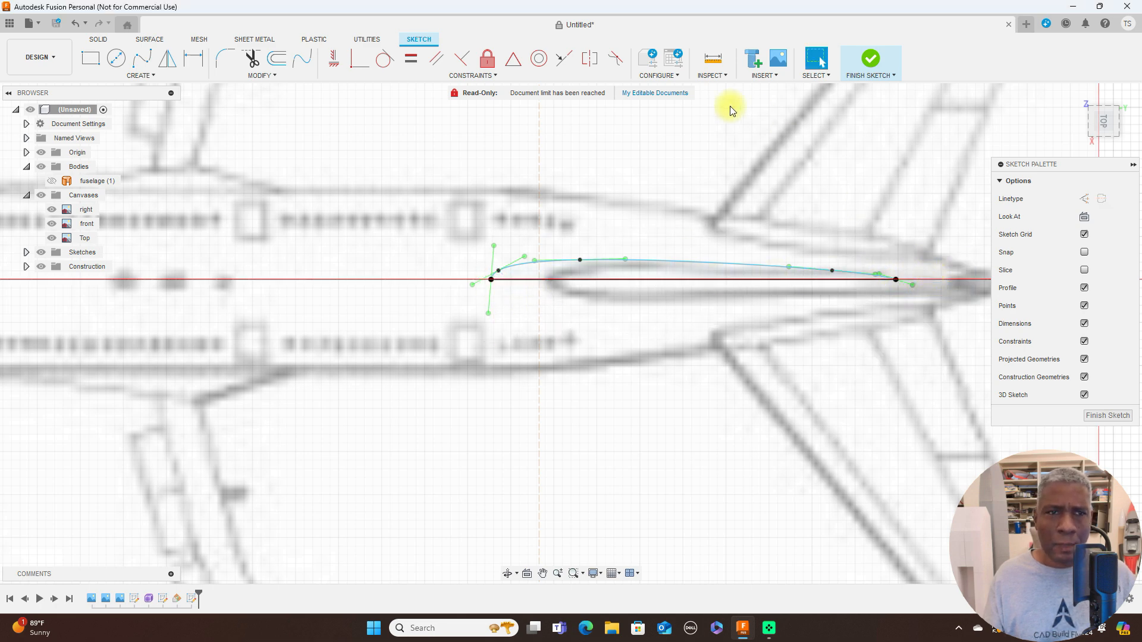
Step: Mirror the half-airfoil spline about the centre line to close the fin's root profile, and finish the sketch
click(168, 58)
click(684, 261)
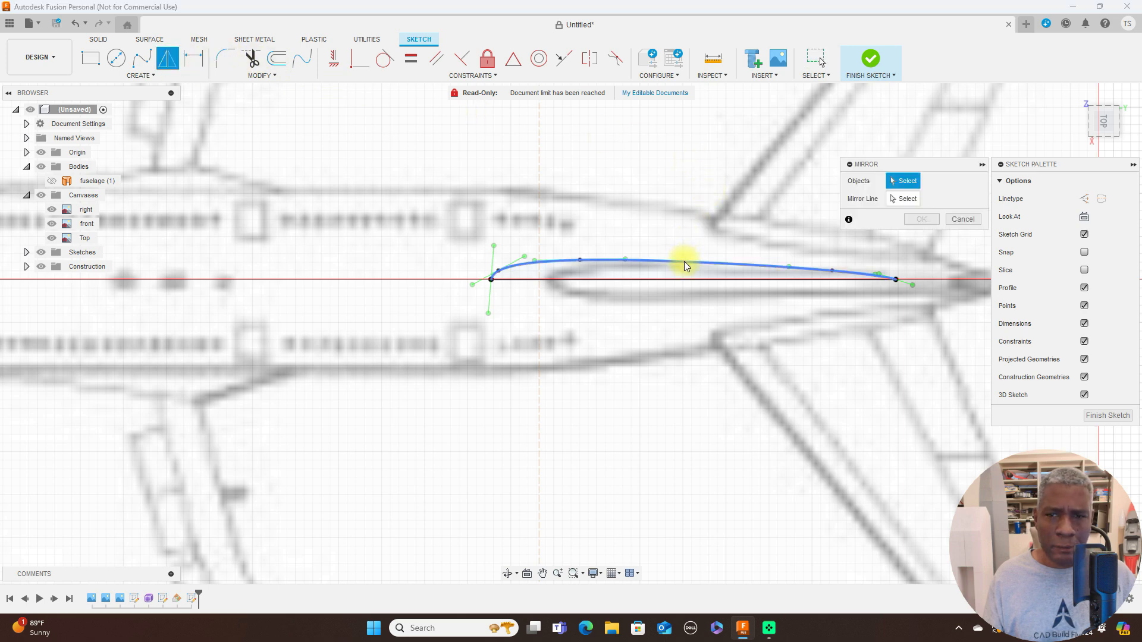
click(902, 200)
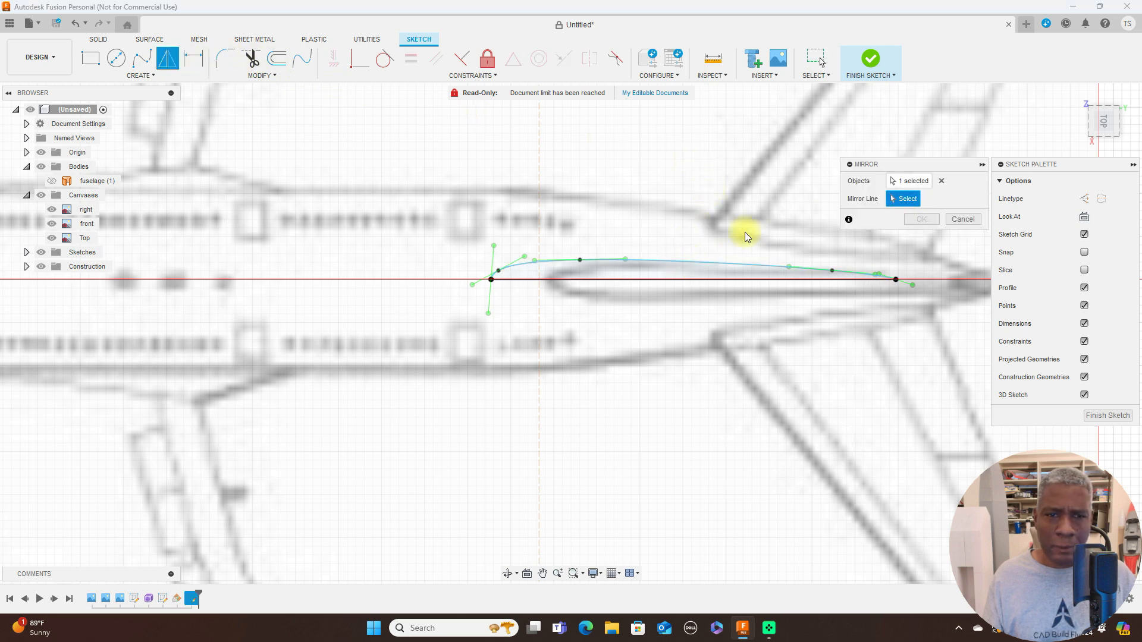
click(699, 280)
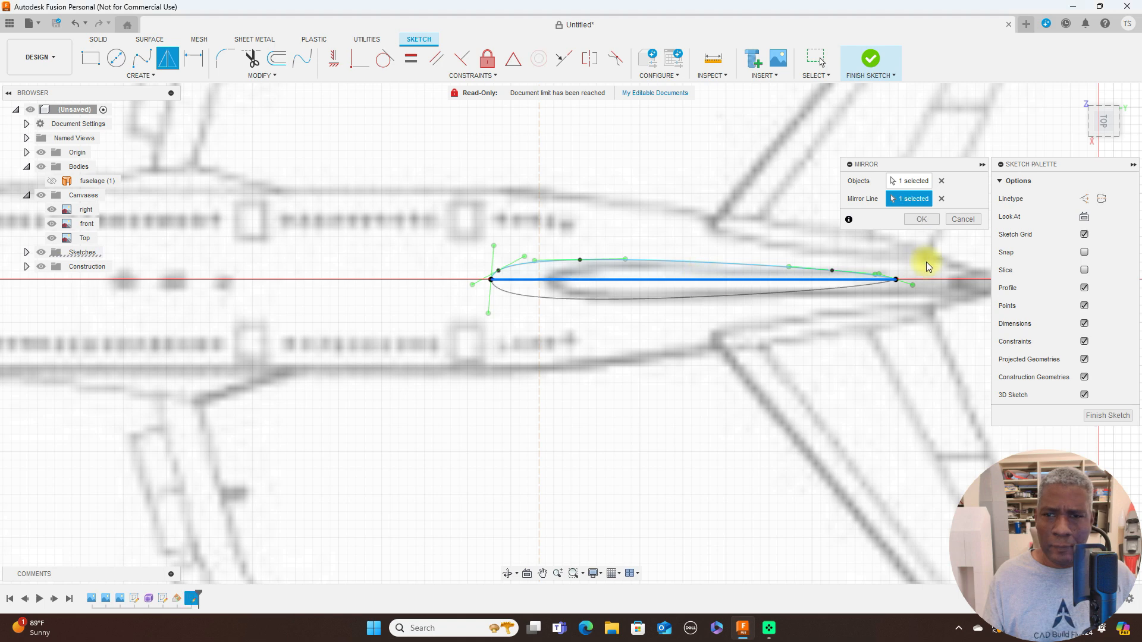
click(926, 221)
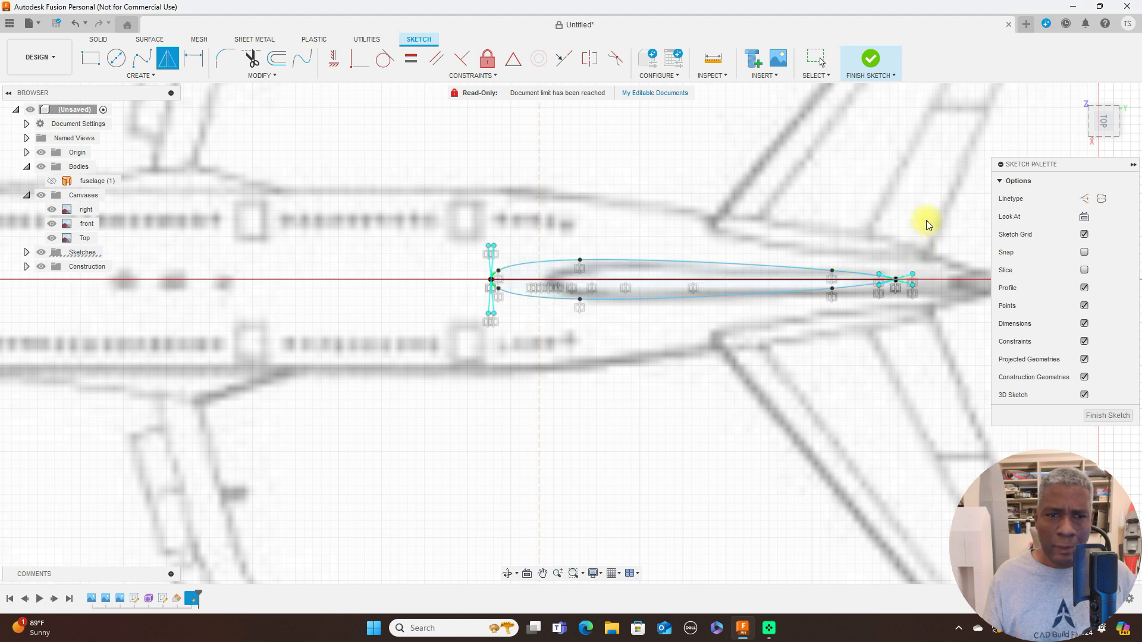
click(1104, 416)
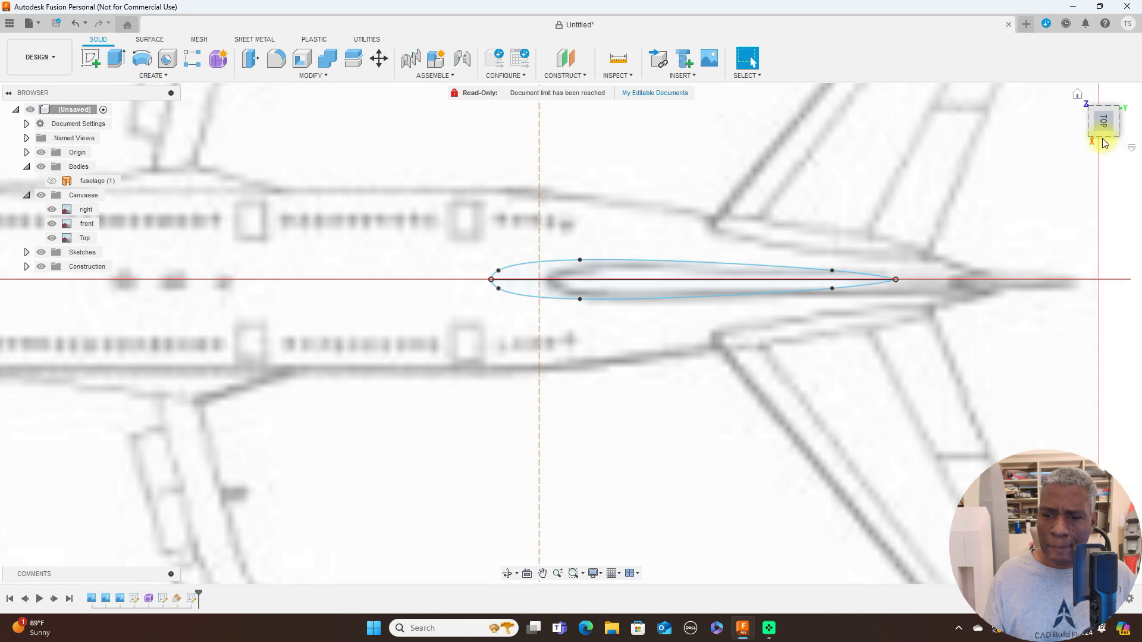
Step: Start a sketch on the origin's YZ side plane, working from the right view over the tail fin
drag(1105, 135, 909, 143)
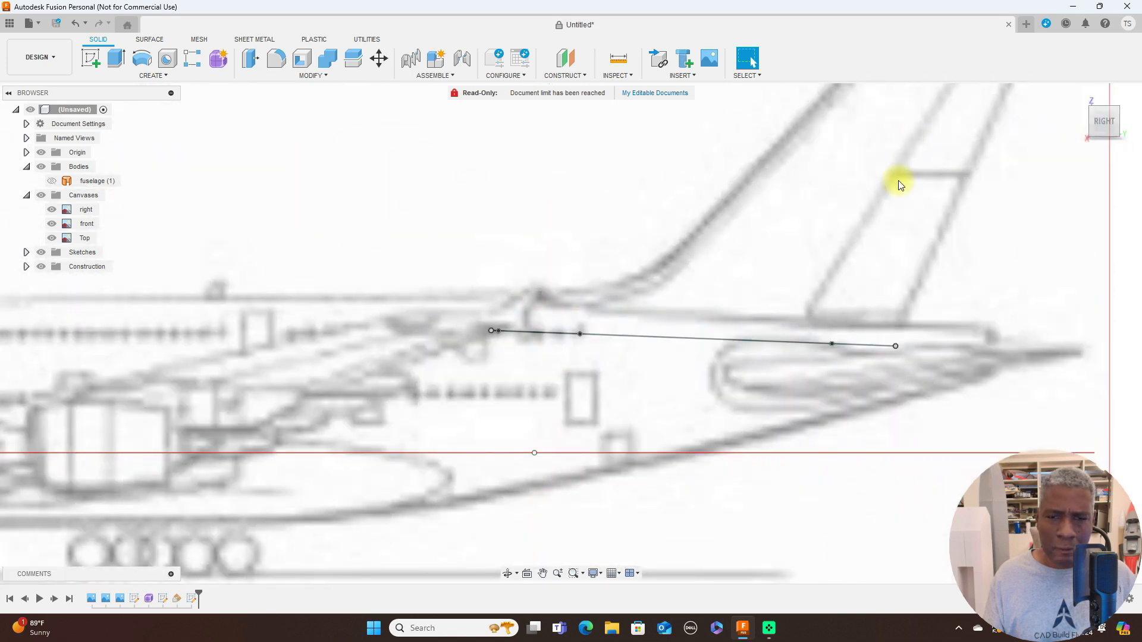
scroll(899, 180, down, 3)
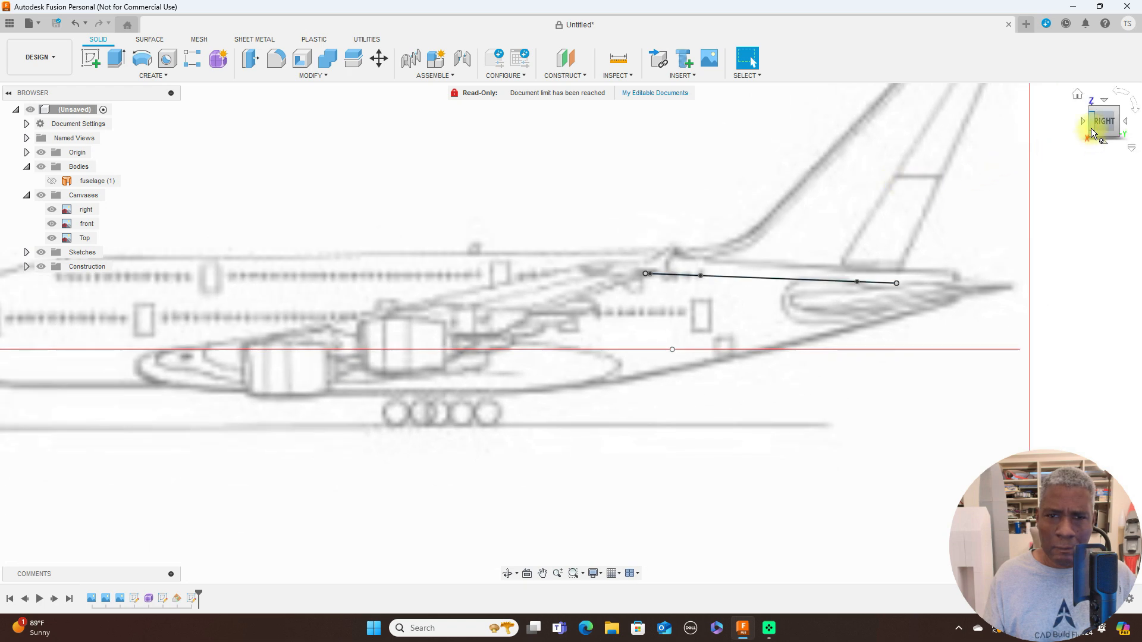
scroll(941, 166, down, 2)
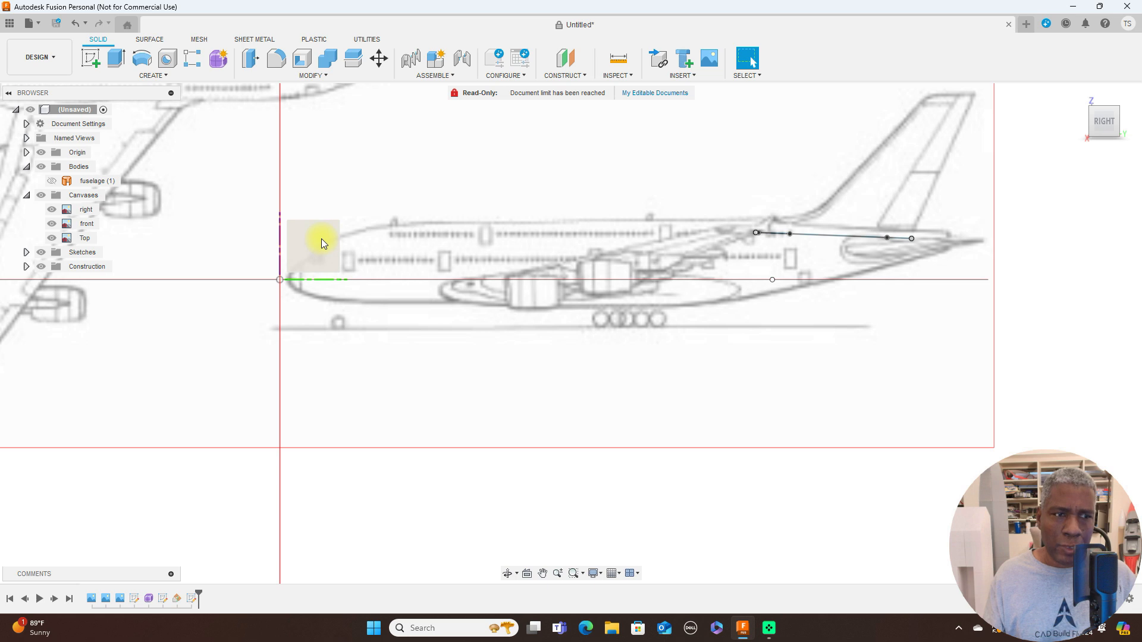
click(90, 58)
click(301, 239)
middle_drag(892, 178, 505, 187)
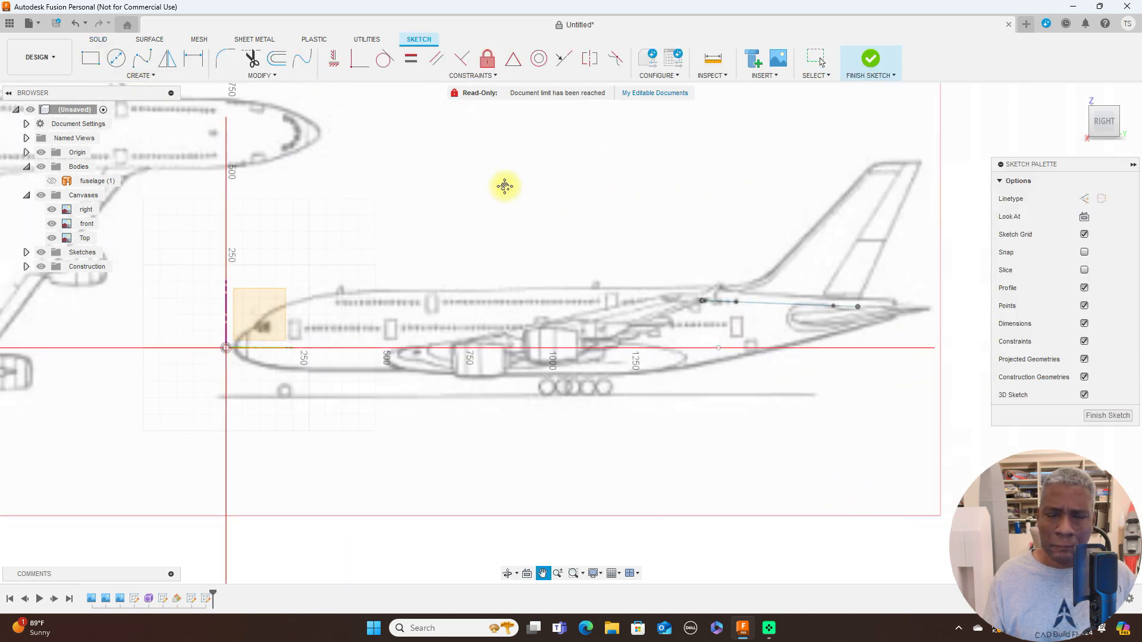
scroll(725, 178, up, 3)
scroll(647, 195, up, 2)
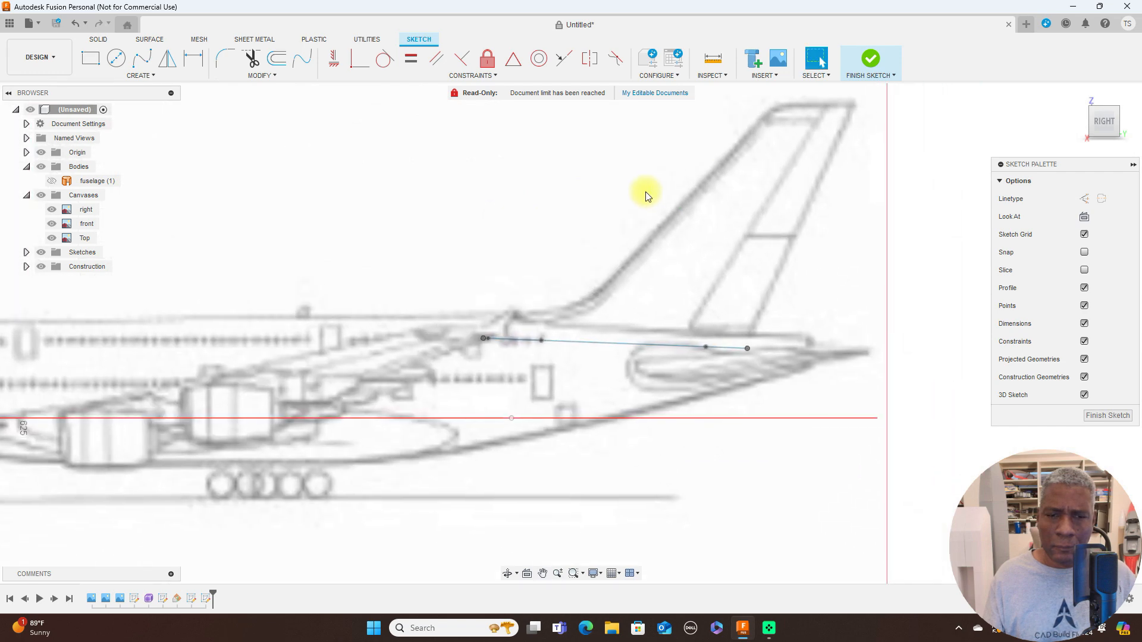
scroll(647, 191, up, 2)
middle_drag(669, 242, 683, 213)
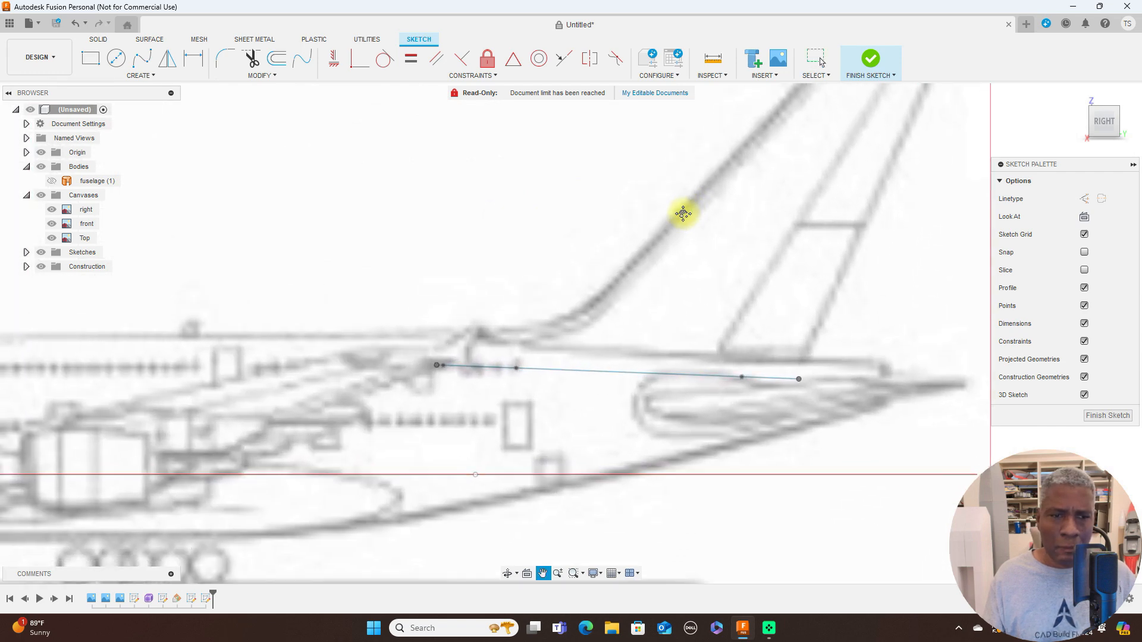
Step: Trace the fin's leading edge with a five-point fit point spline, from the root profile's front end to the fin tip
click(143, 59)
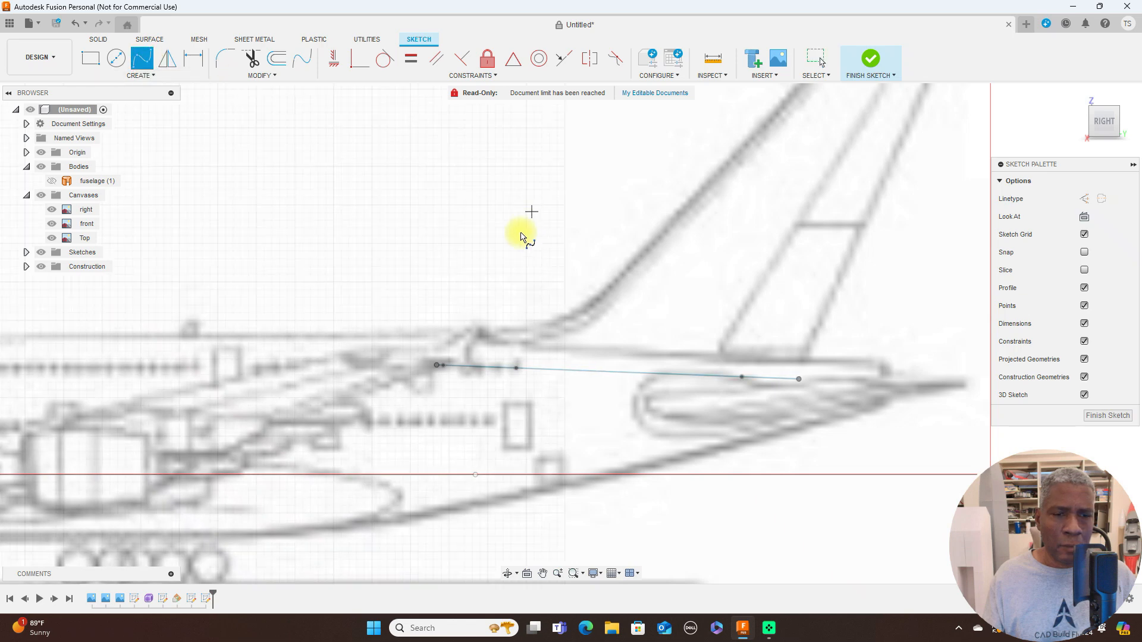
click(437, 365)
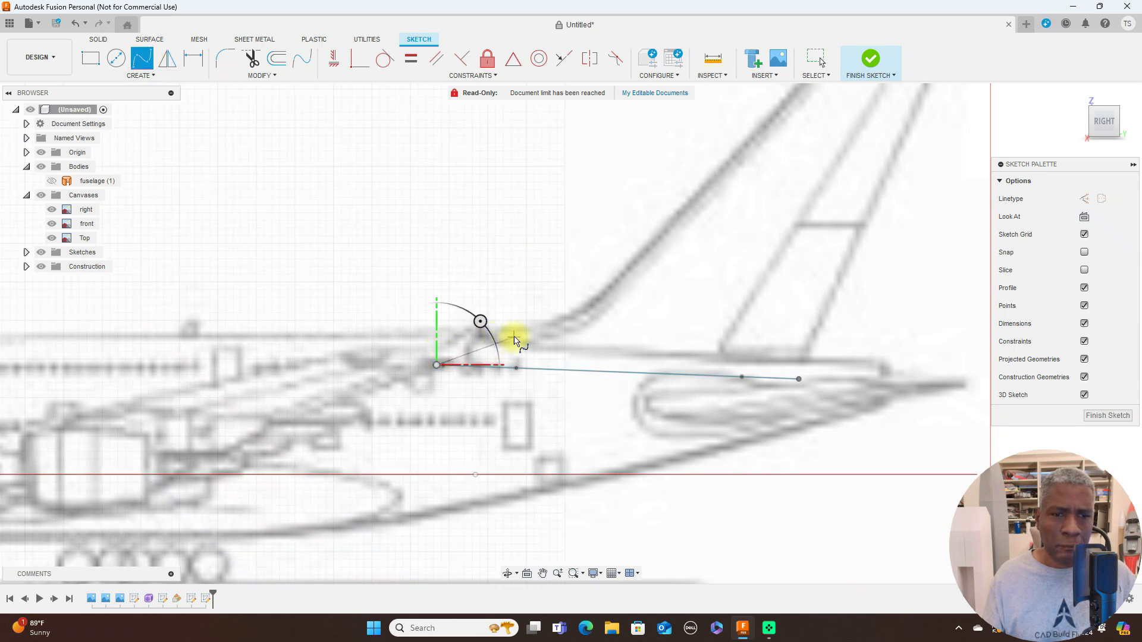
click(515, 337)
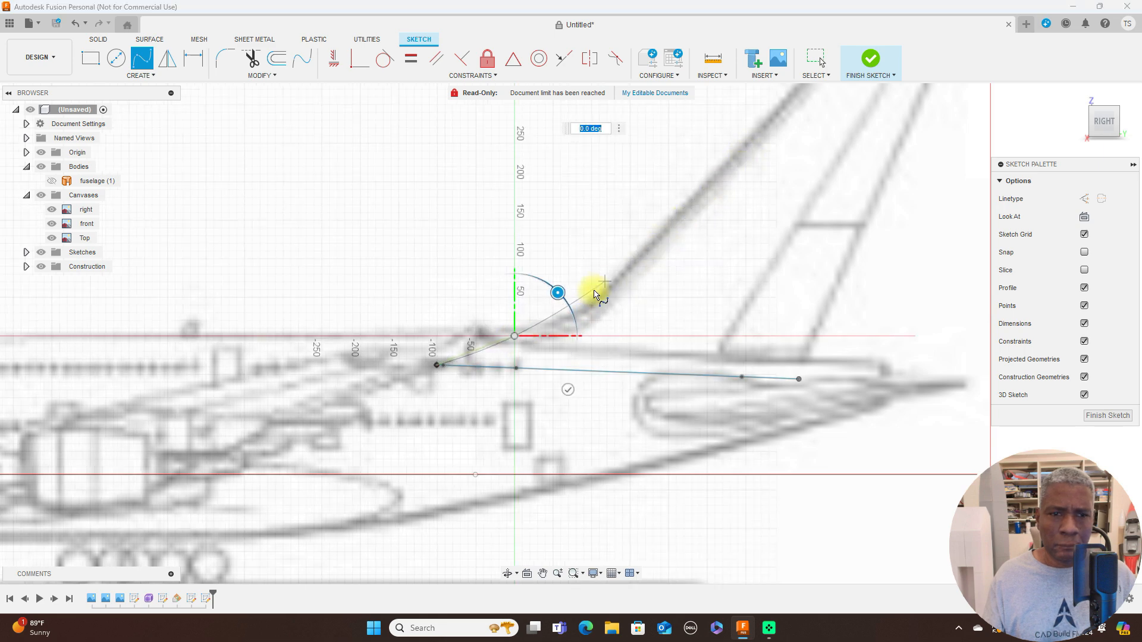
click(580, 310)
middle_drag(717, 186, 612, 298)
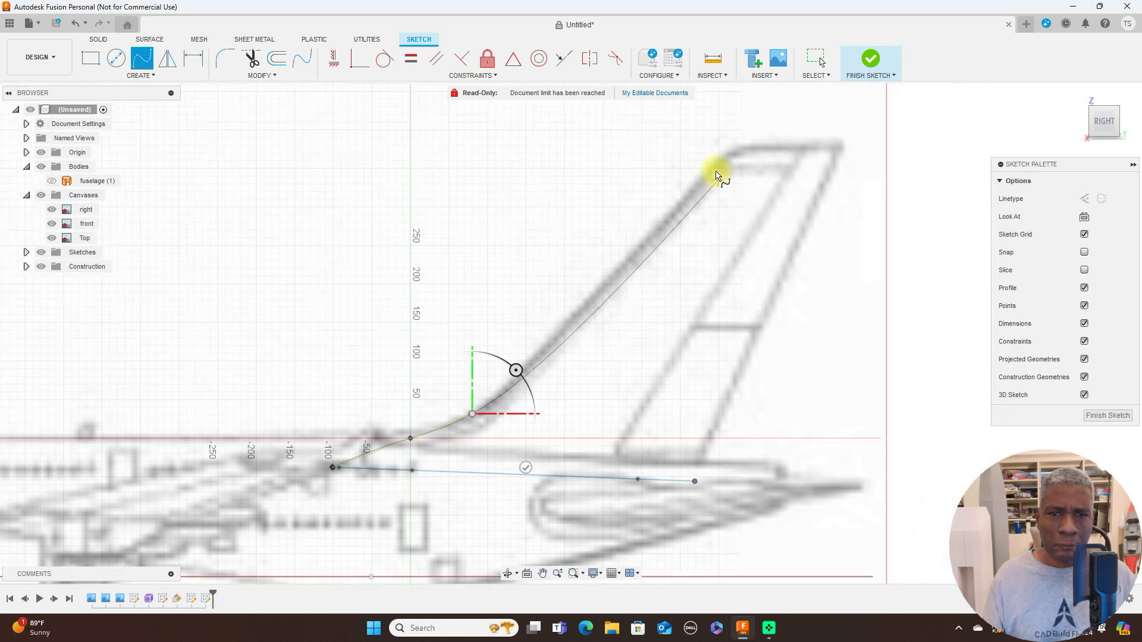
click(601, 291)
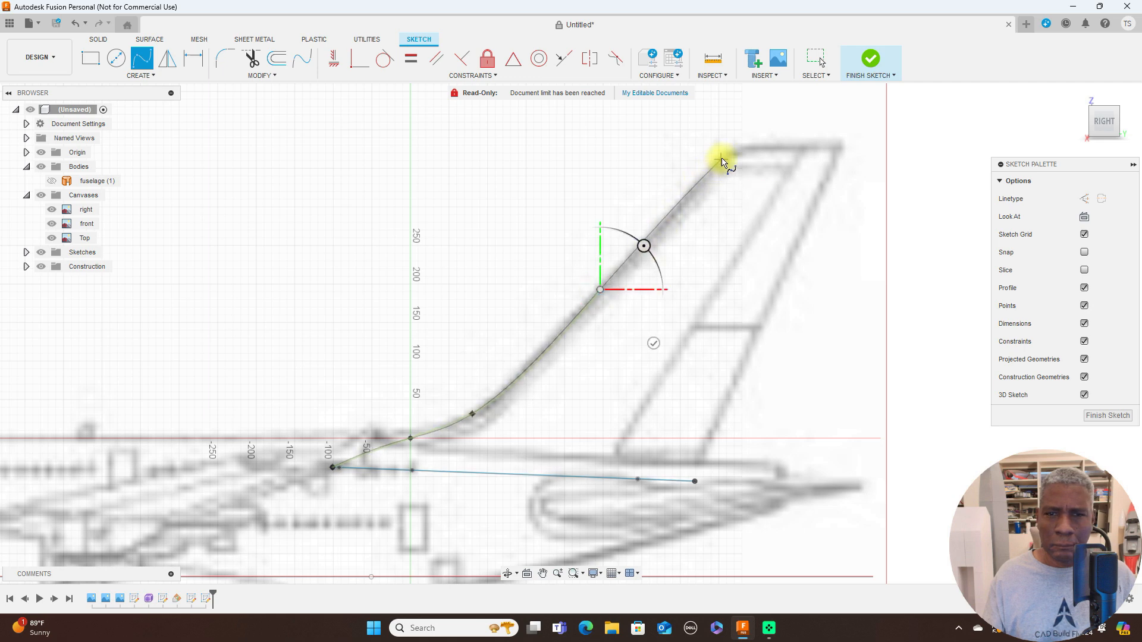
click(731, 152)
right_click(733, 151)
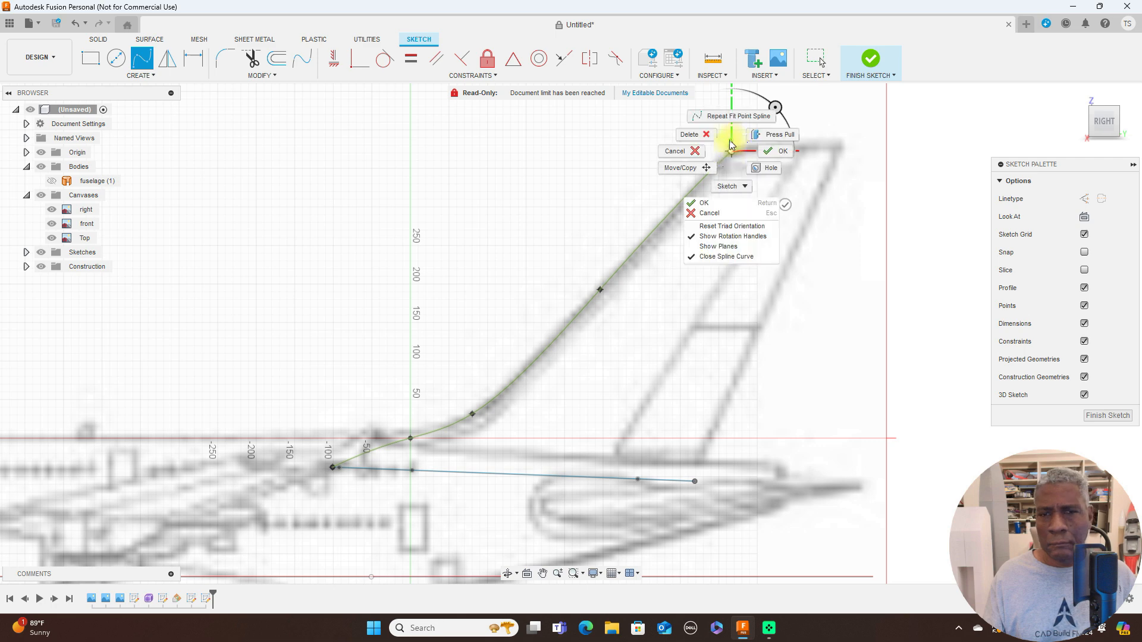
click(769, 151)
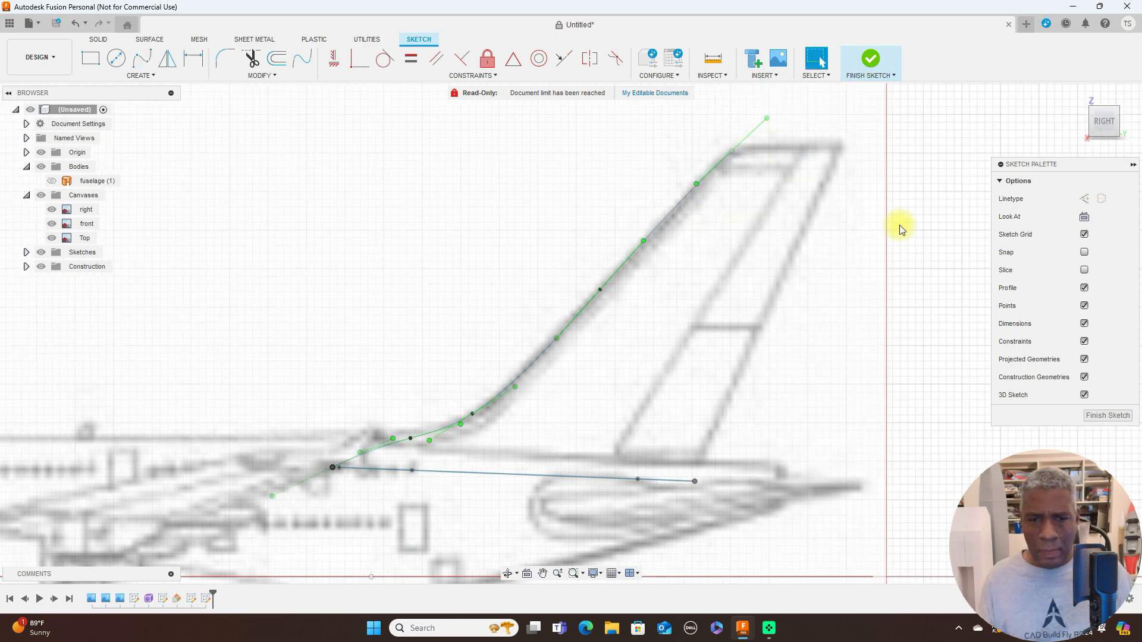
Step: Draw a straight trailing-edge line from the root profile's rear end to the fin tip's rear corner, and finish the sketch
key(l)
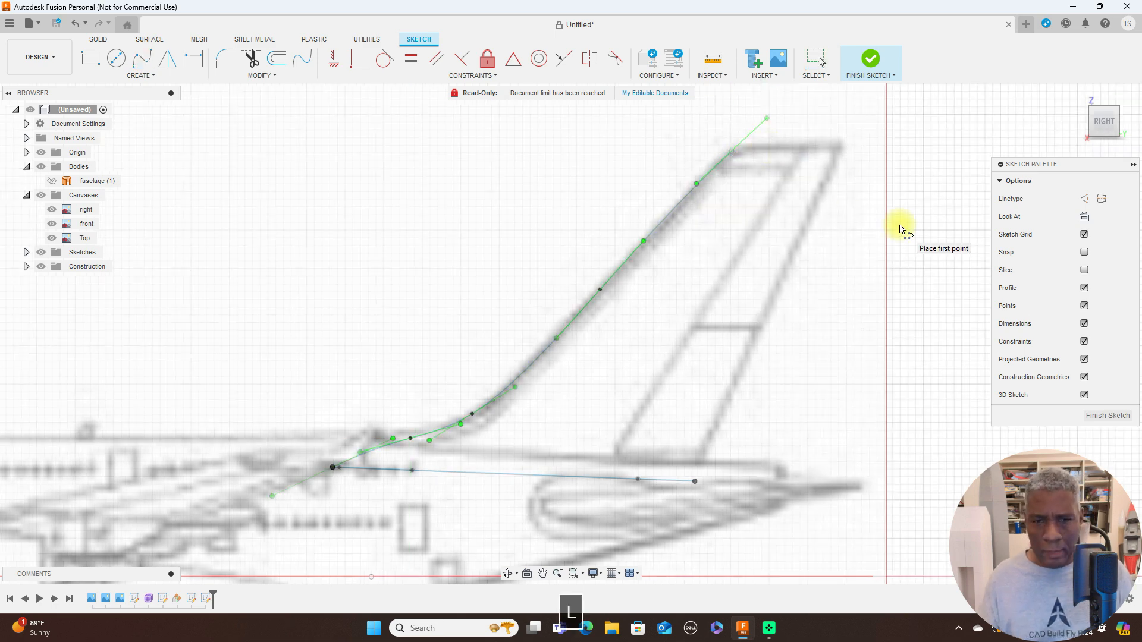
click(696, 481)
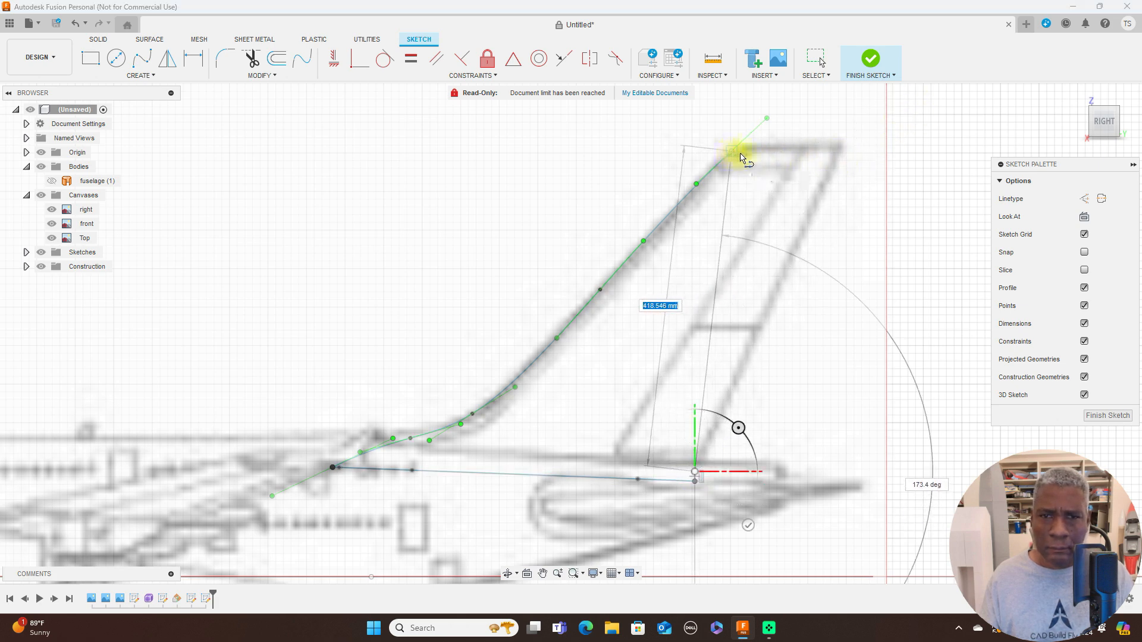
click(837, 152)
right_click(837, 152)
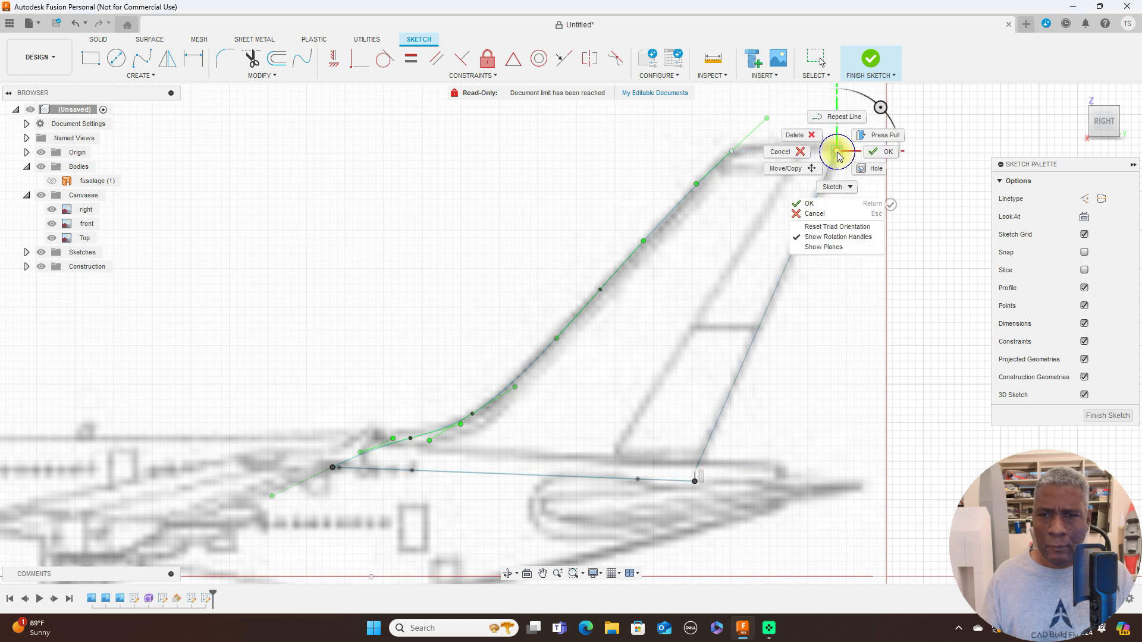
key(Escape)
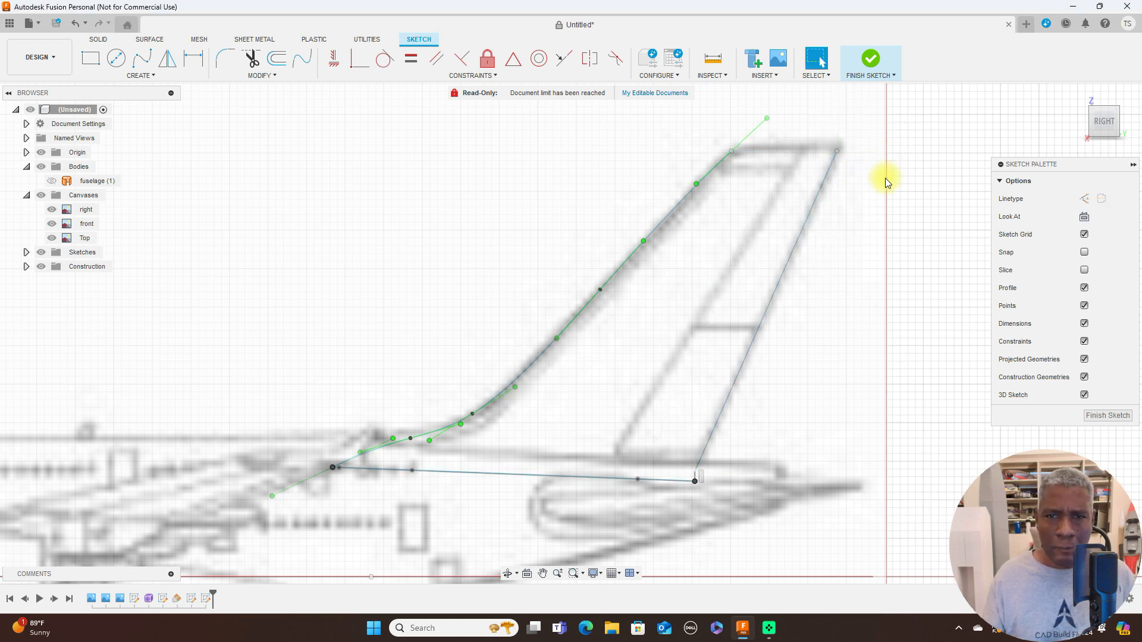
scroll(887, 173, down, 5)
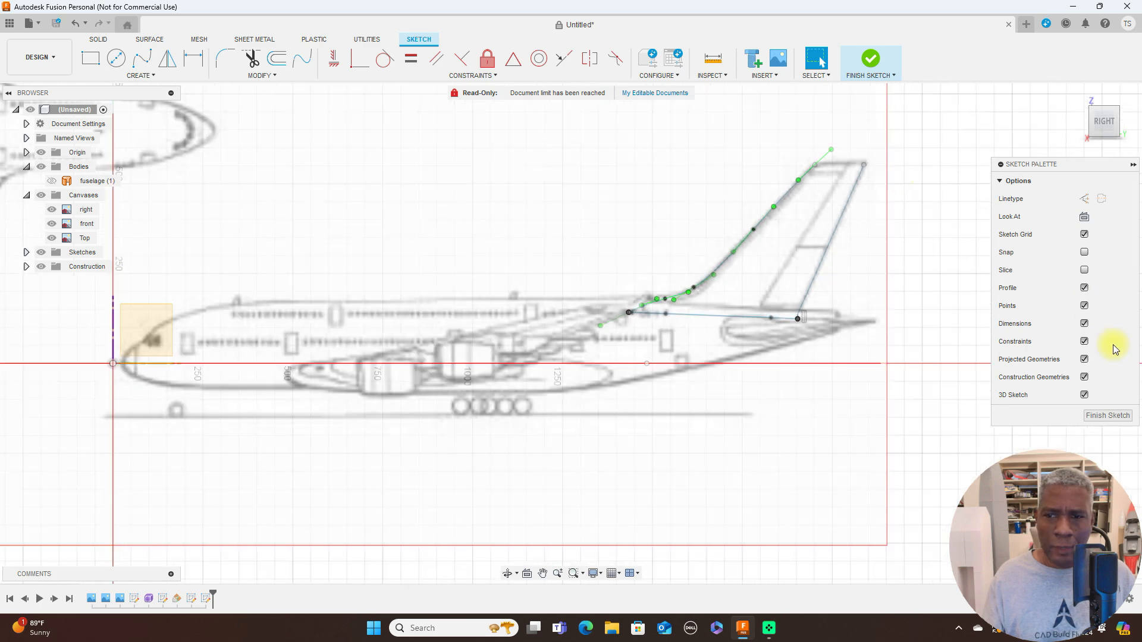
click(1107, 415)
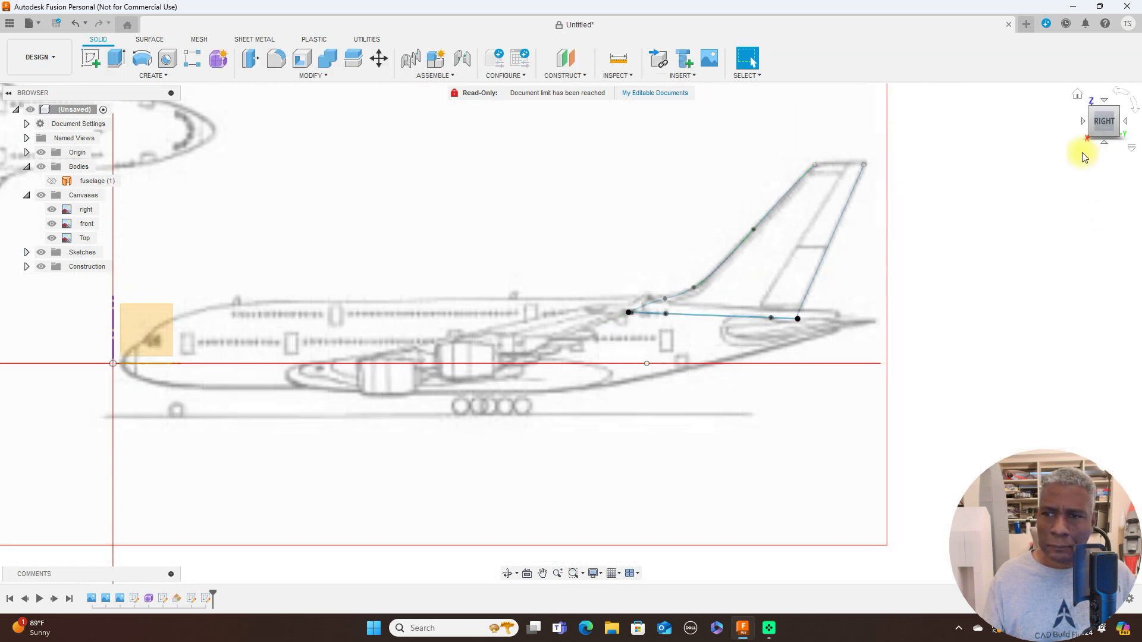
Step: Set up a Sweep with the Path + Guide Rail type and the Full Extents extent
click(1103, 117)
scroll(714, 306, up, 3)
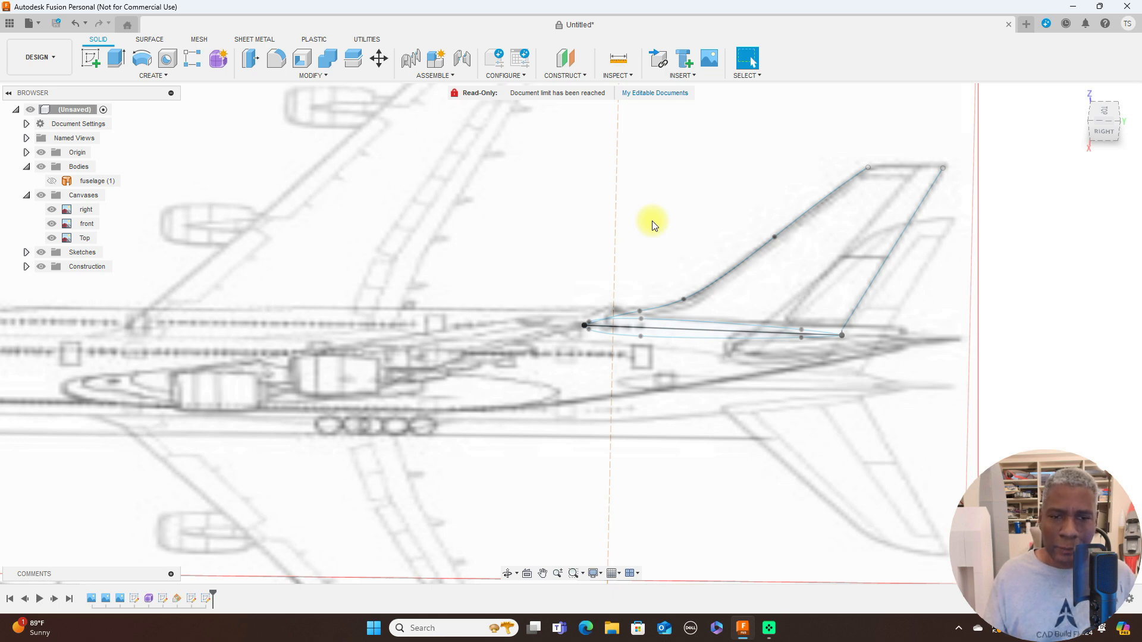
scroll(652, 220, down, 2)
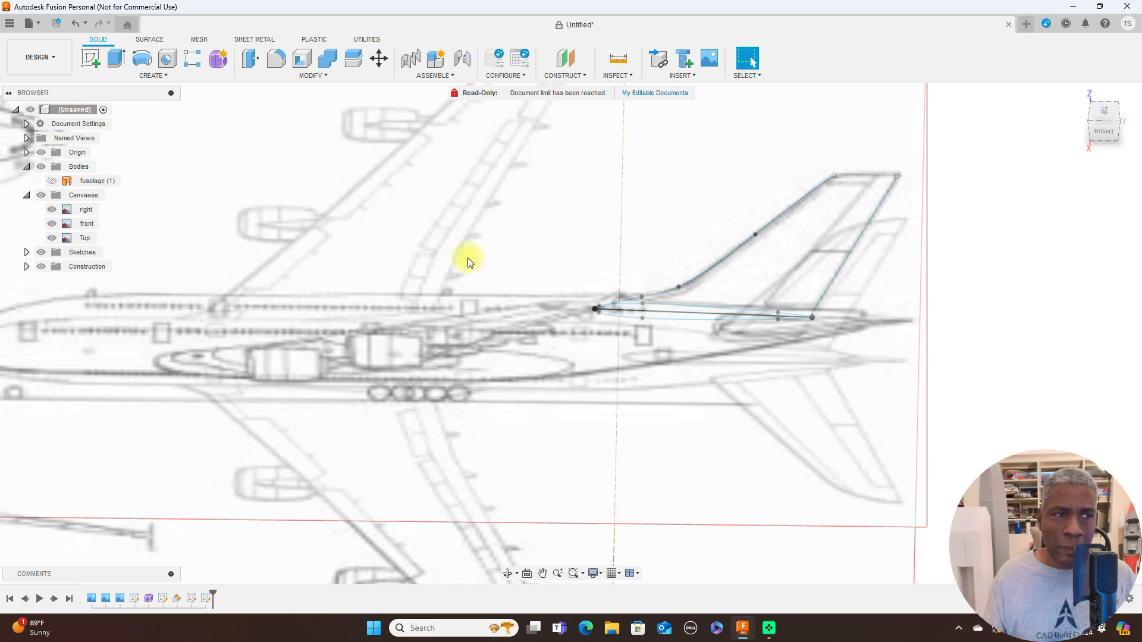
click(153, 75)
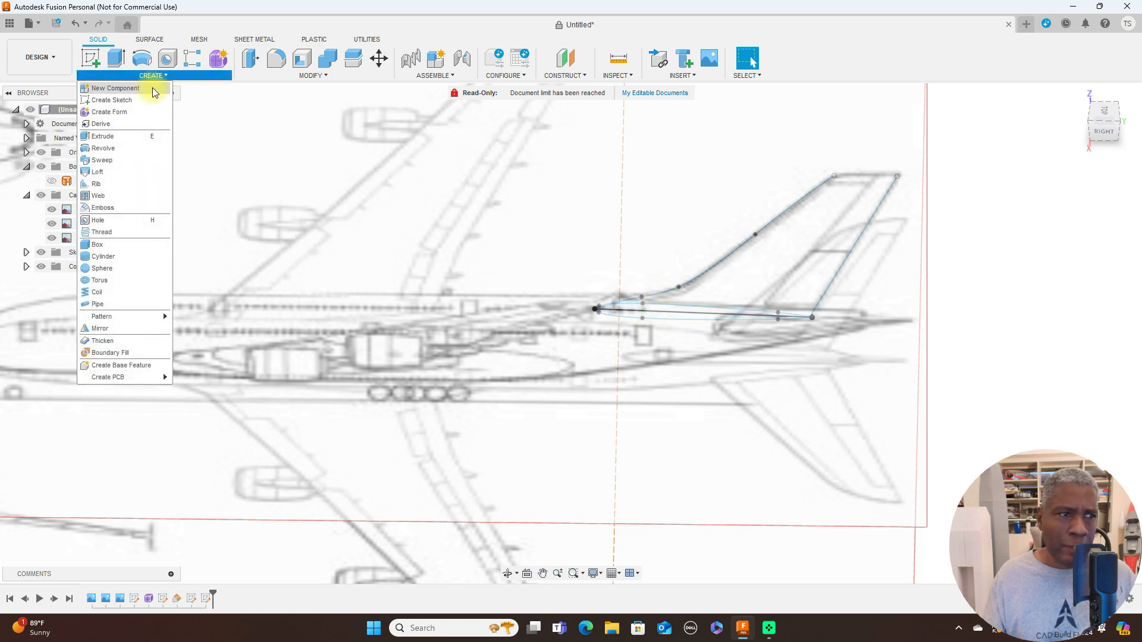
click(125, 160)
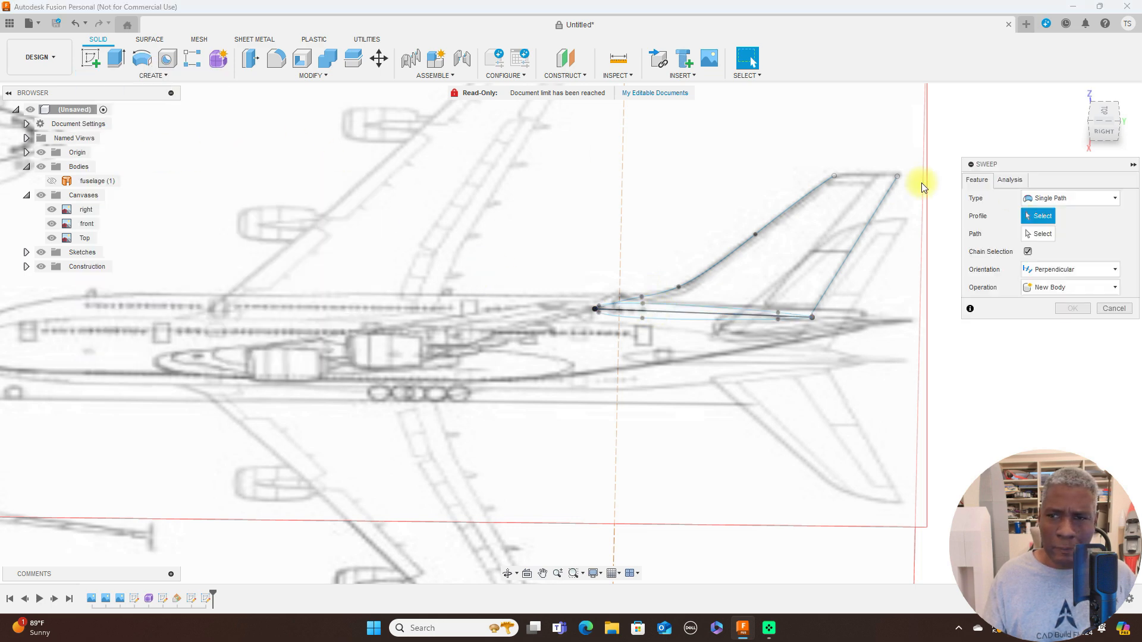
click(1097, 203)
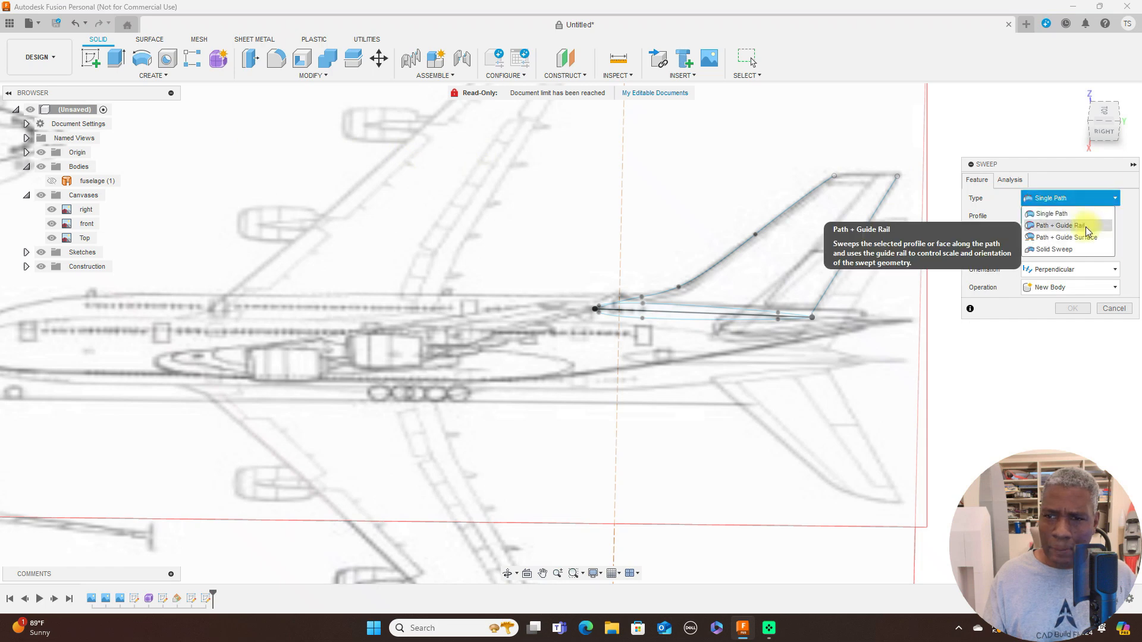
click(1088, 231)
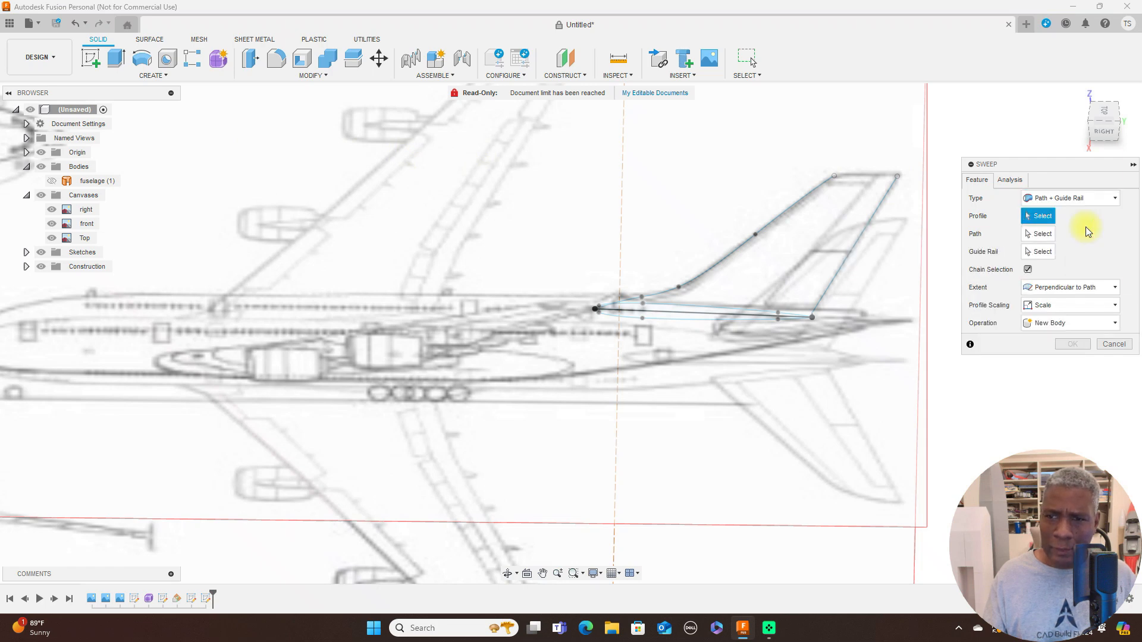
click(1116, 291)
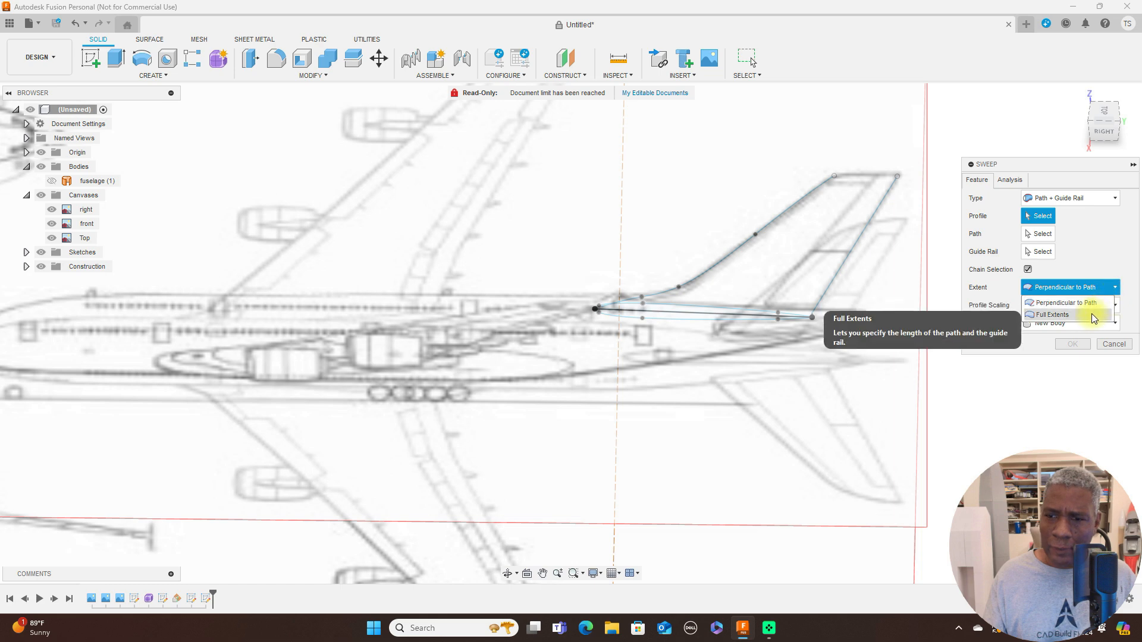
click(1091, 314)
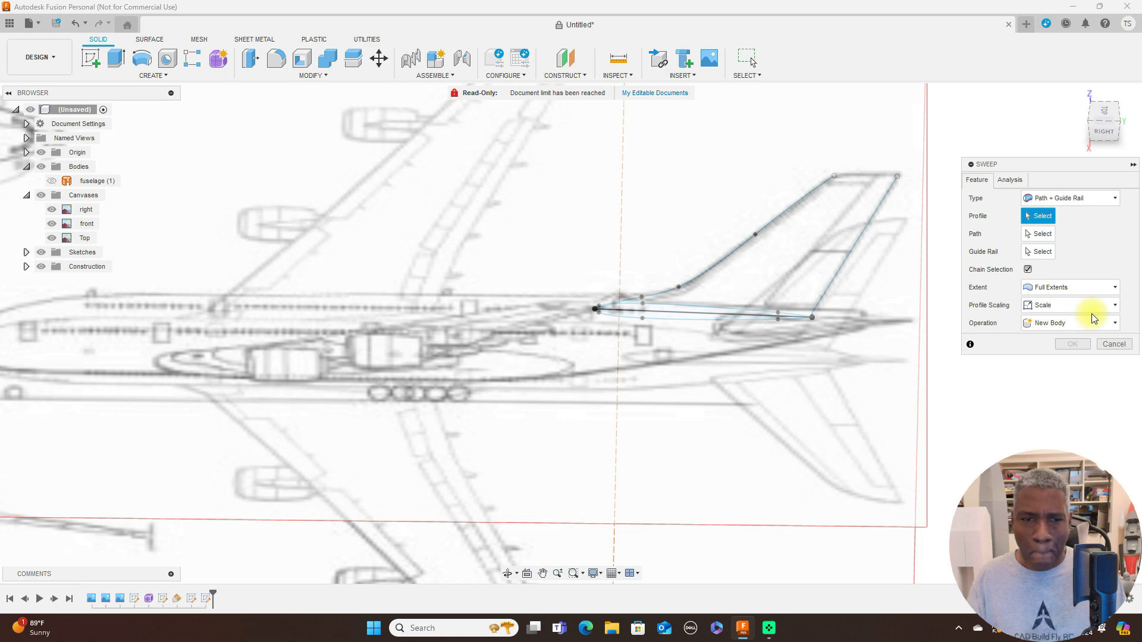
Step: Sweep both halves of the root airfoil along the leading-edge spline, with the trailing-edge line as guide rail, as a new body
click(658, 309)
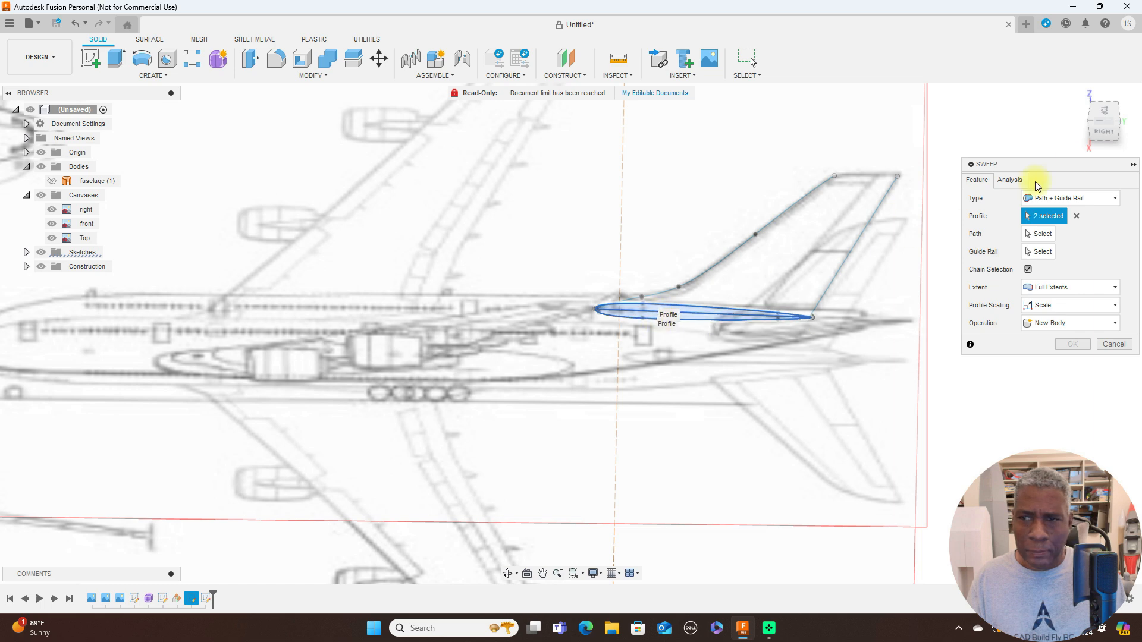
click(1110, 122)
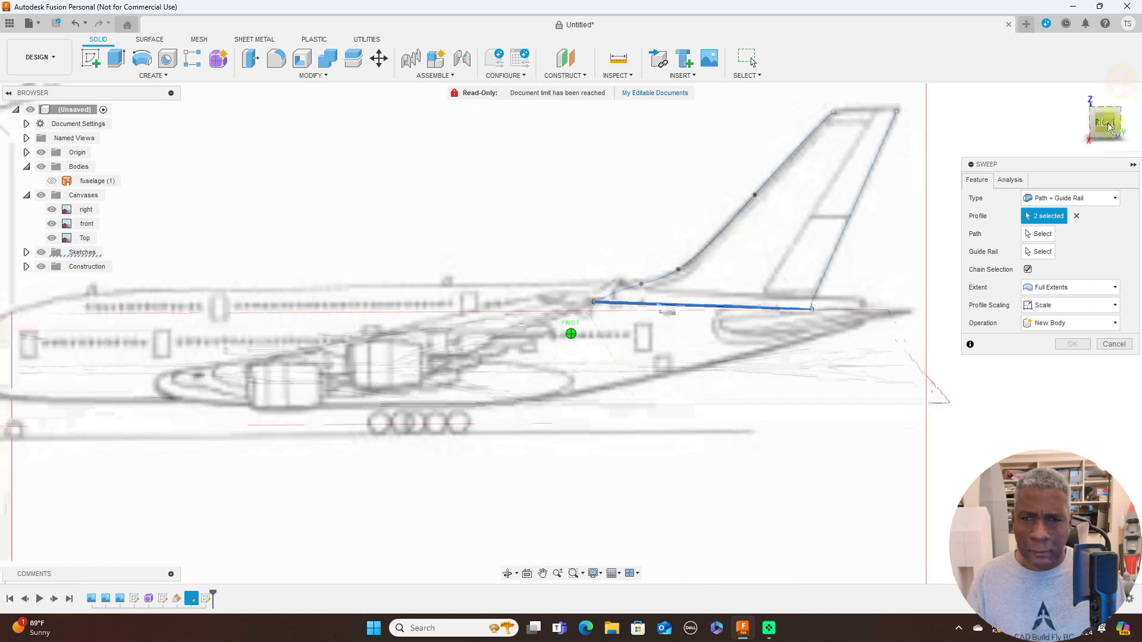
click(1040, 234)
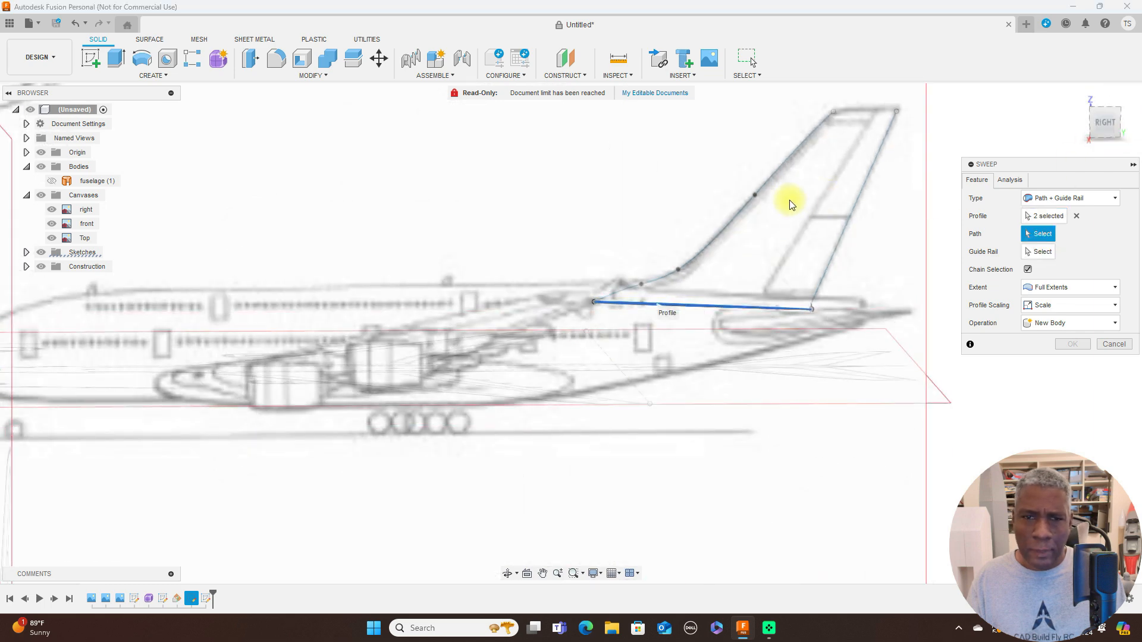
click(739, 219)
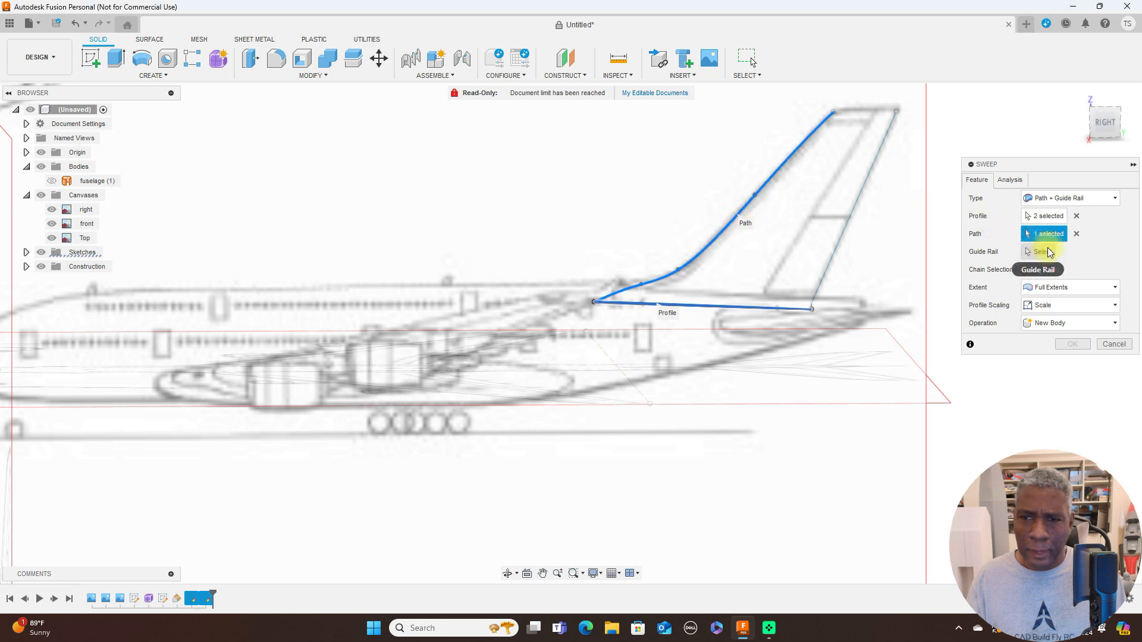
click(856, 205)
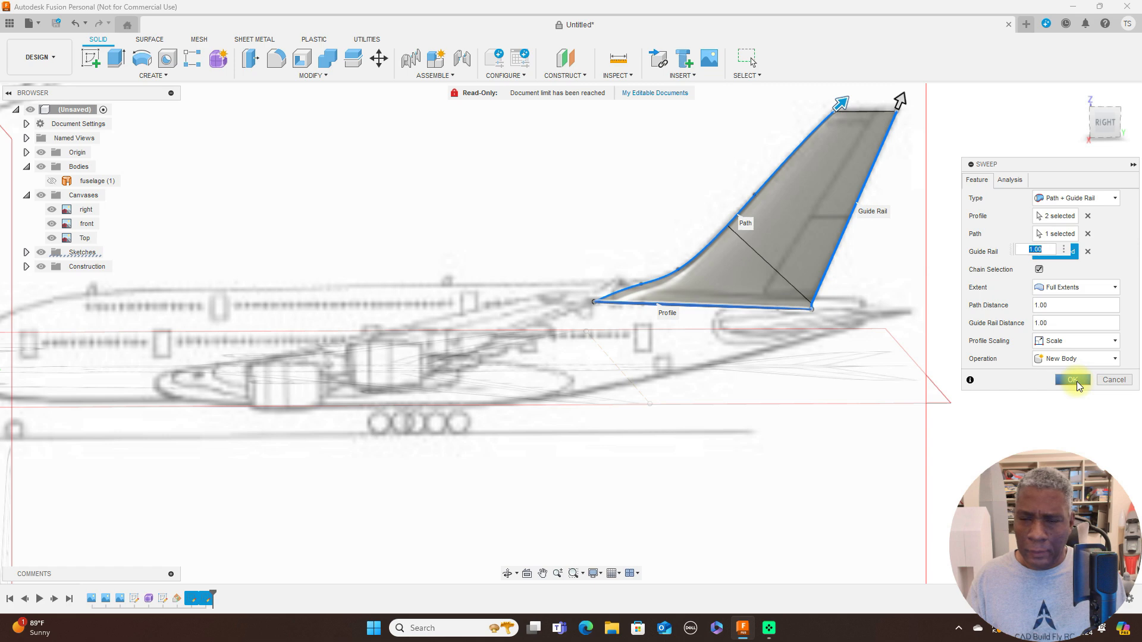
click(1073, 380)
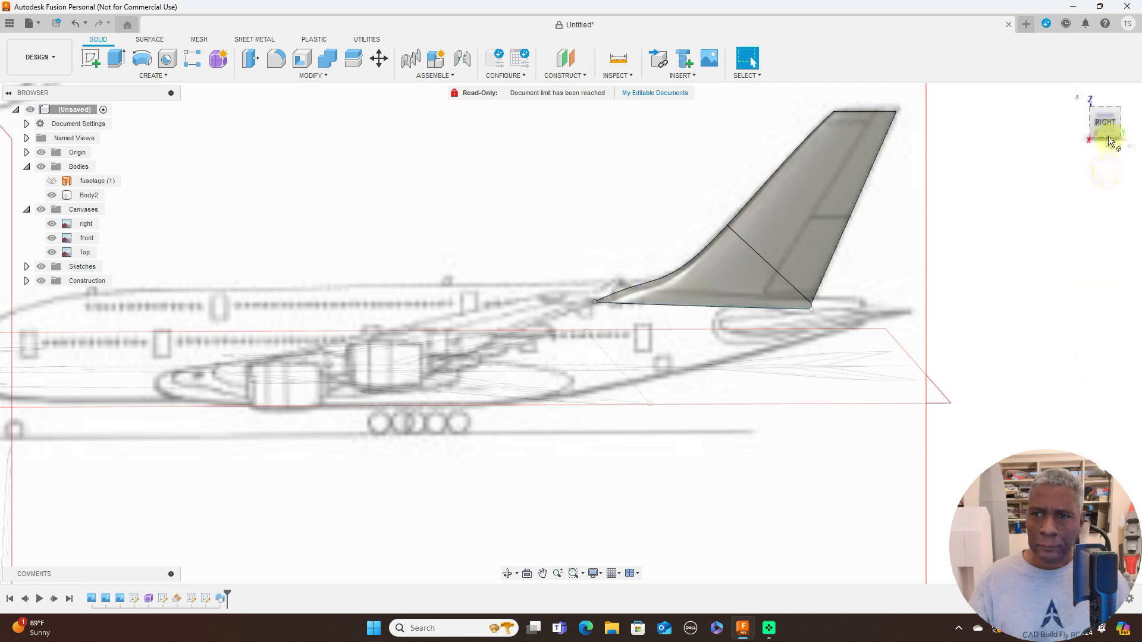
Step: Make the fuselage body visible again and inspect it together with the swept fin from the right view
click(1093, 134)
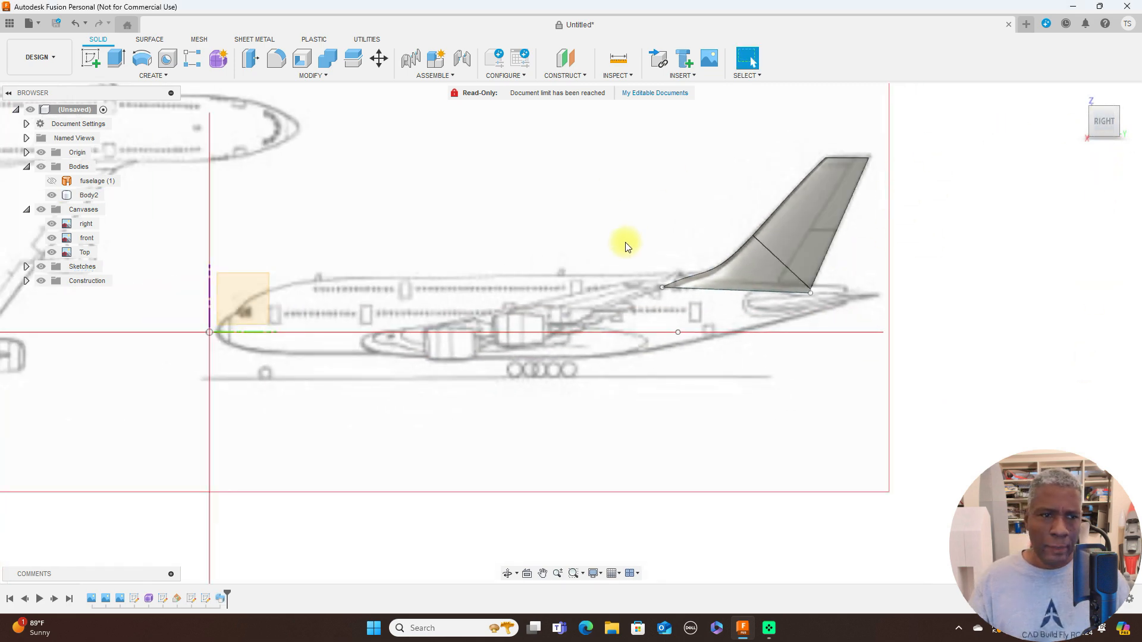
click(52, 181)
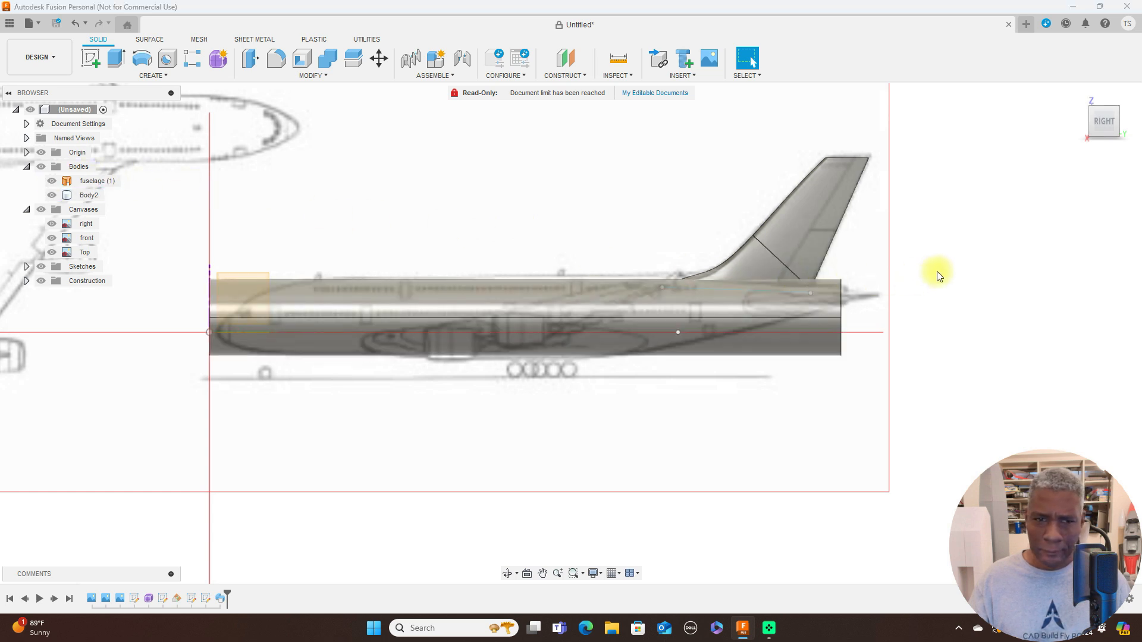
click(438, 326)
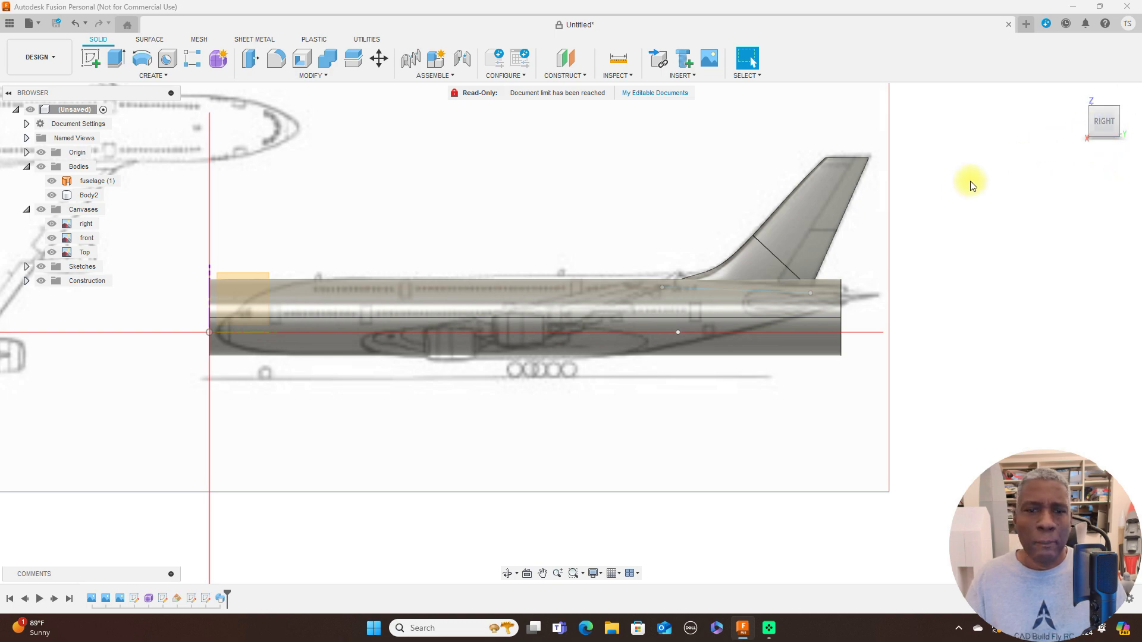
mouse_move(1097, 126)
mouse_down()
mouse_move(1058, 135)
mouse_move(1075, 121)
mouse_up()
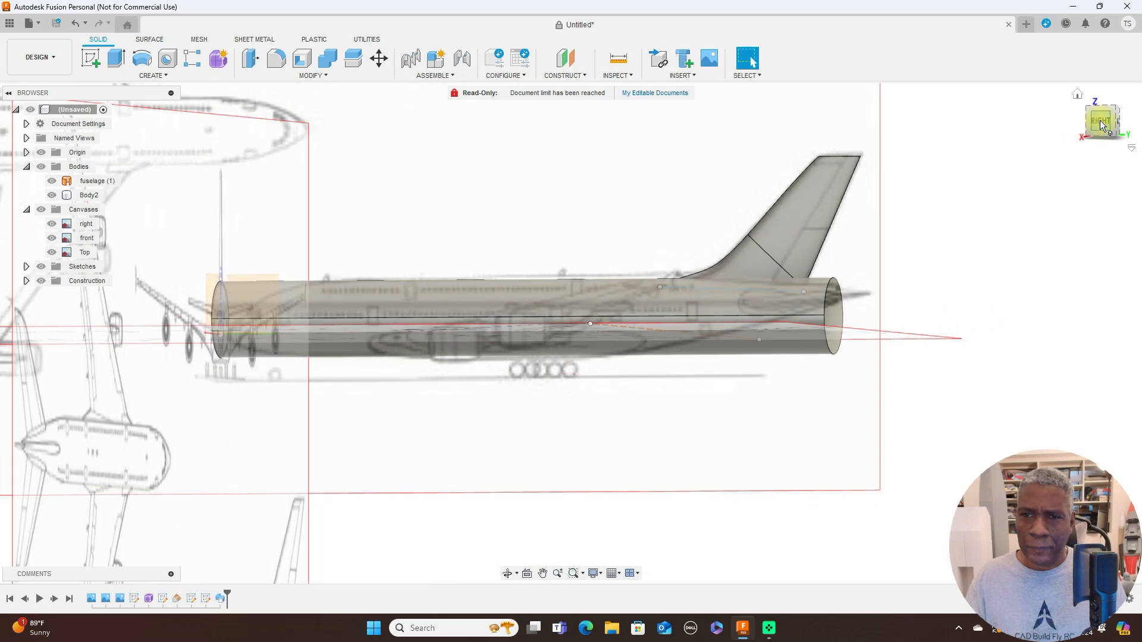
click(1100, 120)
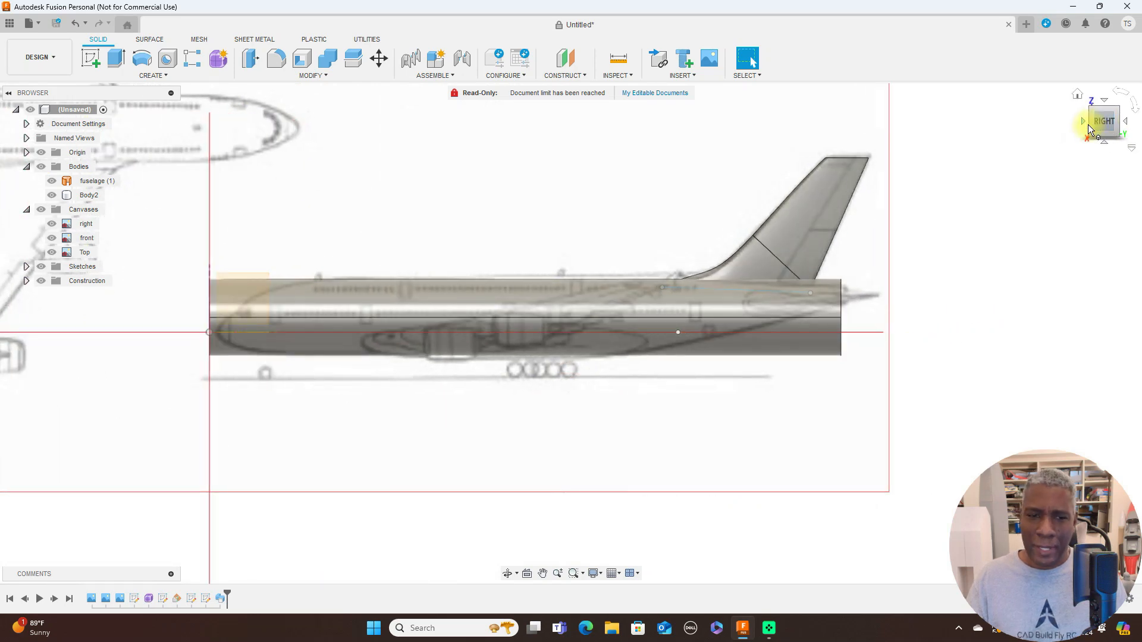
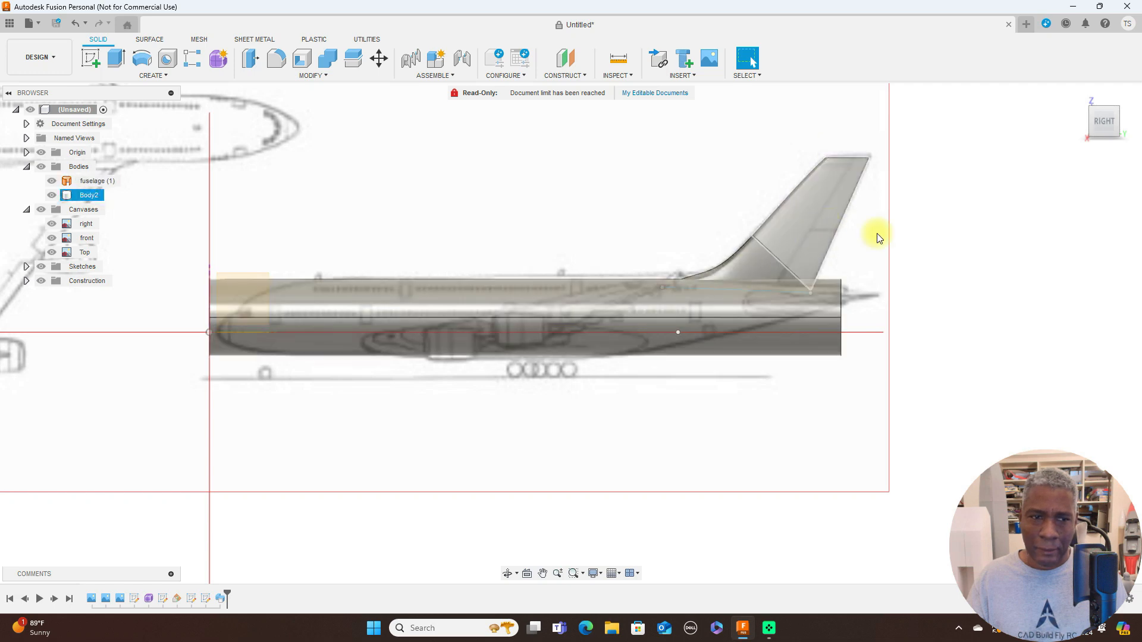
Step: Rename the tail fin body Body2 as vertical
double_click(89, 195)
key(BackSpace)
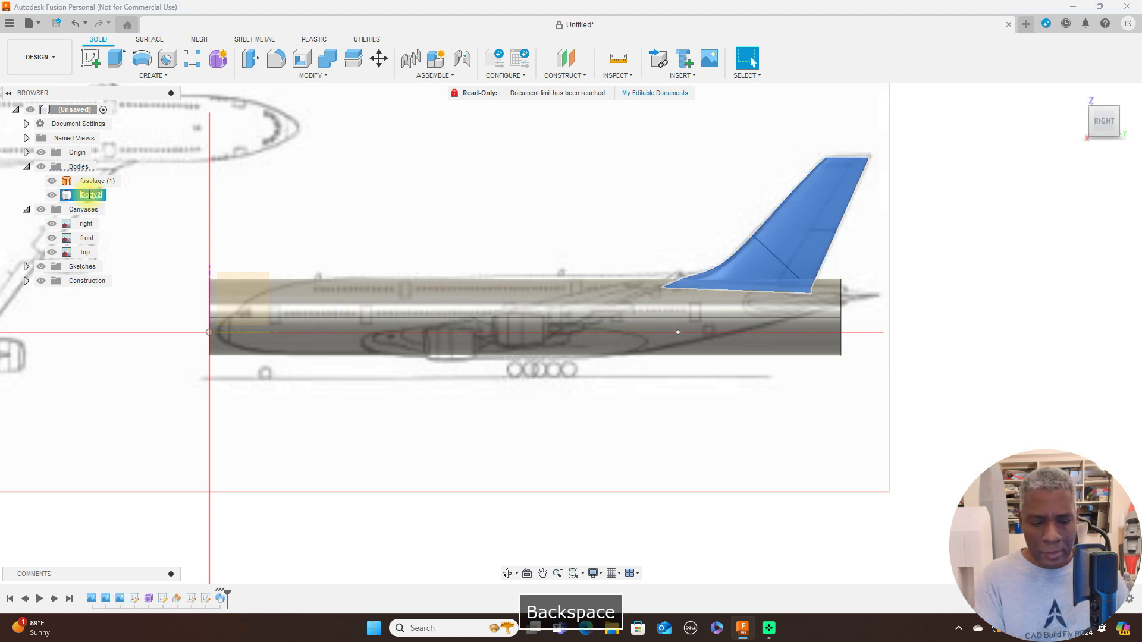
text(vertical)
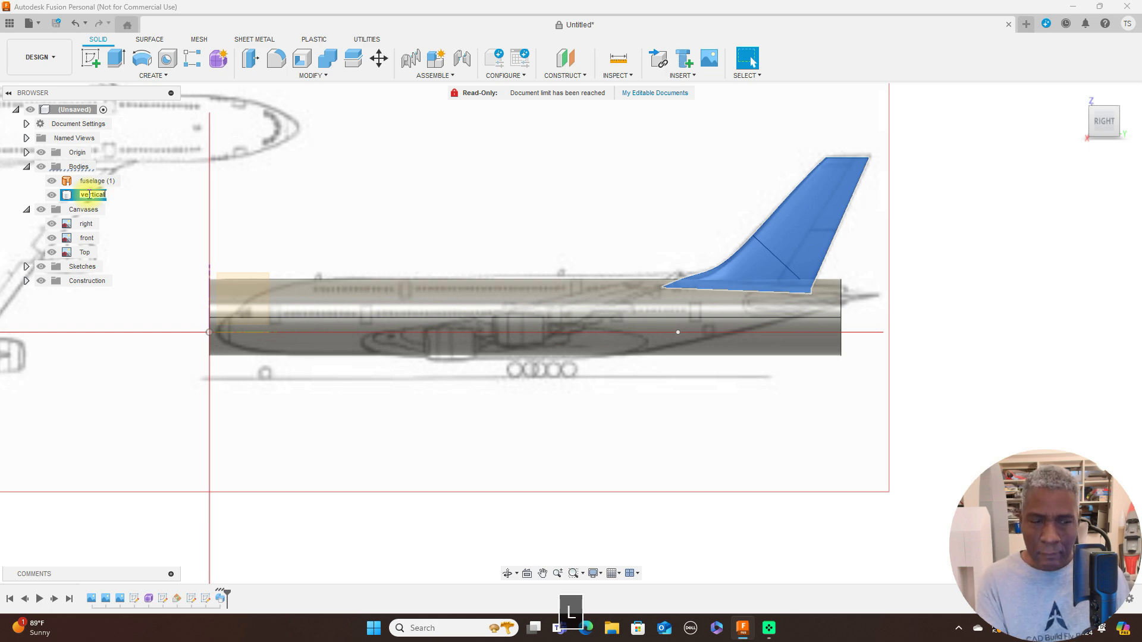
key(Return)
click(418, 224)
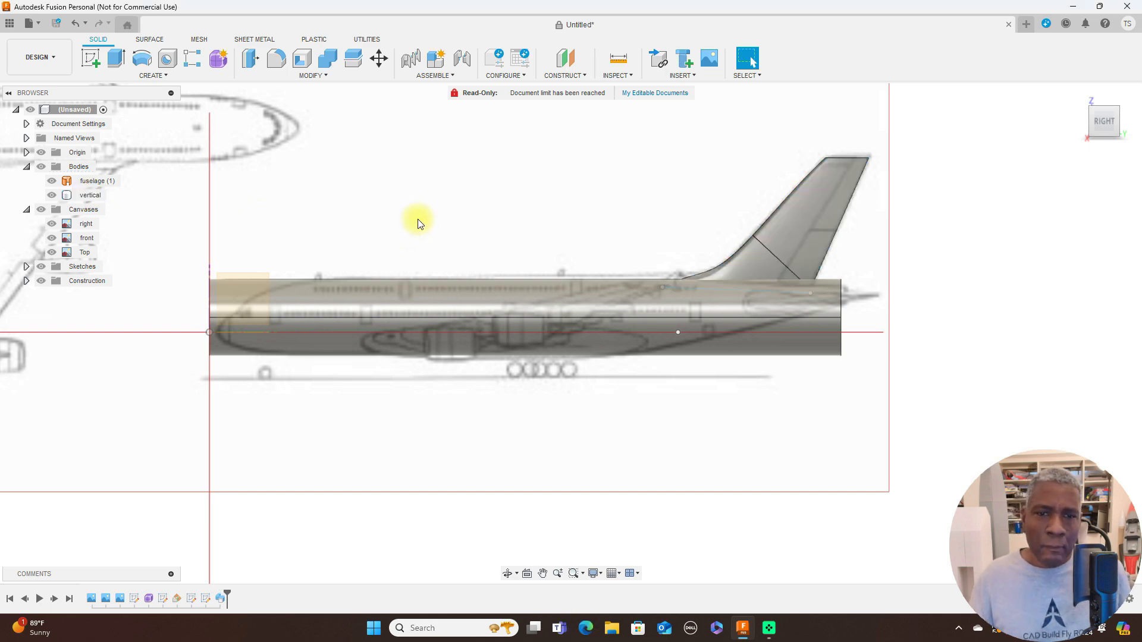
Step: Hide the fuselage and vertical bodies so only the blueprint canvases and sketches show
click(52, 181)
click(52, 195)
scroll(573, 285, up, 5)
middle_drag(580, 300, 746, 186)
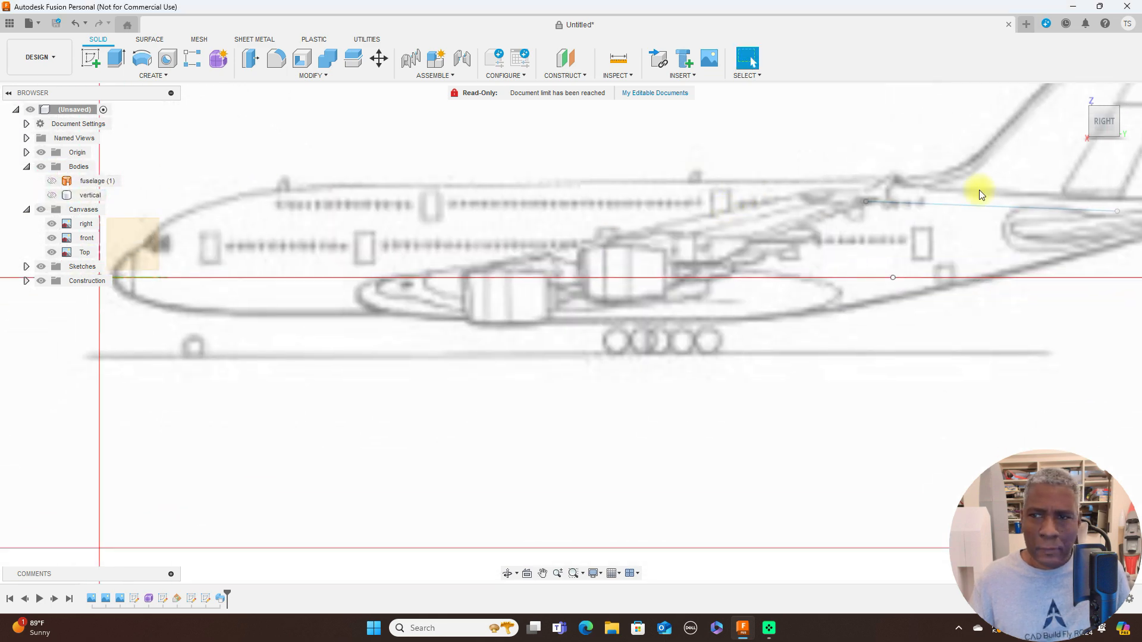
Step: Start a sketch on the side-view origin plane and draw a horizontal chord line along the wing root, slightly below the fuselage axis
click(1084, 121)
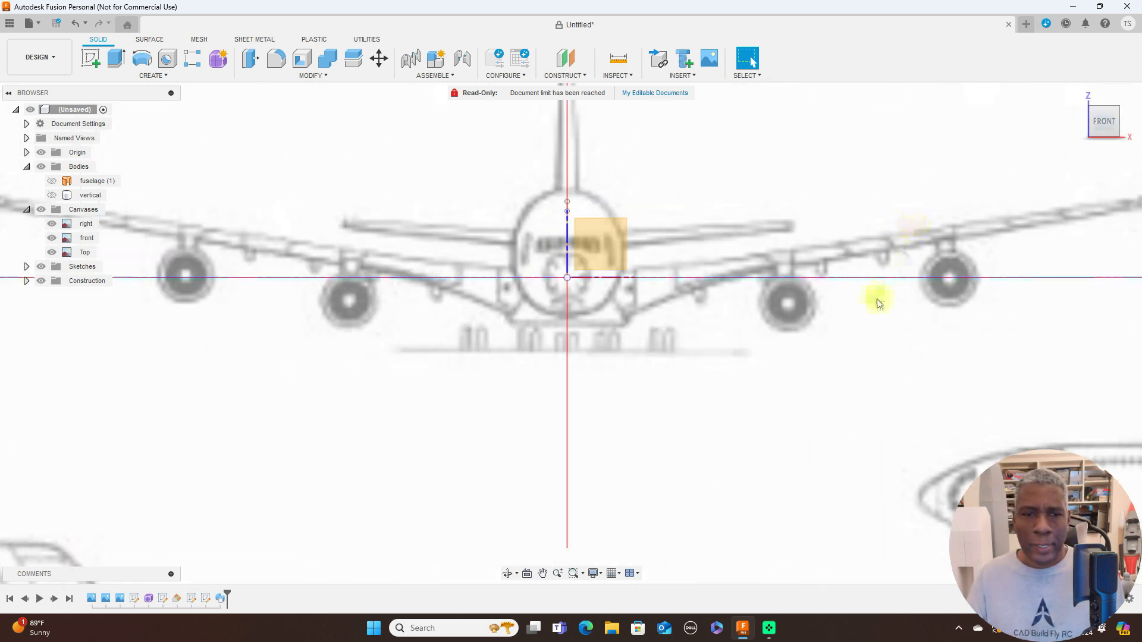
scroll(877, 302, down, 2)
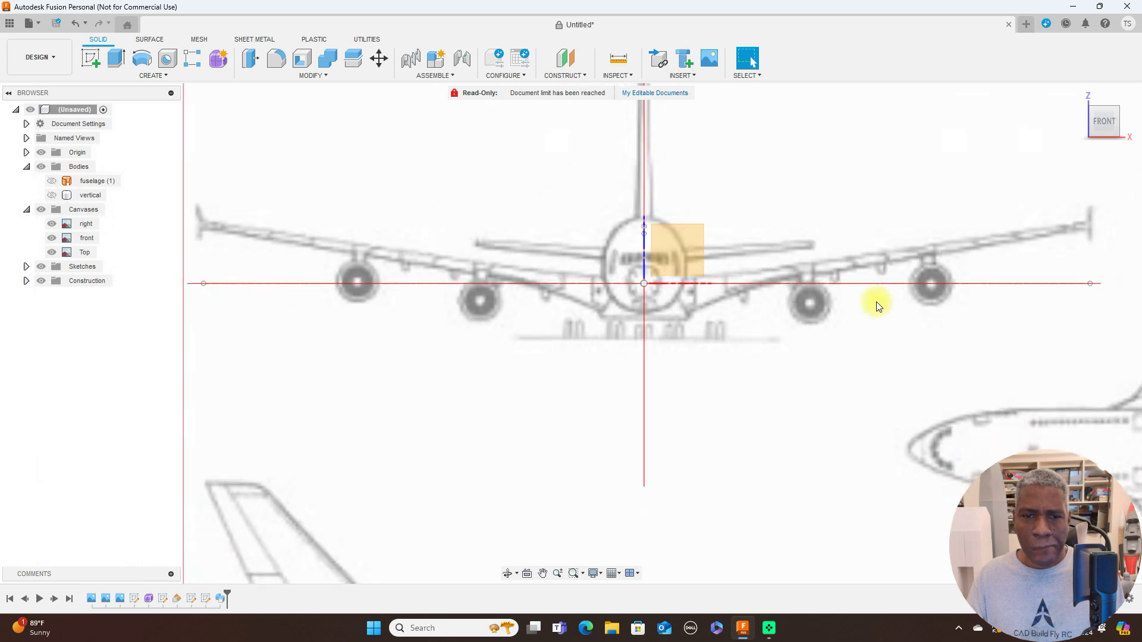
click(1126, 121)
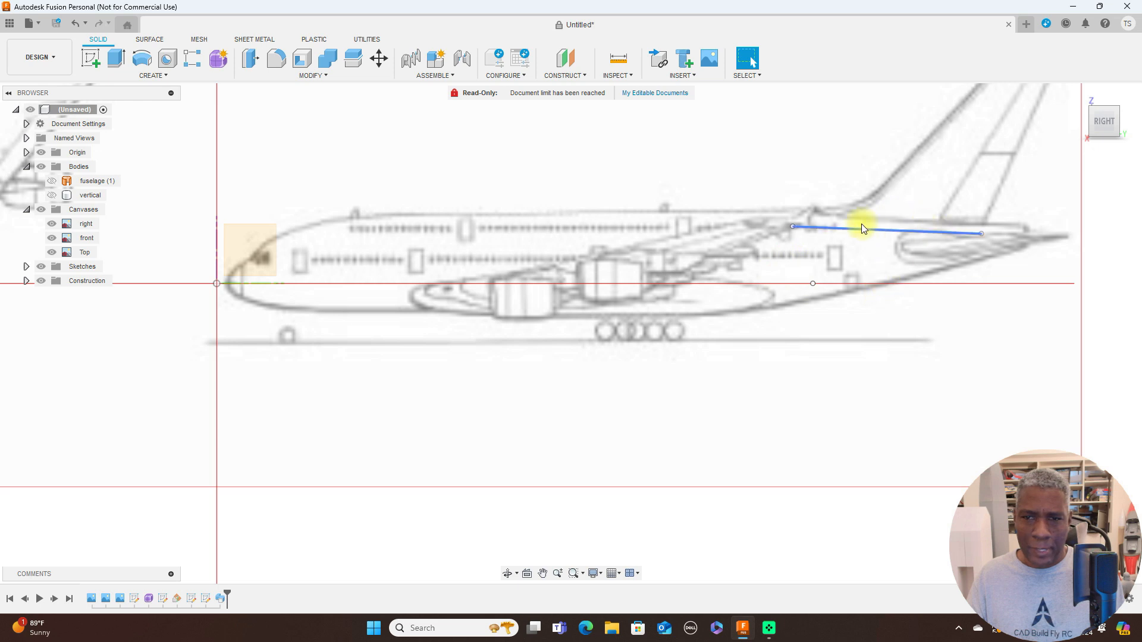
scroll(838, 320, down, 1)
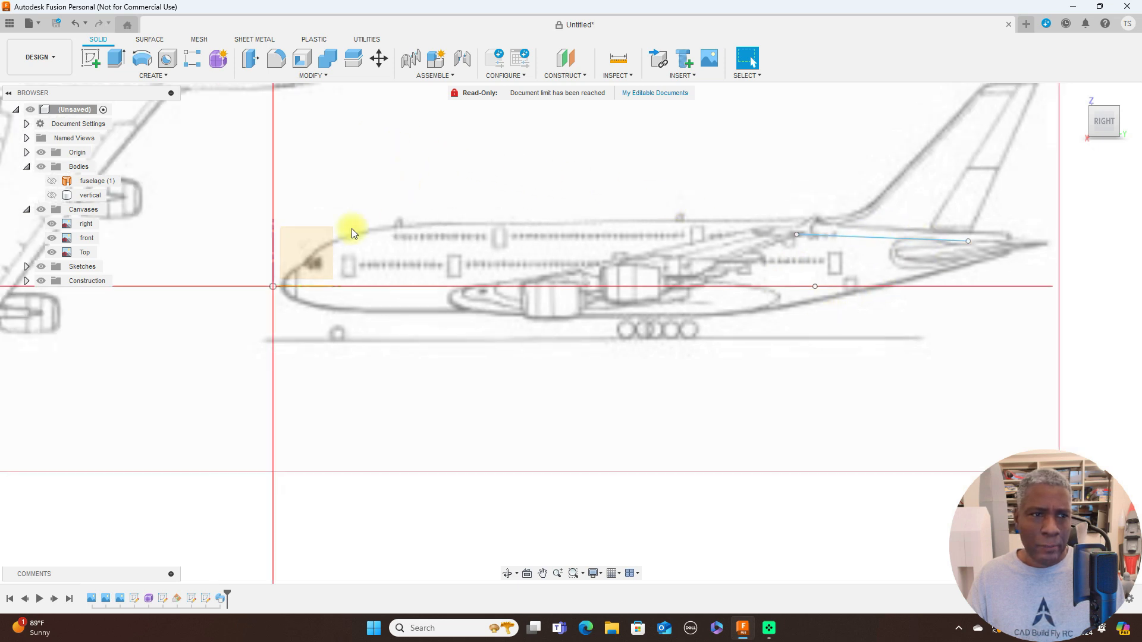
click(306, 252)
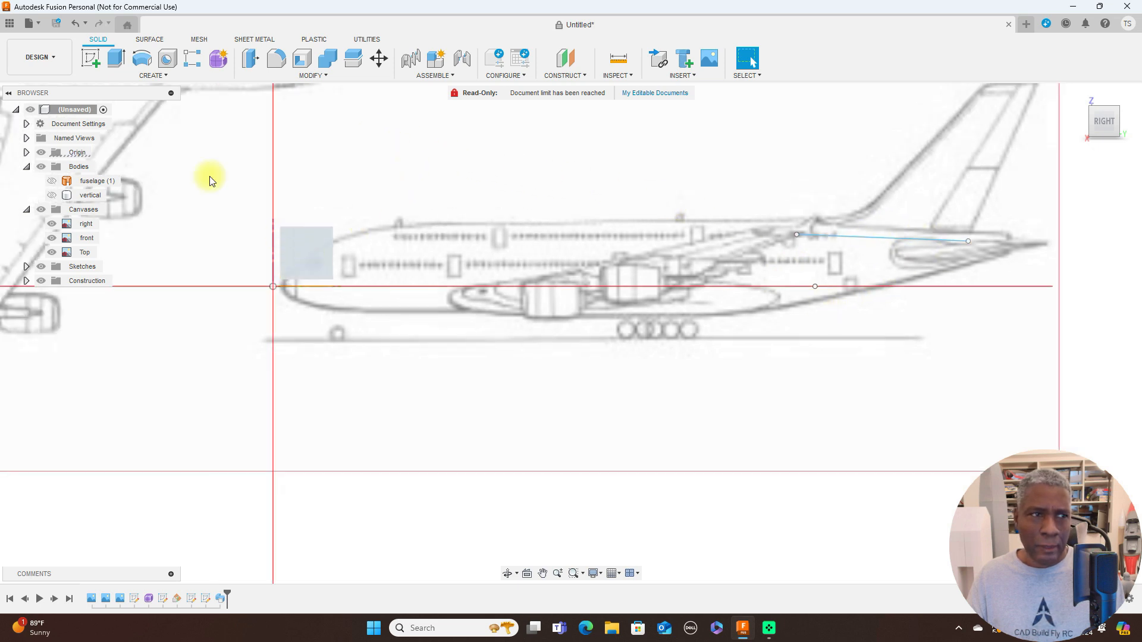
click(90, 57)
mouse_move(806, 225)
middle_down()
mouse_move(642, 178)
mouse_move(548, 171)
middle_up()
key(l)
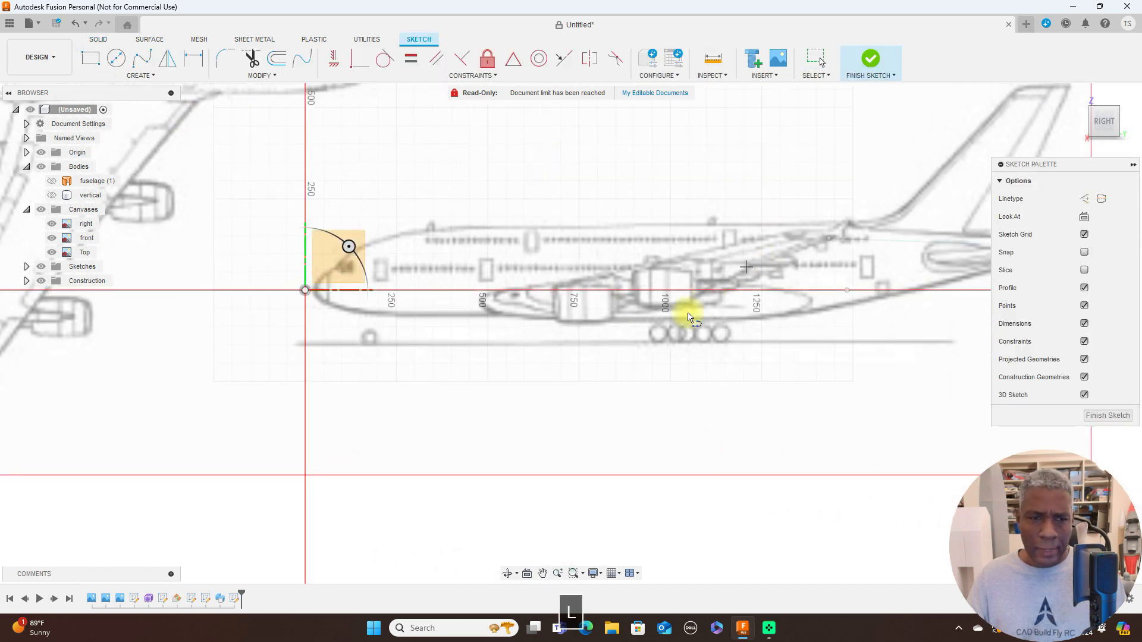
click(483, 303)
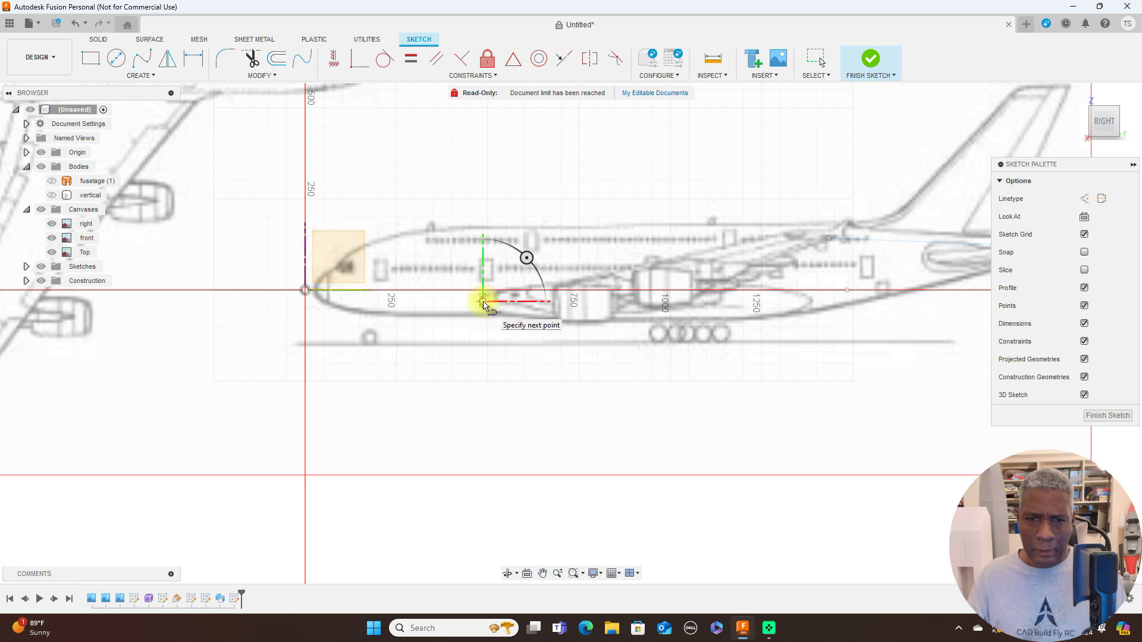
click(737, 302)
right_click(738, 301)
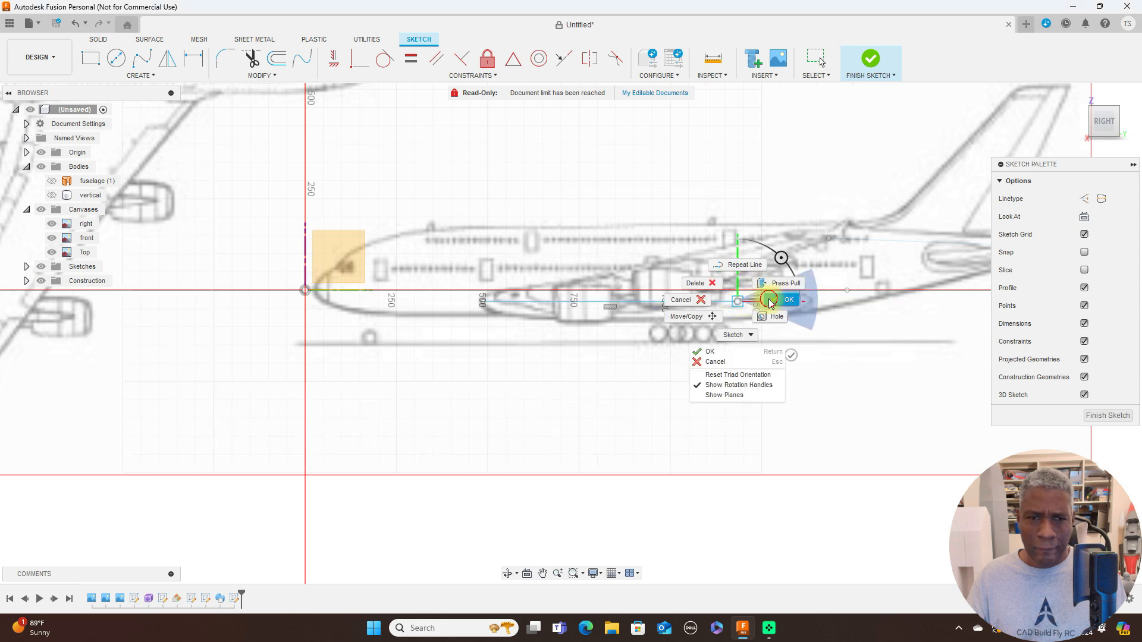
click(770, 299)
Step: Shift both endpoints of the chord line to match the wing root's leading and trailing edges on the top-view blueprint
click(1103, 107)
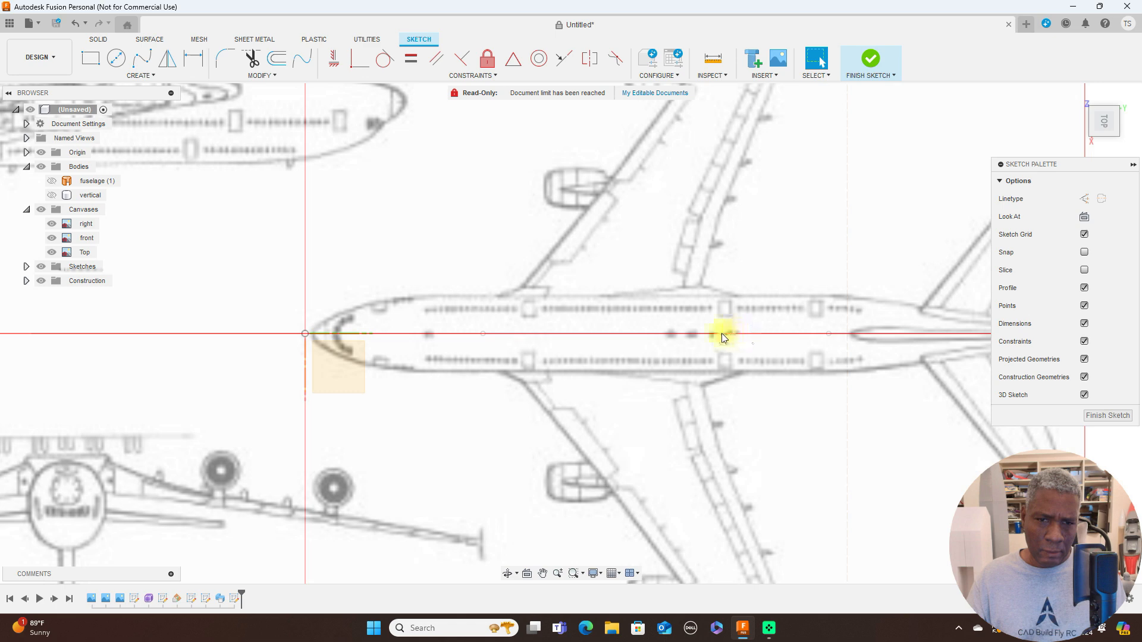
click(699, 336)
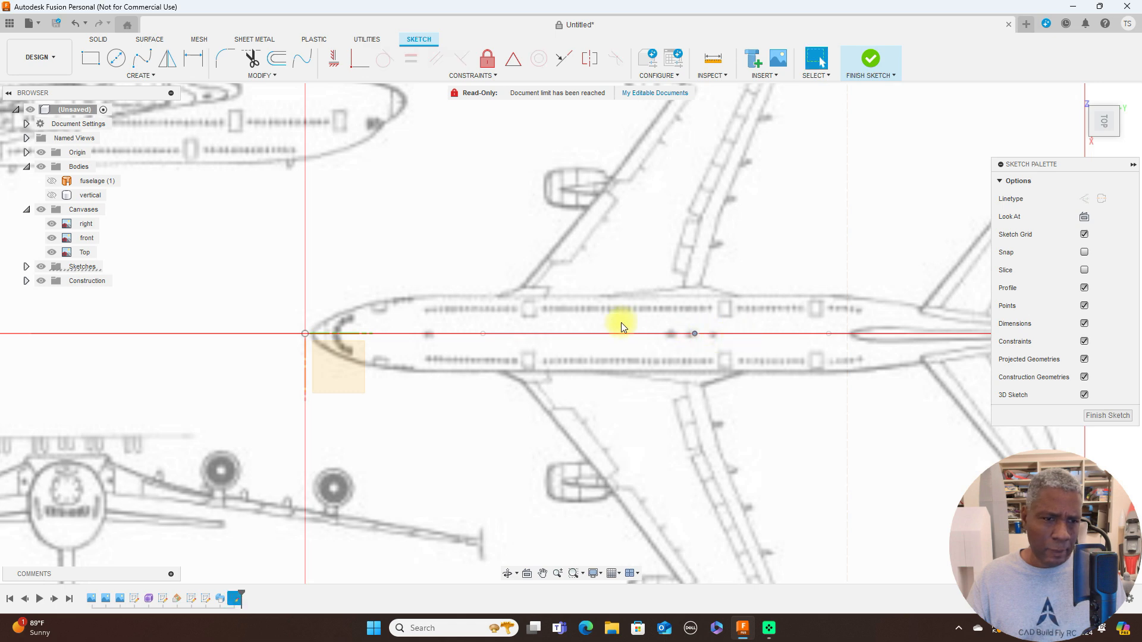
click(483, 336)
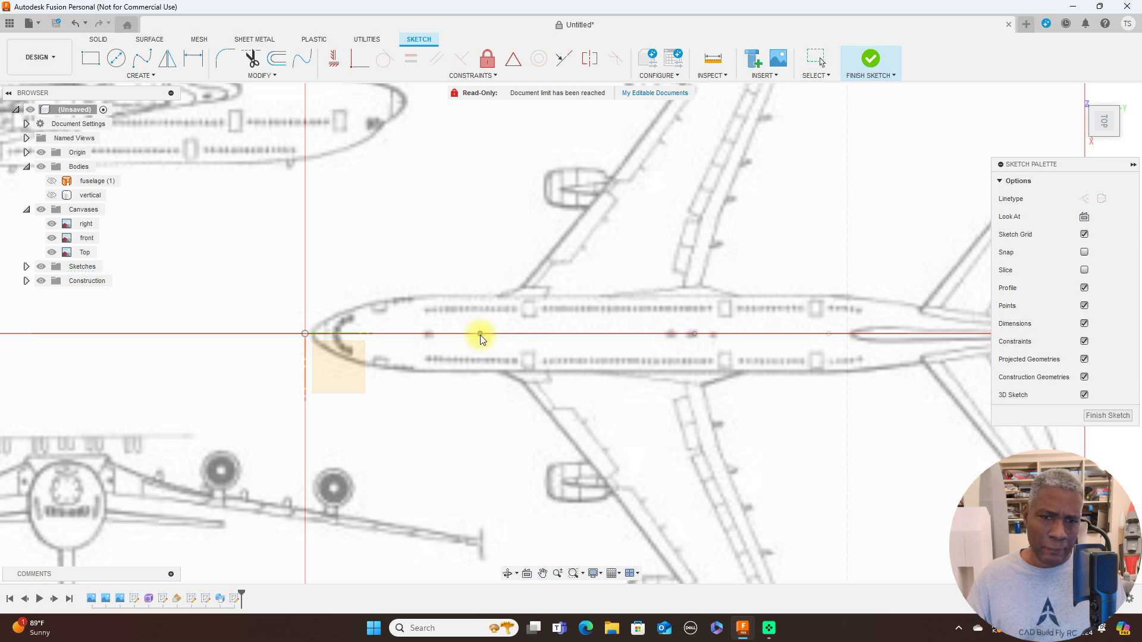
click(480, 333)
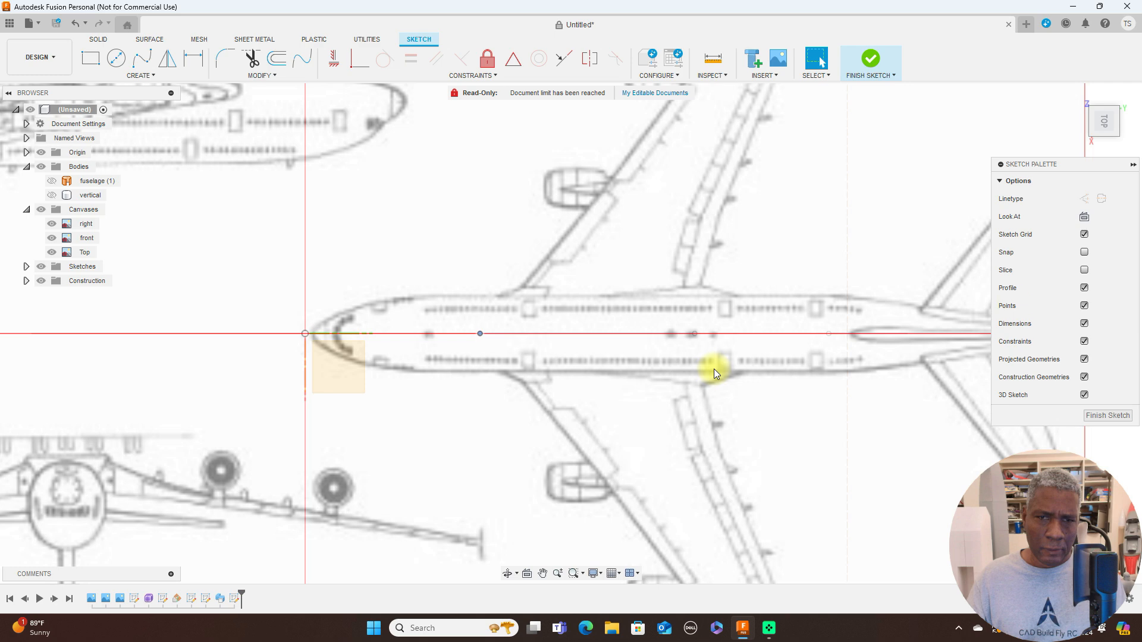
Step: Draw a six-point fit point spline for the airfoil's upper curve, from the chord line's front endpoint to its rear endpoint
mouse_move(1107, 147)
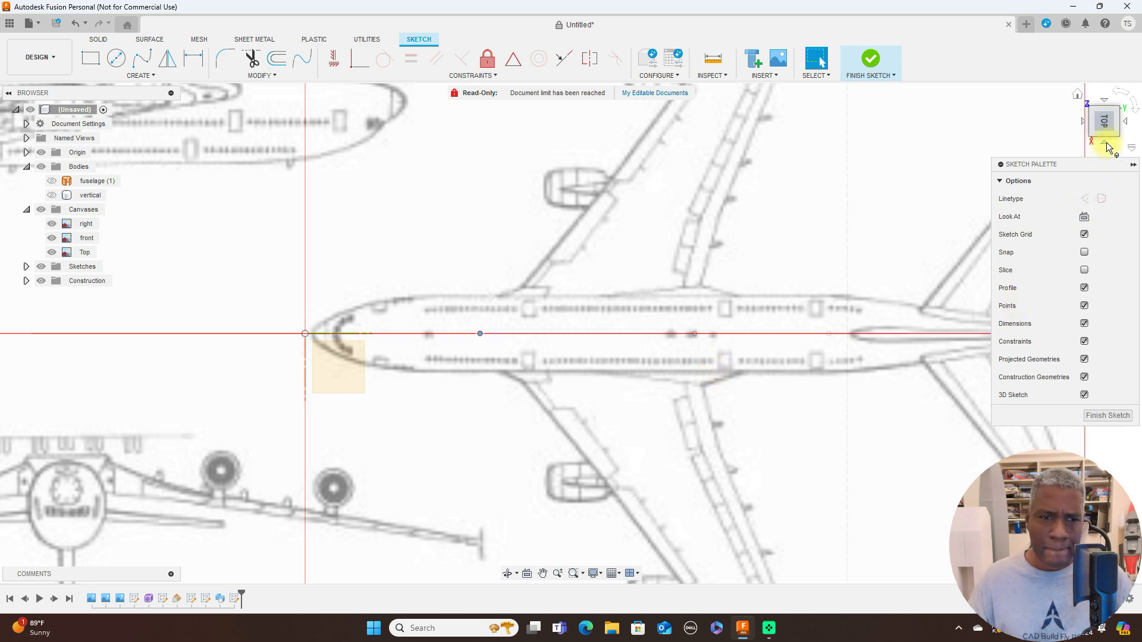
click(1107, 147)
scroll(824, 259, up, 2)
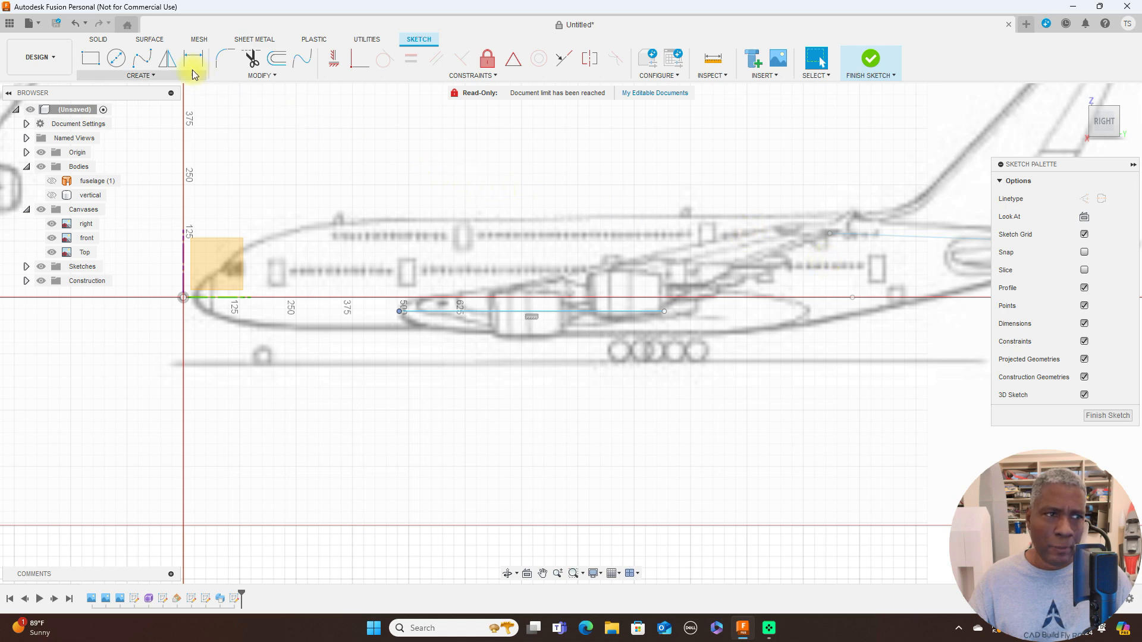
click(147, 60)
click(399, 311)
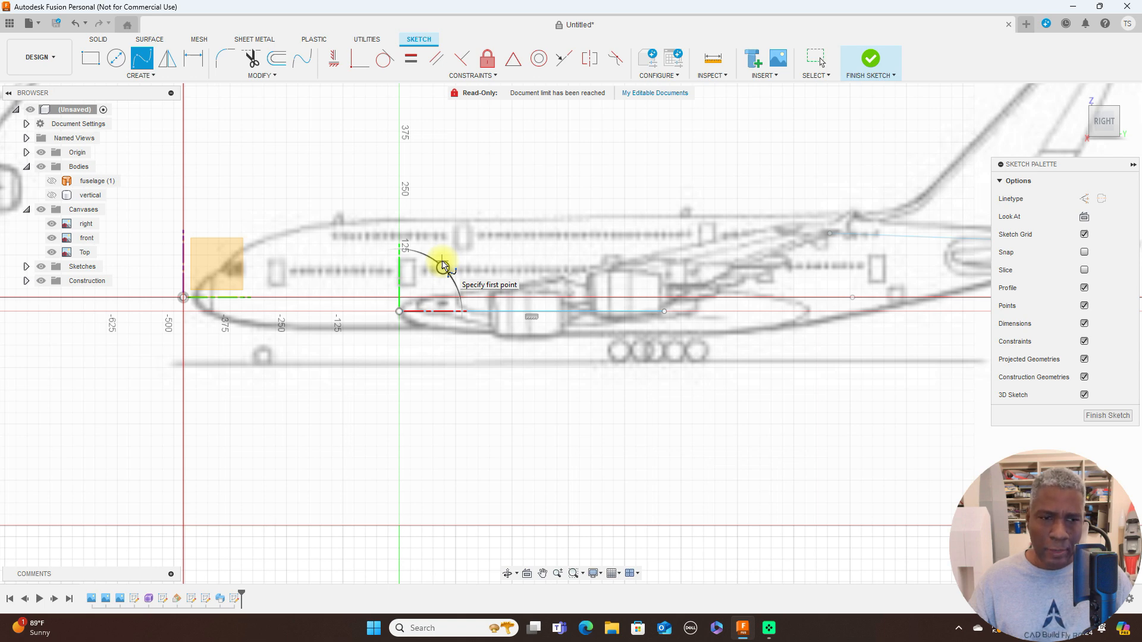
scroll(443, 267, up, 2)
click(434, 280)
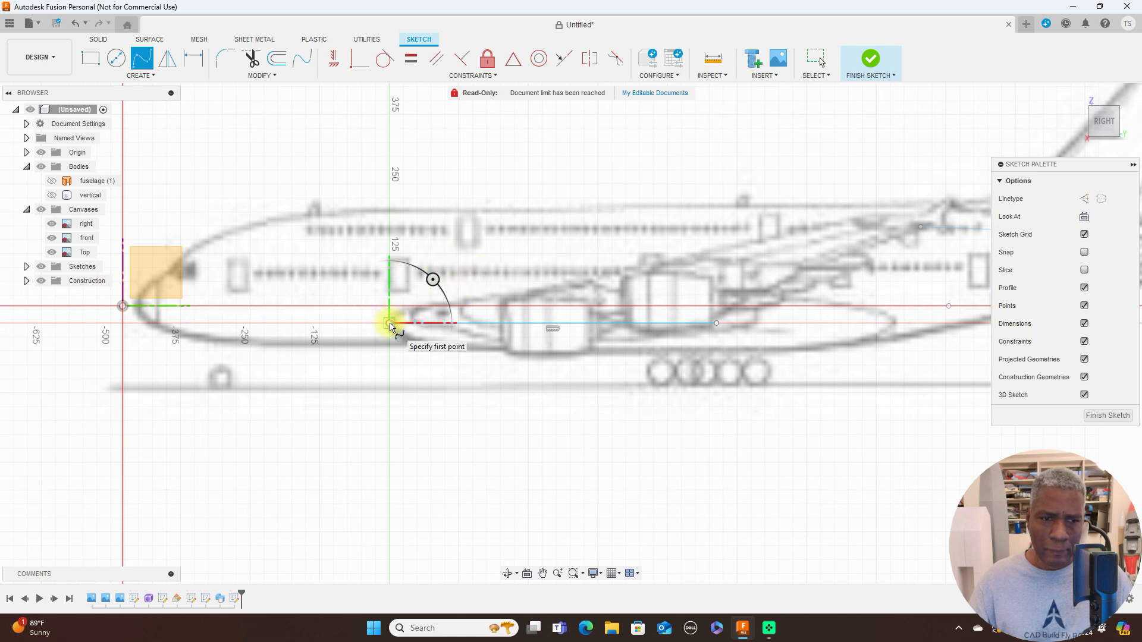
click(389, 325)
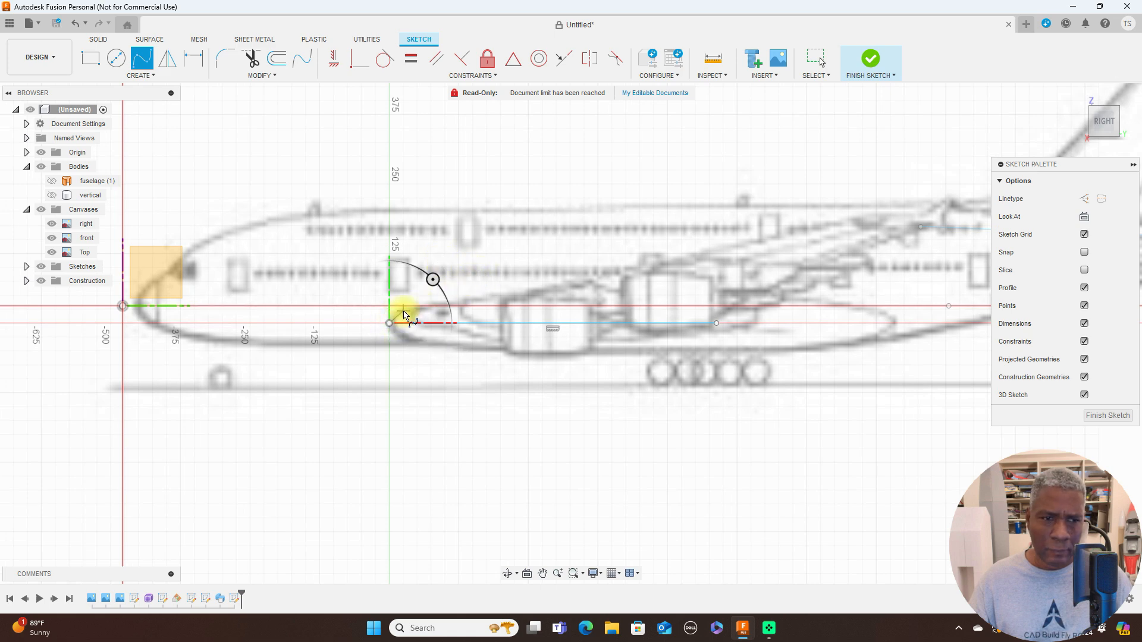
click(403, 312)
click(440, 303)
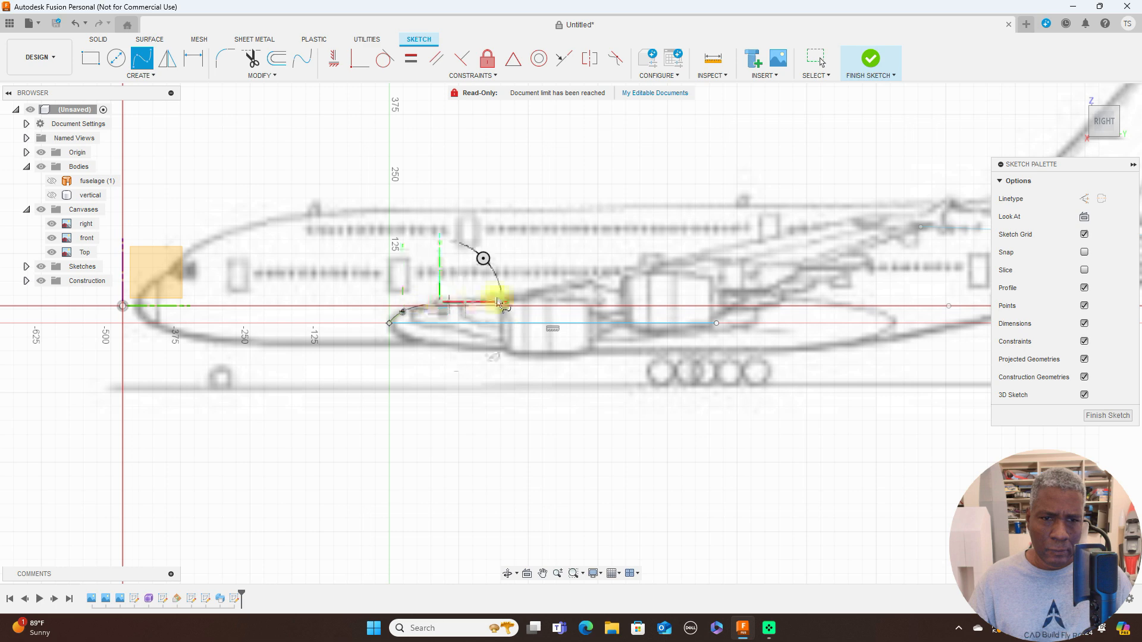
click(527, 302)
click(608, 307)
click(717, 323)
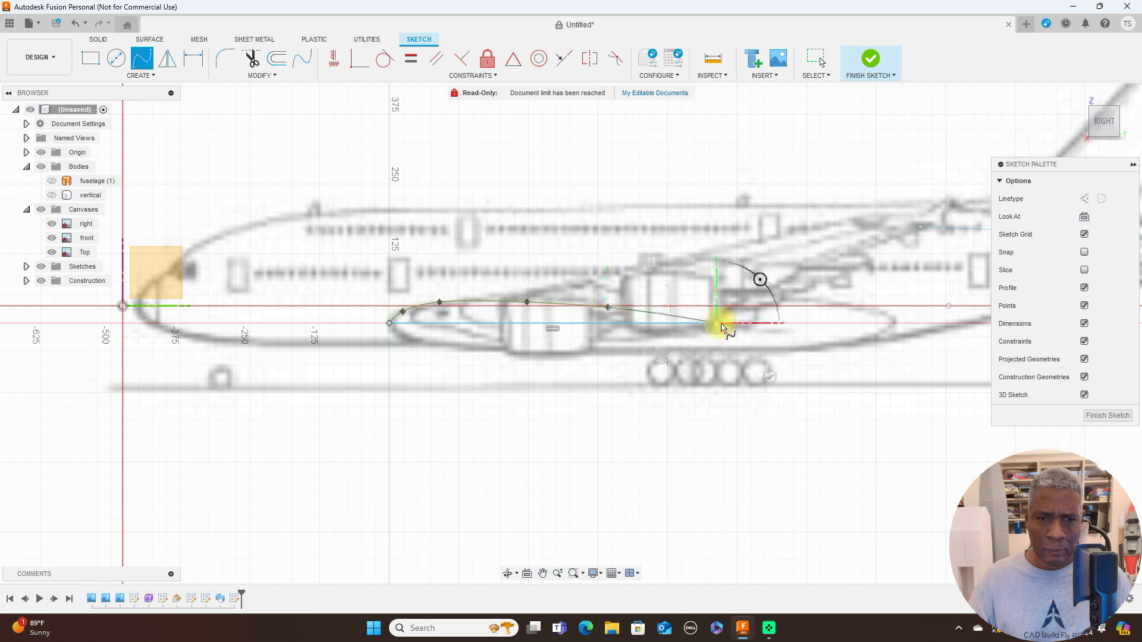
right_click(721, 324)
click(770, 327)
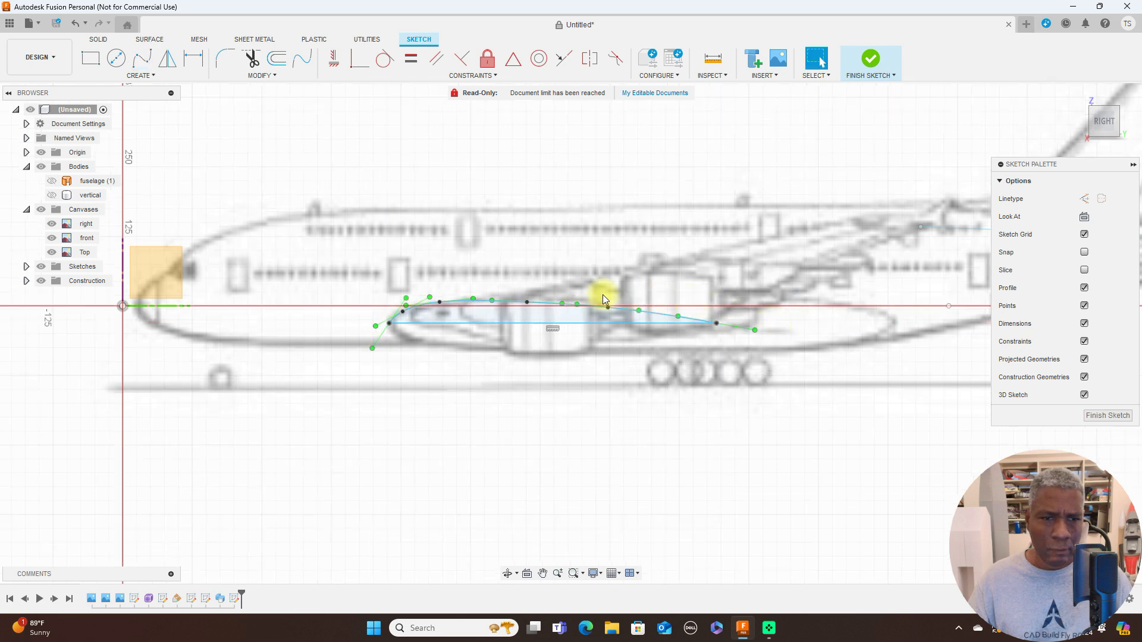
Step: Mirror the upper airfoil spline about the chord line to close the wing root profile, and finish the sketch
click(170, 62)
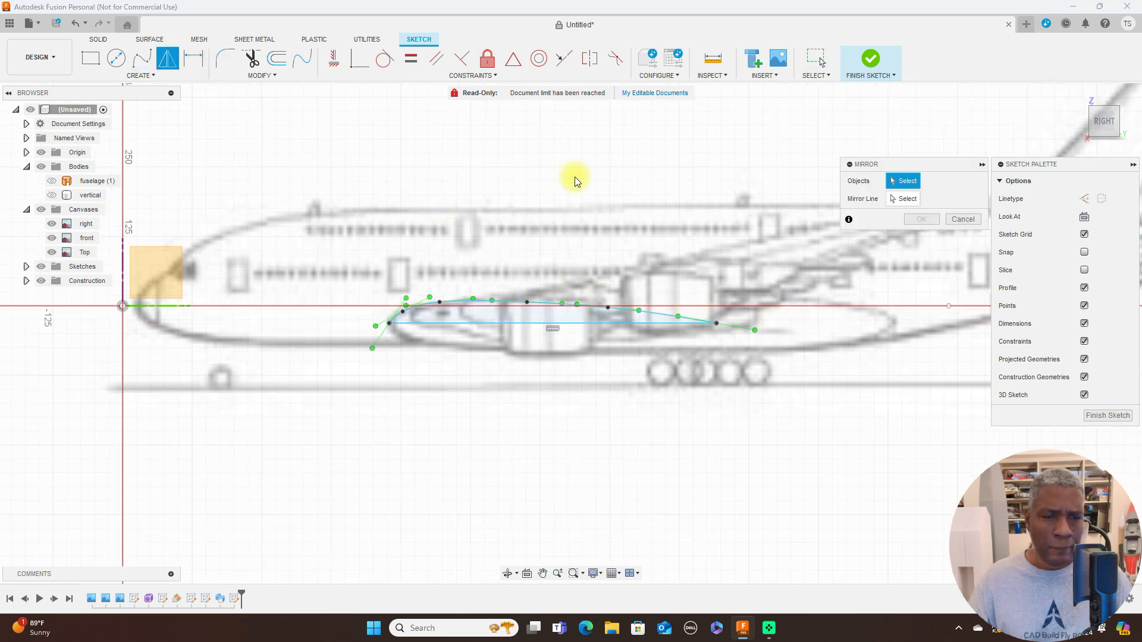
click(506, 305)
click(904, 199)
click(530, 324)
click(916, 221)
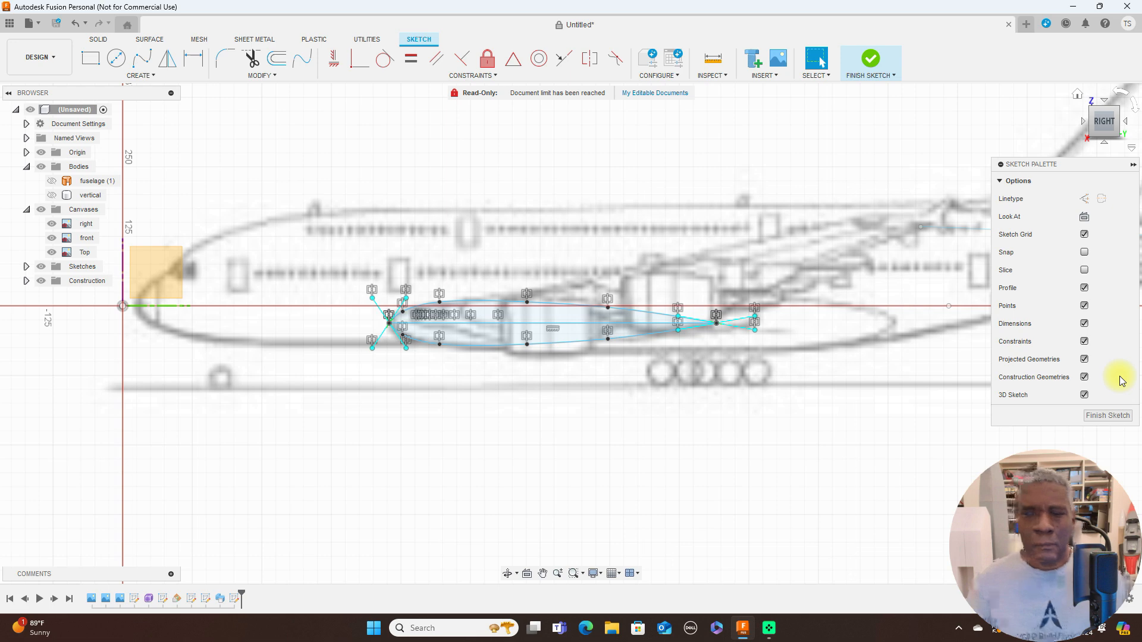
click(1113, 418)
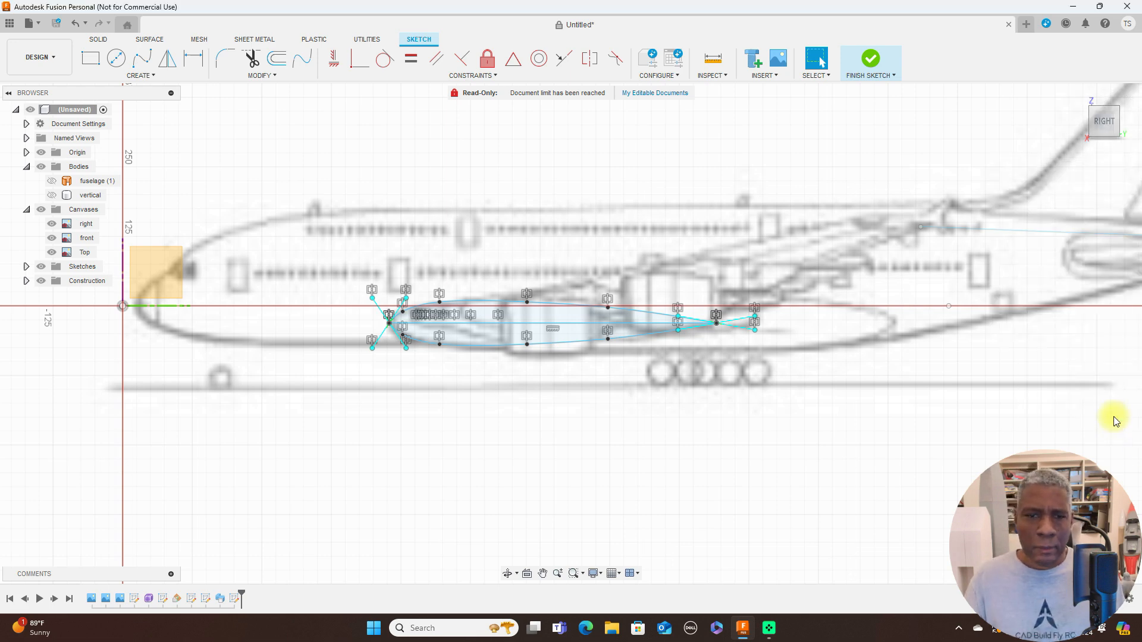
Step: Create a construction plane at -9 degrees through the airfoil's chord line to follow the wing dihedral on the front-view blueprint
click(1097, 126)
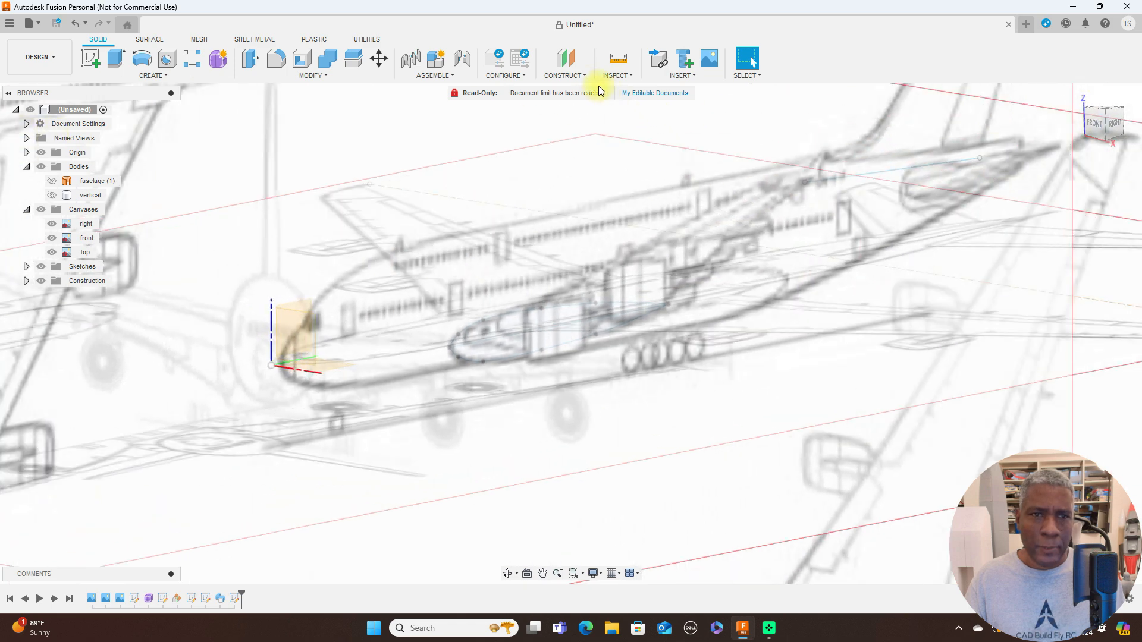
click(580, 76)
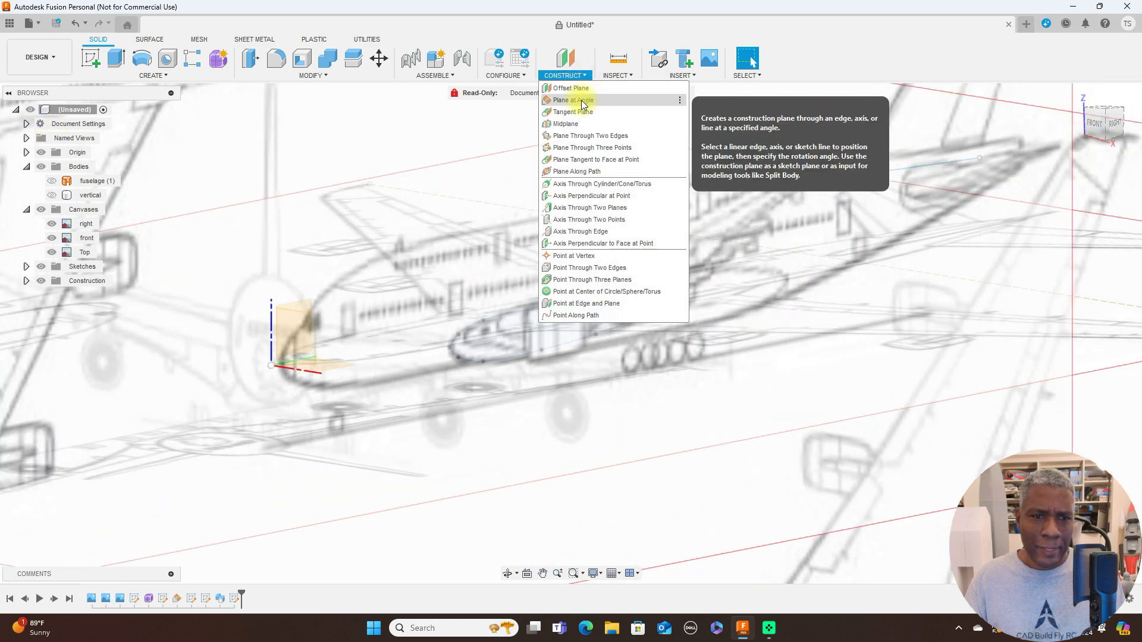
click(581, 100)
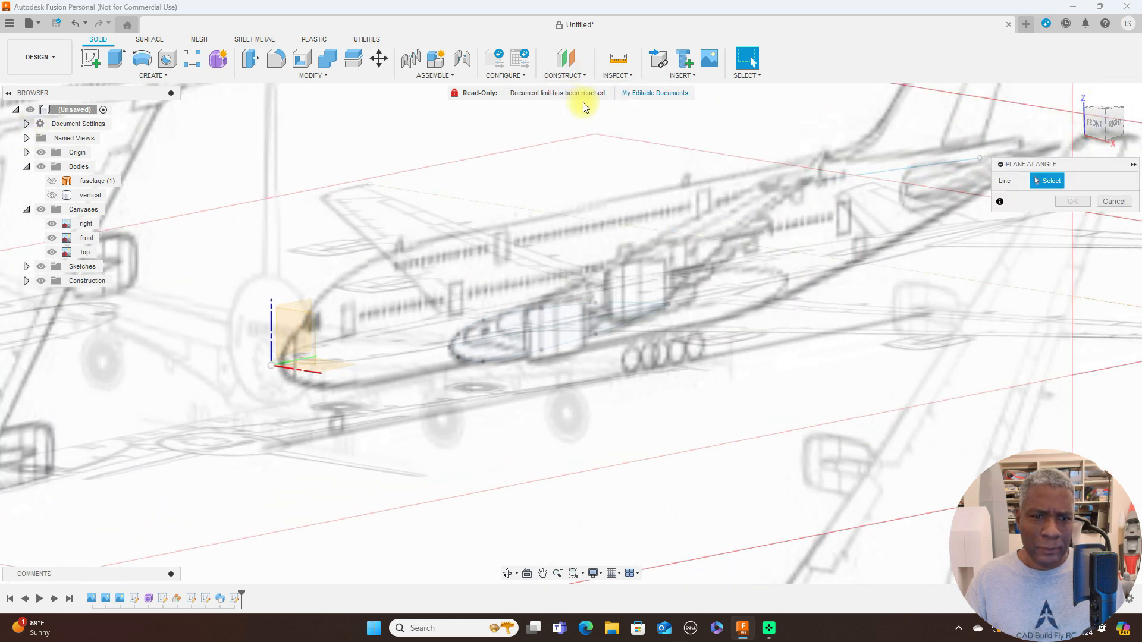
click(565, 328)
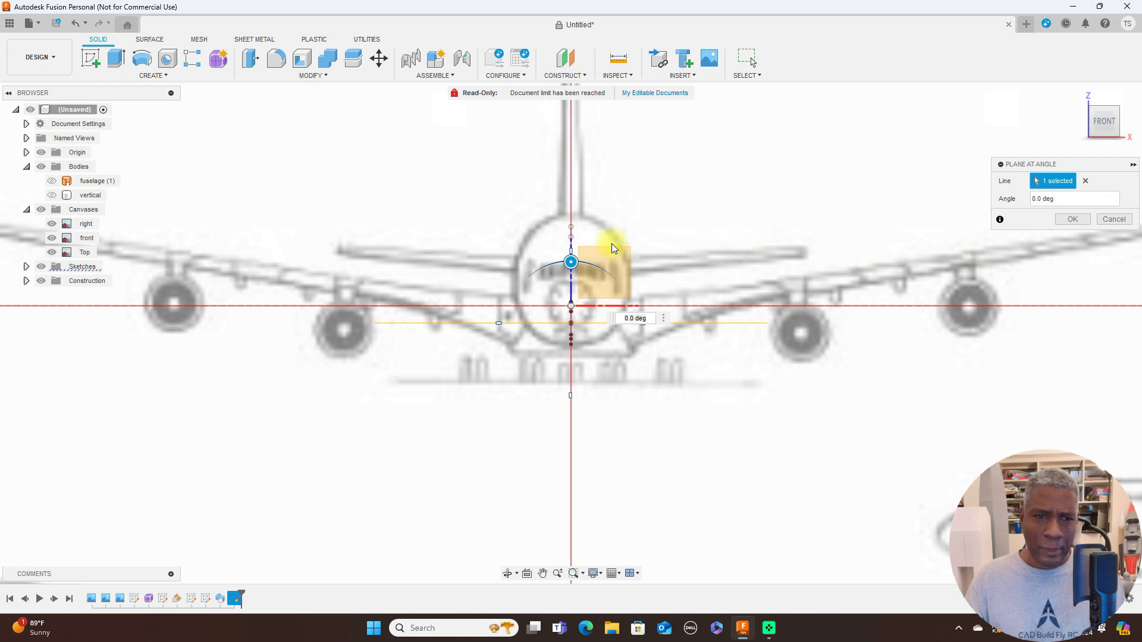
drag(572, 266, 561, 265)
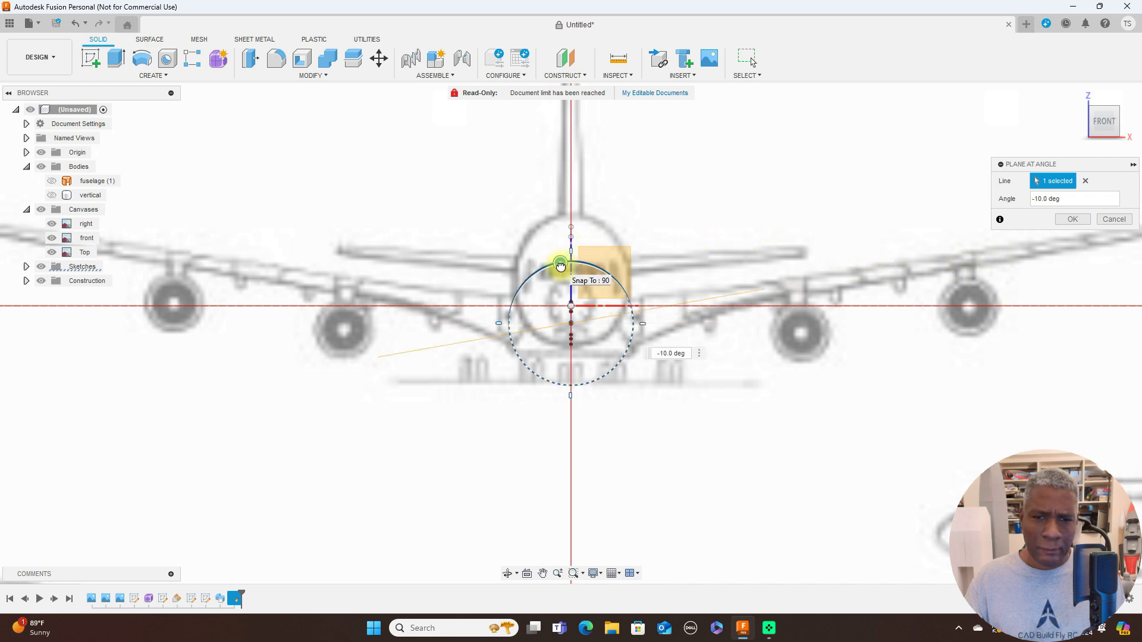
scroll(676, 253, down, 2)
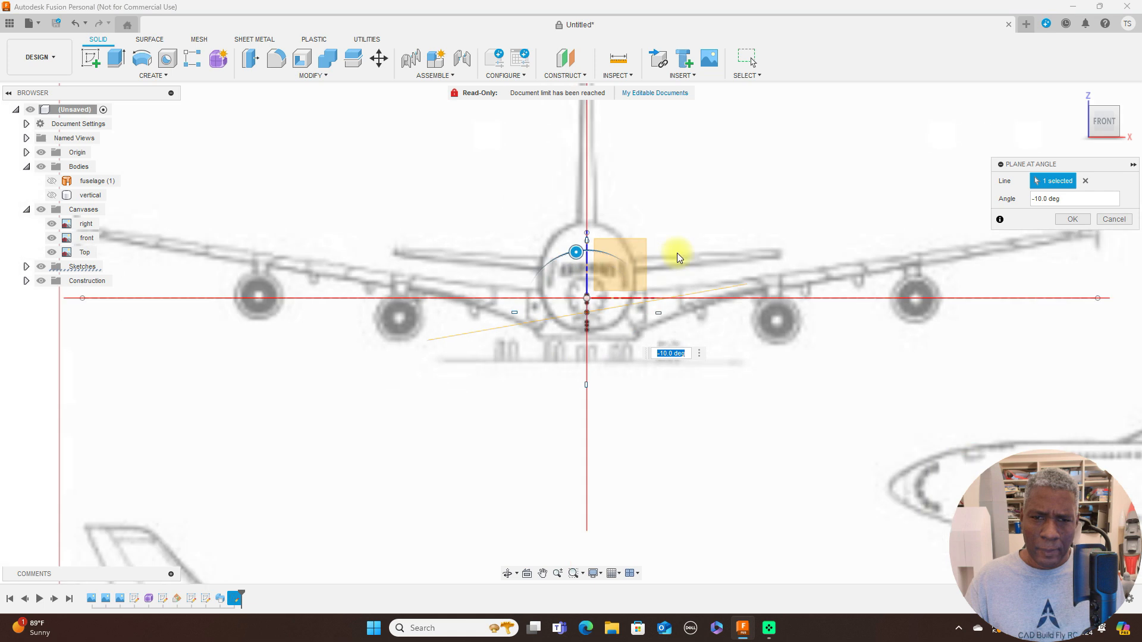
scroll(713, 262, down, 2)
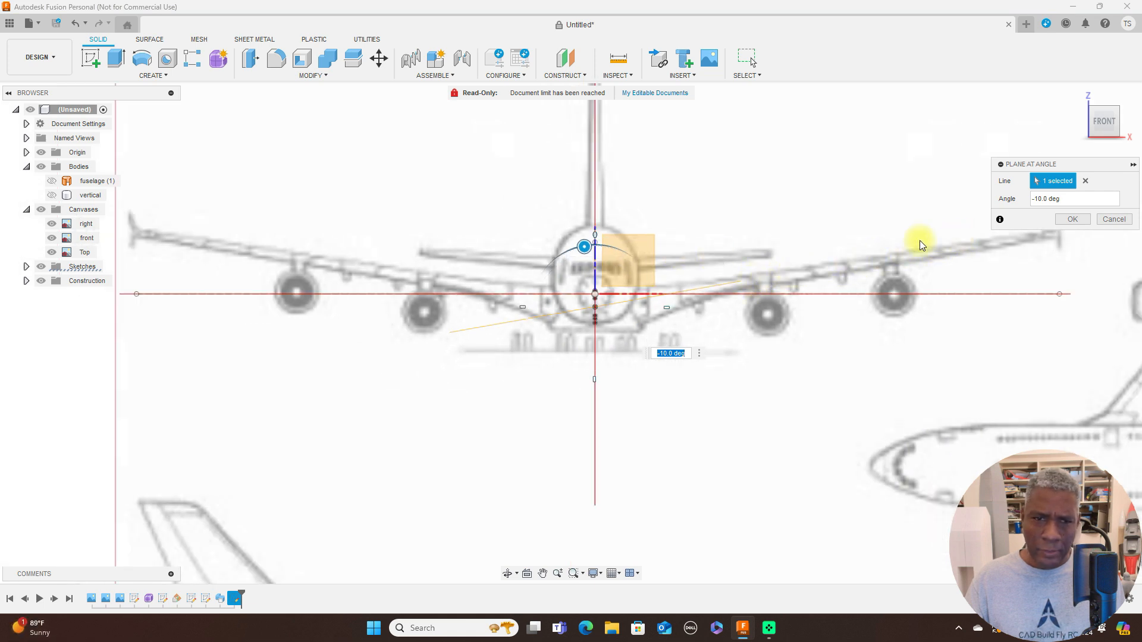
key(BackSpace)
text(-8)
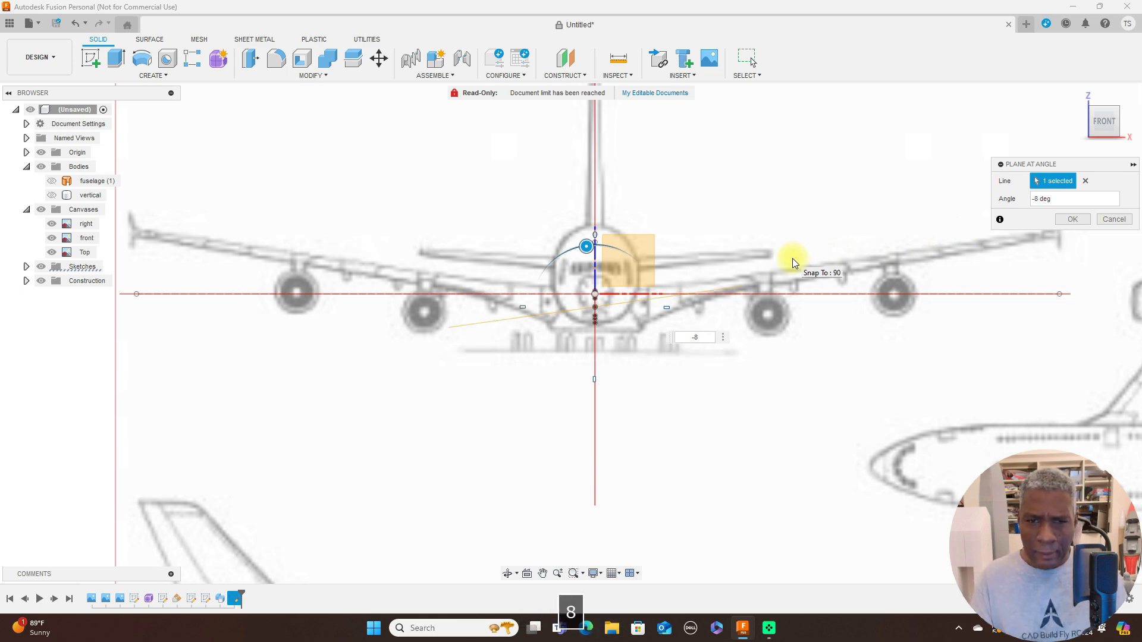
key(BackSpace)
text(9)
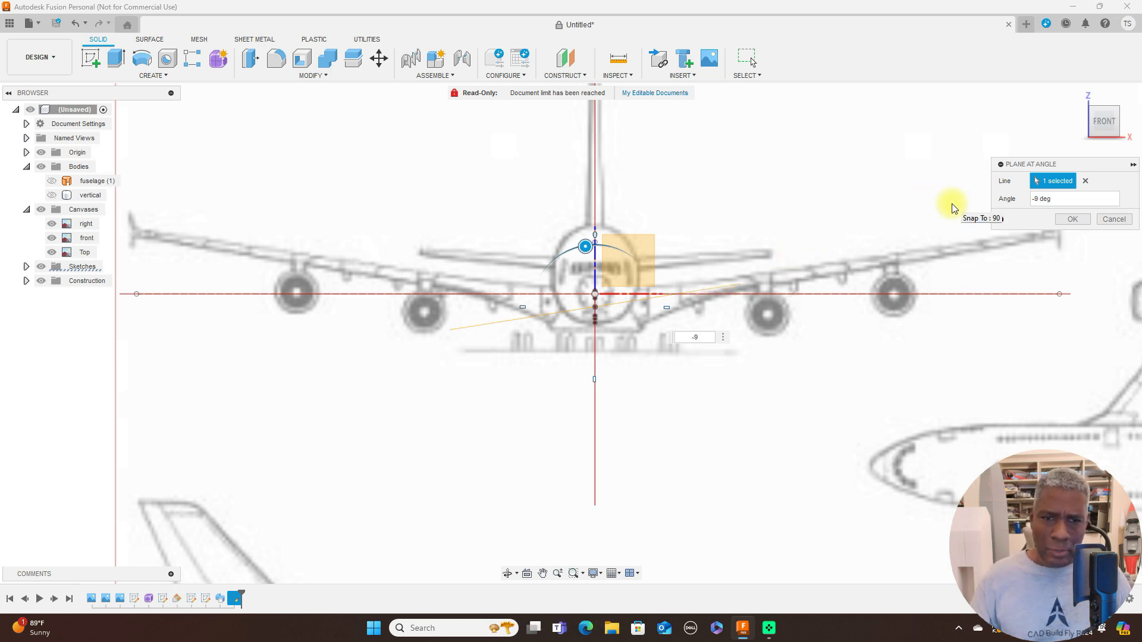
click(1072, 219)
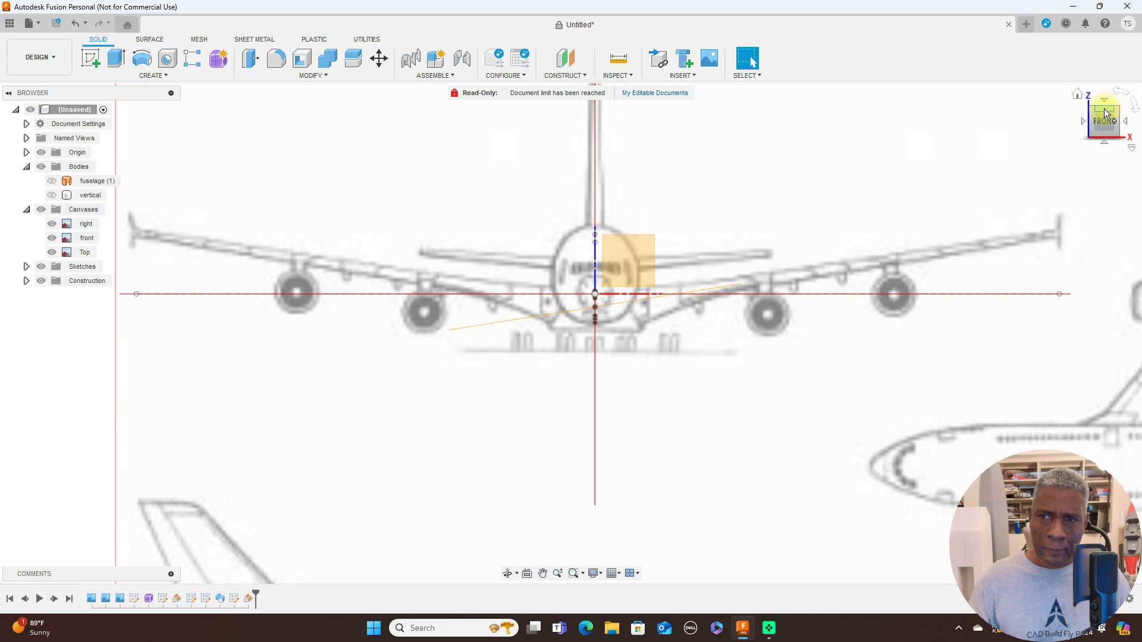
Step: Start a sketch on the angled construction plane
drag(1105, 113, 1086, 139)
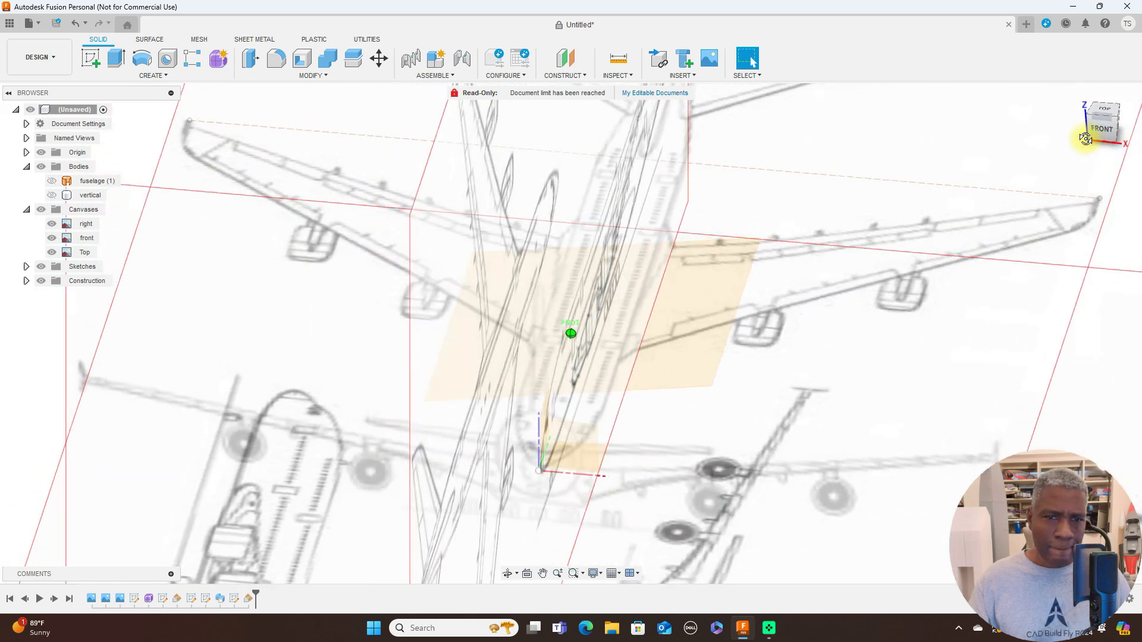
click(715, 308)
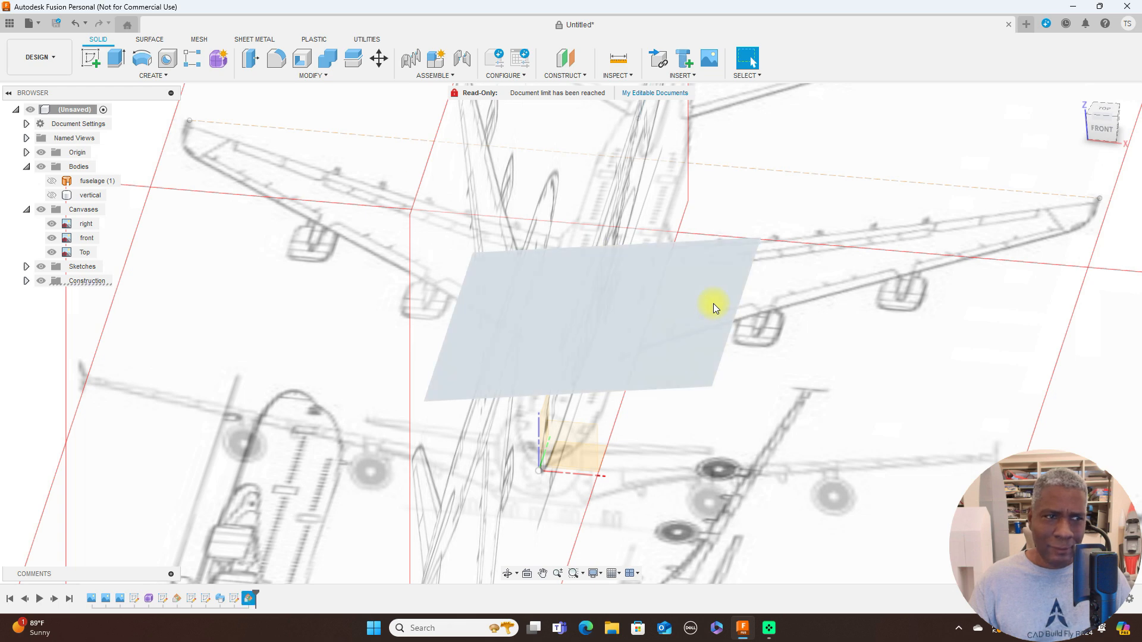
click(88, 57)
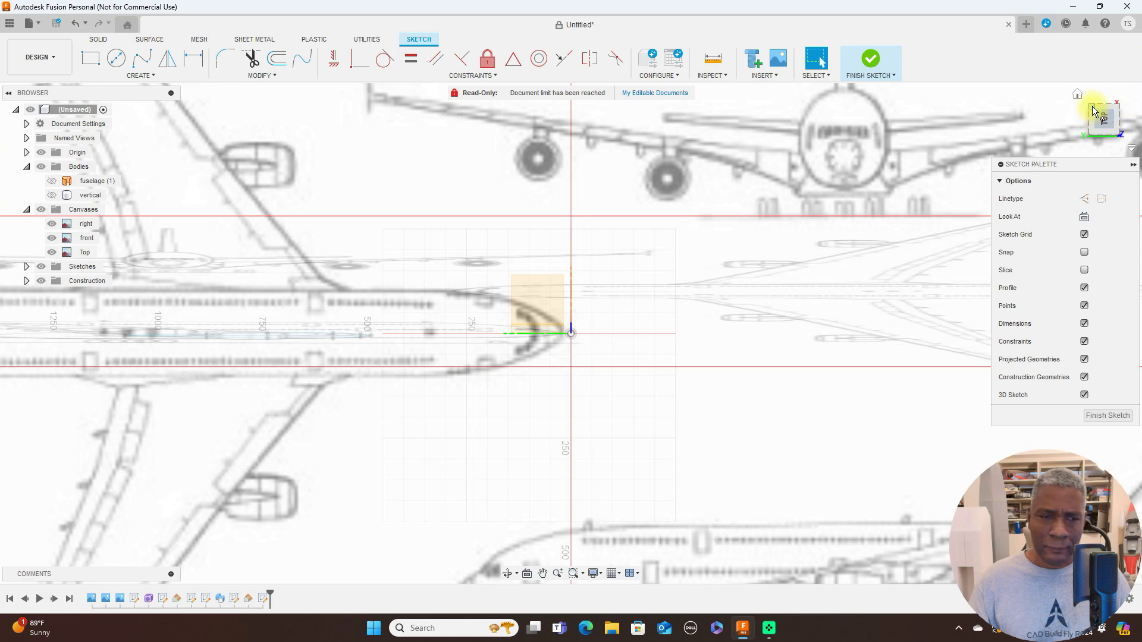
Step: Trace the wing's trailing edge with two connected lines from the chord's rear endpoint through the kink to the wingtip, the first about 327 mm long
mouse_move(1093, 110)
mouse_down()
mouse_move(1122, 97)
mouse_move(1097, 114)
mouse_move(1045, 101)
mouse_move(1122, 118)
mouse_up()
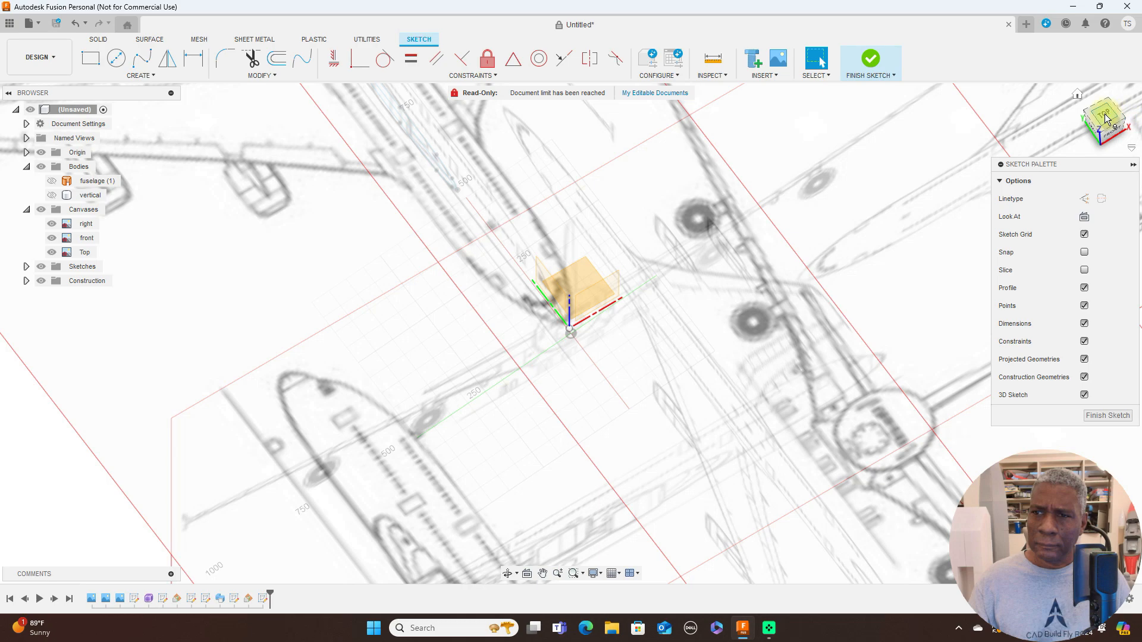
click(1122, 118)
click(1133, 105)
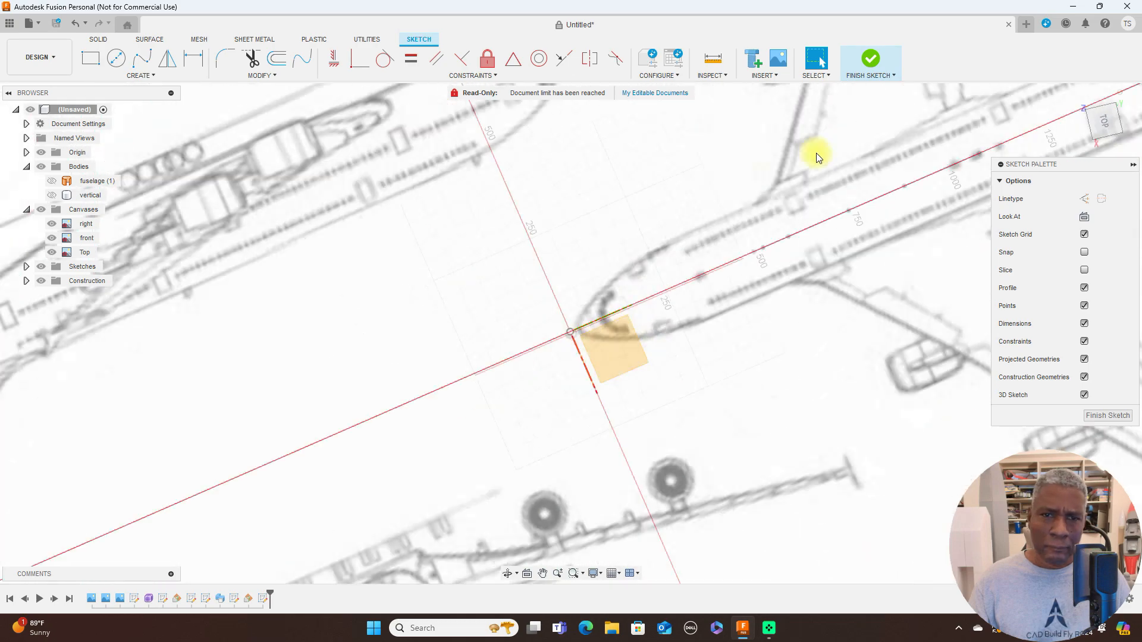
middle_drag(862, 169, 444, 109)
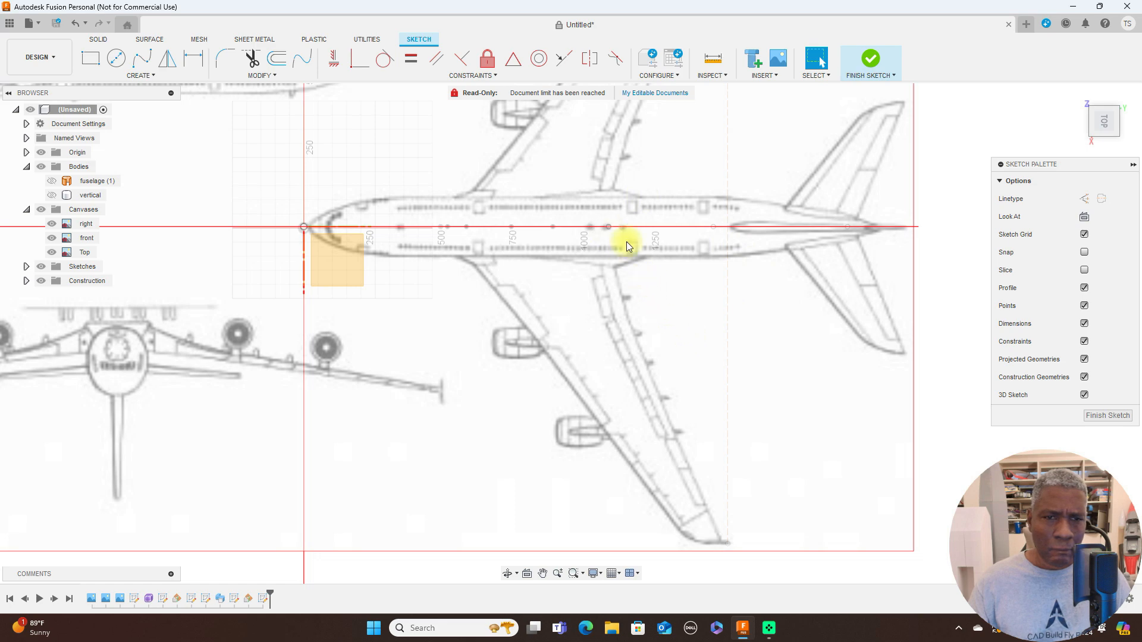
scroll(683, 291, up, 1)
middle_drag(688, 309, 754, 252)
key(l)
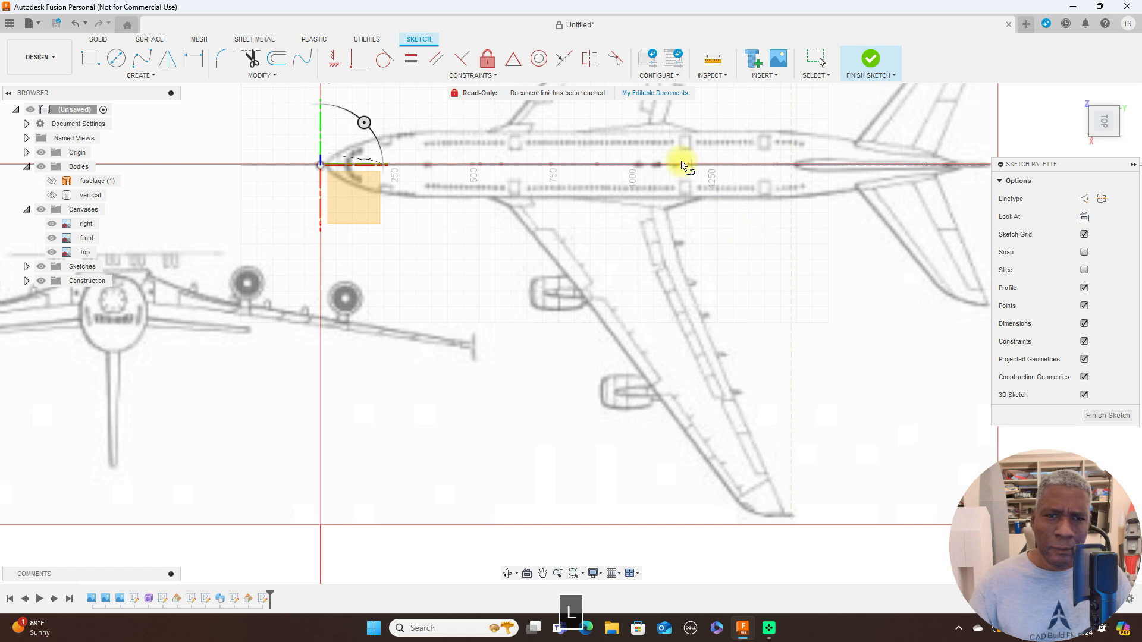
click(659, 164)
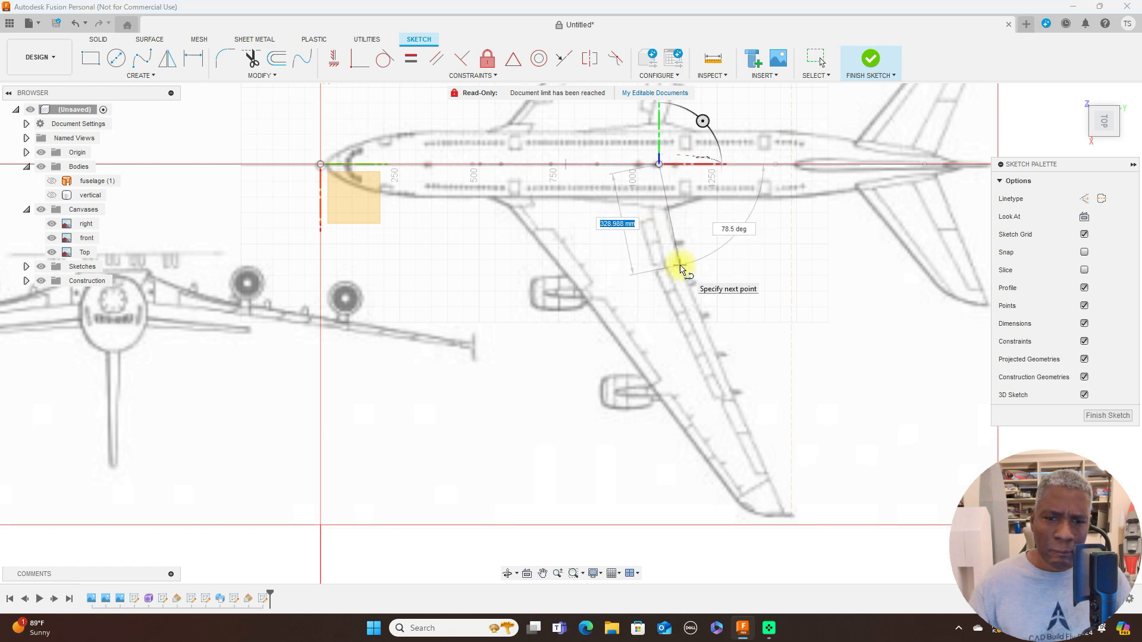
click(680, 265)
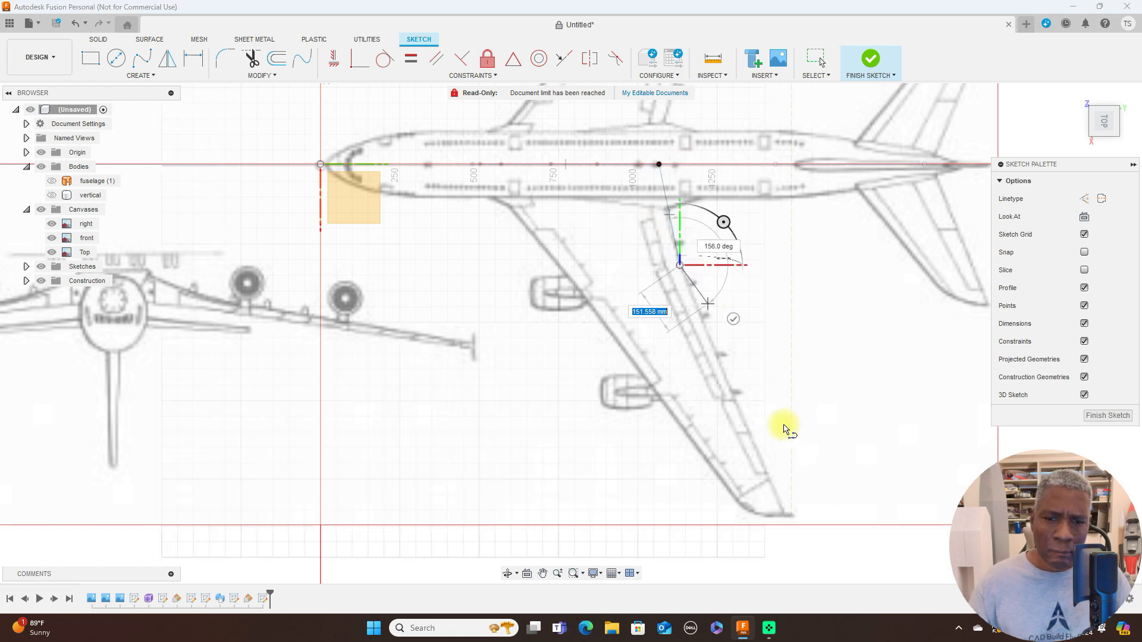
click(777, 499)
right_click(778, 499)
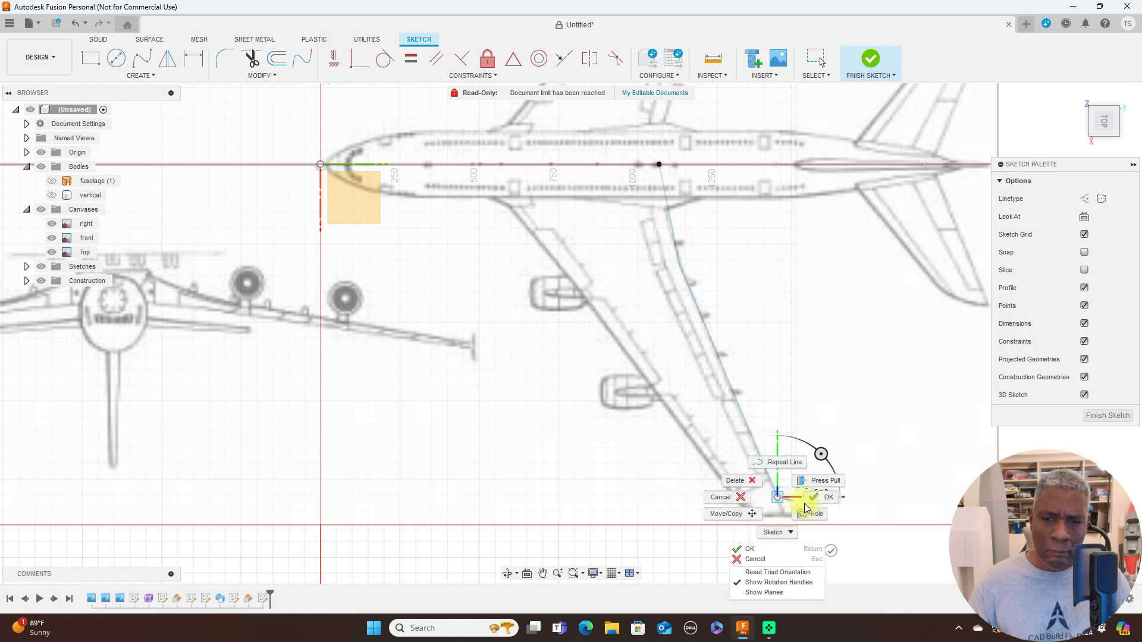
click(818, 496)
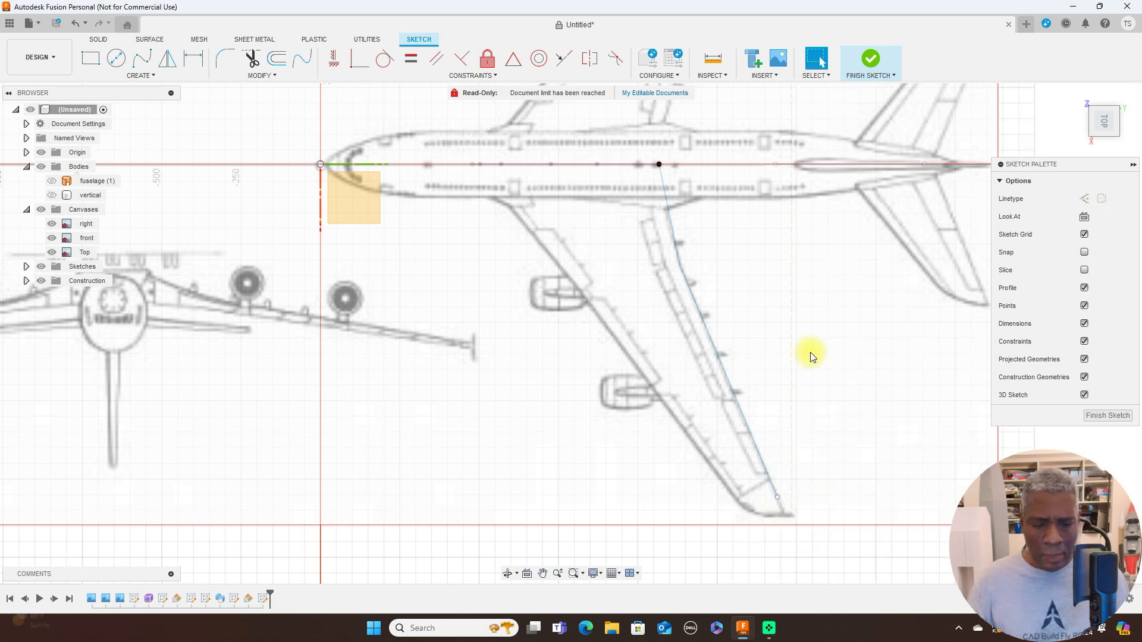
Step: Draw the leading edge as one line from the chord's front endpoint to the start of the wingtip curve, and finish the sketch
key(l)
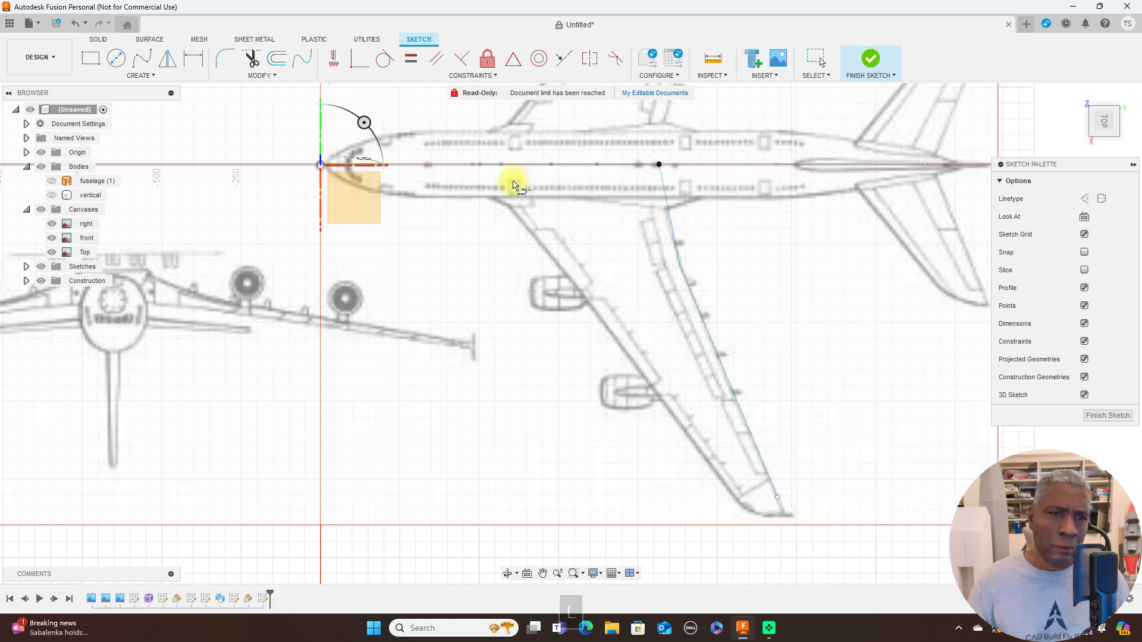
click(473, 165)
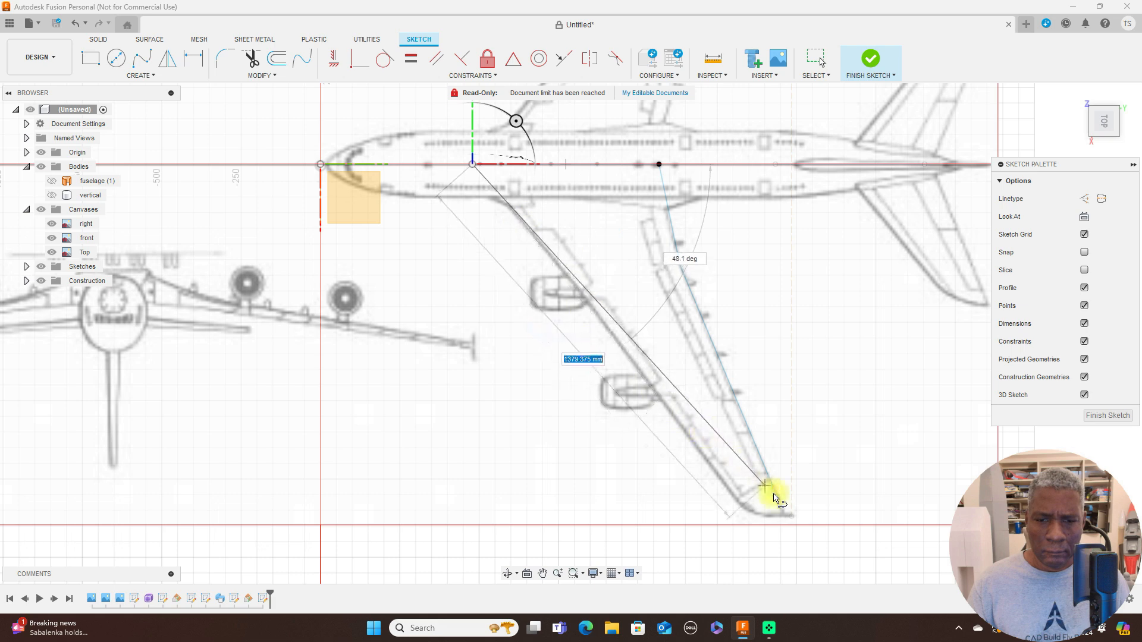
click(734, 498)
right_click(759, 501)
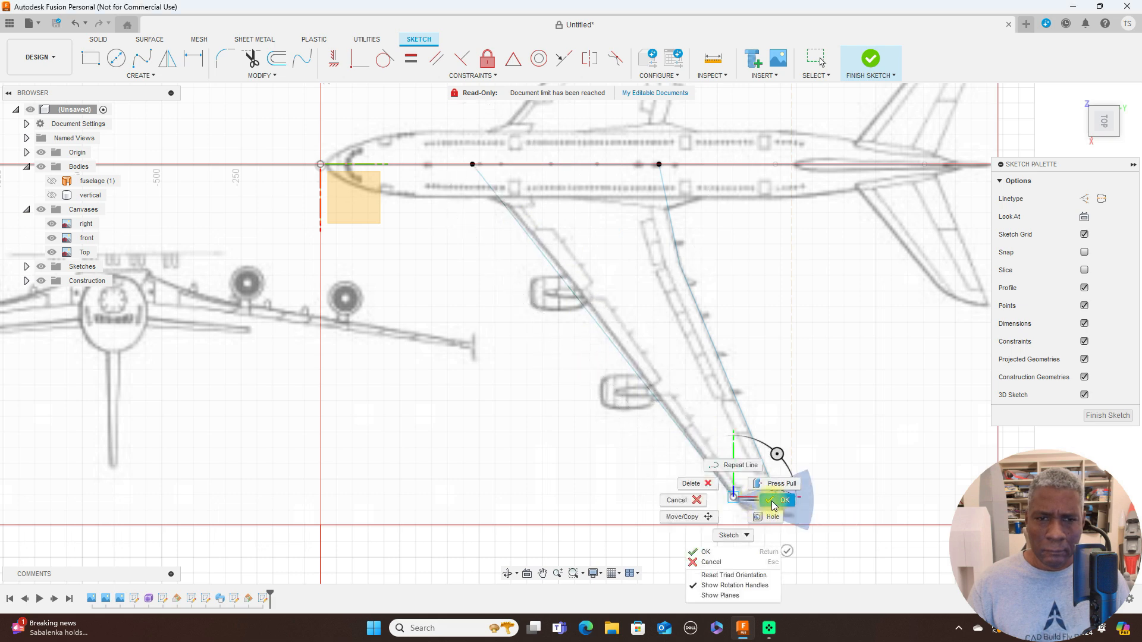
click(772, 504)
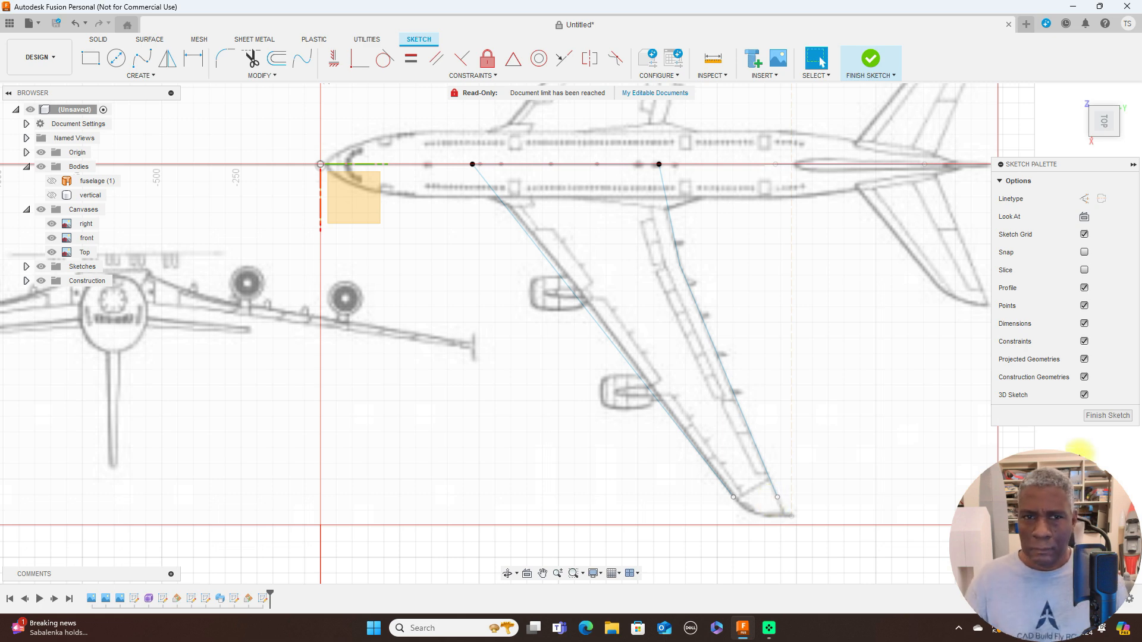
click(1104, 416)
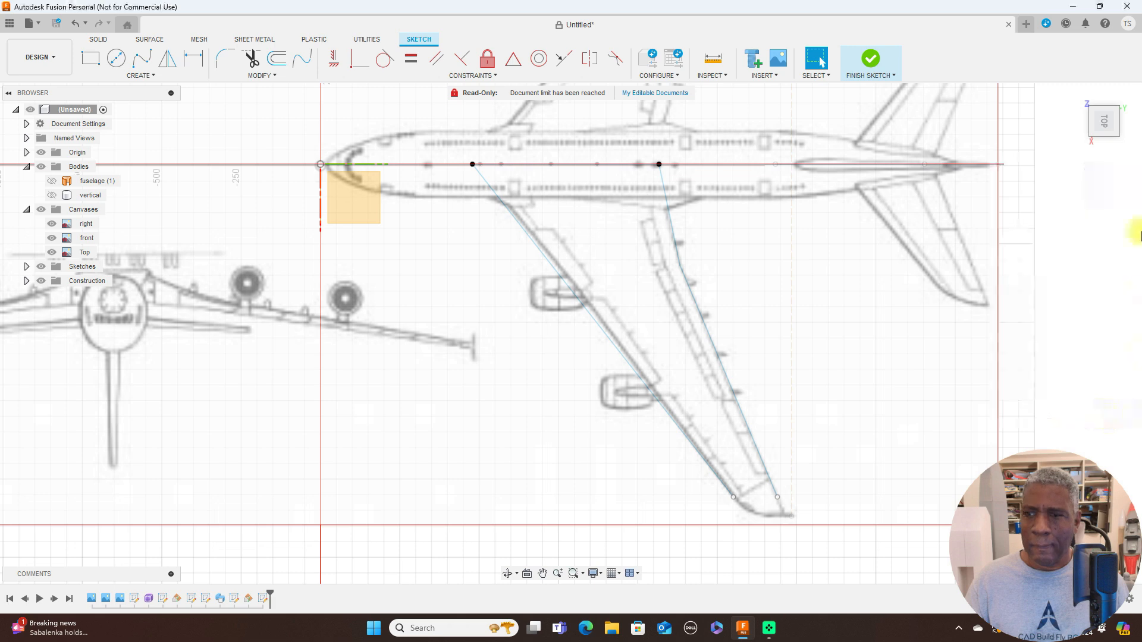
Step: Start a Path + Guide Rail sweep with both halves of the root airfoil as profiles
click(1107, 146)
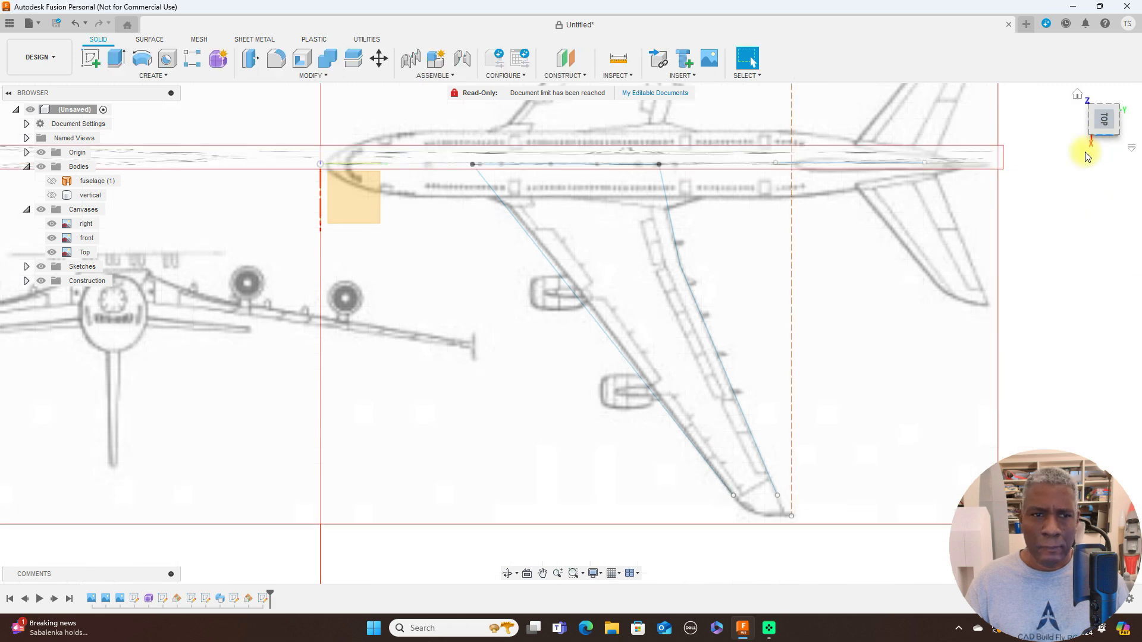
scroll(753, 199, up, 3)
middle_drag(780, 188, 861, 135)
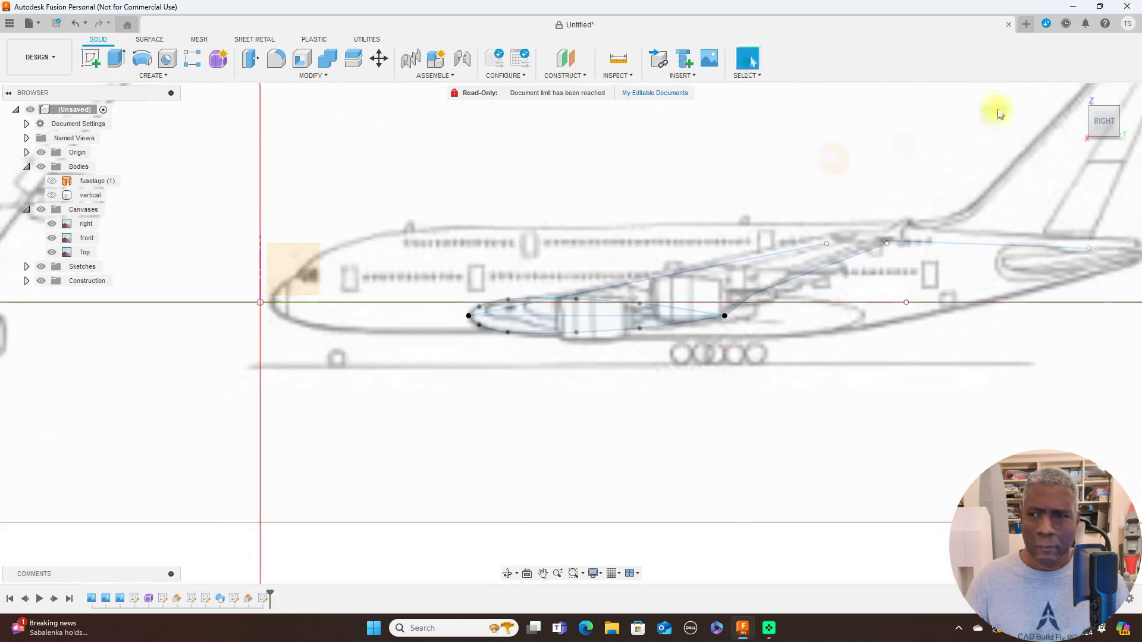
drag(1091, 122, 1139, 153)
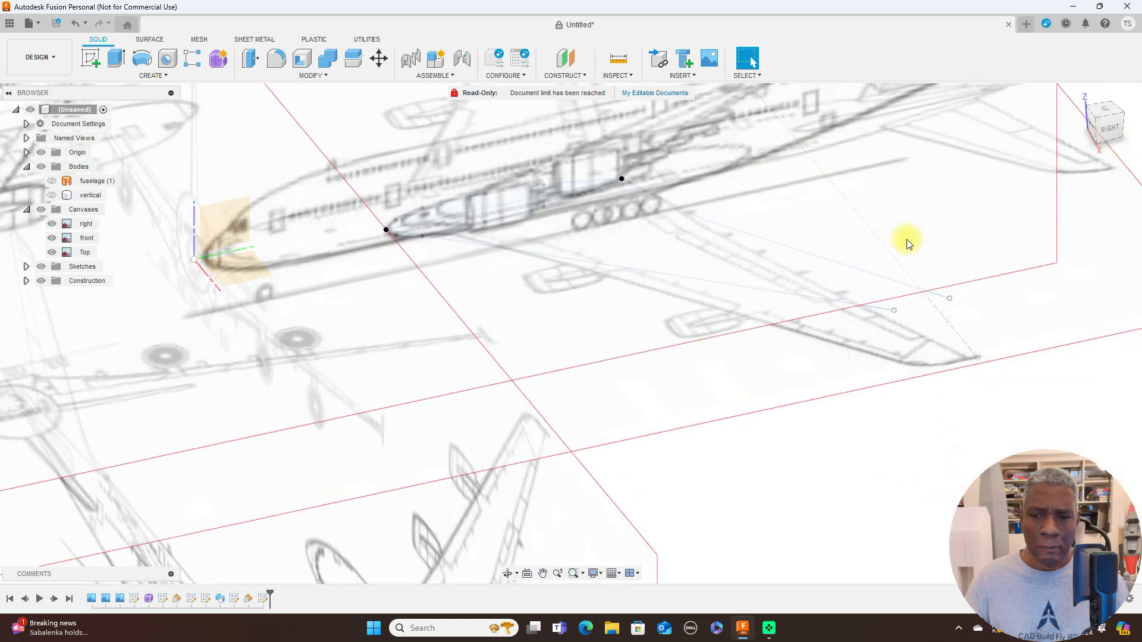
scroll(904, 245, up, 1)
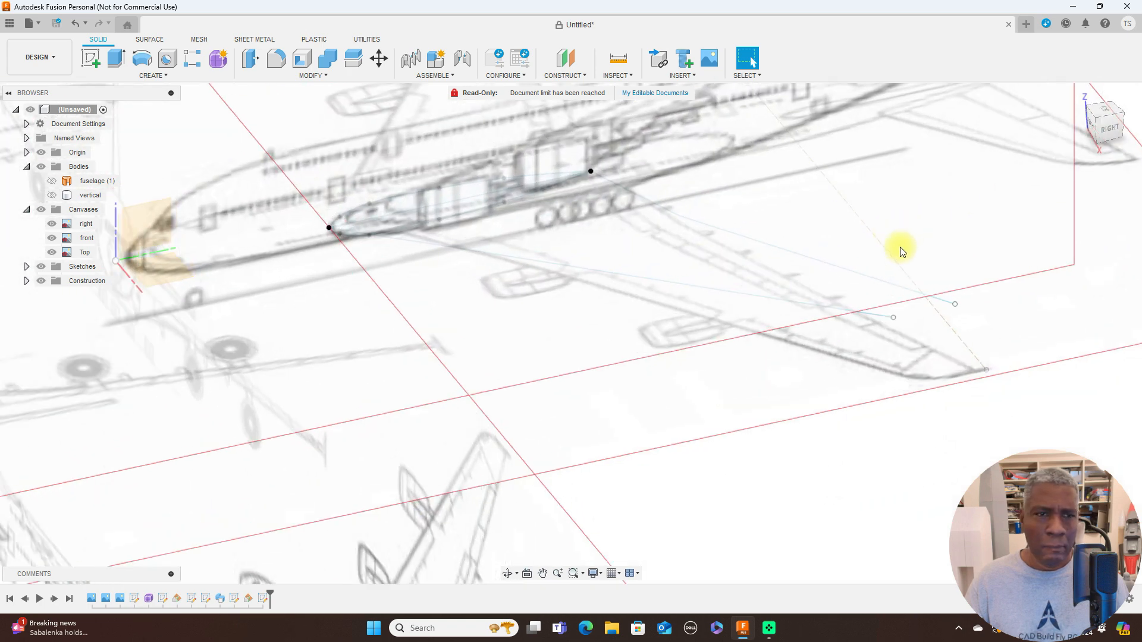
click(171, 75)
click(142, 160)
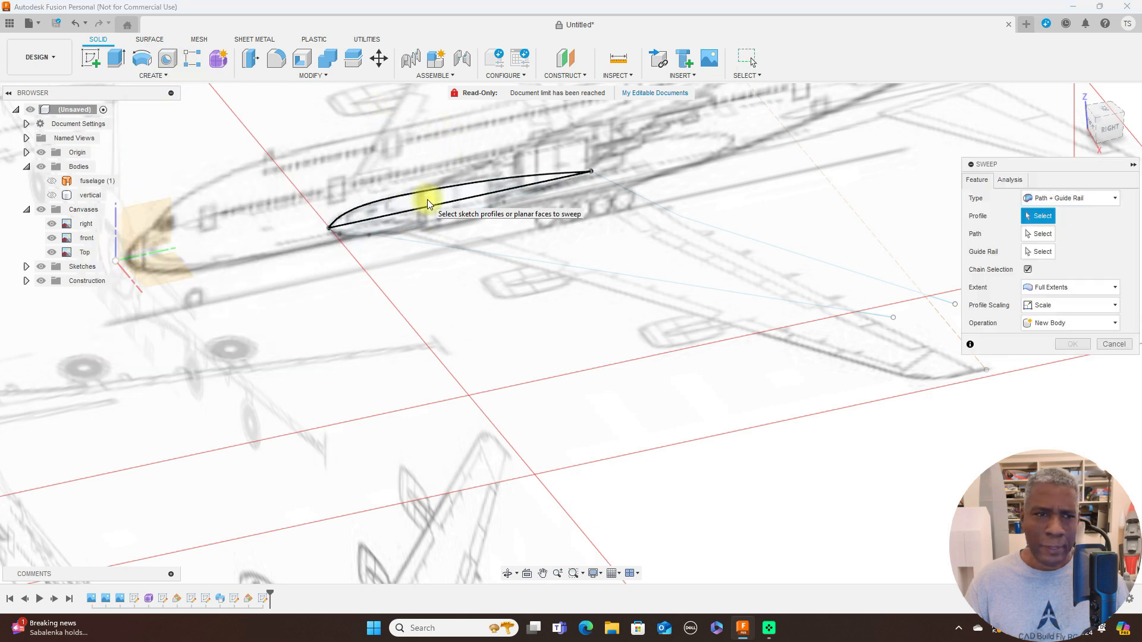
click(427, 201)
click(426, 215)
Step: Sweep the airfoil along the leading-edge line, with the trailing-edge lines as guide rail, to create the wing as a new body
click(1040, 234)
click(517, 258)
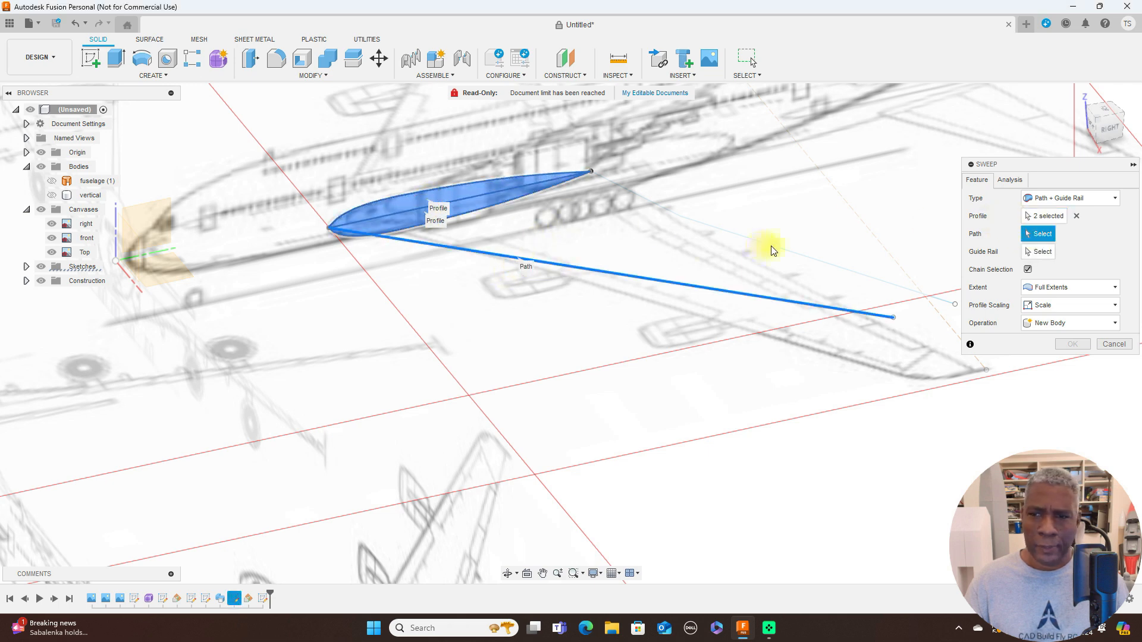
click(1040, 252)
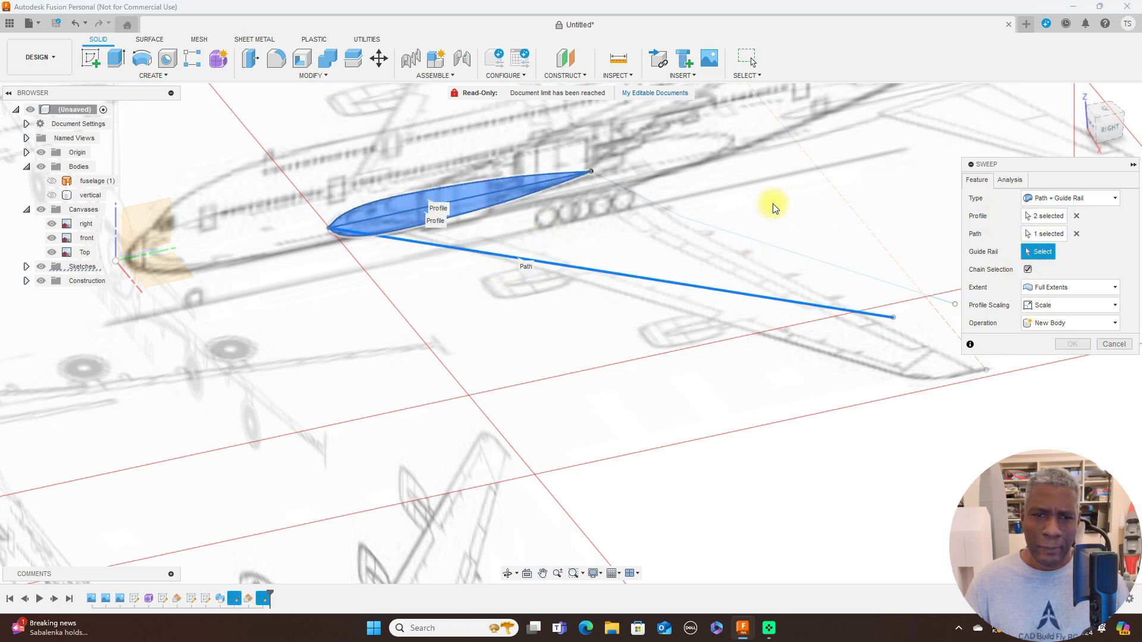
click(738, 234)
click(1090, 379)
click(1107, 129)
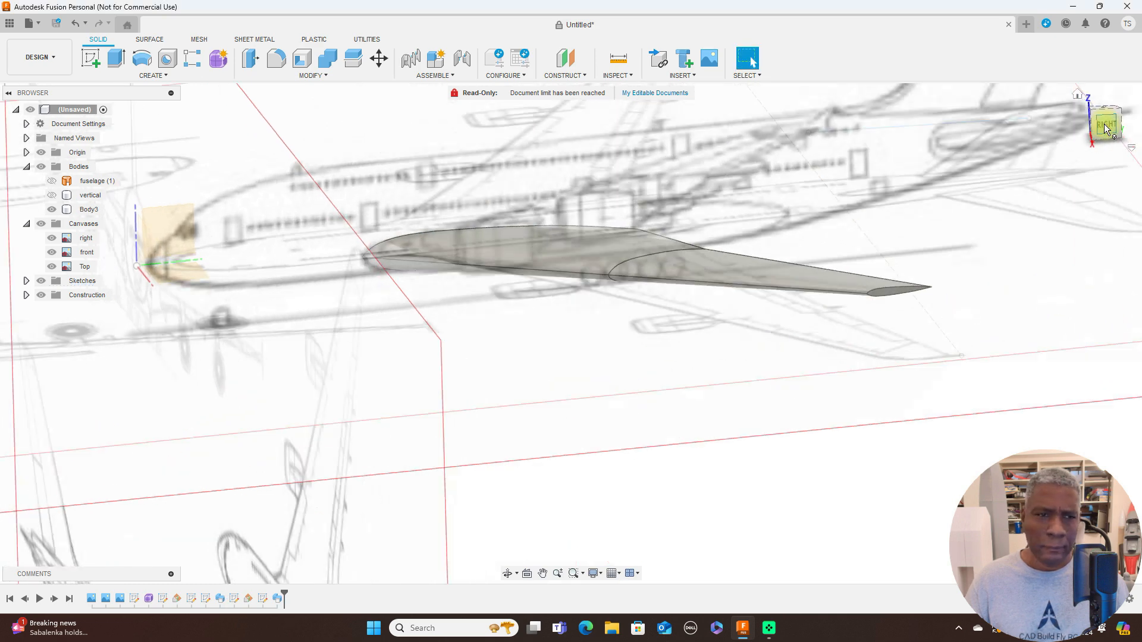
click(1084, 123)
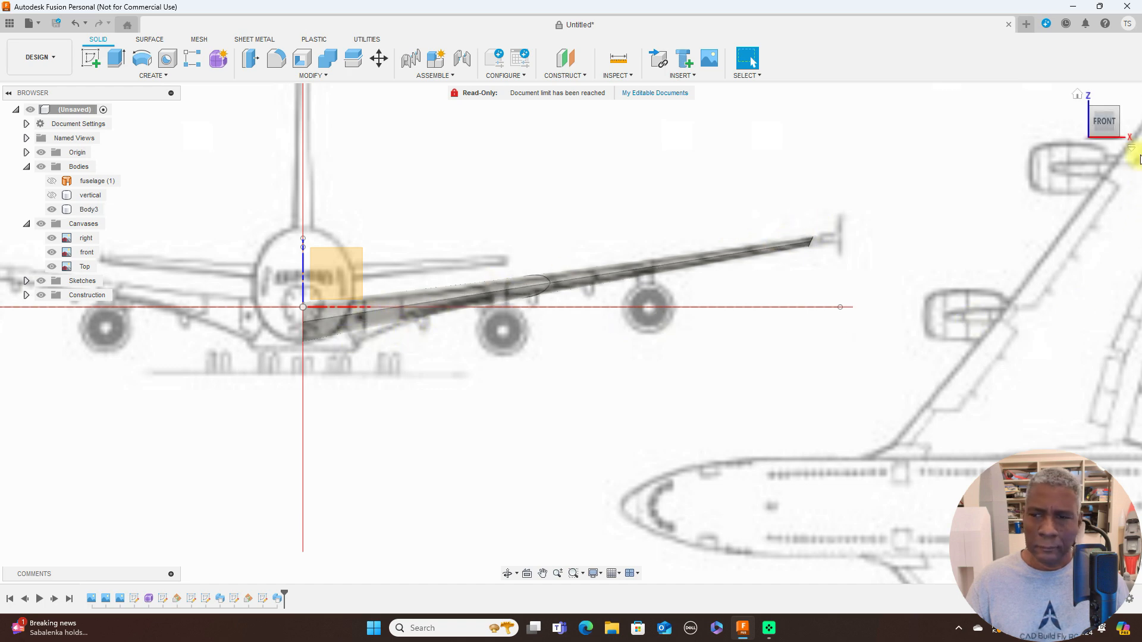
Step: Check the swept wing against the side, top and front blueprint canvases
click(1130, 127)
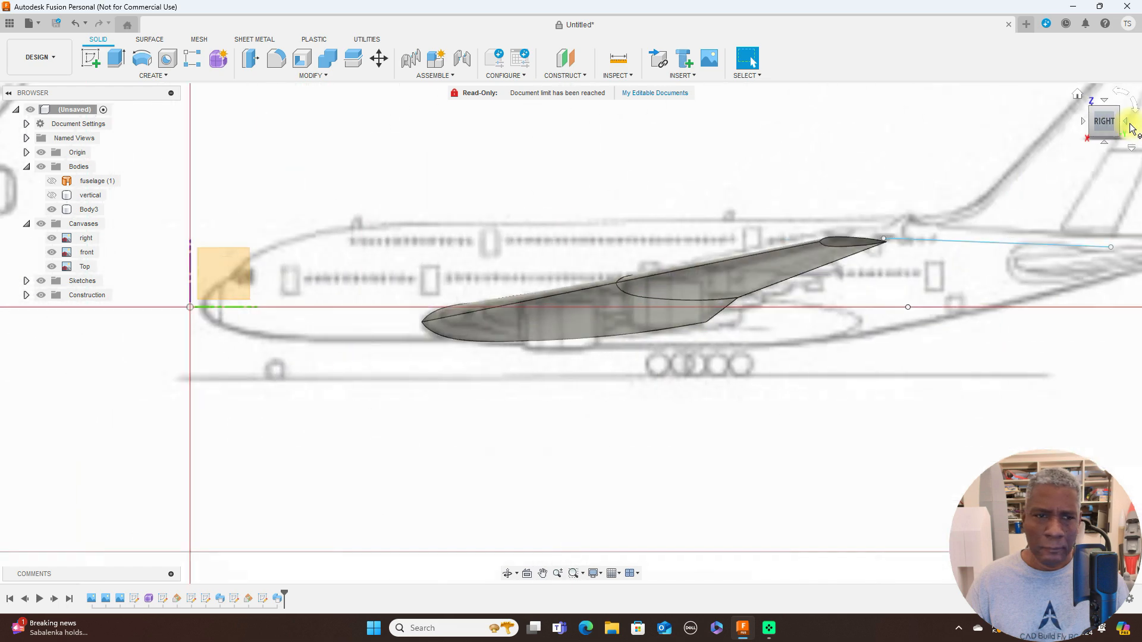
click(1104, 100)
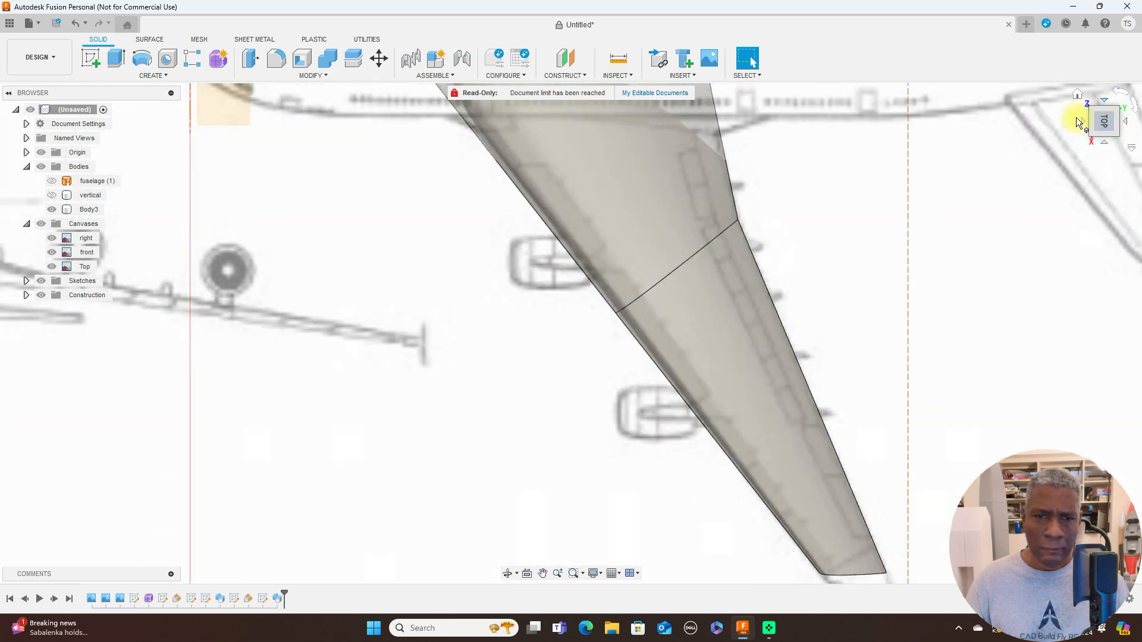
scroll(940, 262, down, 3)
middle_drag(938, 242, 876, 309)
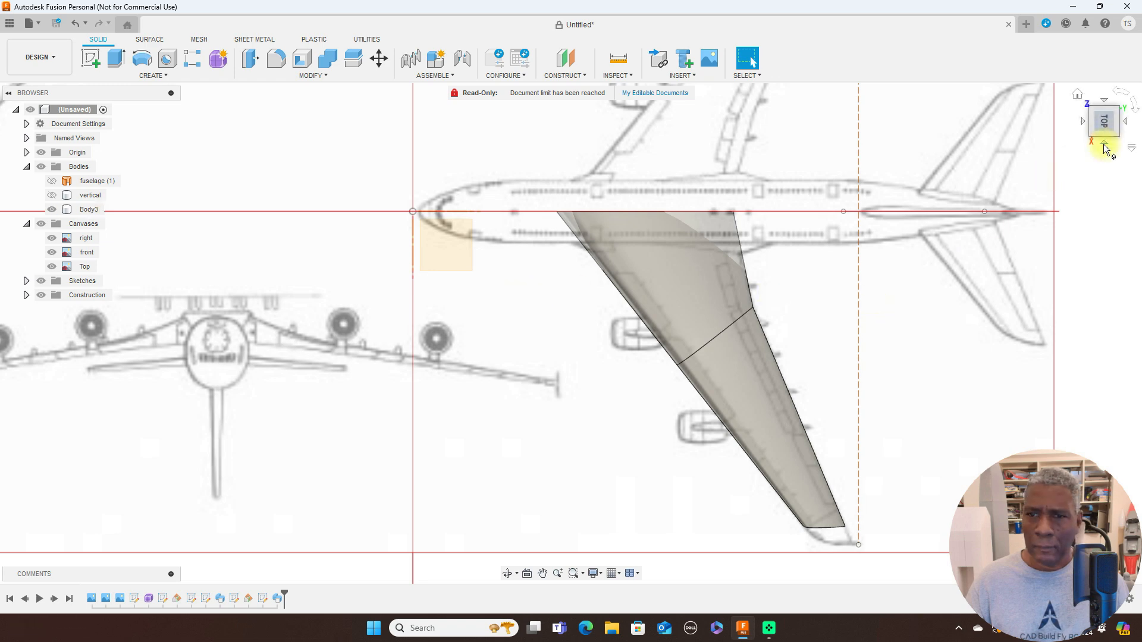
click(1104, 147)
click(1083, 122)
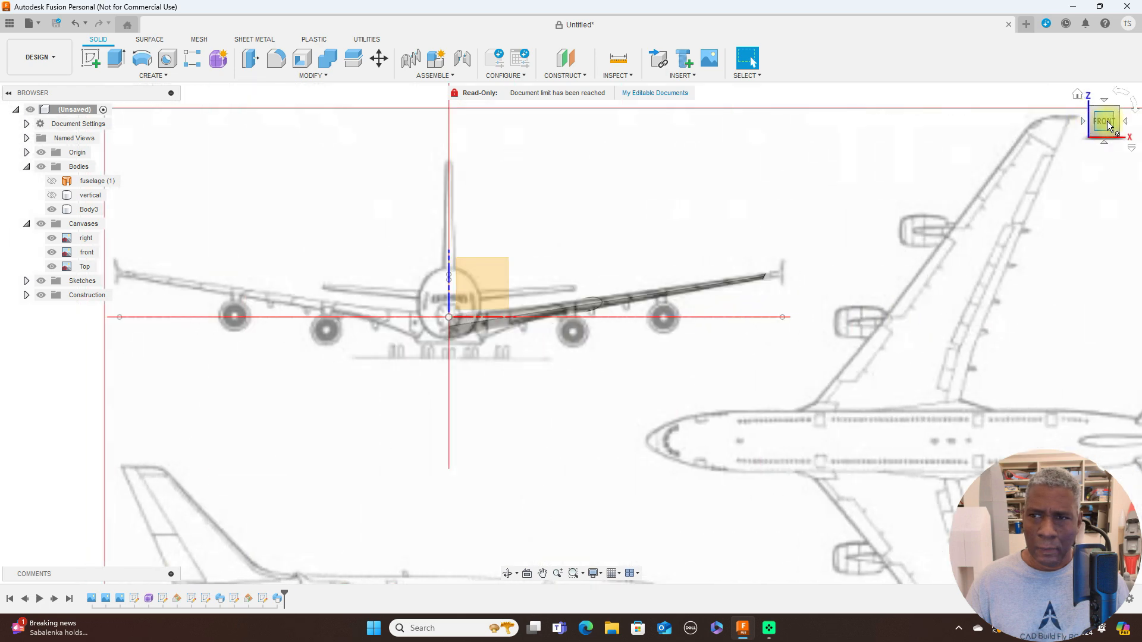
click(1126, 124)
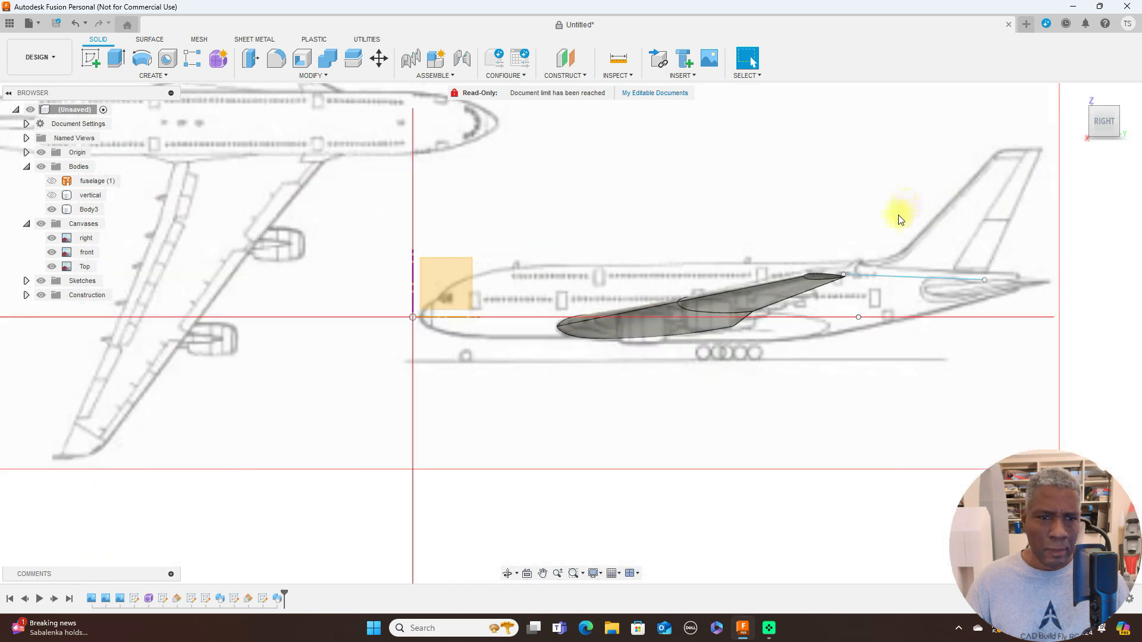
scroll(851, 291, up, 3)
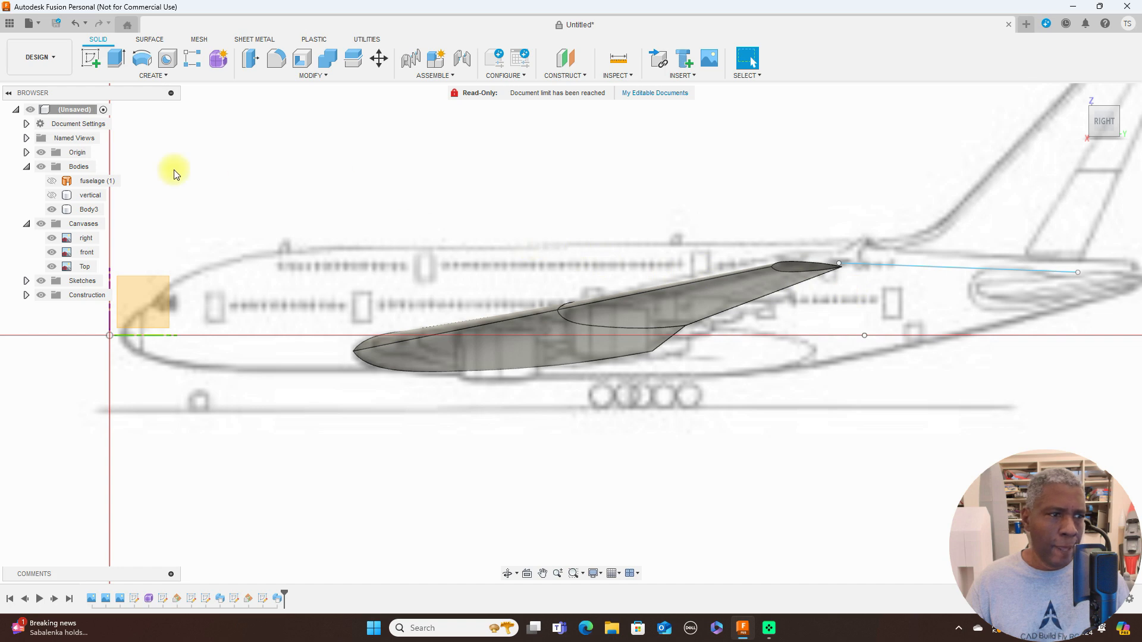
Step: Show the vertical and fuselage bodies to view them together with the wing in side view
click(56, 197)
click(52, 195)
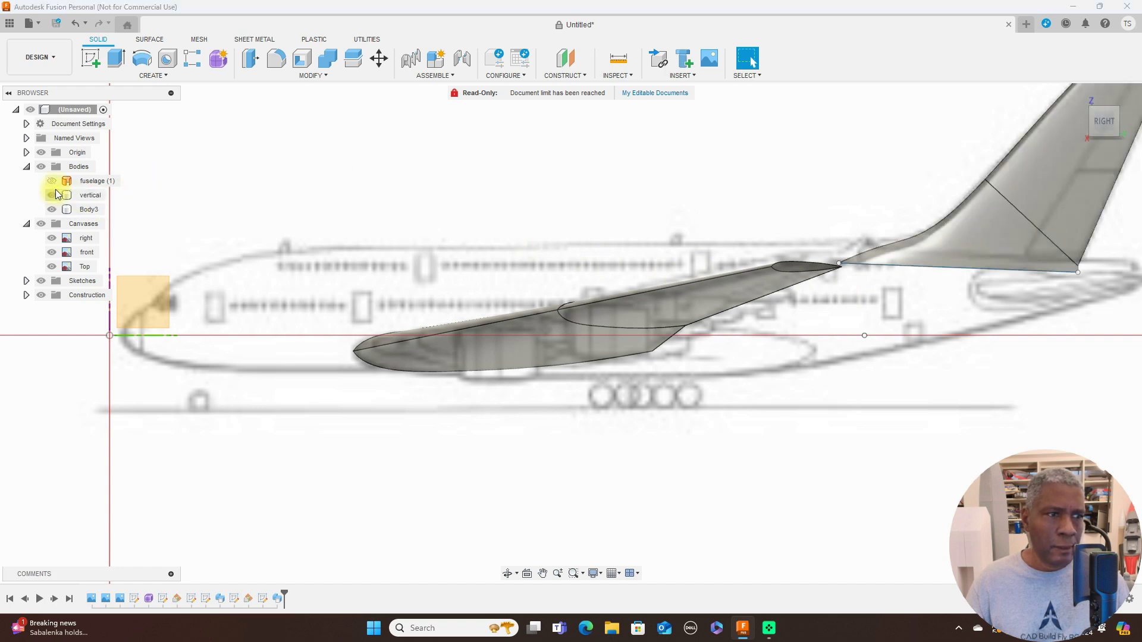
click(52, 181)
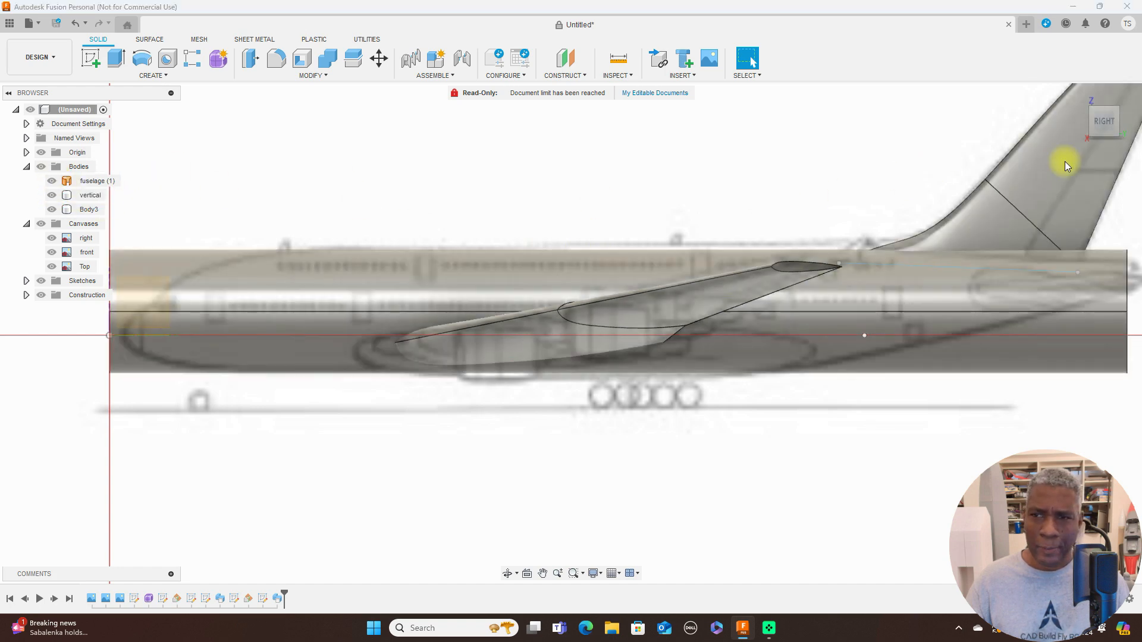
mouse_move(1101, 124)
mouse_down()
mouse_move(54, 157)
mouse_move(75, 130)
mouse_move(96, 158)
mouse_move(54, 157)
mouse_move(1058, 169)
mouse_move(936, 102)
mouse_move(940, 134)
mouse_move(1045, 140)
mouse_move(1096, 127)
mouse_up()
click(1099, 125)
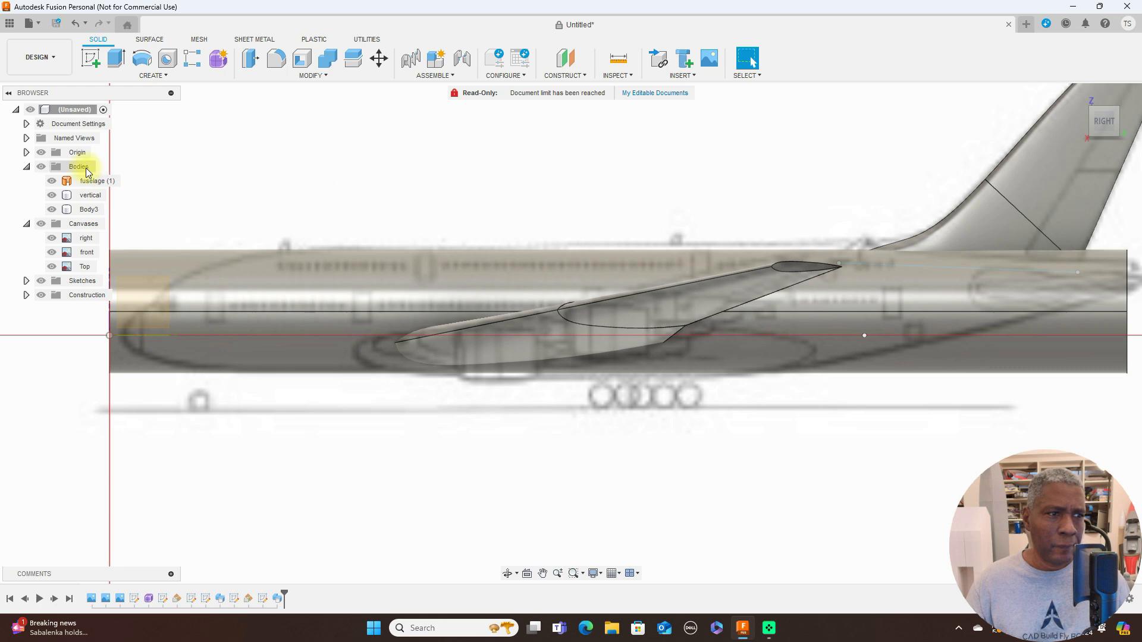
Step: Hide the fuselage, vertical and wing bodies to clear the side-view blueprint around the tail
click(52, 181)
click(52, 195)
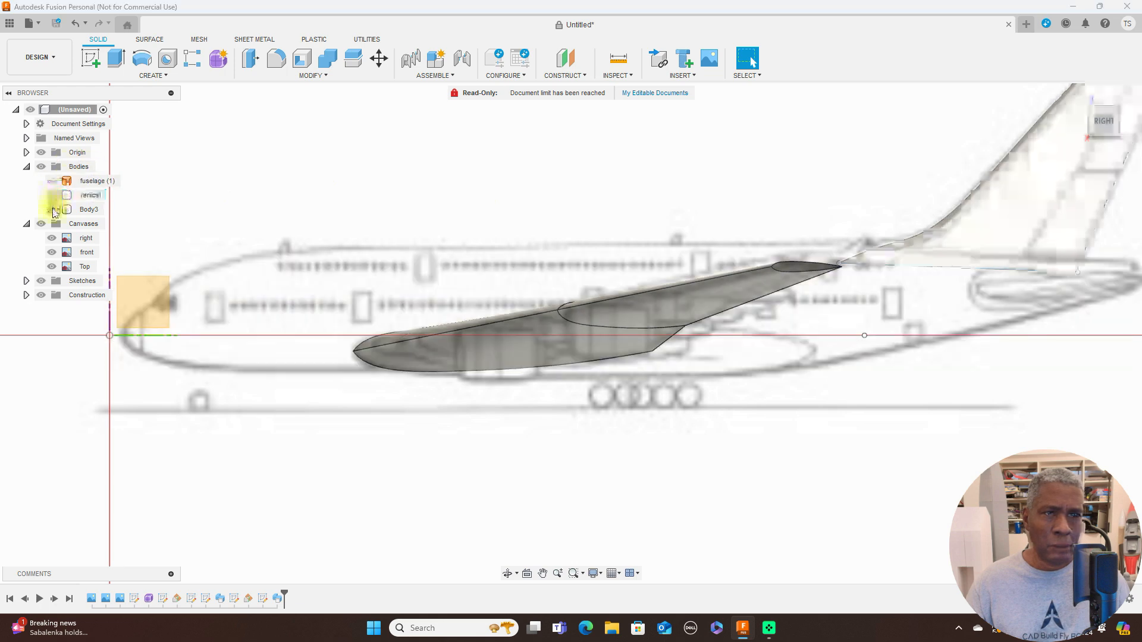
click(52, 210)
scroll(882, 226, up, 2)
scroll(889, 222, down, 2)
middle_drag(894, 187, 810, 177)
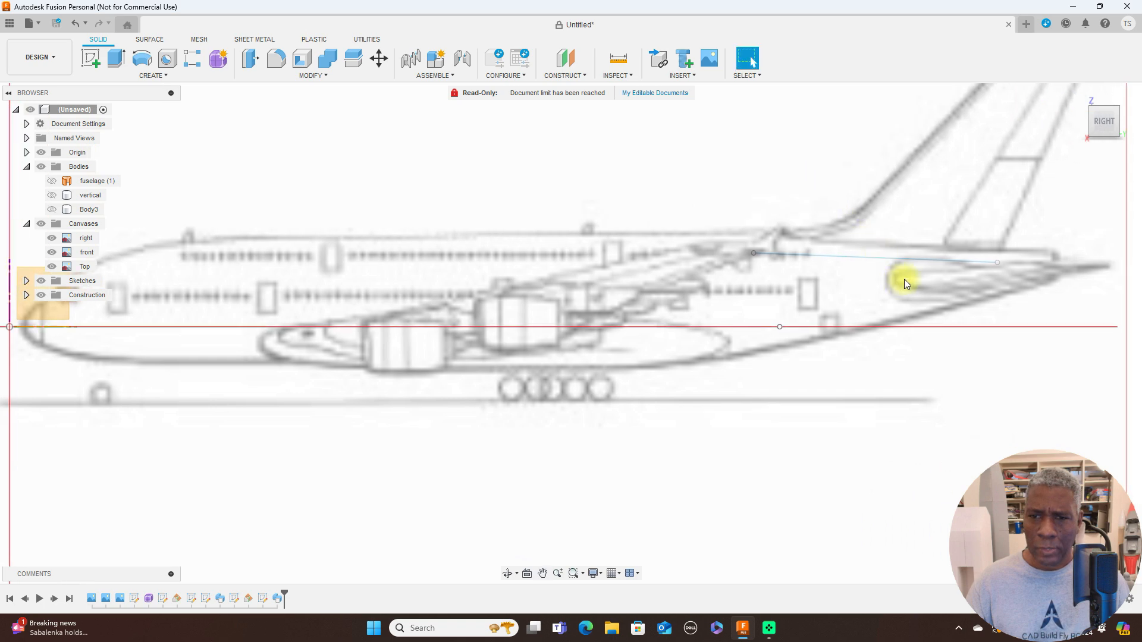
scroll(904, 280, down, 2)
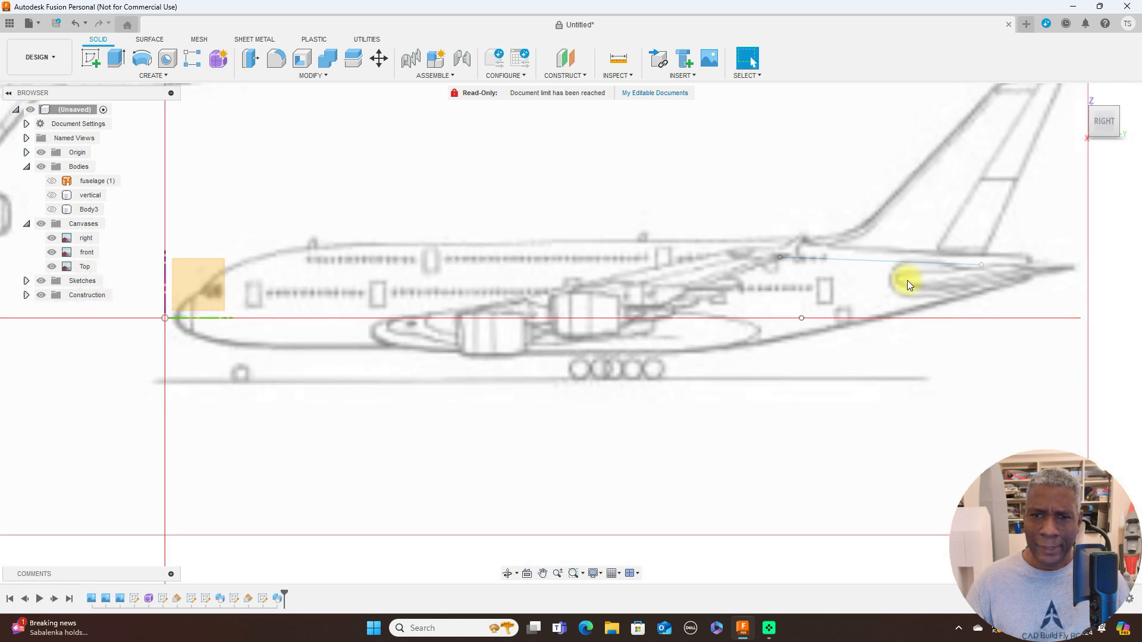
Step: Start a sketch on the side-view origin plane and draw a horizontal chord line about 416 mm long from the tailplane's front to the tail's end
click(91, 59)
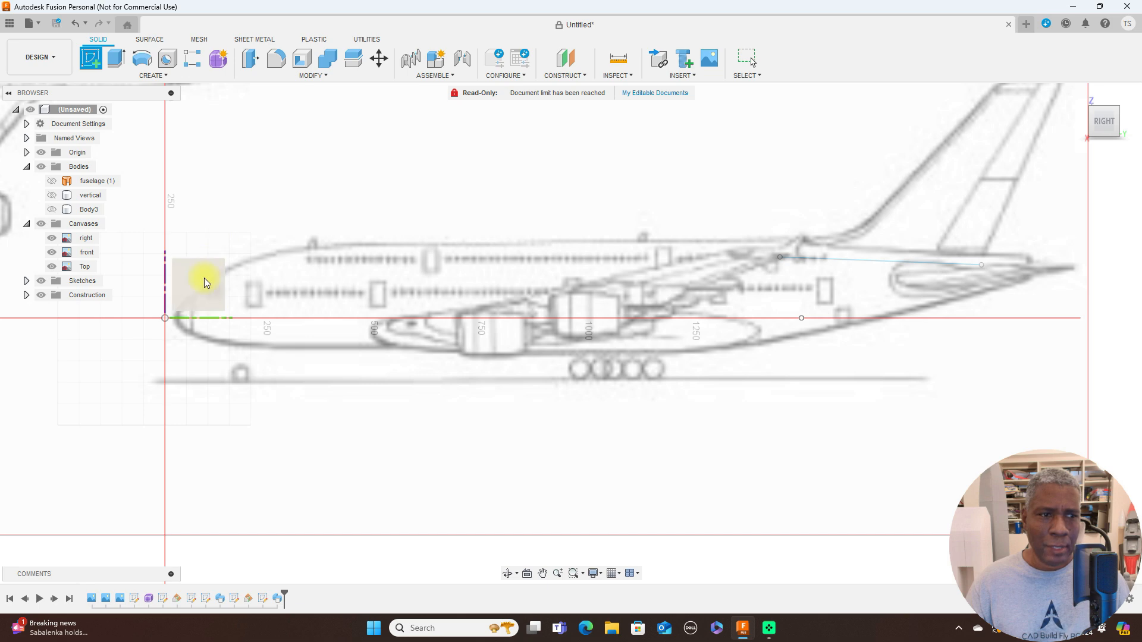
click(205, 278)
mouse_move(874, 181)
middle_down()
mouse_move(599, 148)
mouse_move(292, 136)
middle_up()
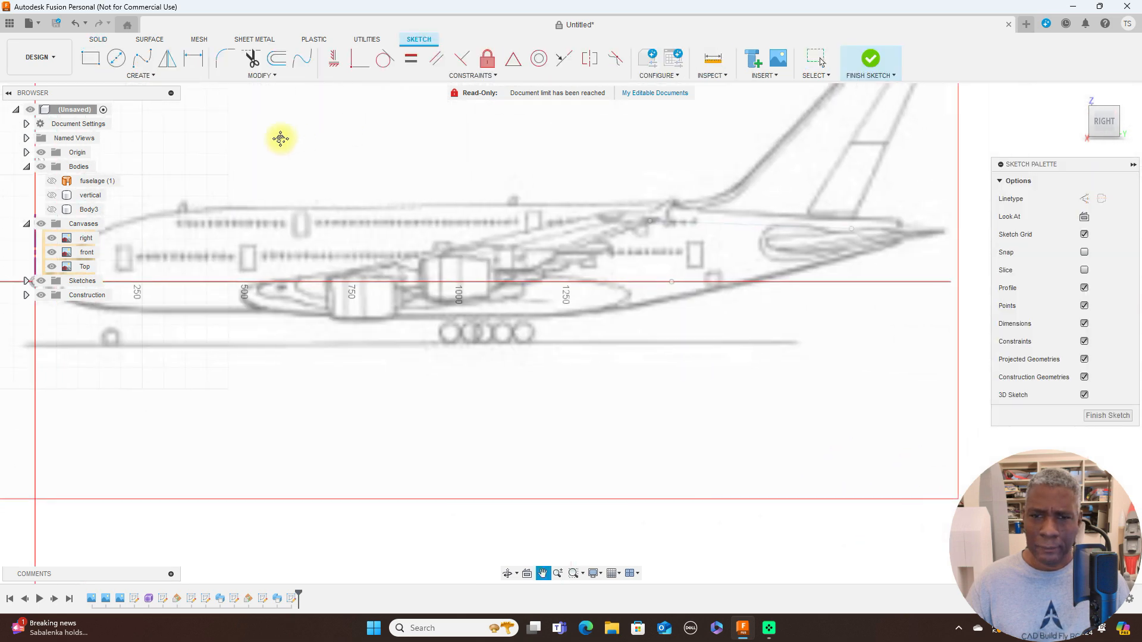
scroll(712, 355, up, 2)
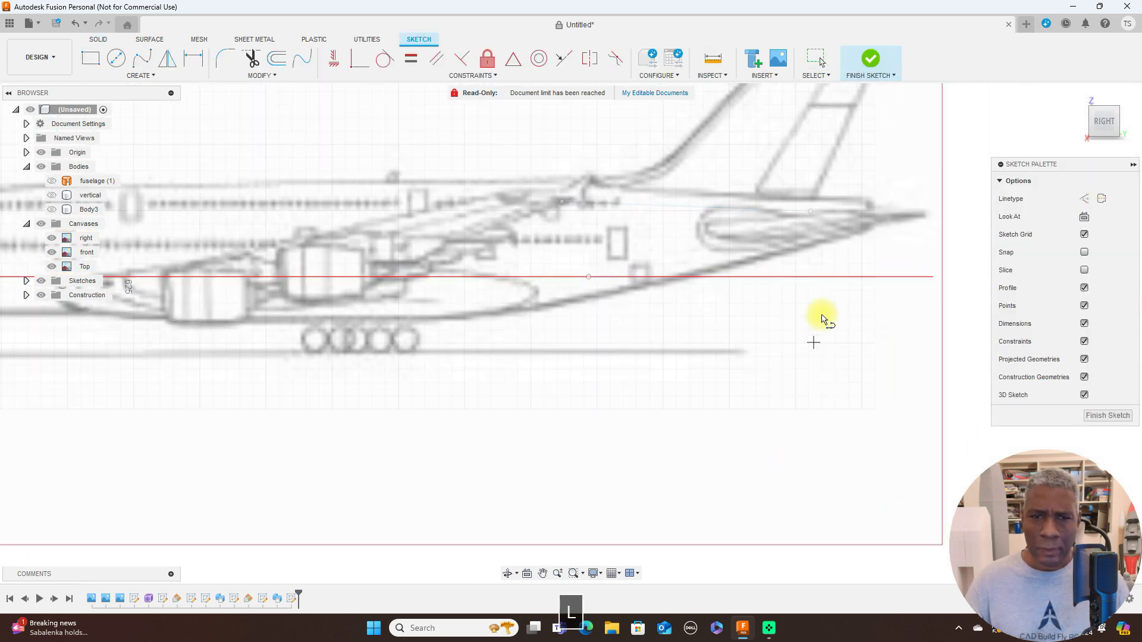
click(705, 227)
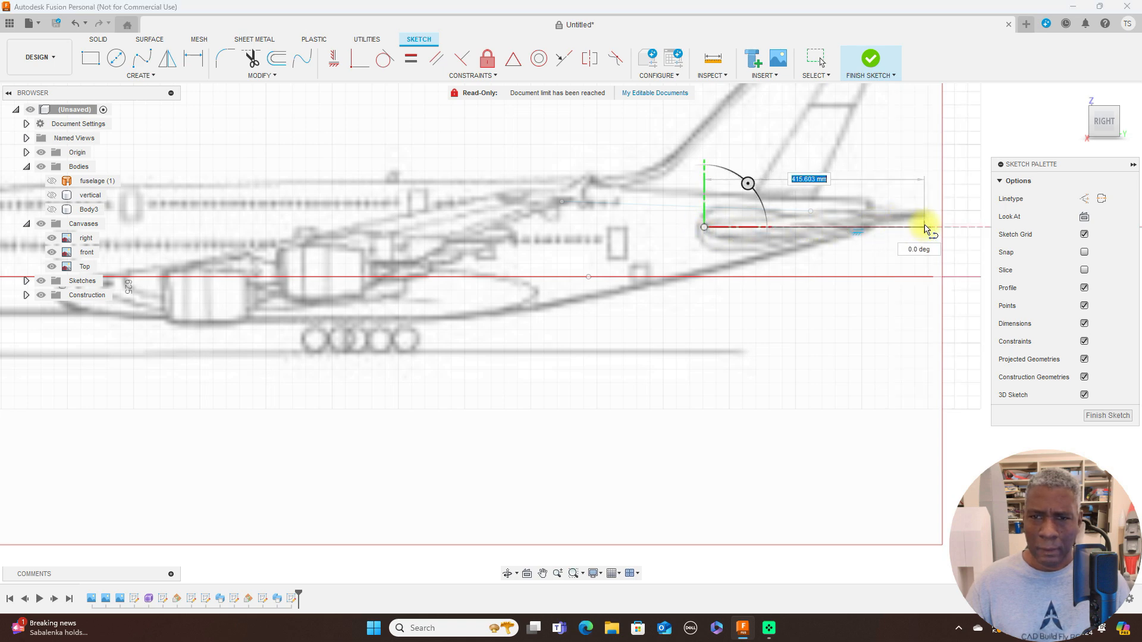
click(925, 226)
right_click(925, 226)
click(964, 223)
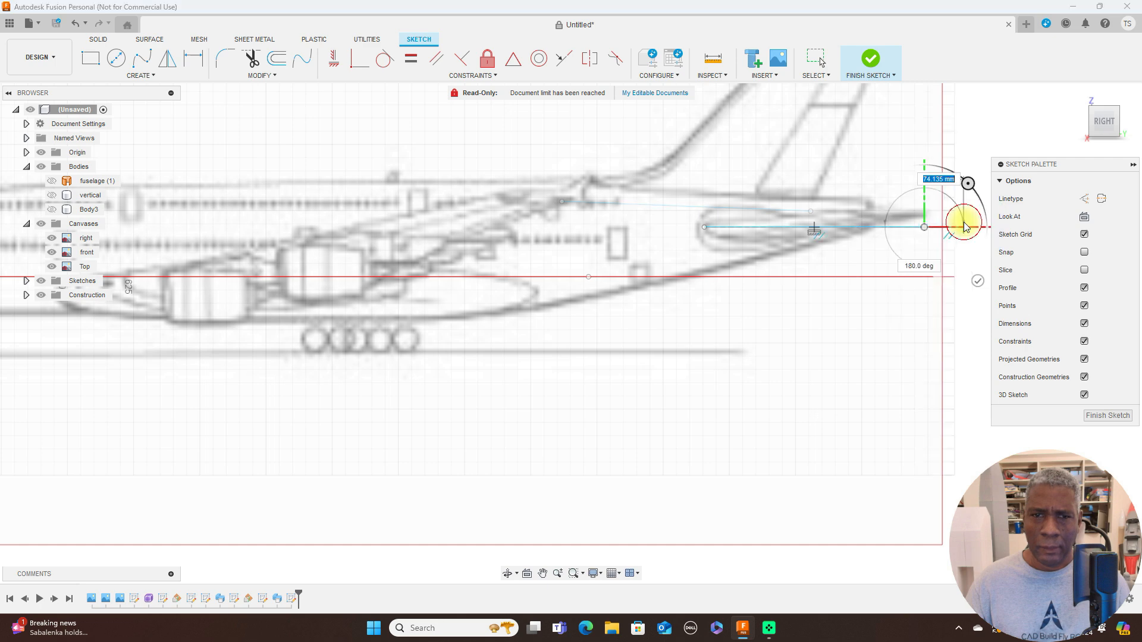
Step: Hide Sketch2 to remove its line from the view of the tail
click(1103, 103)
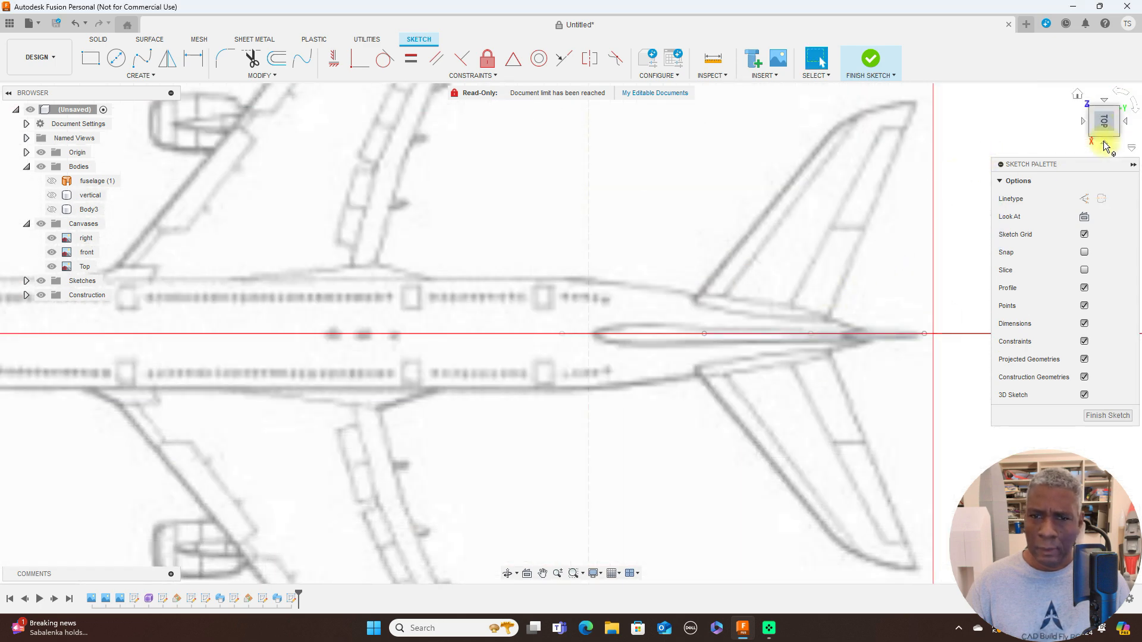
click(1104, 143)
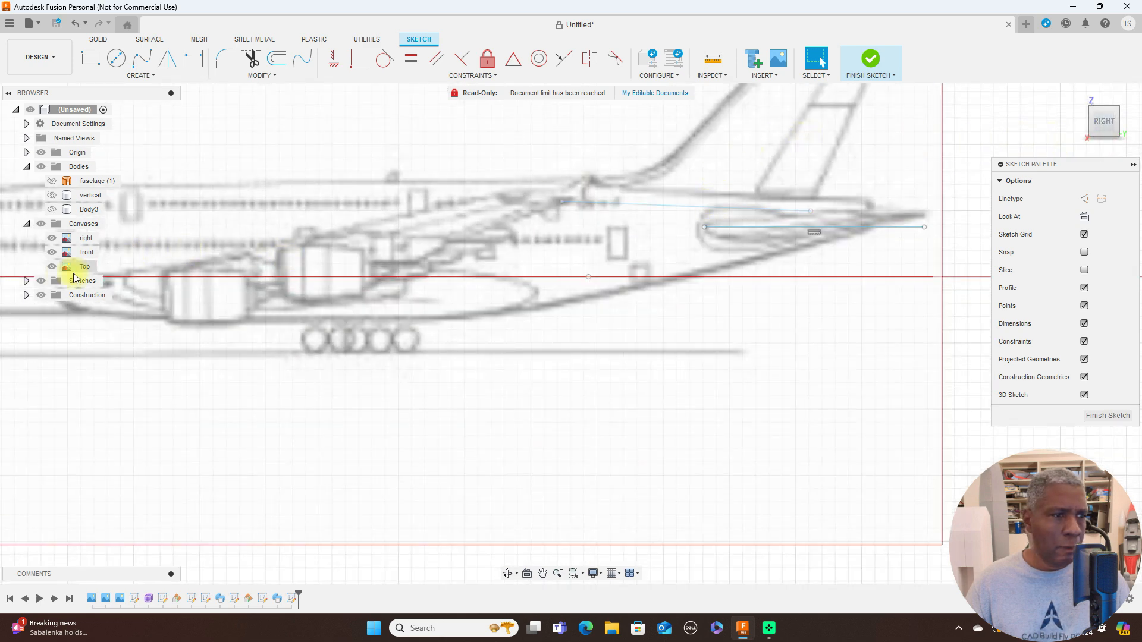
click(26, 281)
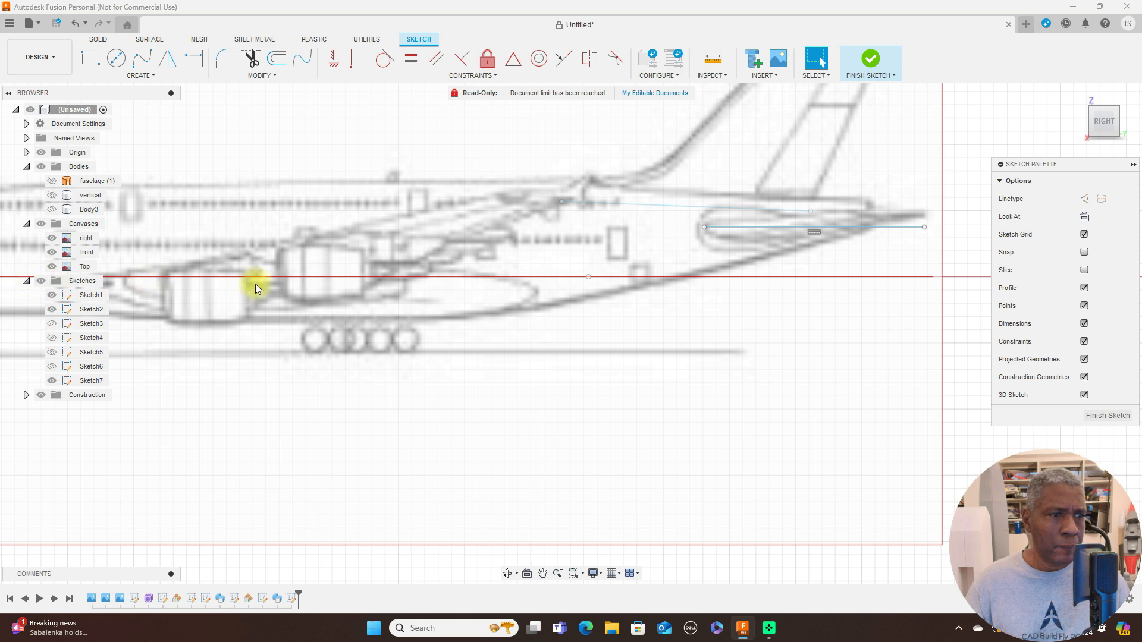
click(52, 309)
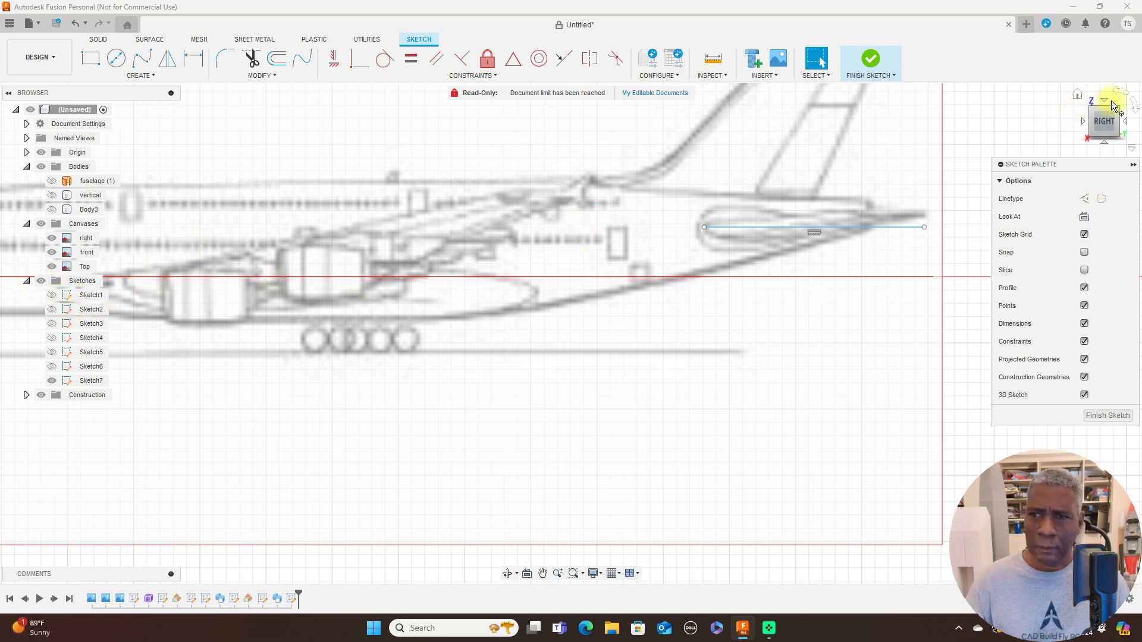
Step: Against the top view, move the chord line's front endpoint forward along the centreline and its rear endpoint forward to the tailplane's trailing-edge root
click(1105, 101)
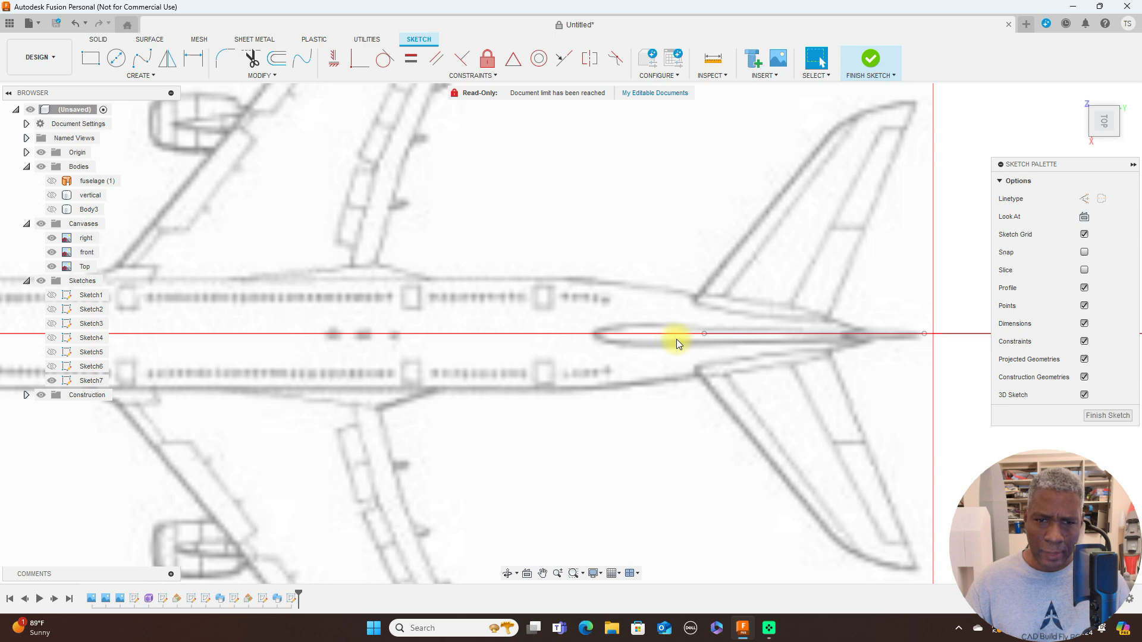
drag(704, 334, 685, 335)
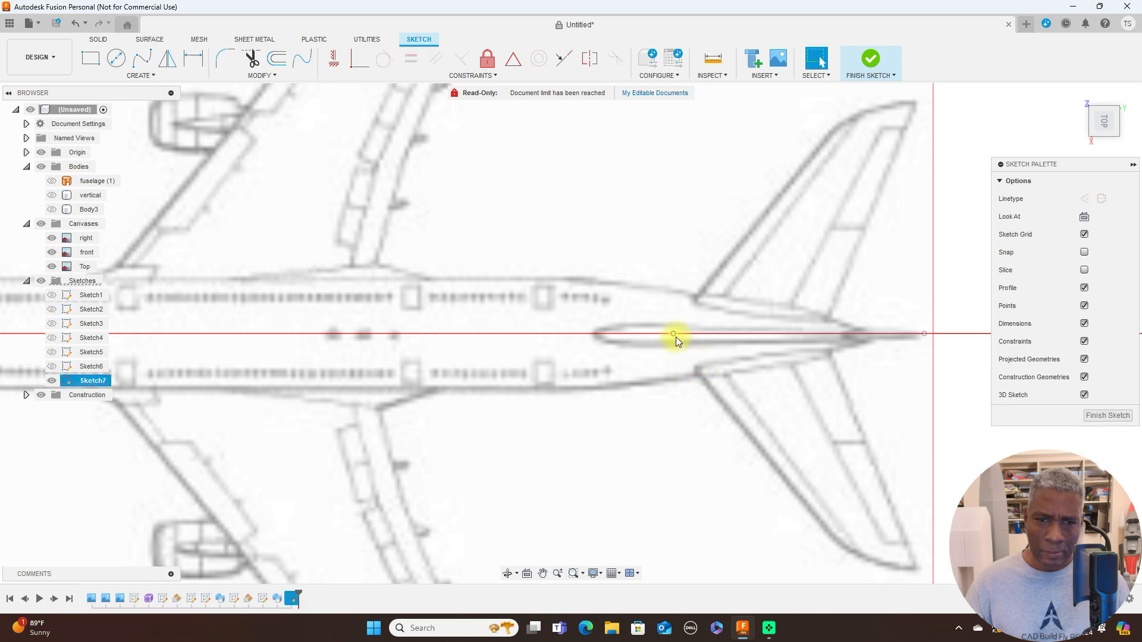
click(666, 334)
key(Escape)
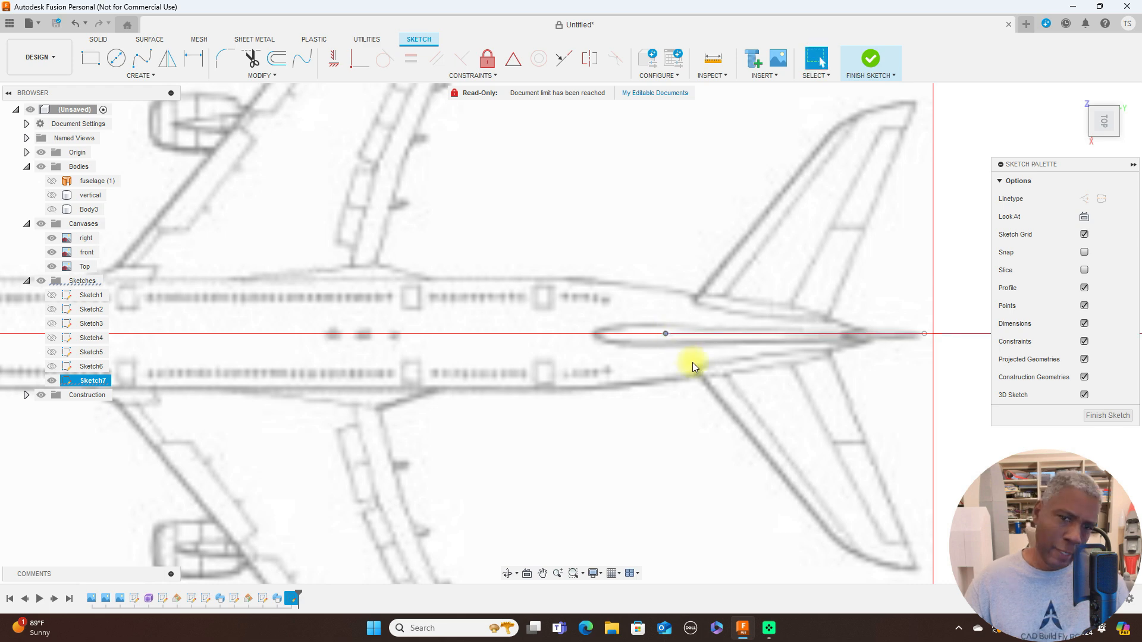
click(666, 334)
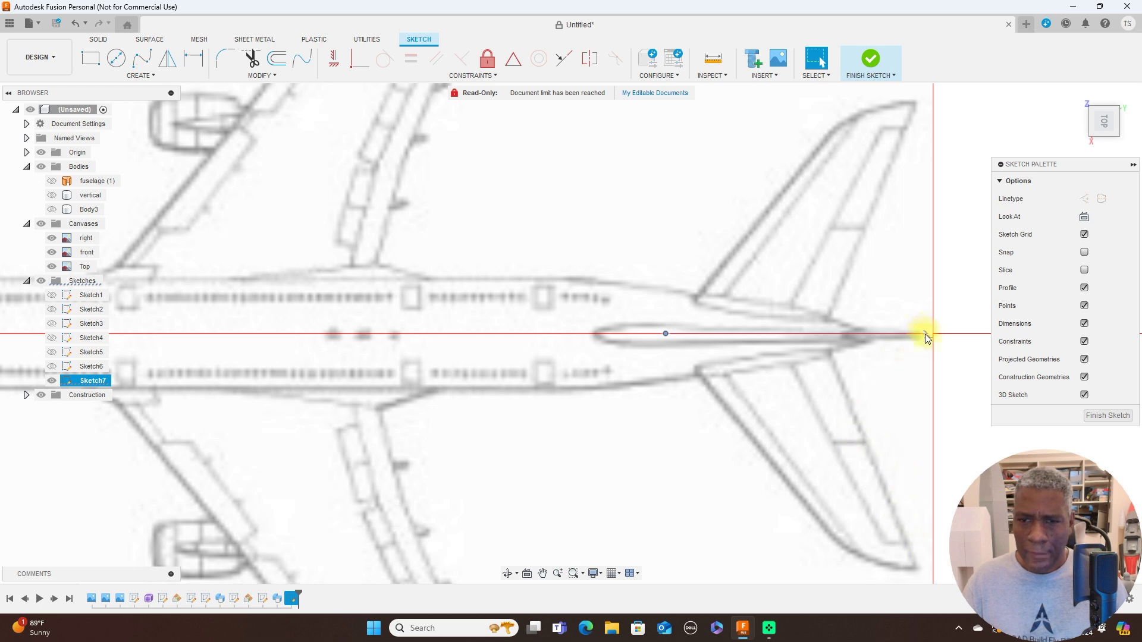
key(l)
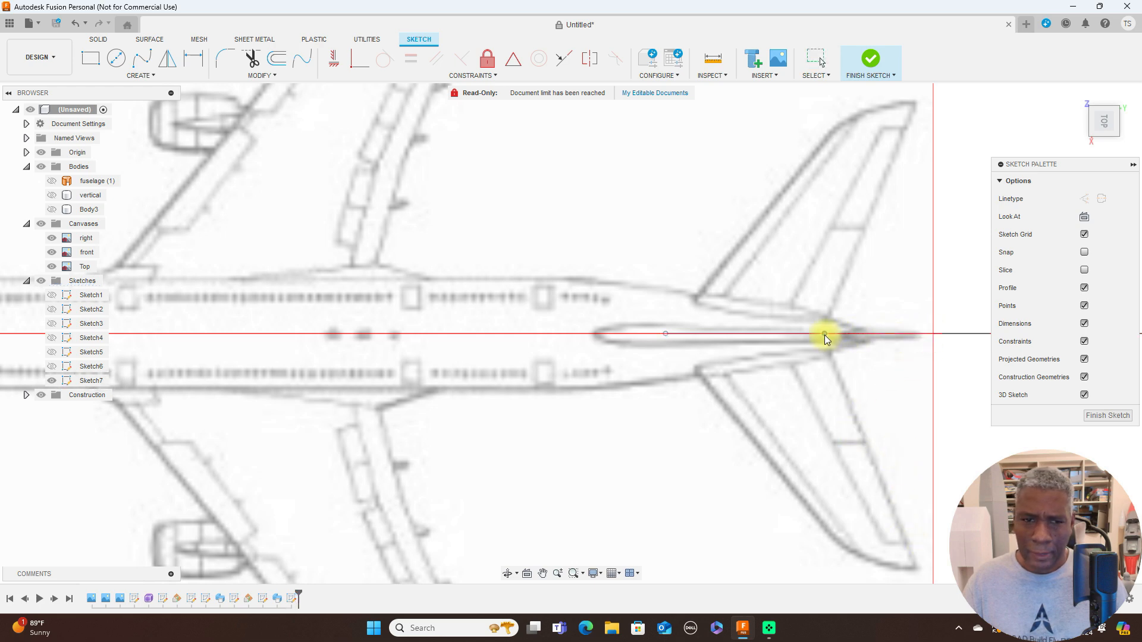
drag(825, 334, 824, 334)
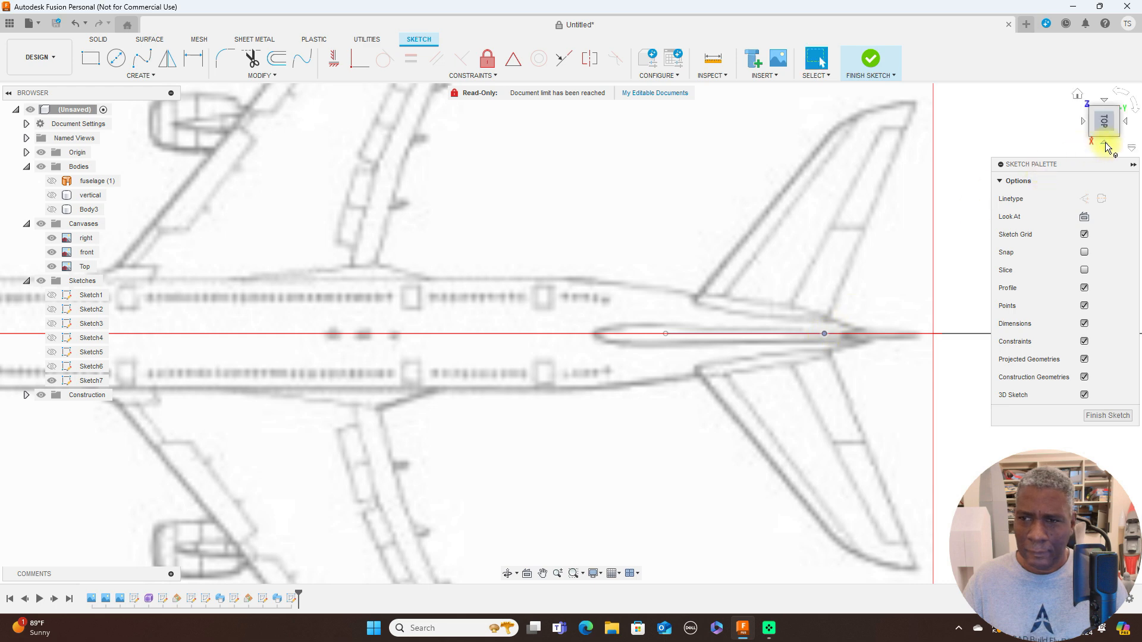
click(1106, 142)
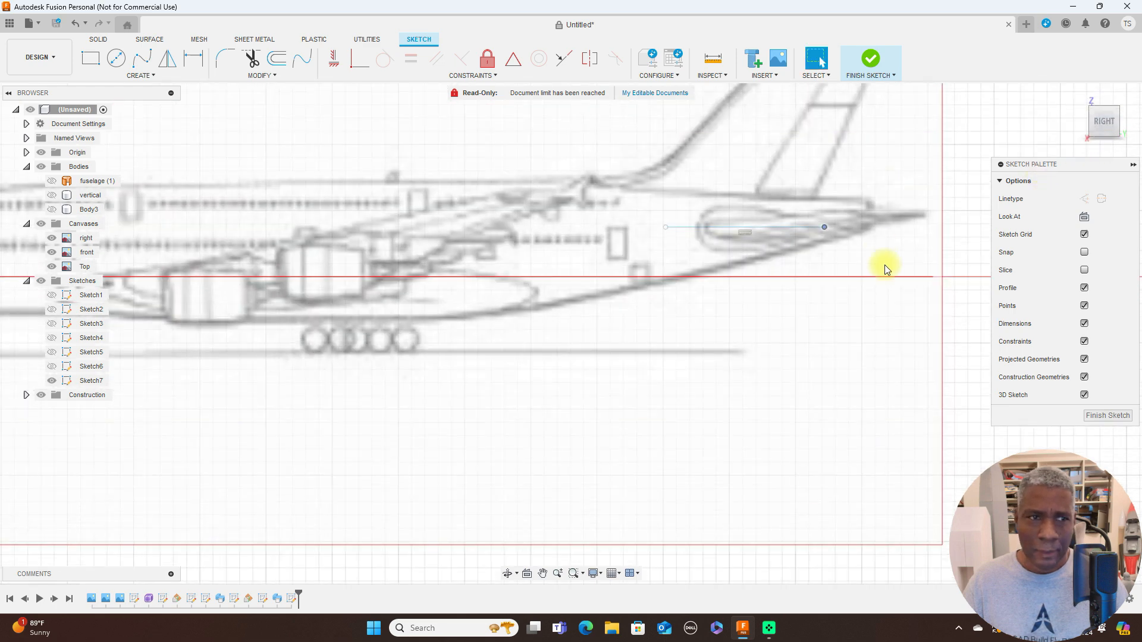
Step: Draw a five-point fit-point spline from the chord's front to rear endpoint as the airfoil's upper half, and raise its middle point to smooth the curve
scroll(884, 265, down, 3)
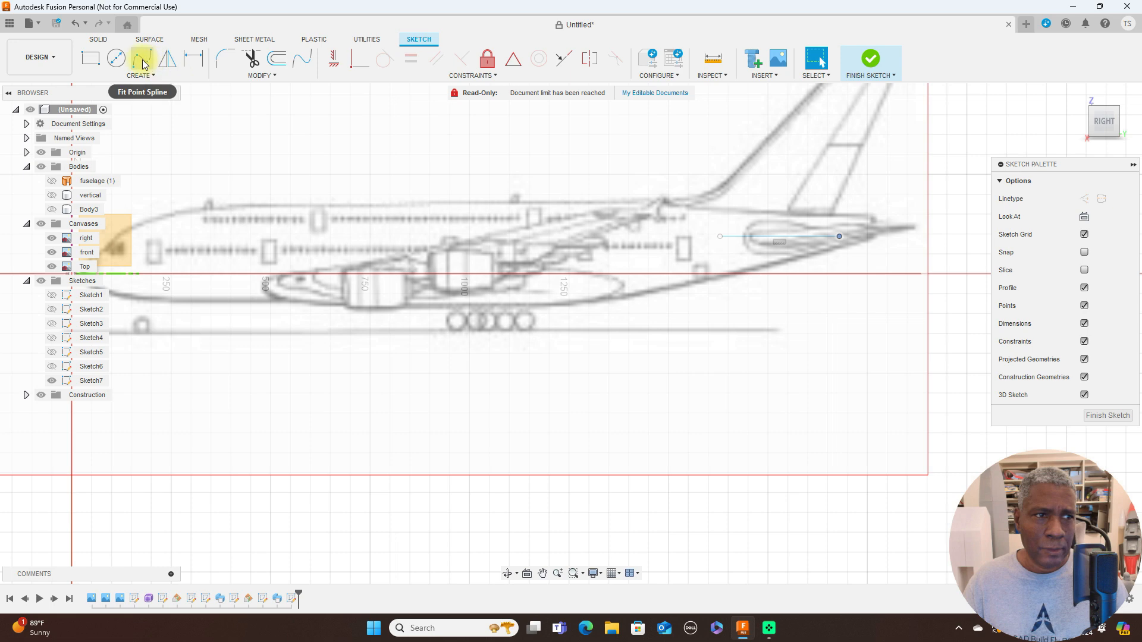
click(145, 64)
scroll(729, 238, up, 4)
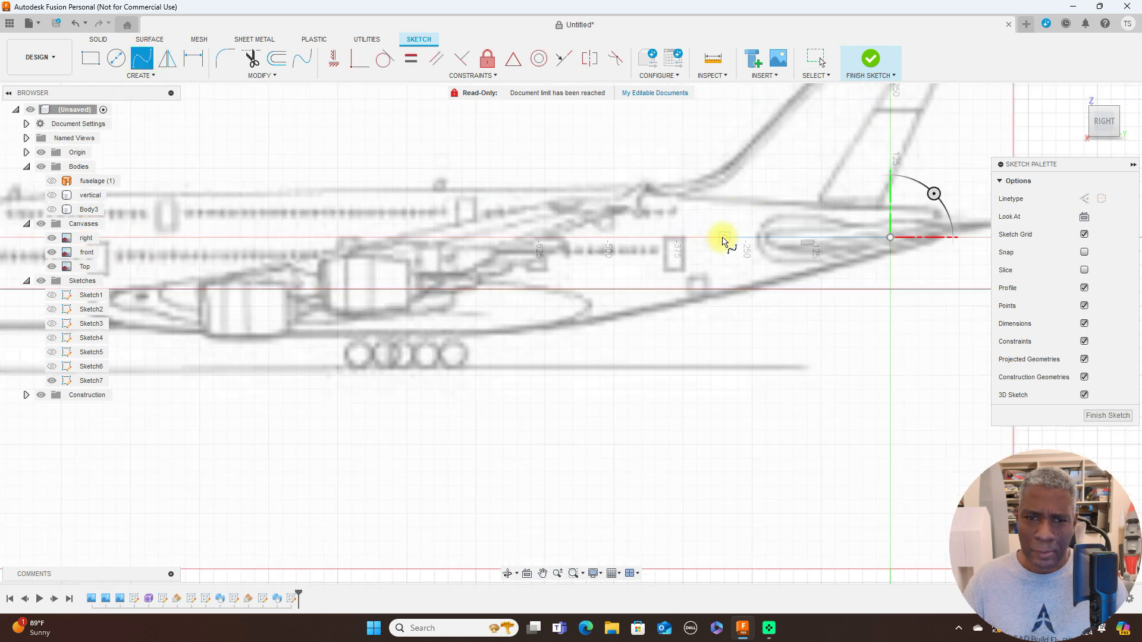
click(723, 239)
scroll(729, 232, up, 5)
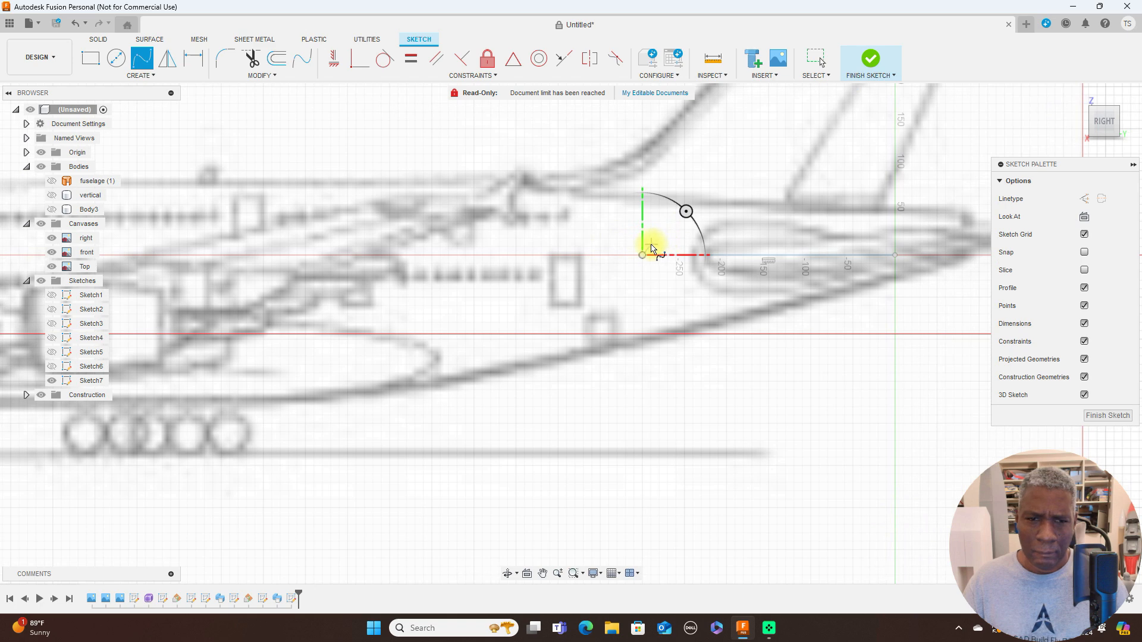
click(652, 245)
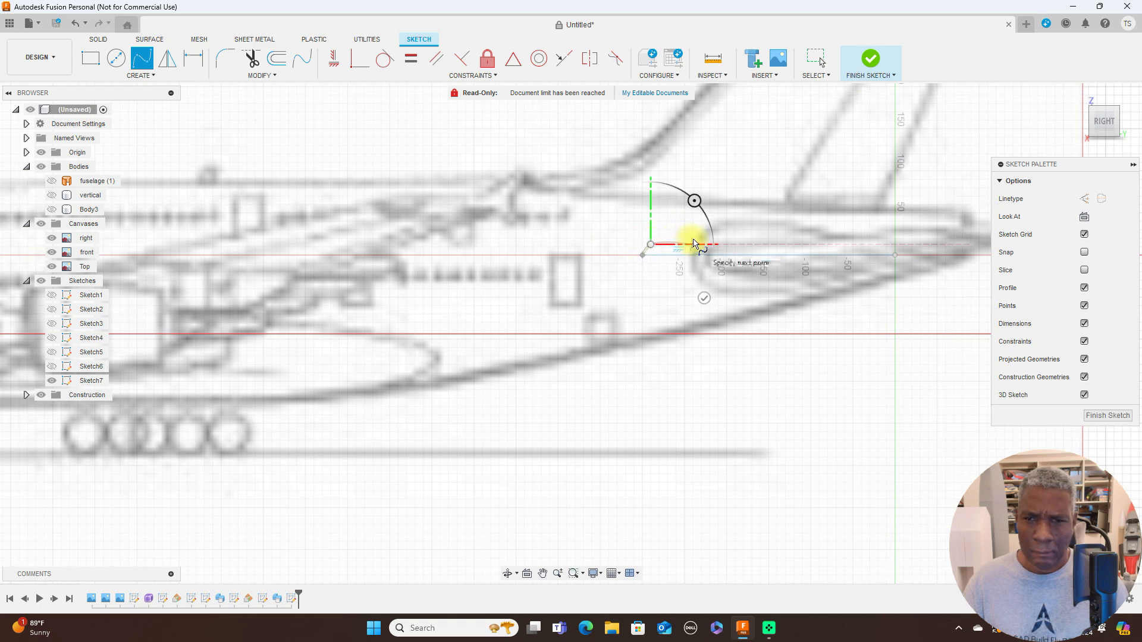
click(693, 244)
click(779, 244)
click(894, 257)
right_click(896, 254)
click(937, 250)
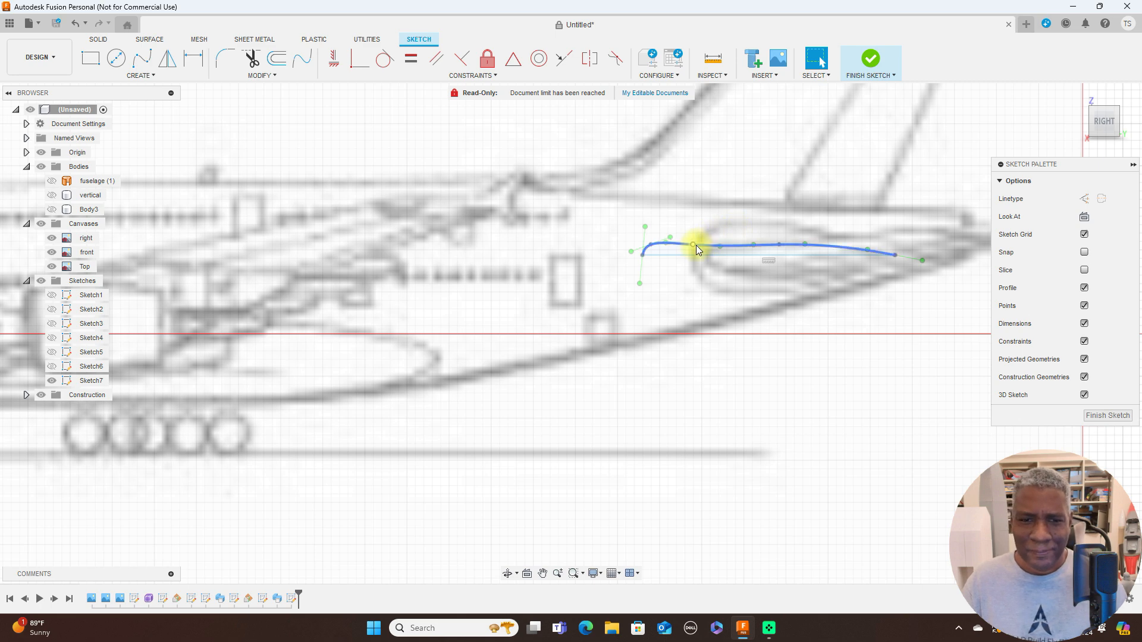
drag(694, 245, 701, 240)
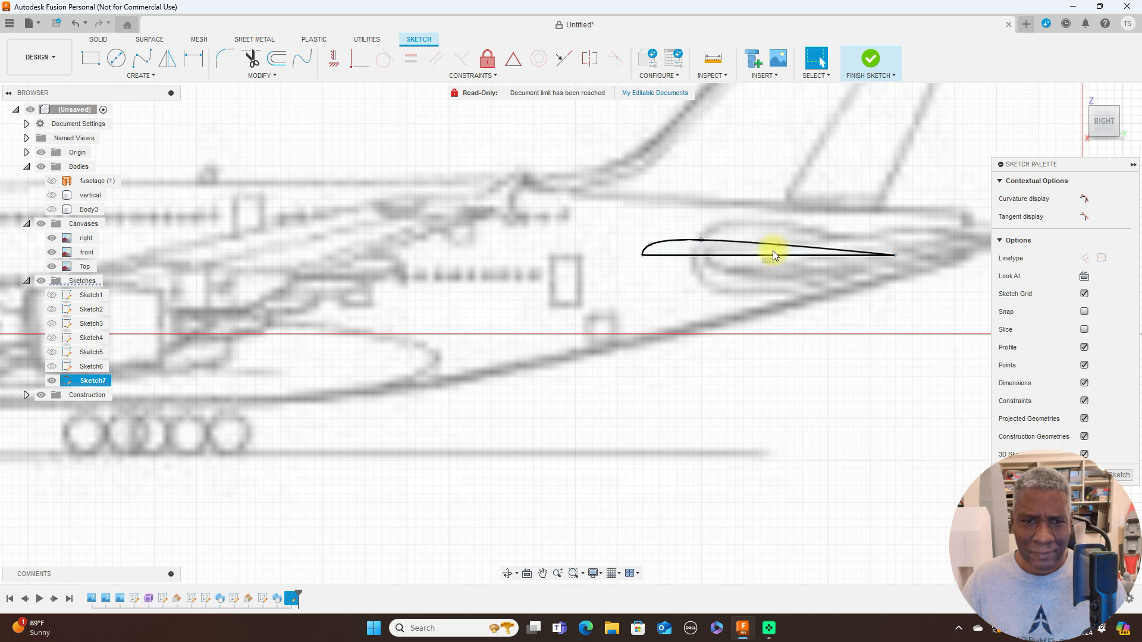
Step: Mirror the airfoil's upper spline across the chord line to form the lower half, and finish the sketch
click(167, 59)
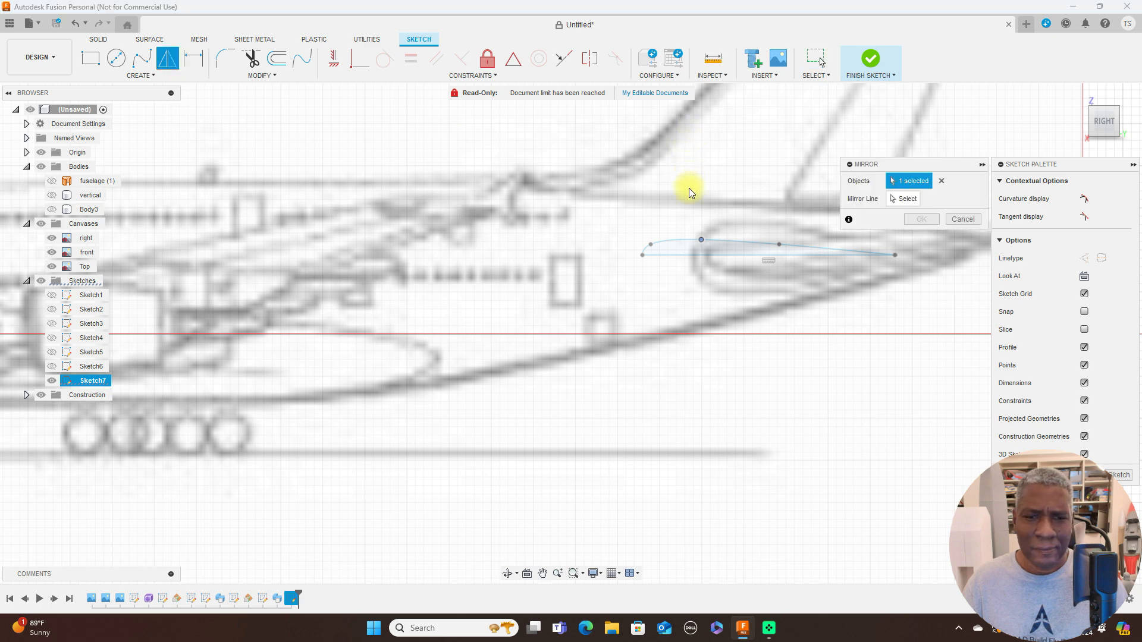
click(682, 239)
click(903, 200)
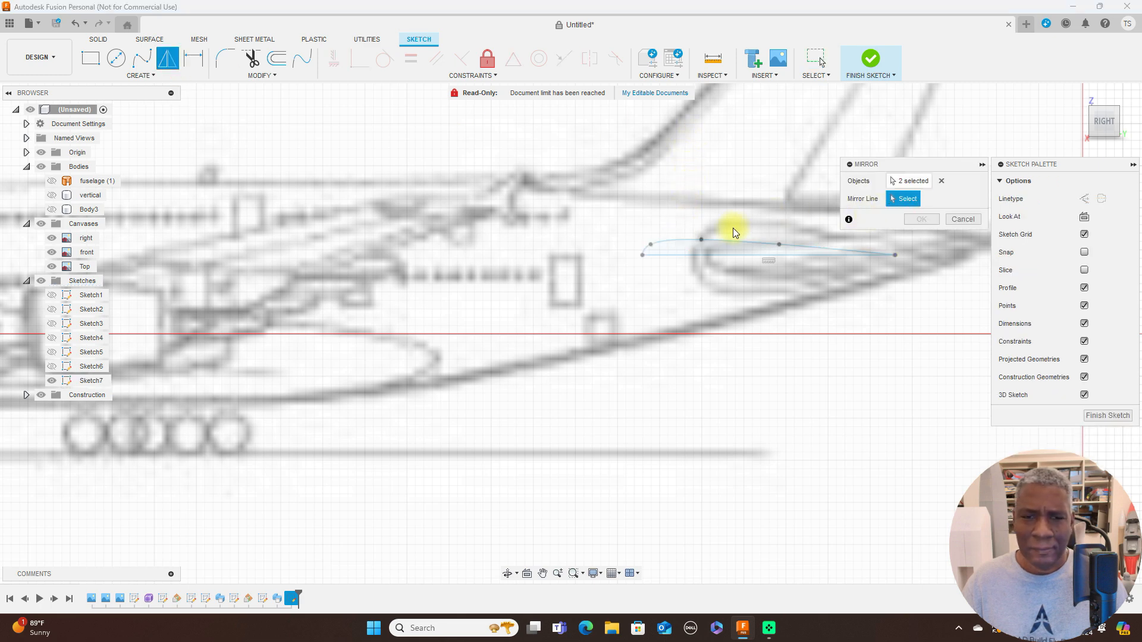
click(701, 256)
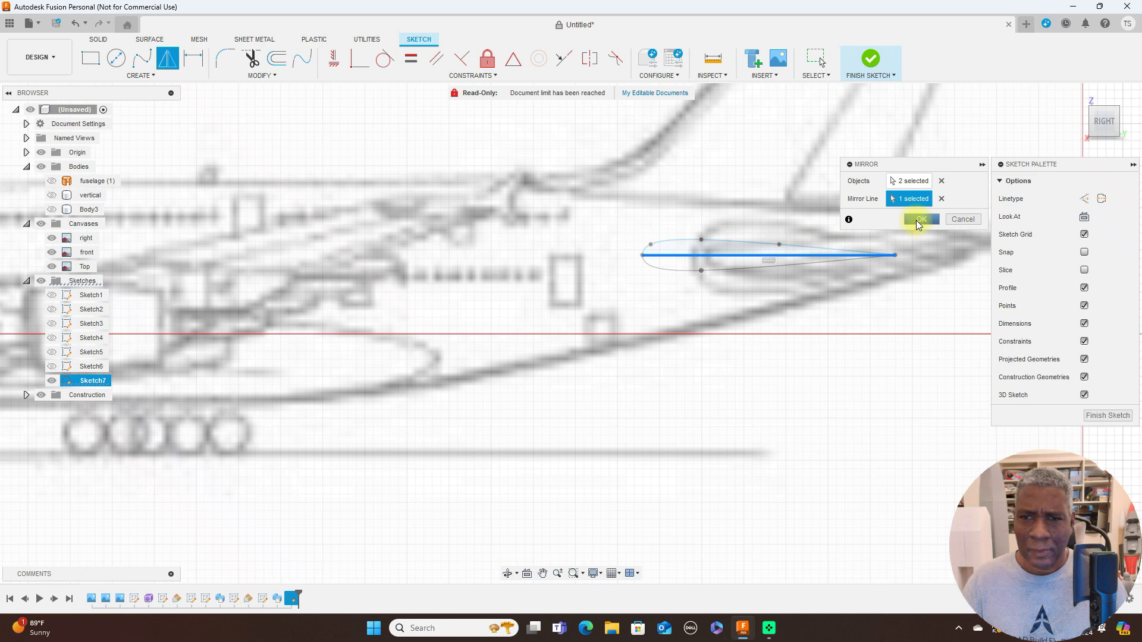
click(919, 220)
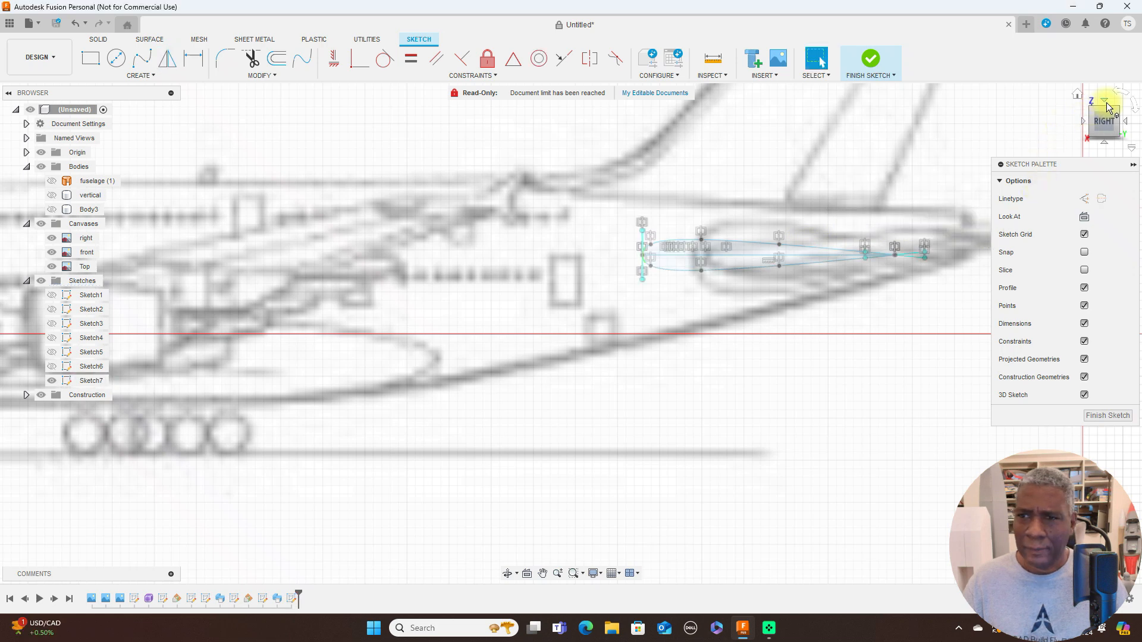
click(1117, 419)
Step: Create a construction plane at an angle of -5 degrees through the airfoil's chord line
click(576, 77)
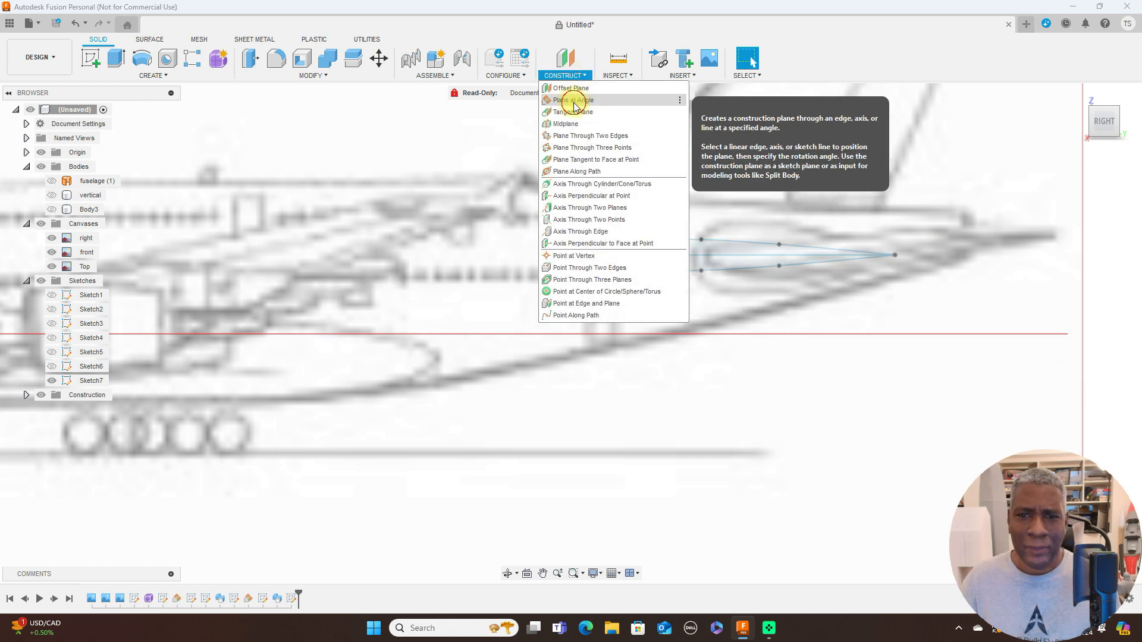
click(572, 100)
click(752, 254)
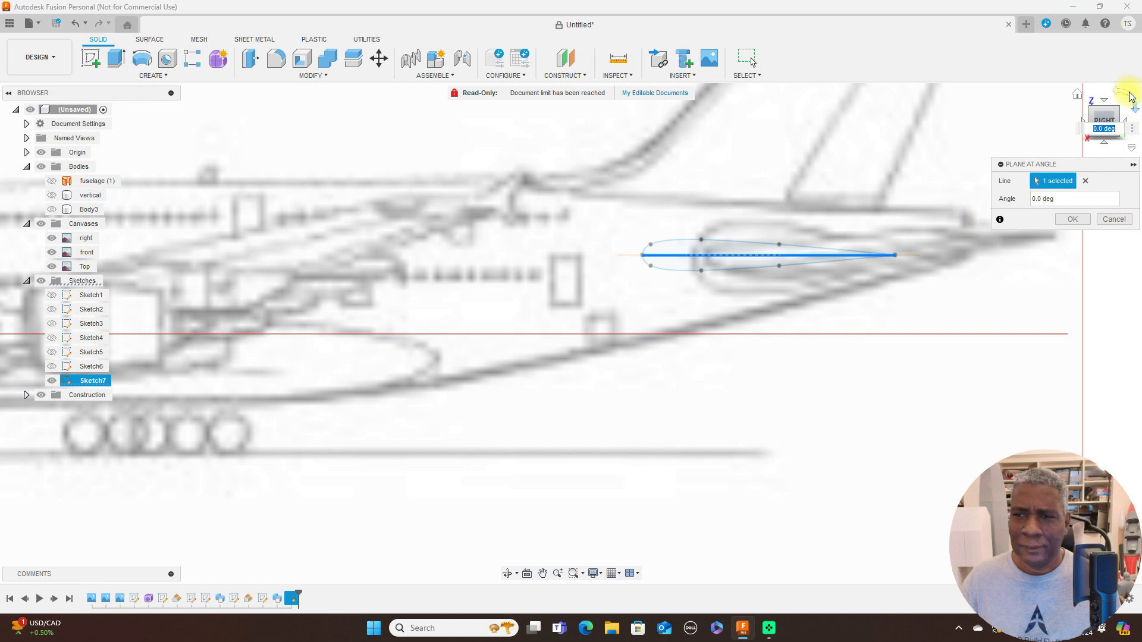
click(1084, 118)
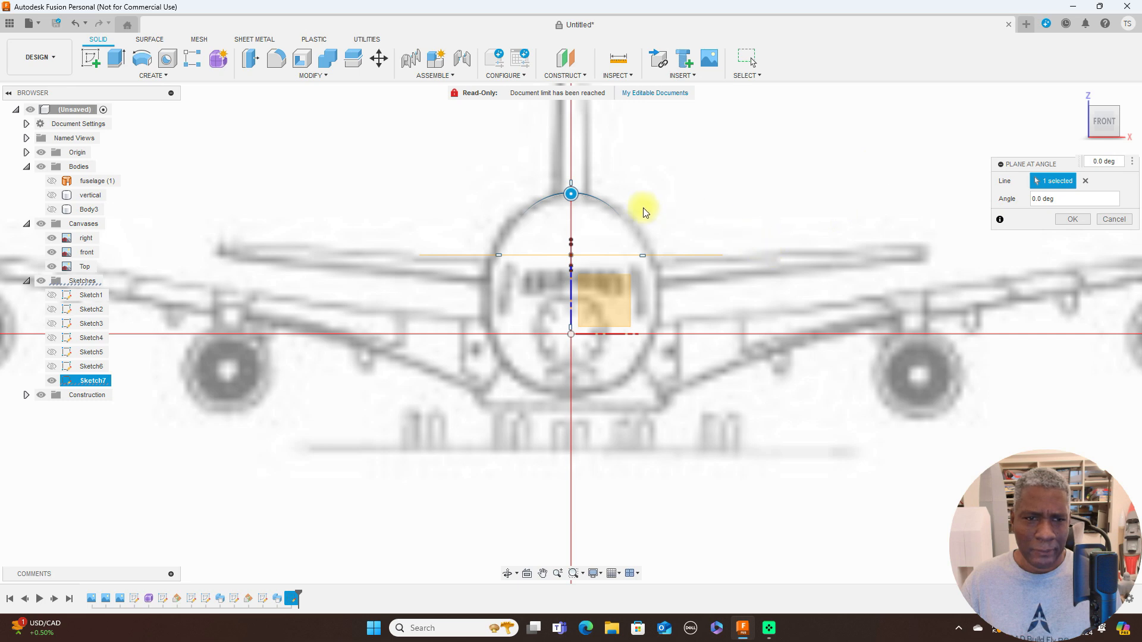
drag(572, 194, 565, 196)
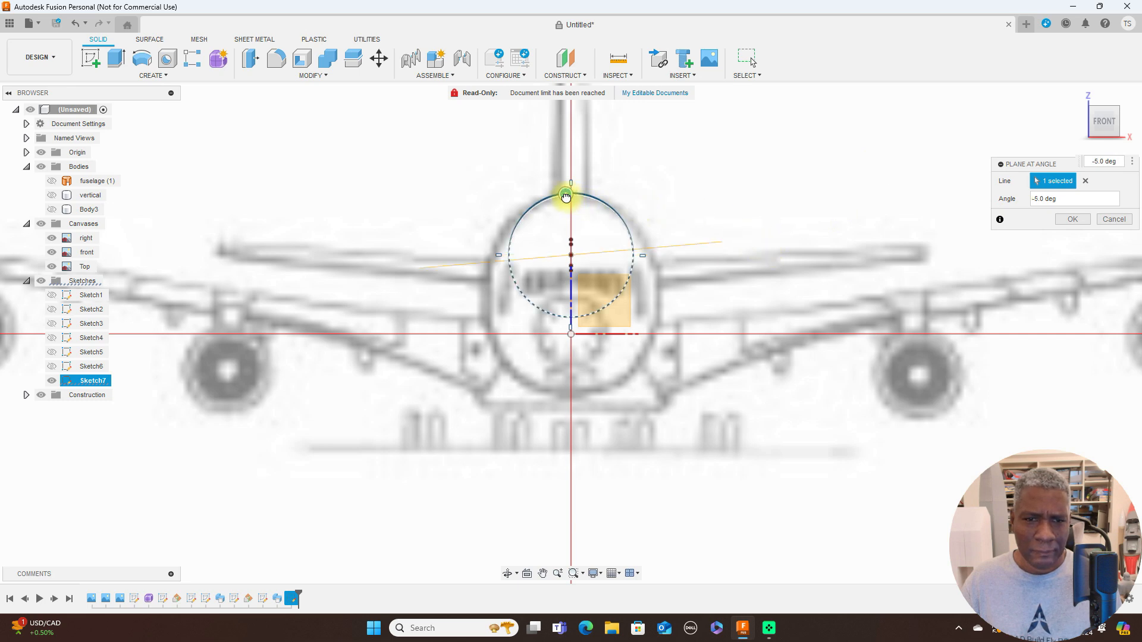
click(1074, 220)
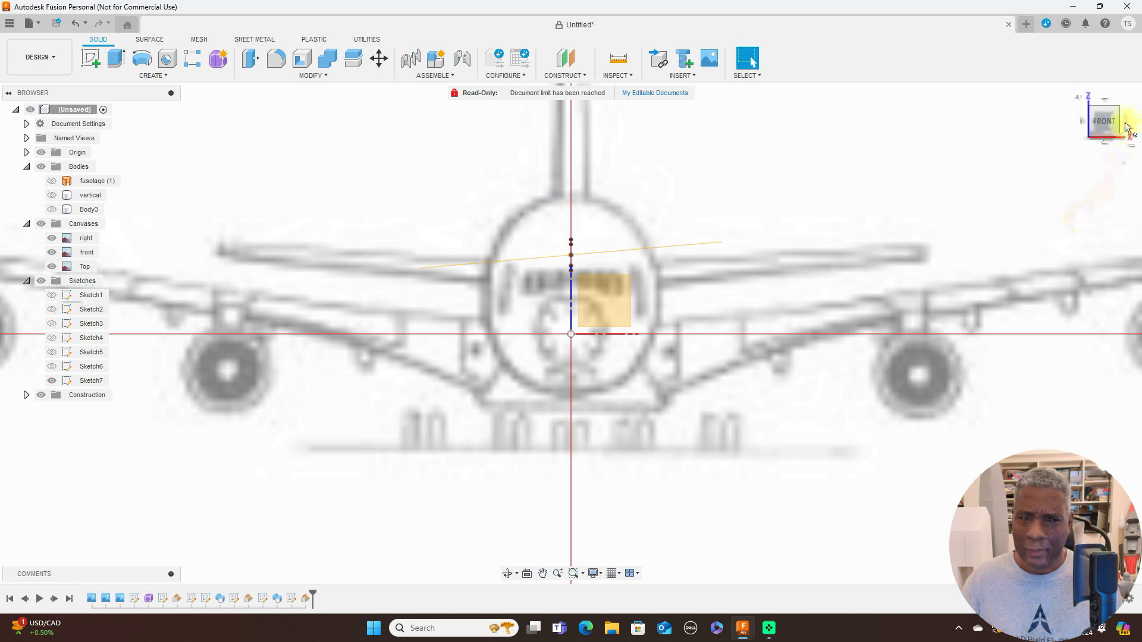
Step: Start a sketch on the angled construction plane and turn the top view so the nose-to-tail axis runs horizontally
drag(1114, 117, 1098, 120)
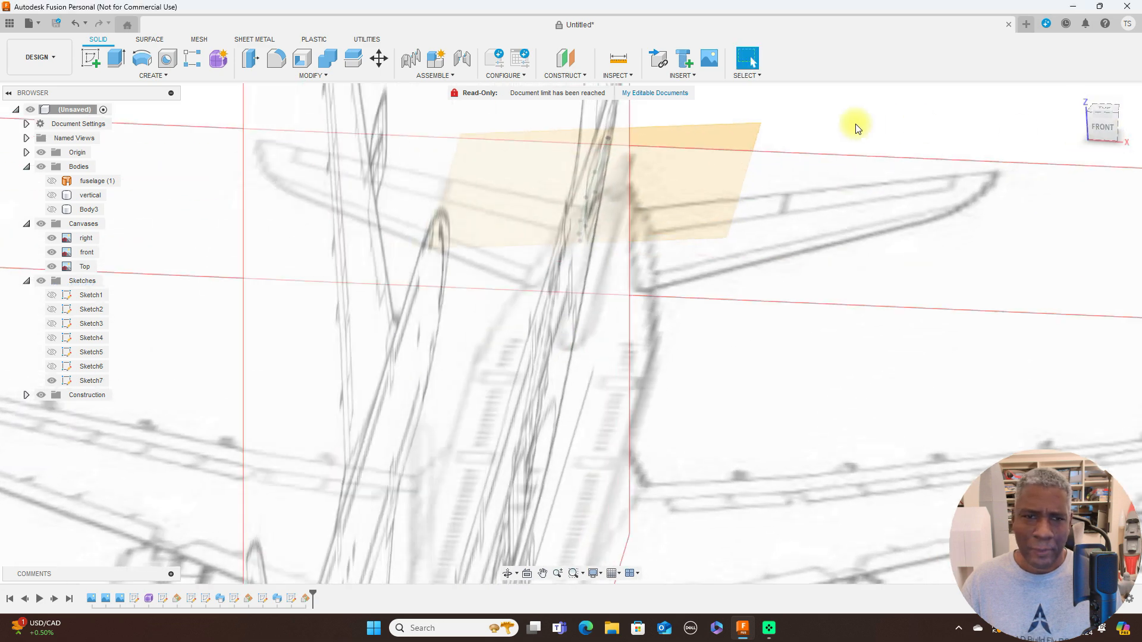
click(733, 180)
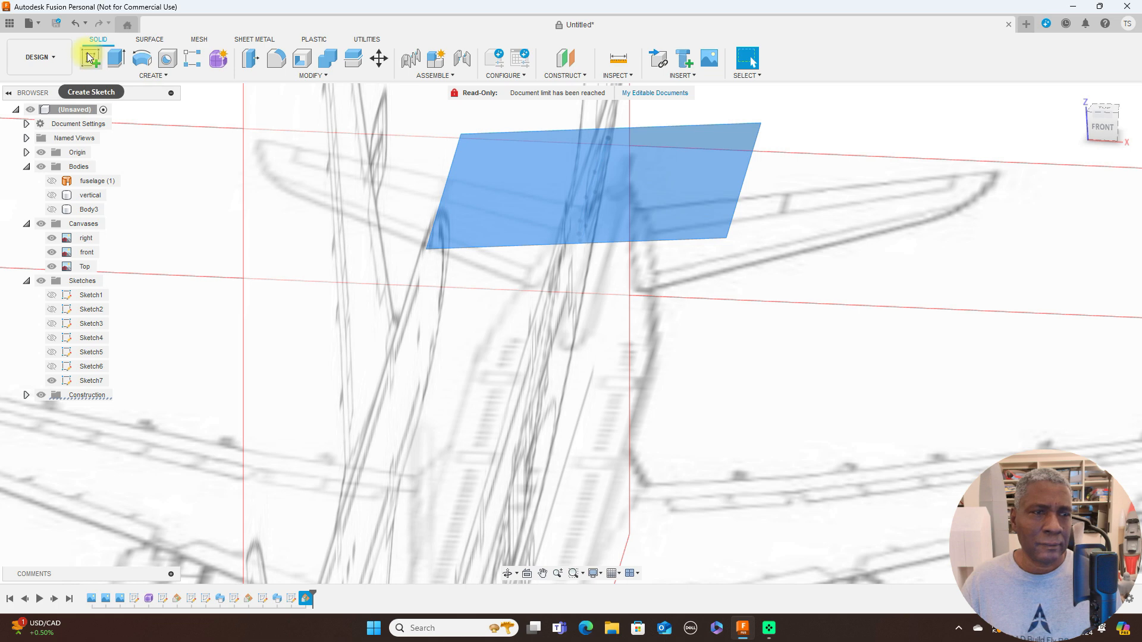
click(91, 57)
scroll(714, 180, down, 5)
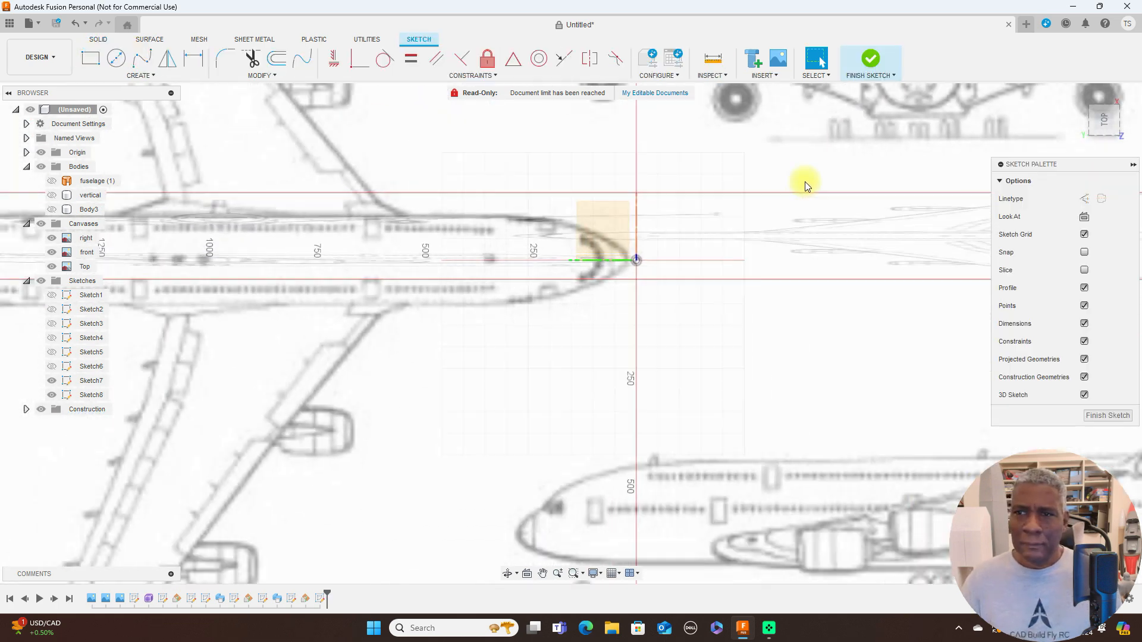
mouse_move(1117, 135)
mouse_down()
mouse_move(992, 141)
mouse_move(823, 115)
mouse_move(1121, 131)
mouse_up()
click(1114, 124)
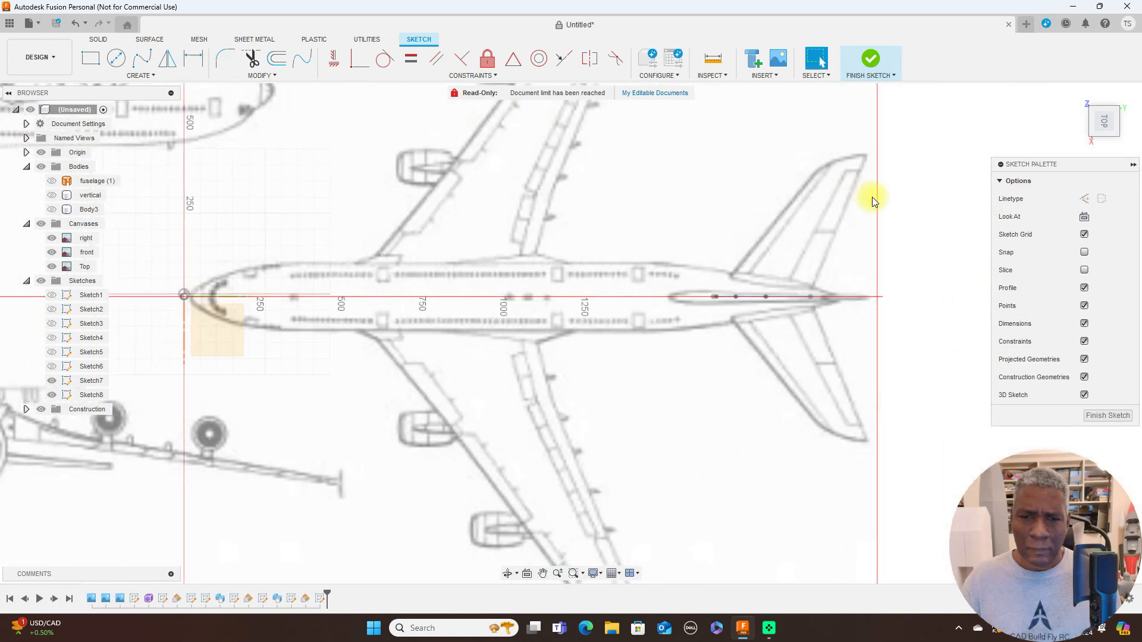
Step: Draw a line about 431 mm long from the chord's rear endpoint along the stabilizer's trailing edge to its tip
scroll(872, 197, up, 2)
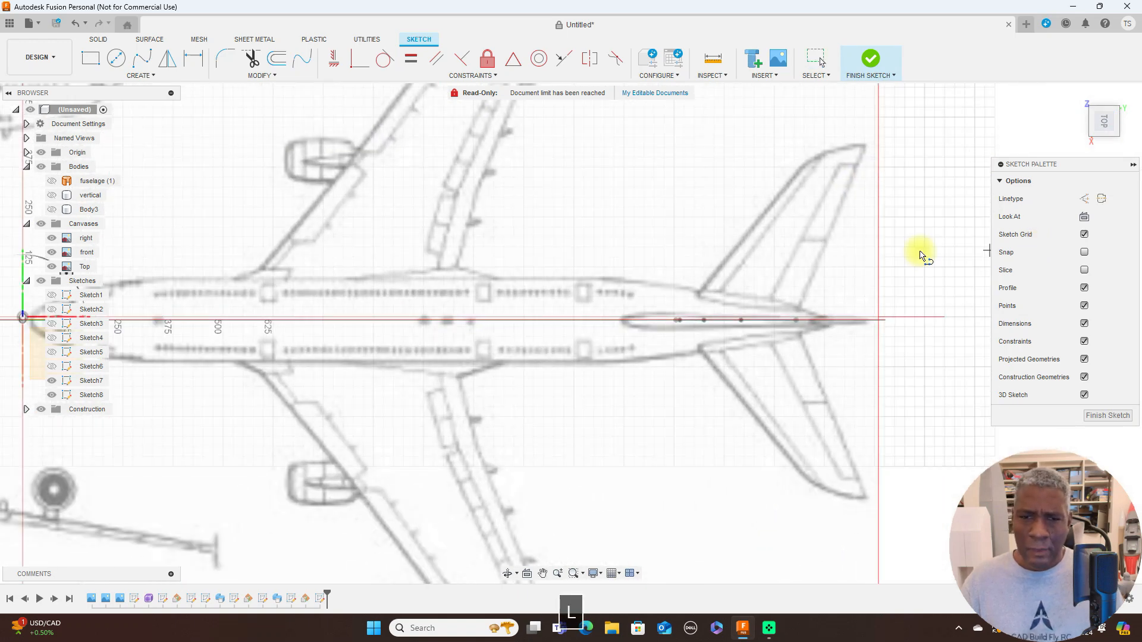
scroll(892, 285, up, 2)
middle_drag(887, 296, 945, 179)
key(l)
click(804, 234)
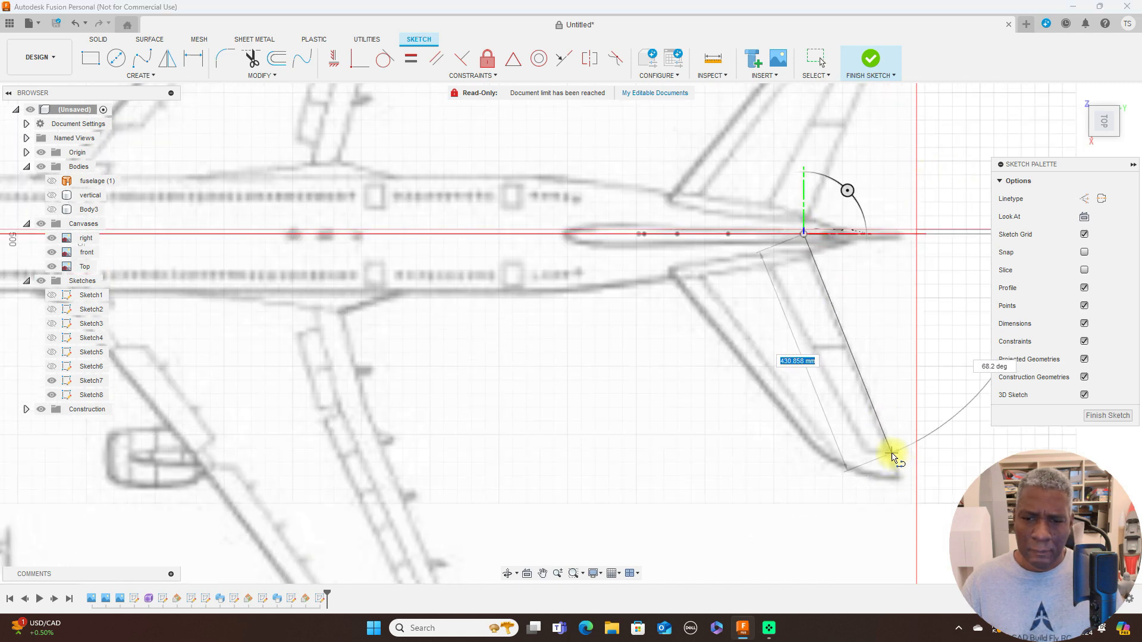
click(892, 456)
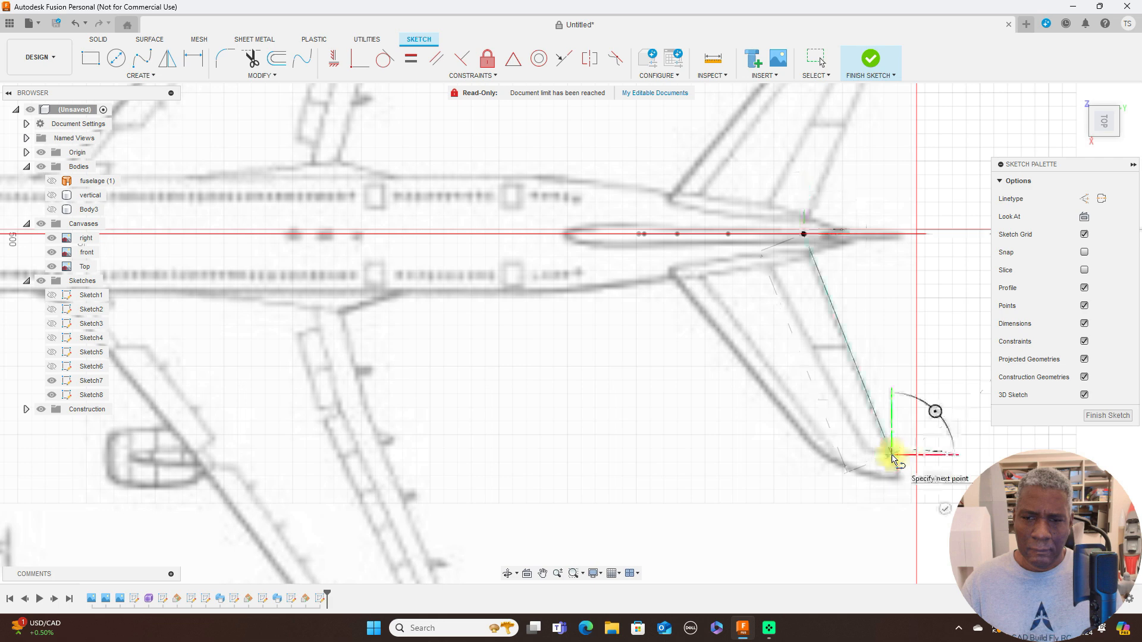
right_click(896, 458)
key(Escape)
key(Escape)
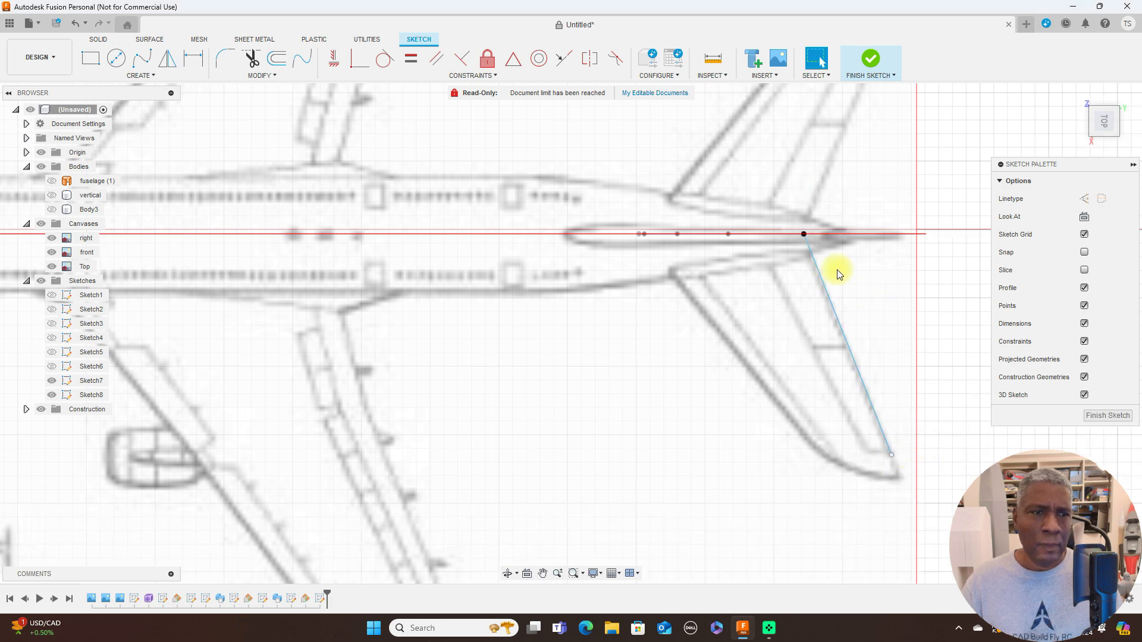
key(l)
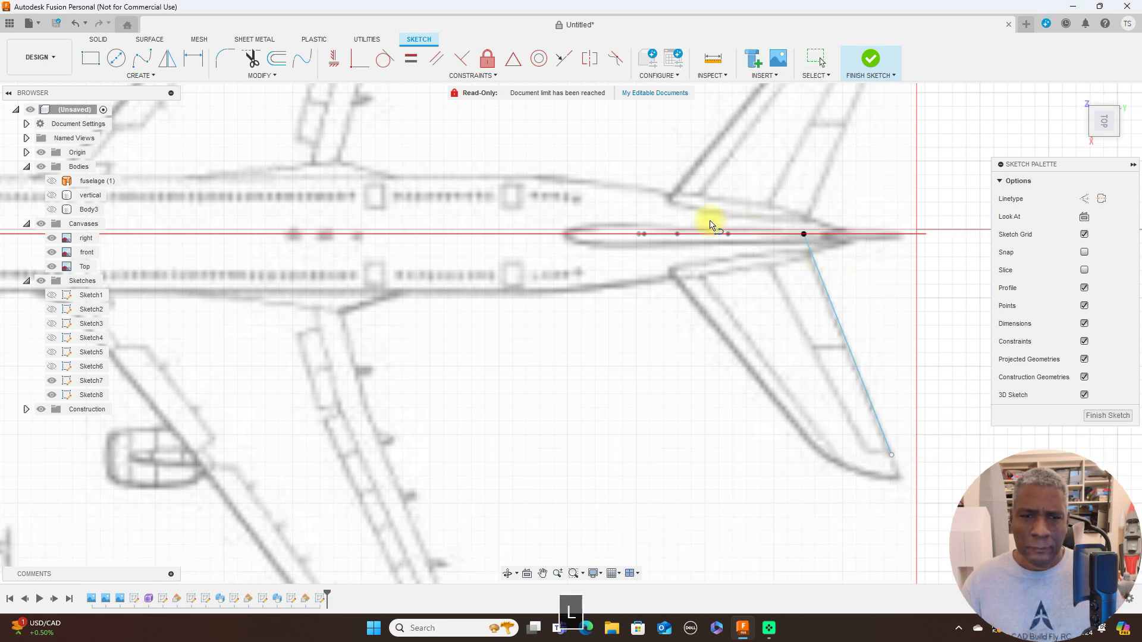
click(639, 234)
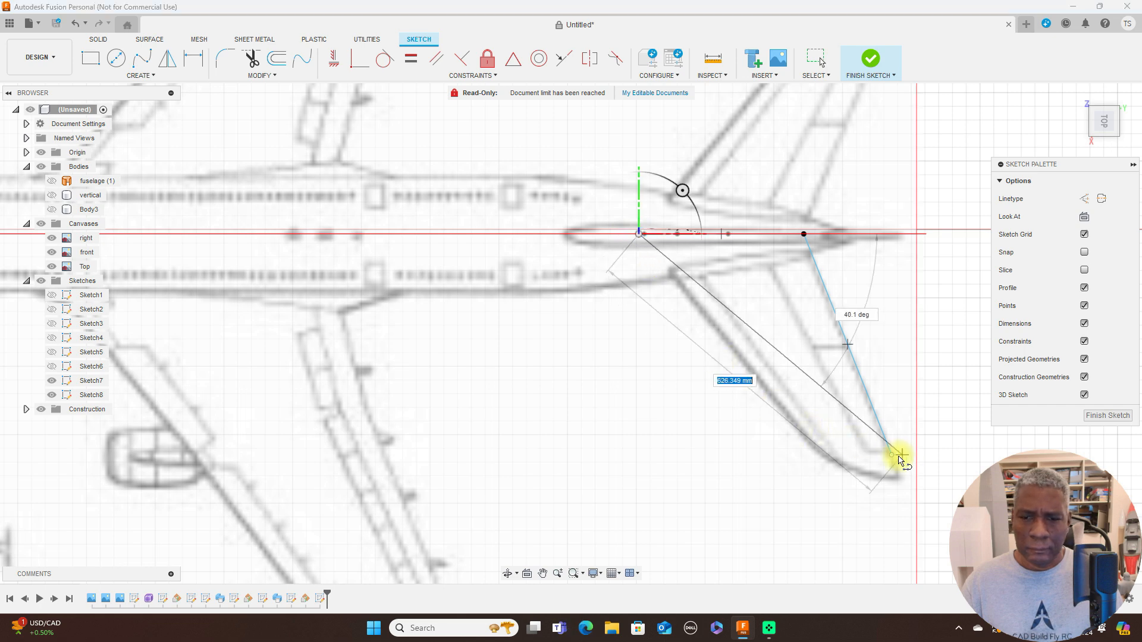
right_click(821, 457)
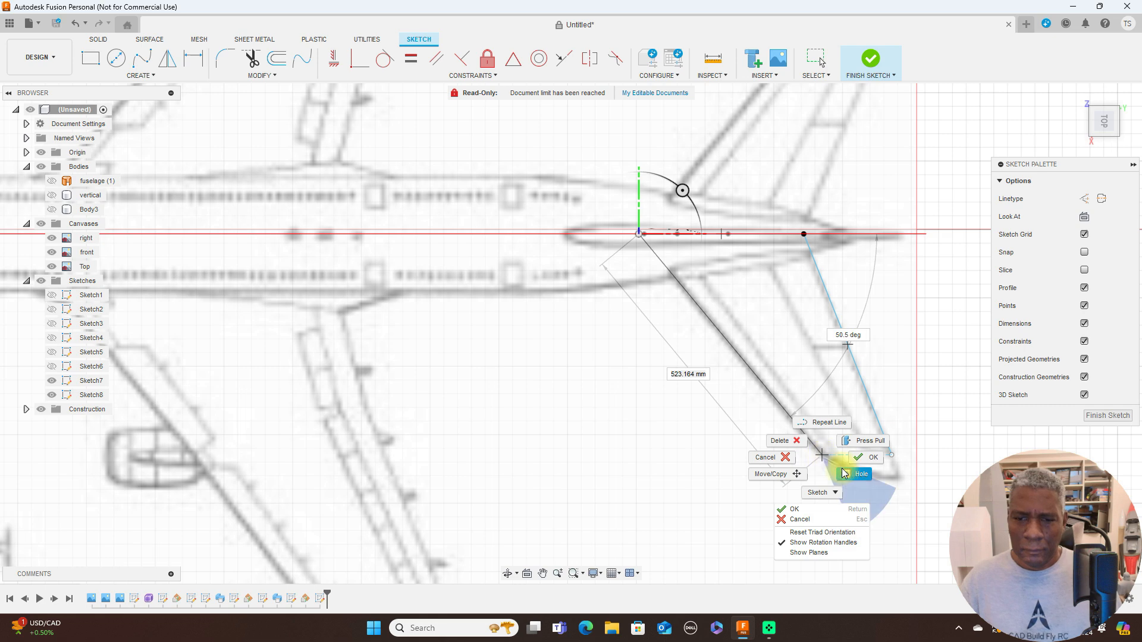
click(864, 459)
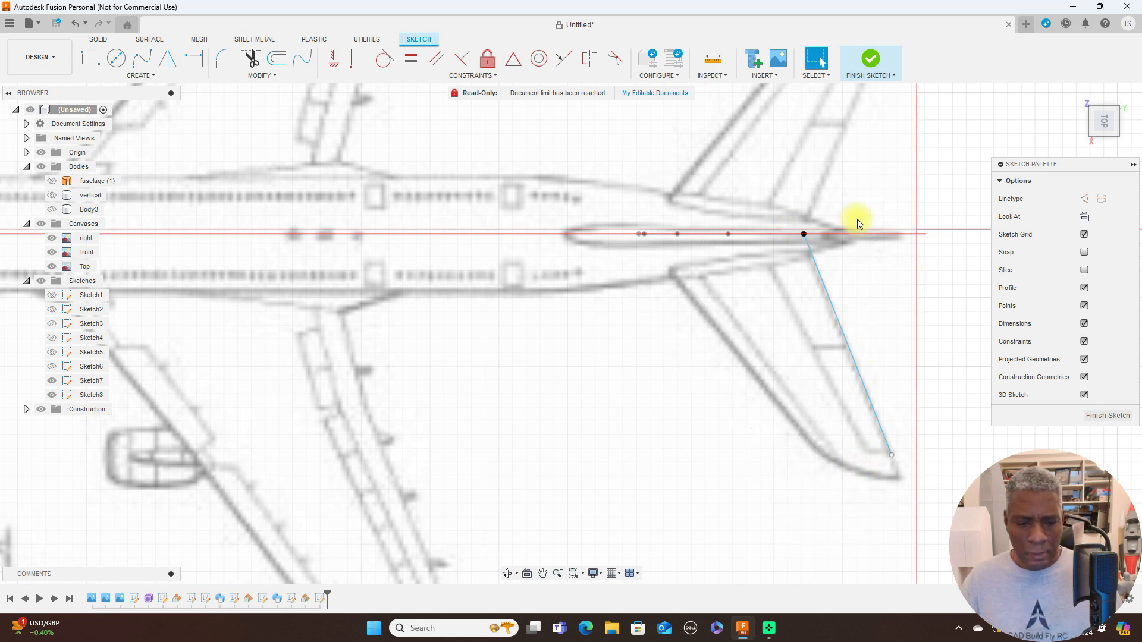
Step: Draw the leading-edge line from the chord's front endpoint to the start of the stabilizer's rounded tip, and finish the sketch
key(l)
click(640, 234)
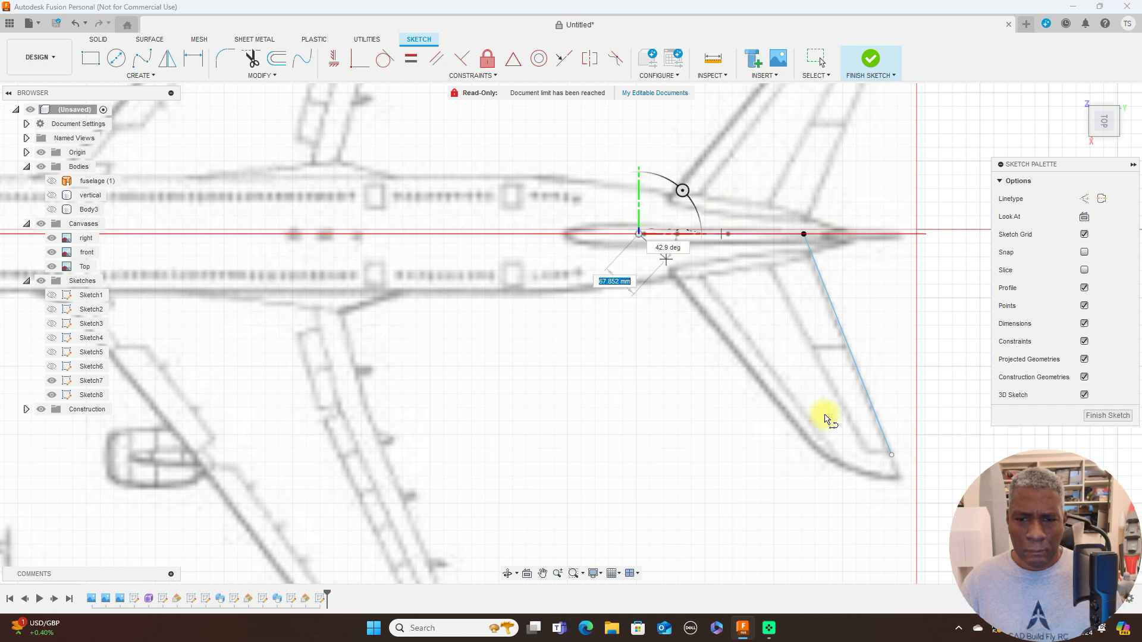
click(825, 456)
right_click(826, 458)
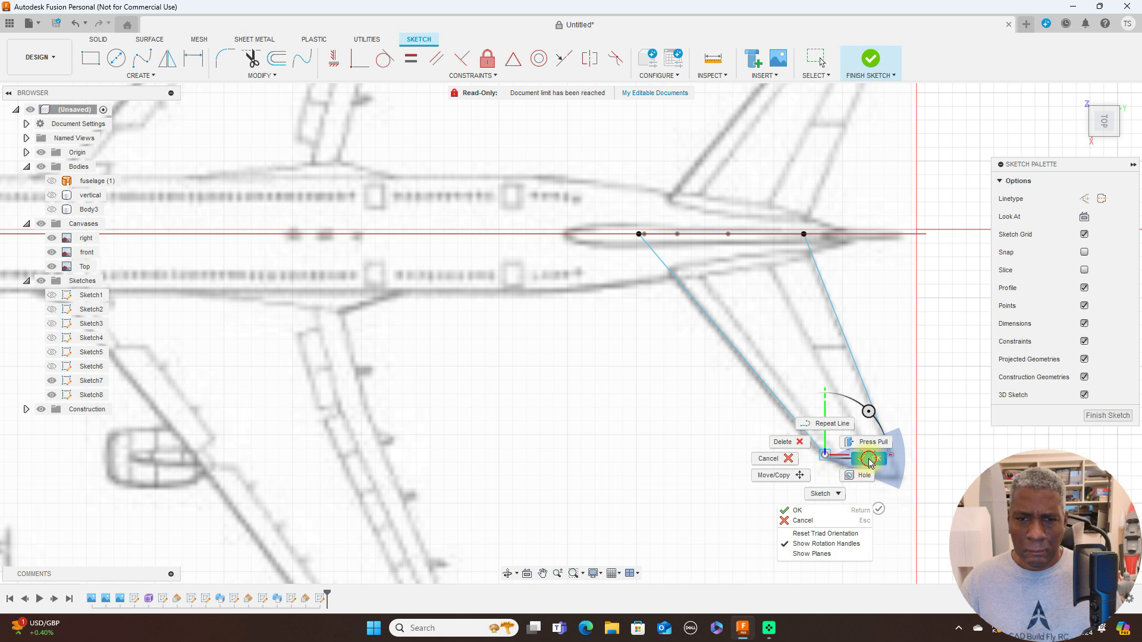
click(870, 460)
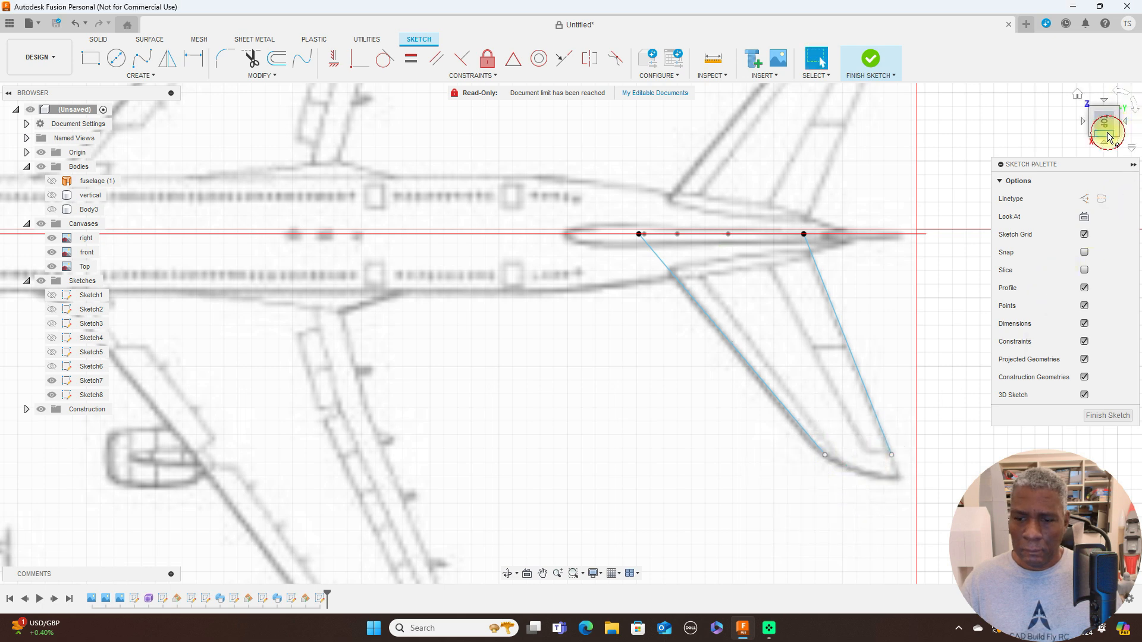
drag(1108, 137, 947, 188)
scroll(867, 199, up, 2)
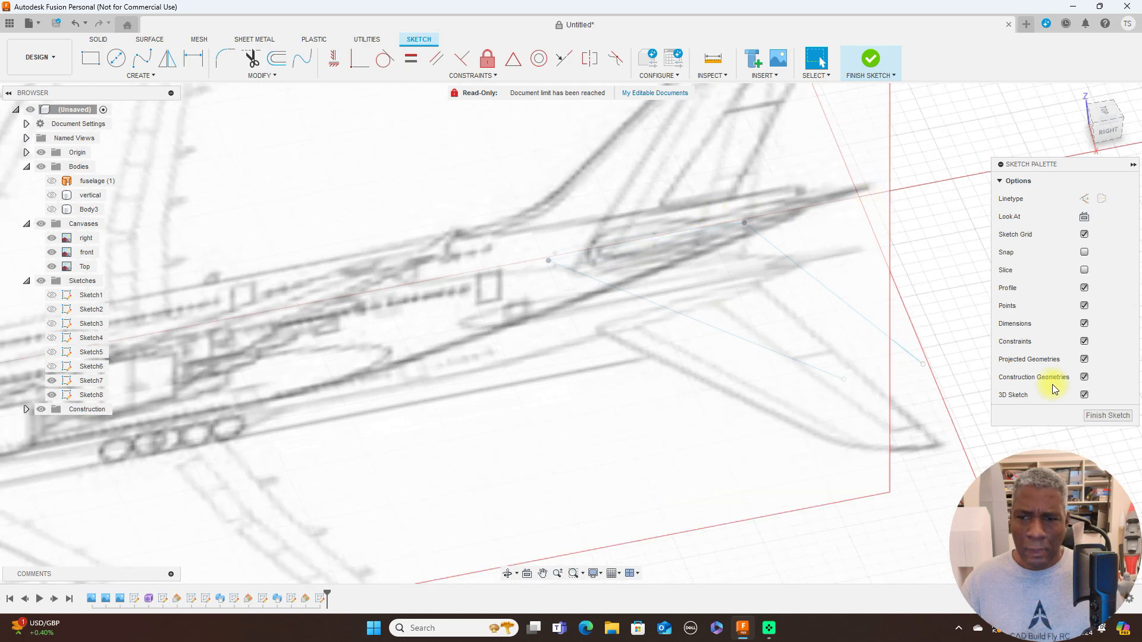
click(1101, 416)
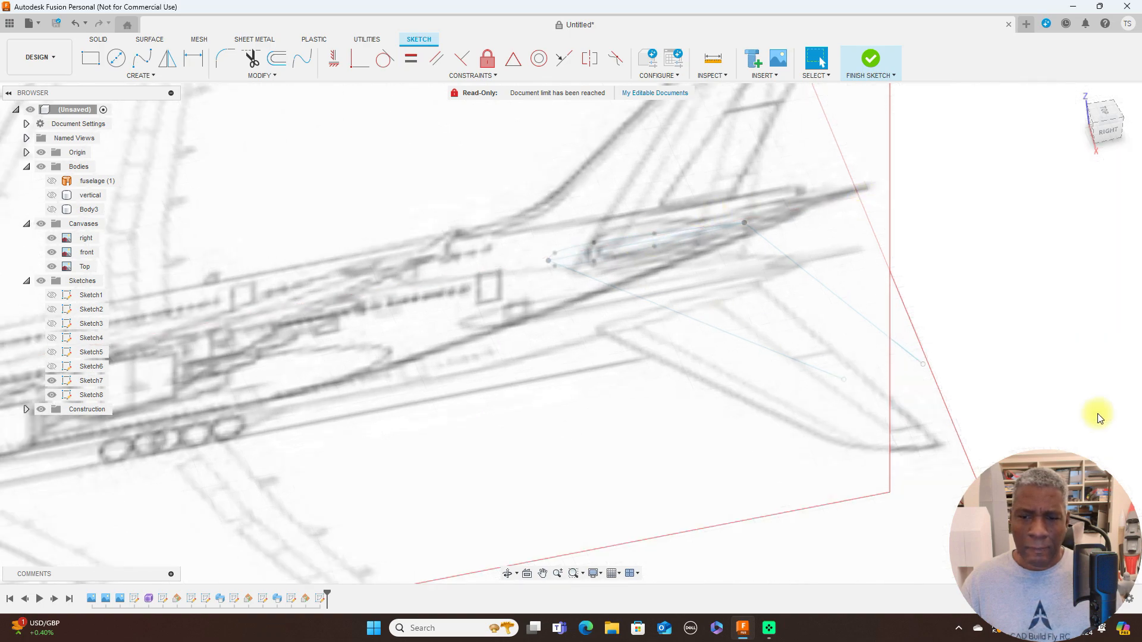
Step: Sweep both airfoil profiles as a new body, using the leading-edge line as path and the trailing-edge line as guide rail
click(175, 76)
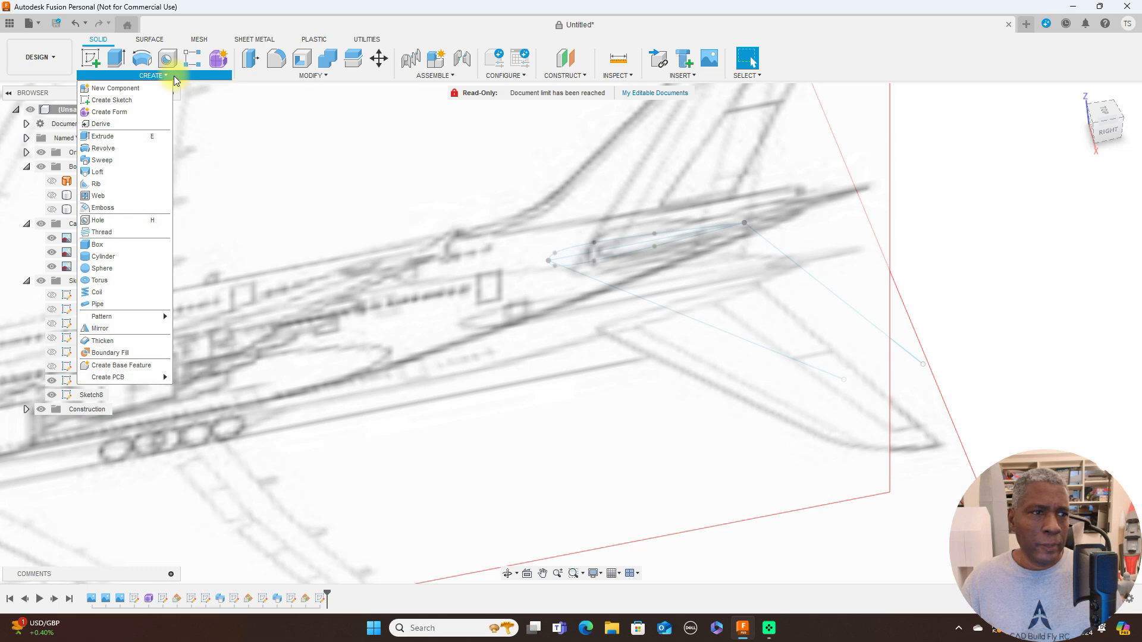
click(131, 152)
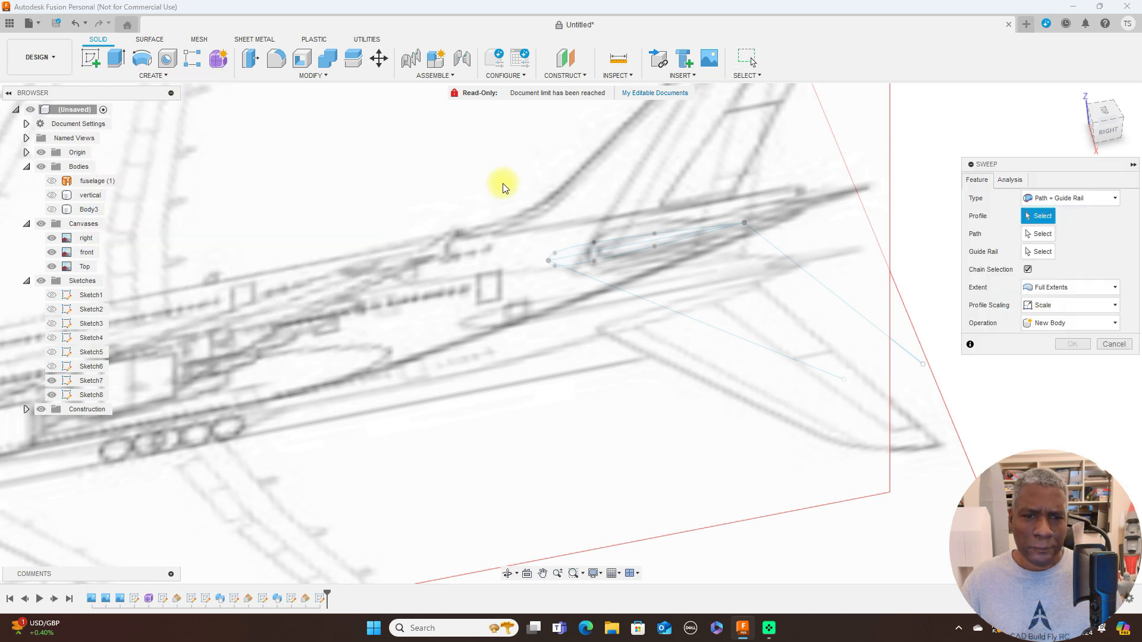
click(598, 246)
click(580, 257)
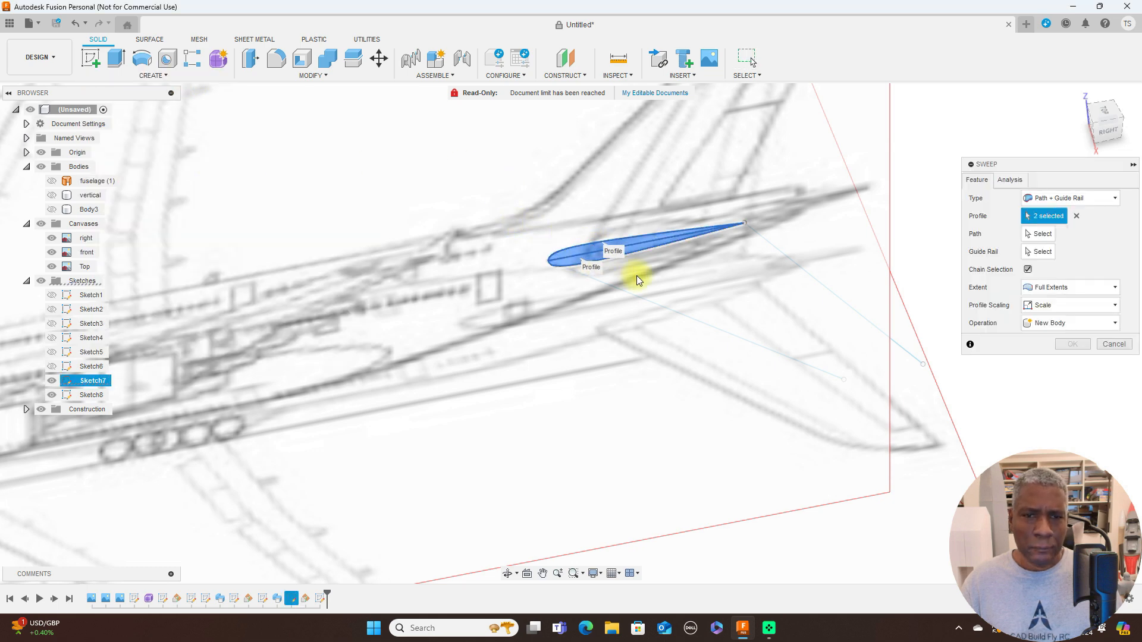
click(1029, 269)
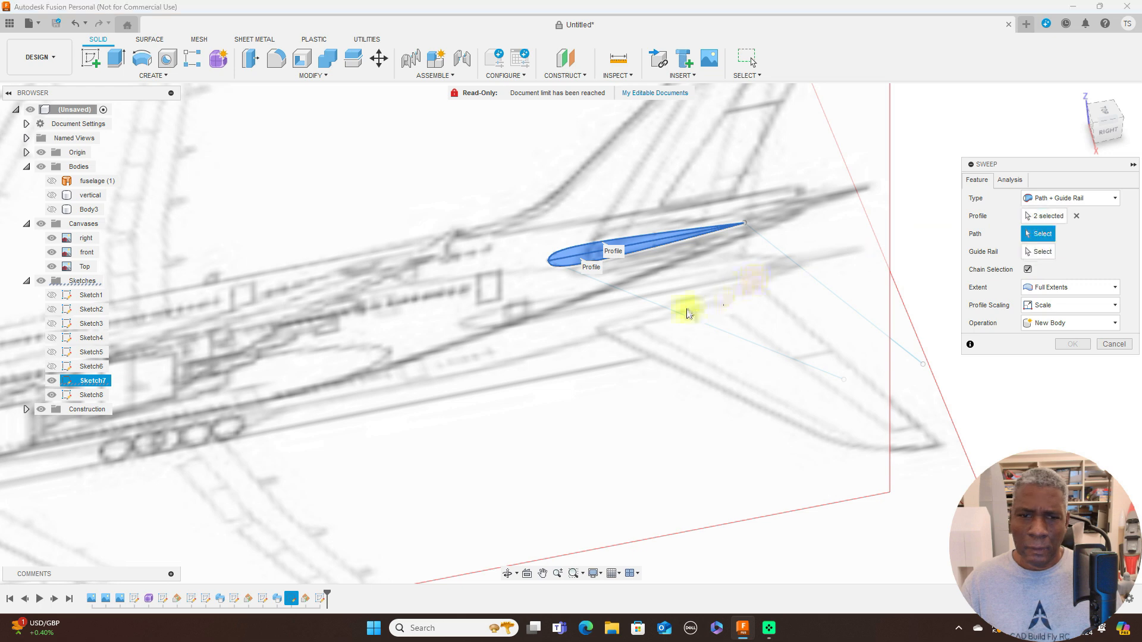
click(681, 314)
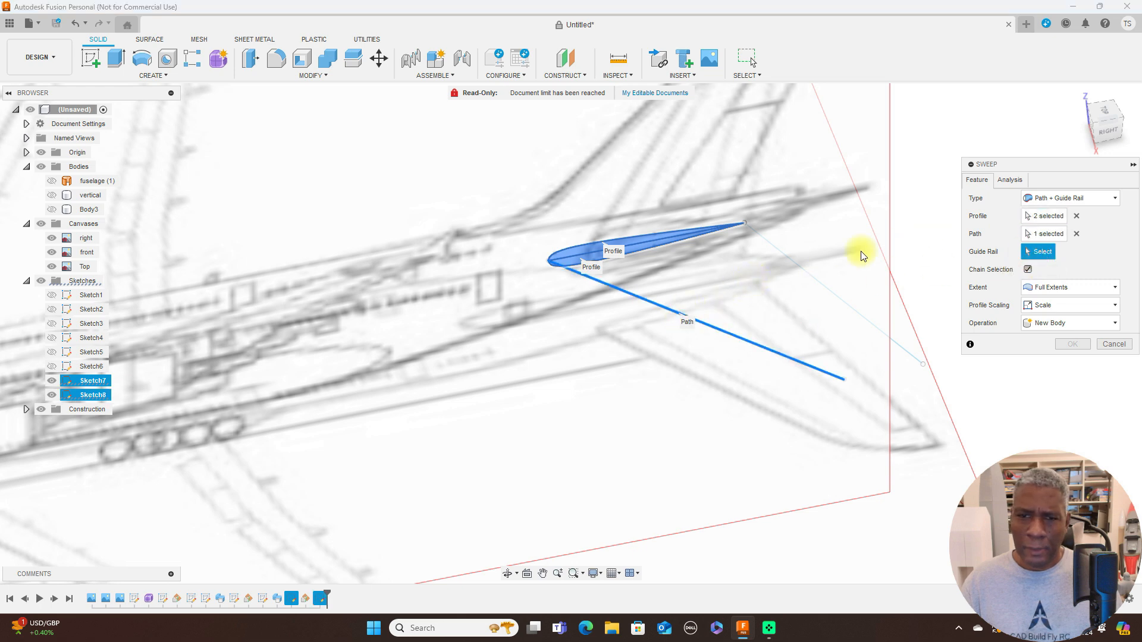
click(813, 273)
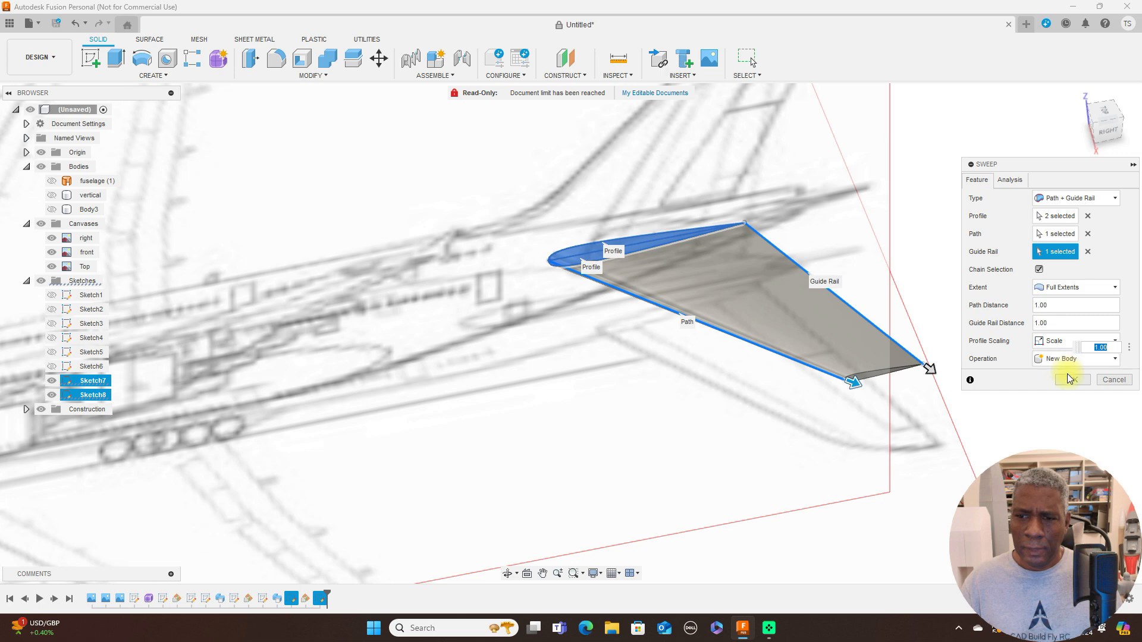
click(1069, 384)
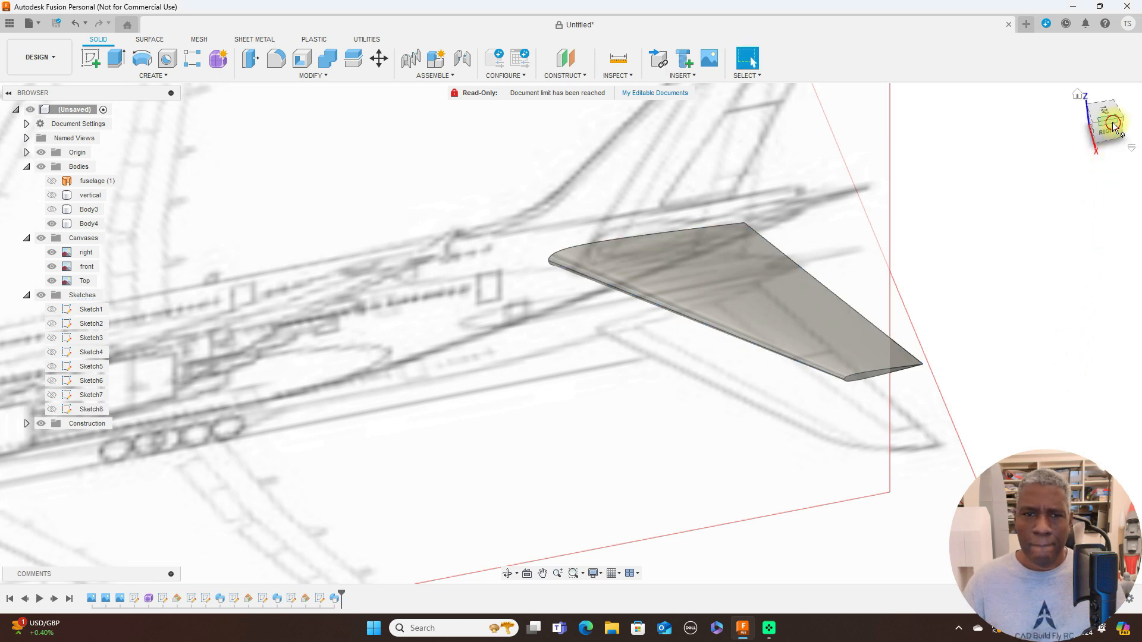
Step: Compare the swept stabilizer's height and upward angle with the blueprint in the front view
click(1111, 122)
click(1101, 131)
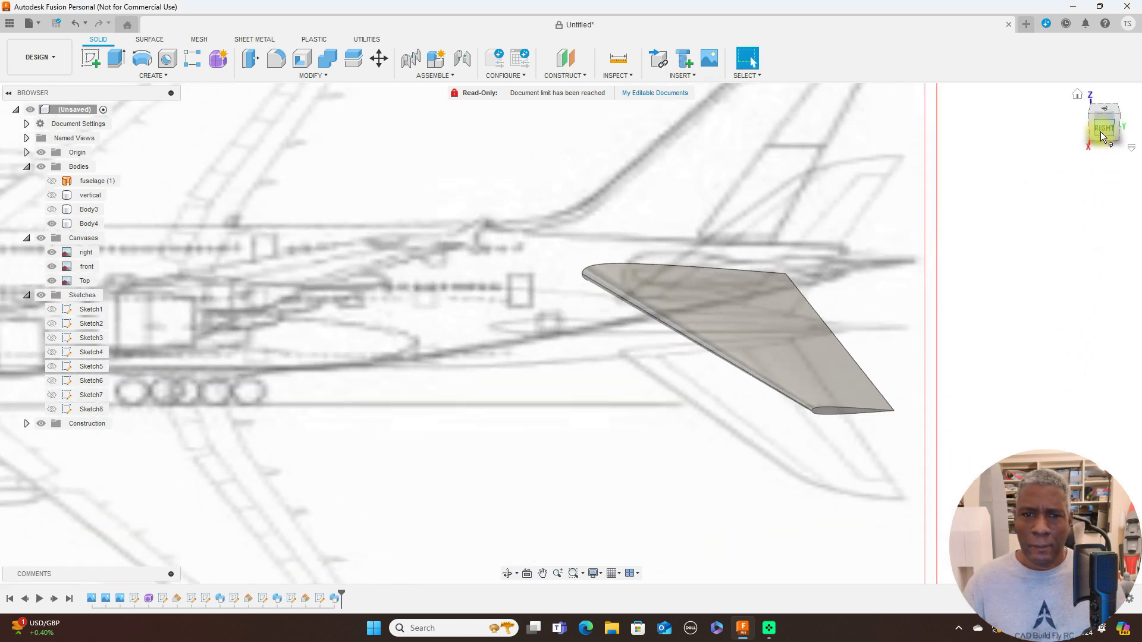
click(1083, 121)
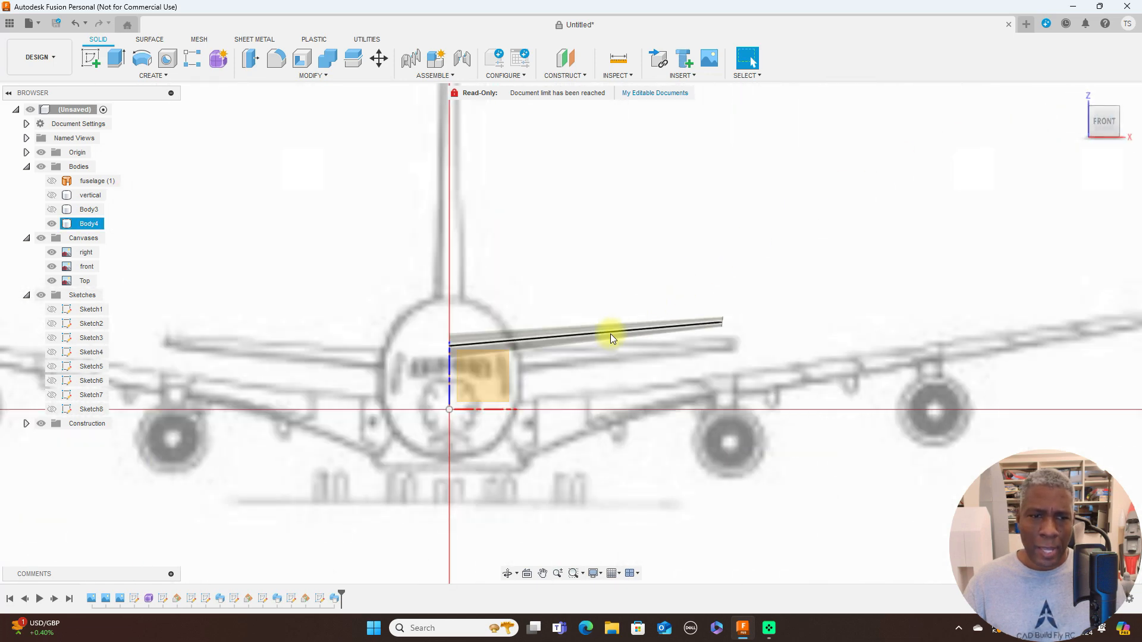
Step: Move the swept horizontal stabilizer body straight down until it lines up with the tailplane in the front blueprint
scroll(666, 333, down, 4)
click(744, 316)
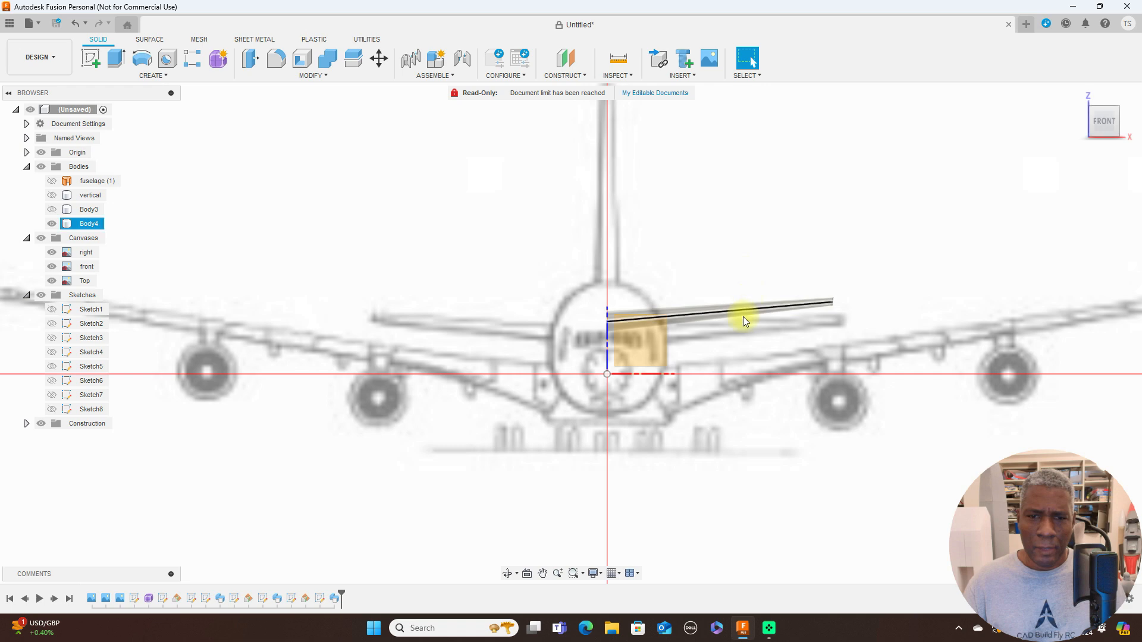
click(382, 169)
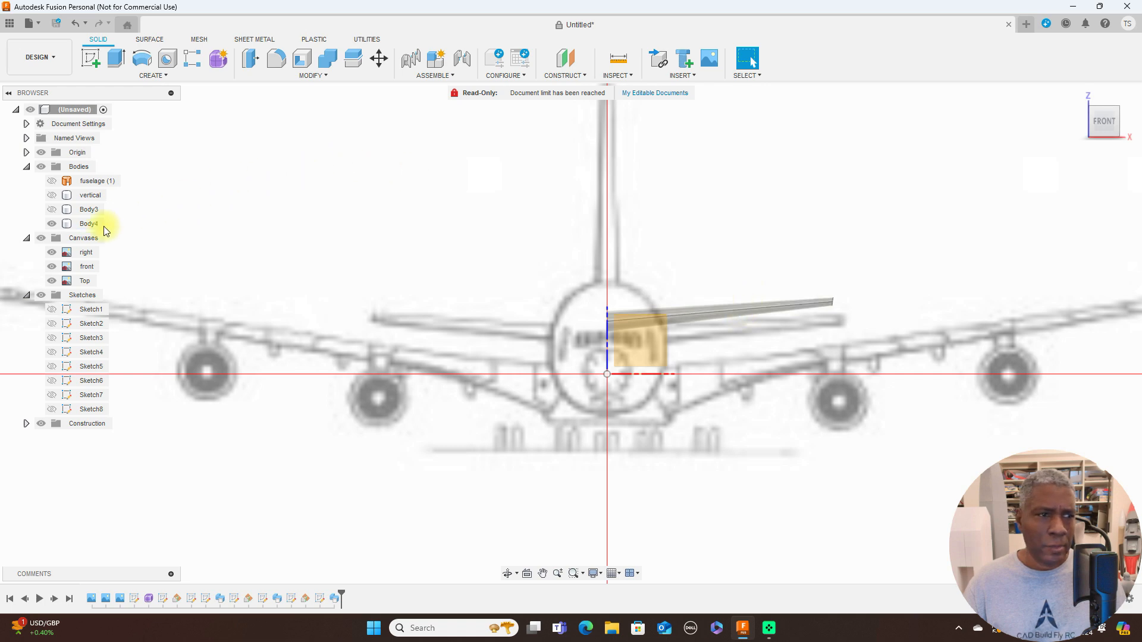
right_click(87, 226)
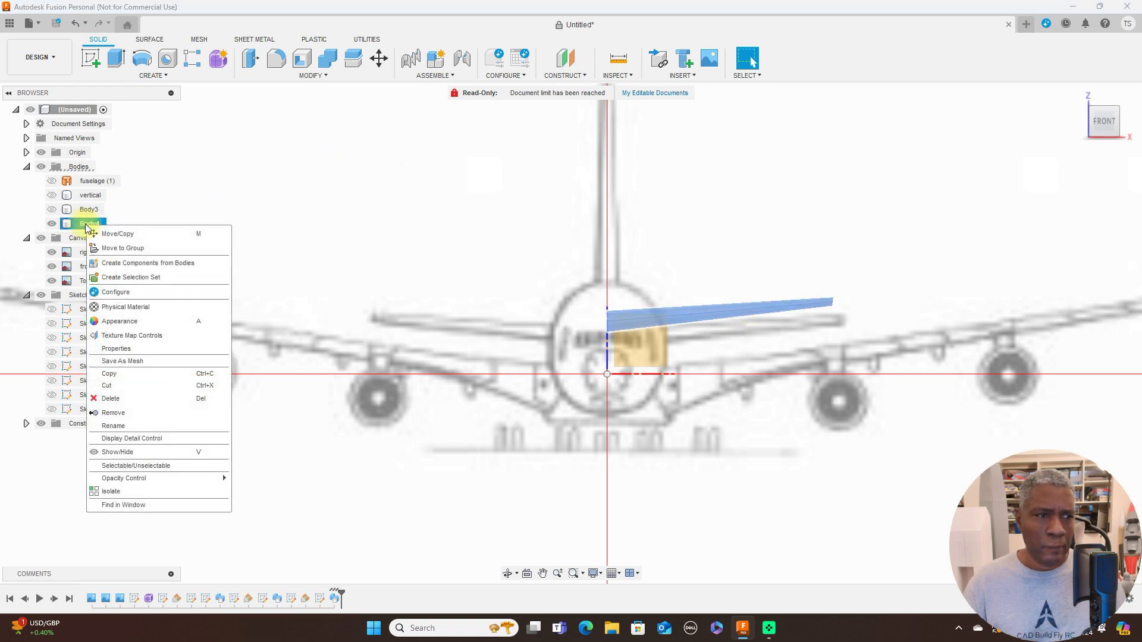
click(113, 233)
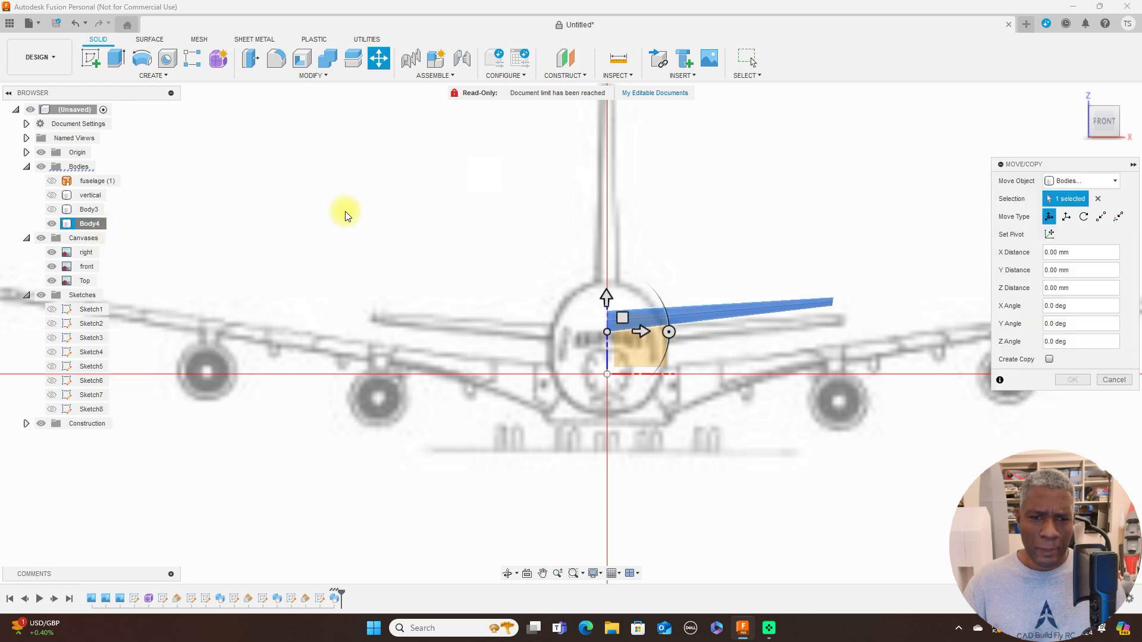
drag(607, 297, 623, 337)
click(1075, 381)
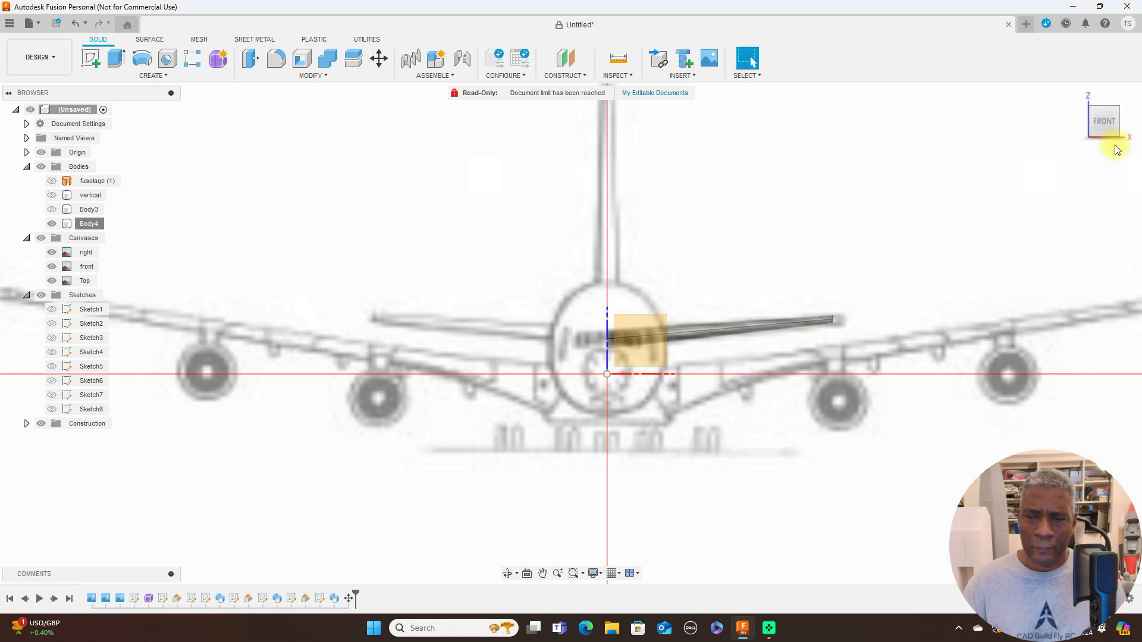
Step: Check the moved stabilizer against the side and top blueprints, and unhide the main wing and vertical tail bodies
click(1128, 125)
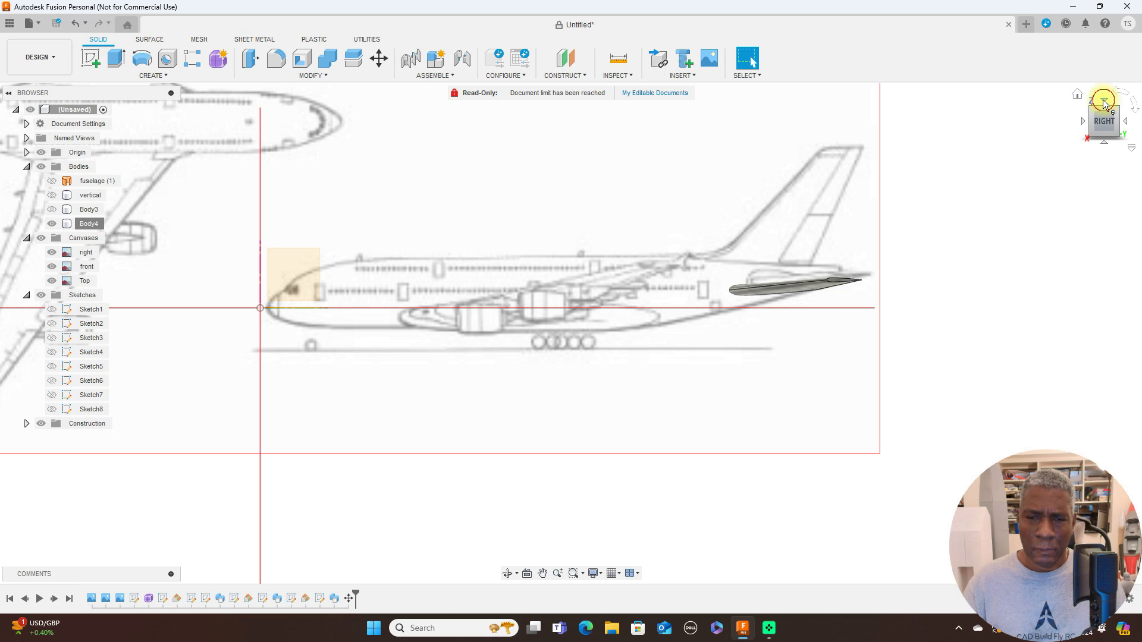
click(1103, 105)
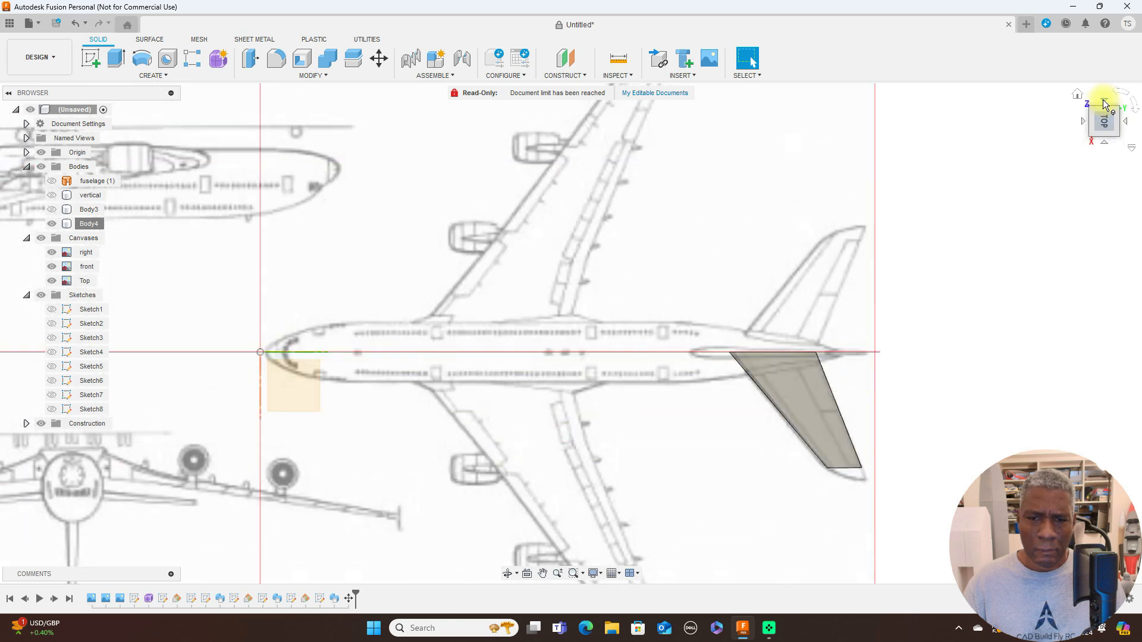
click(1104, 141)
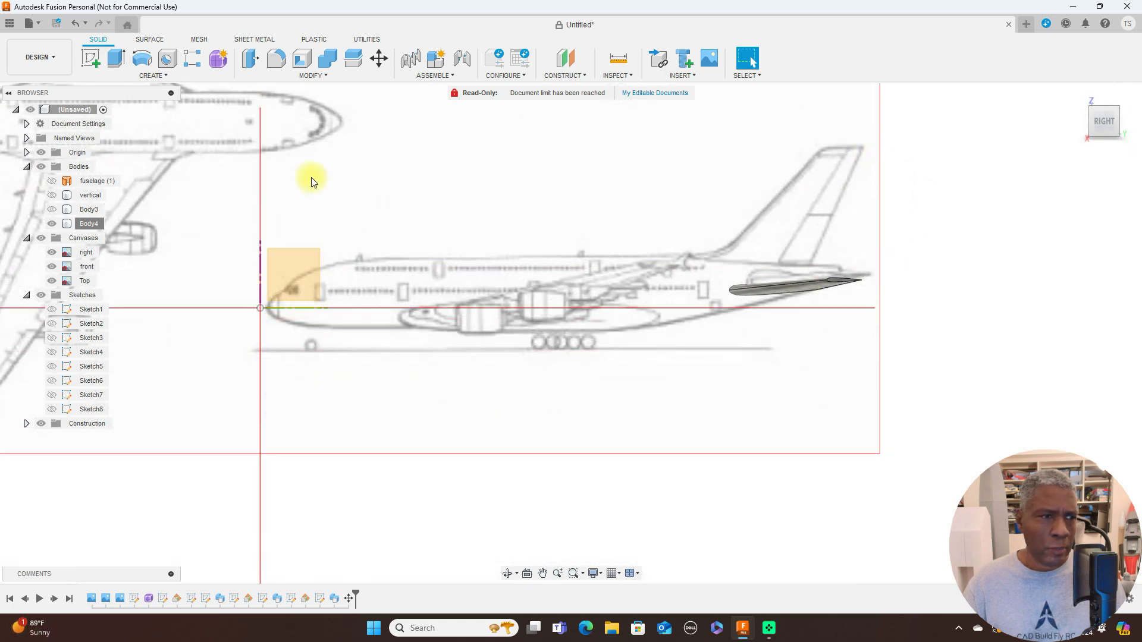
click(53, 210)
click(53, 195)
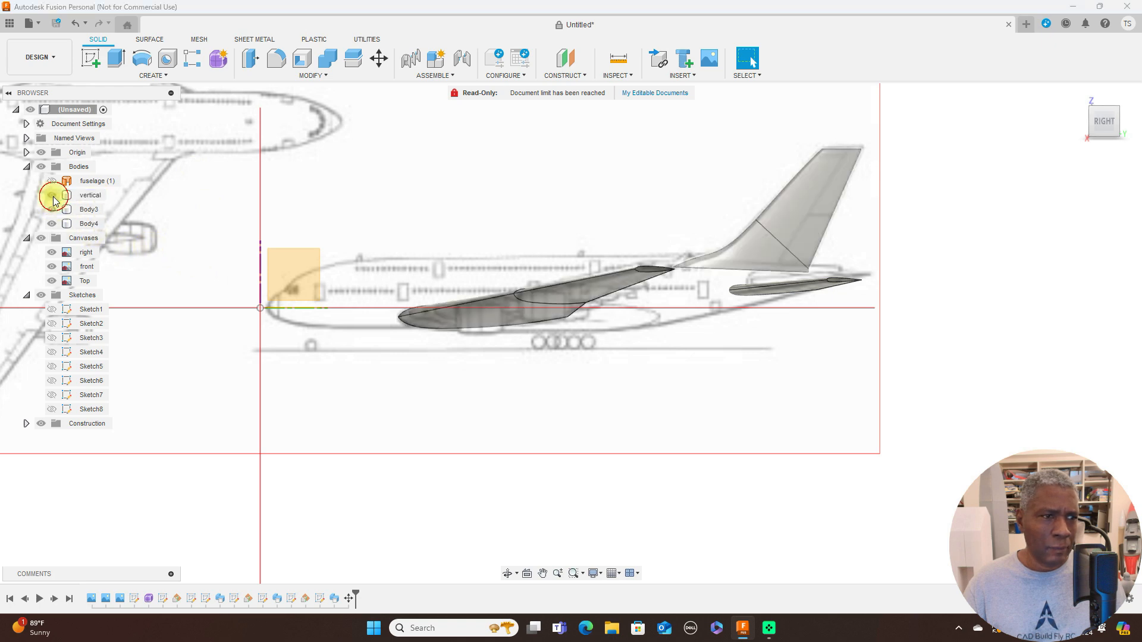
Step: Rename the main wing body as wing
click(89, 211)
double_click(88, 210)
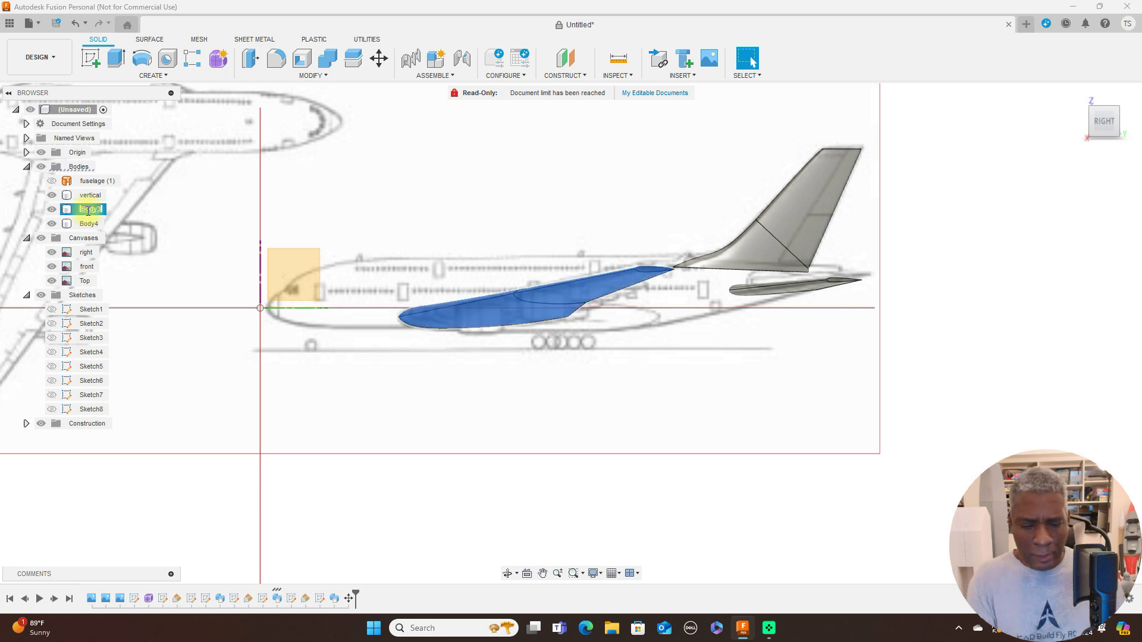
key(BackSpace)
text(wing)
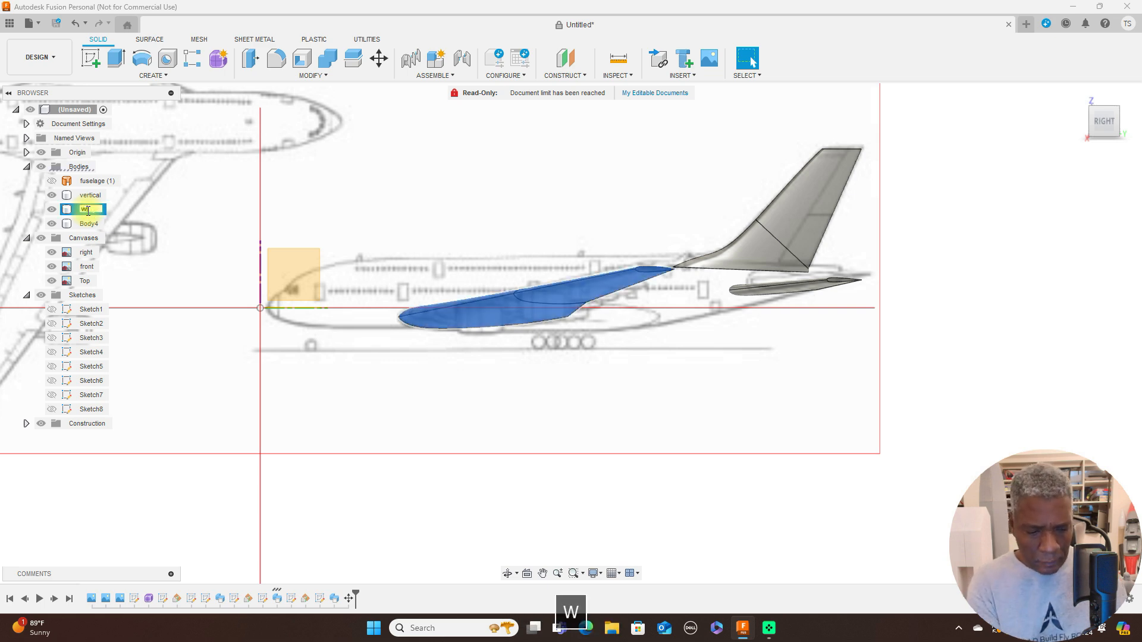
key(Return)
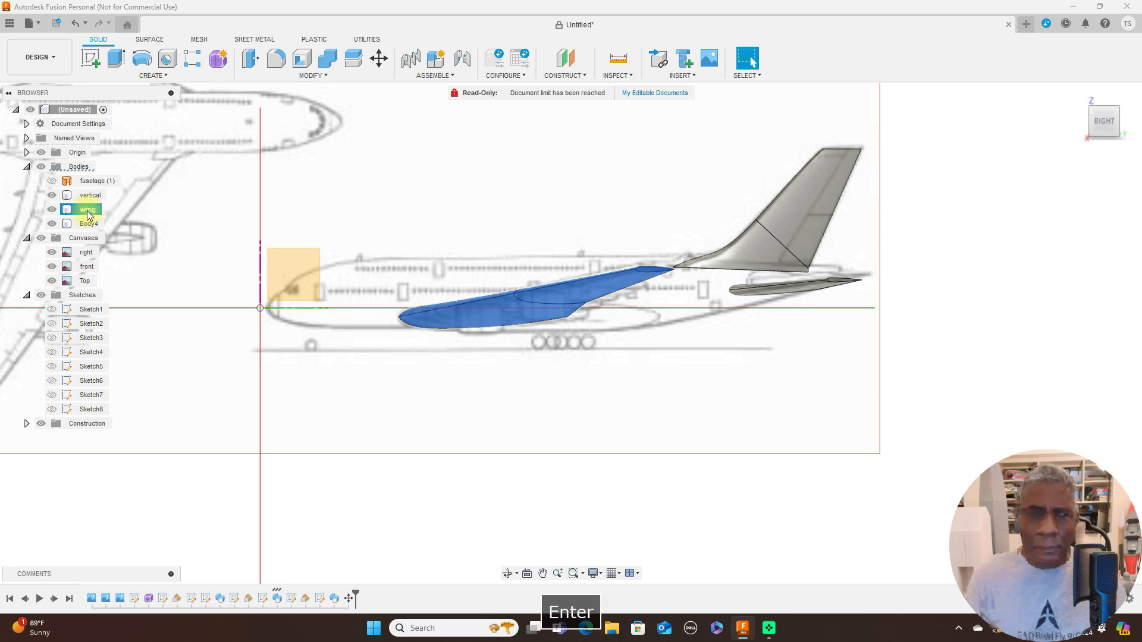
Step: Rename the horizontal stabilizer body as horizontal
click(771, 205)
click(784, 279)
click(303, 202)
click(90, 225)
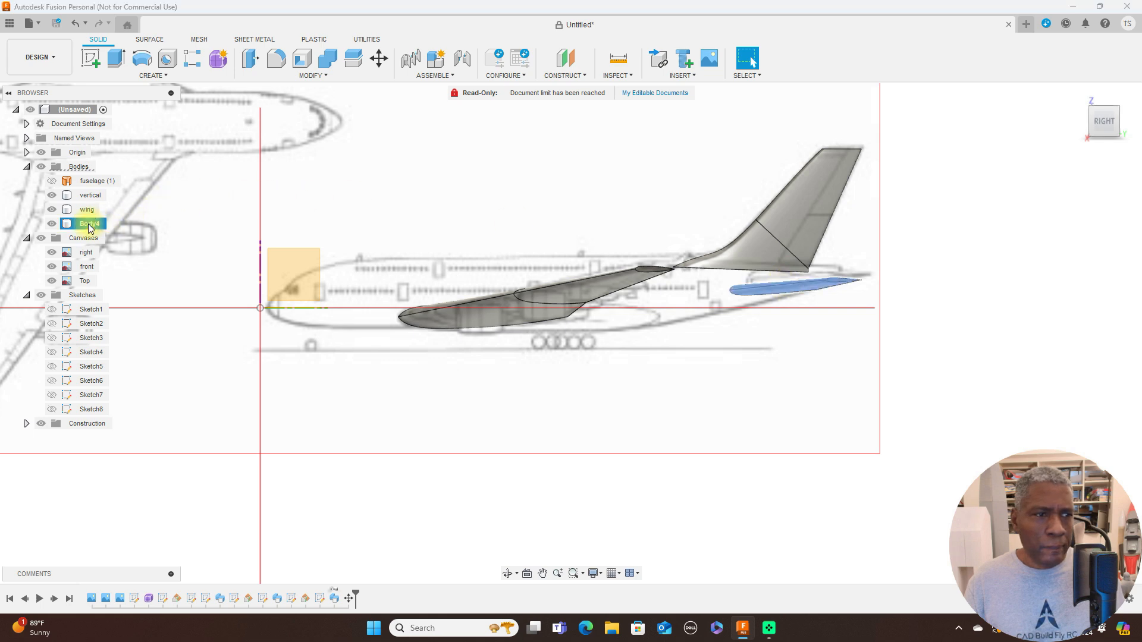
key(BackSpace)
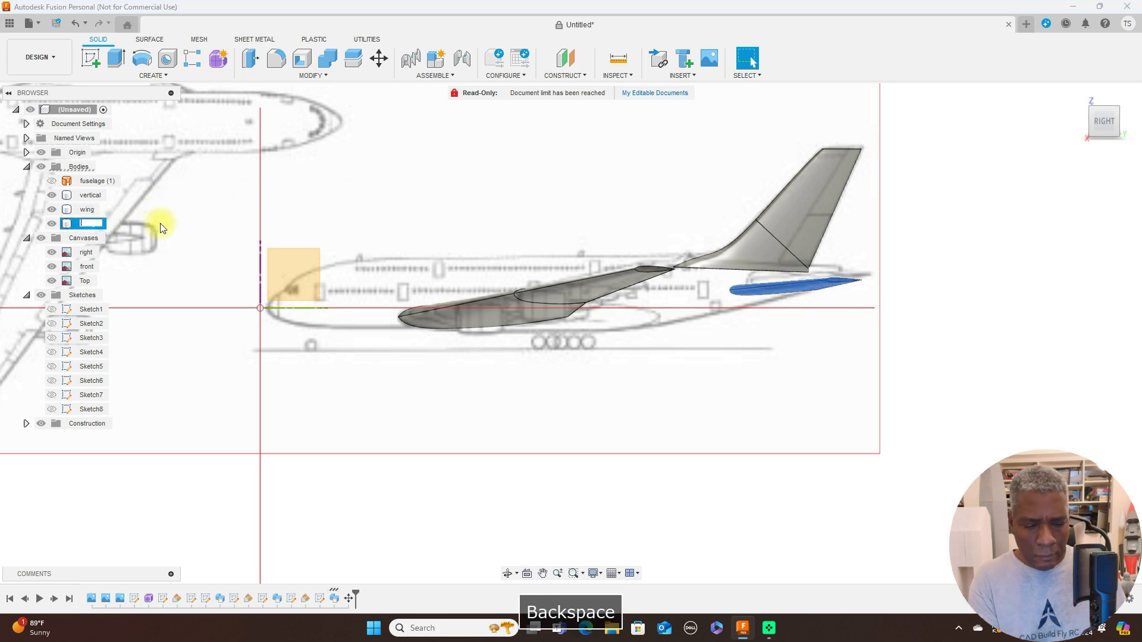
text(horizontal)
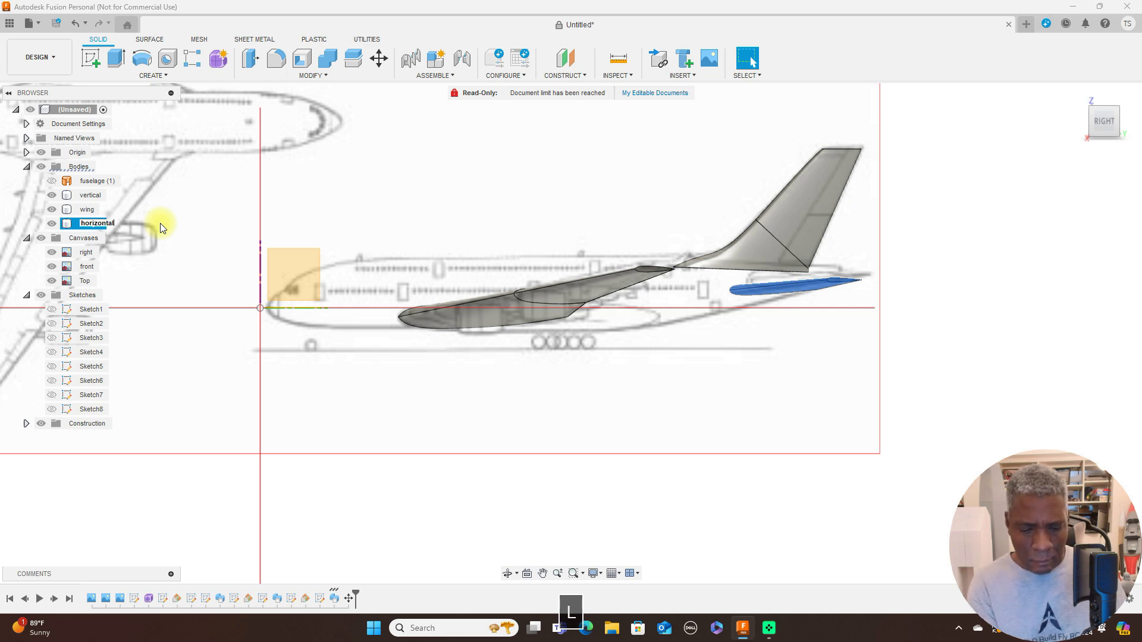
key(Return)
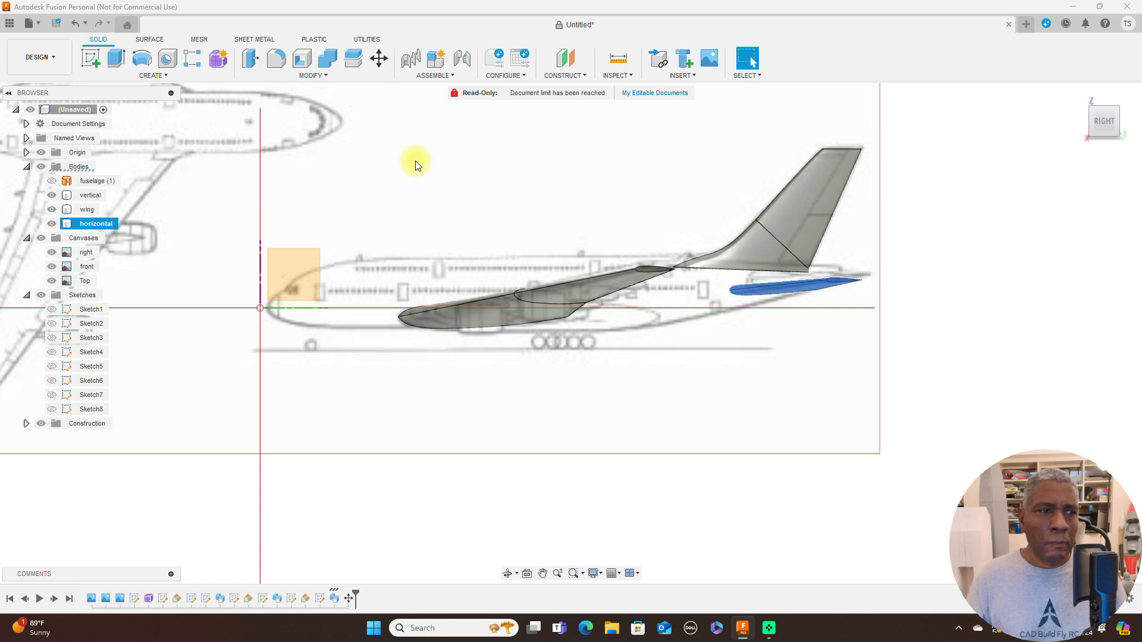
Step: Unhide the fuselage body and review how the wing and tail surfaces sit on it from the side and above
click(415, 155)
scroll(559, 189, down, 2)
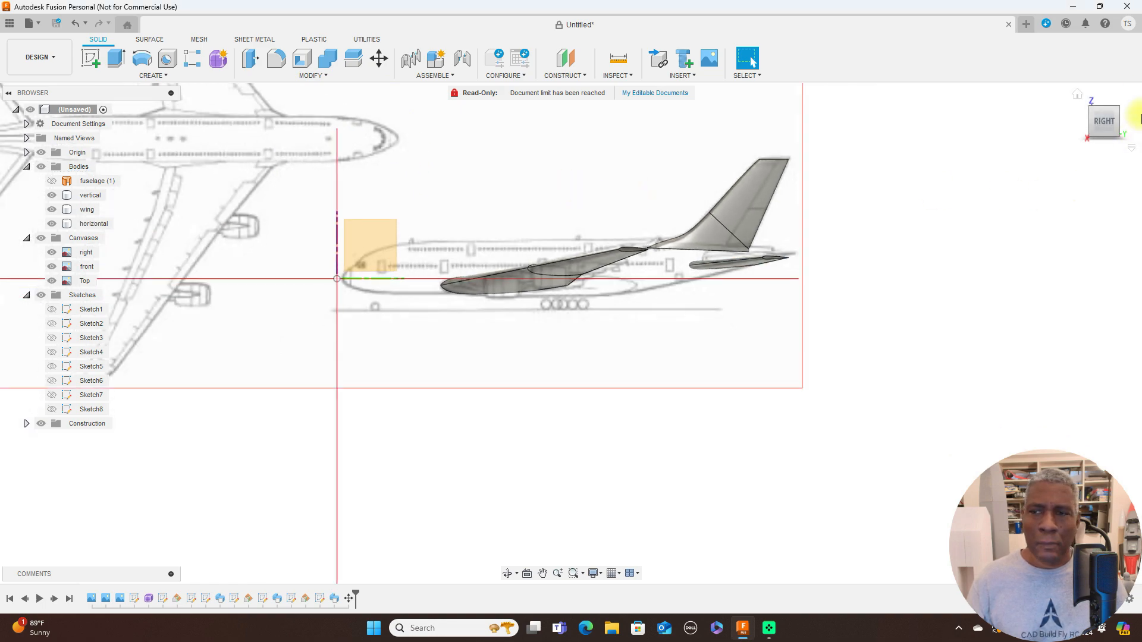
mouse_move(15, 154)
shift+middle_down()
mouse_move(45, 157)
mouse_move(90, 129)
mouse_move(1113, 145)
shift+middle_up()
click(1110, 143)
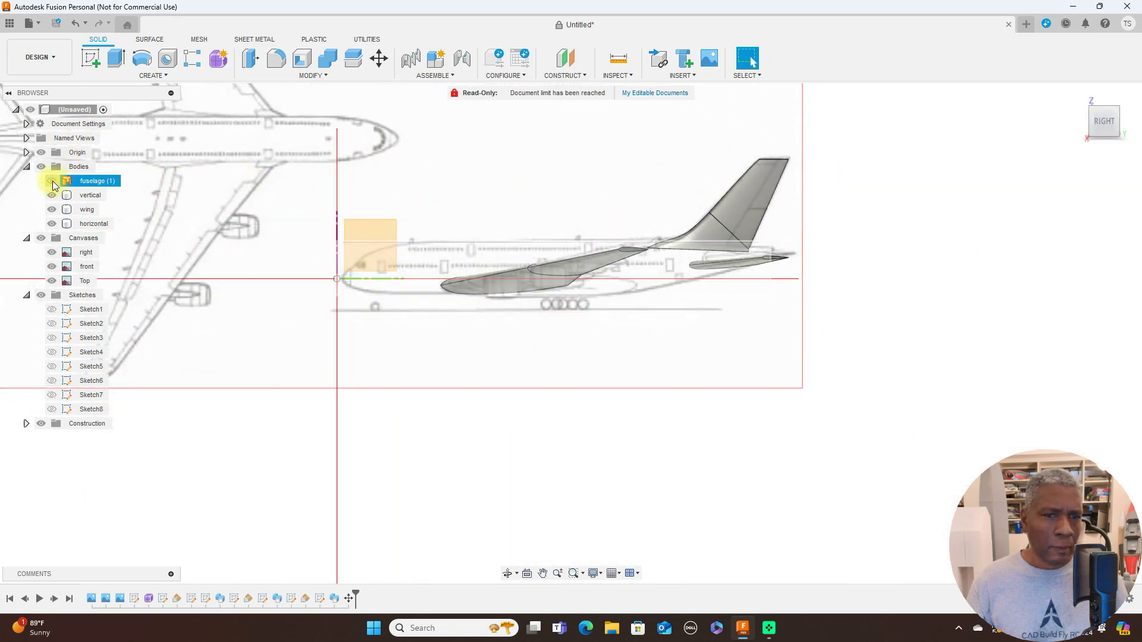
click(52, 180)
mouse_move(89, 196)
shift+middle_down()
mouse_move(114, 174)
mouse_move(26, 132)
mouse_move(1053, 133)
mouse_move(837, 117)
mouse_move(715, 139)
mouse_move(1095, 128)
shift+middle_up()
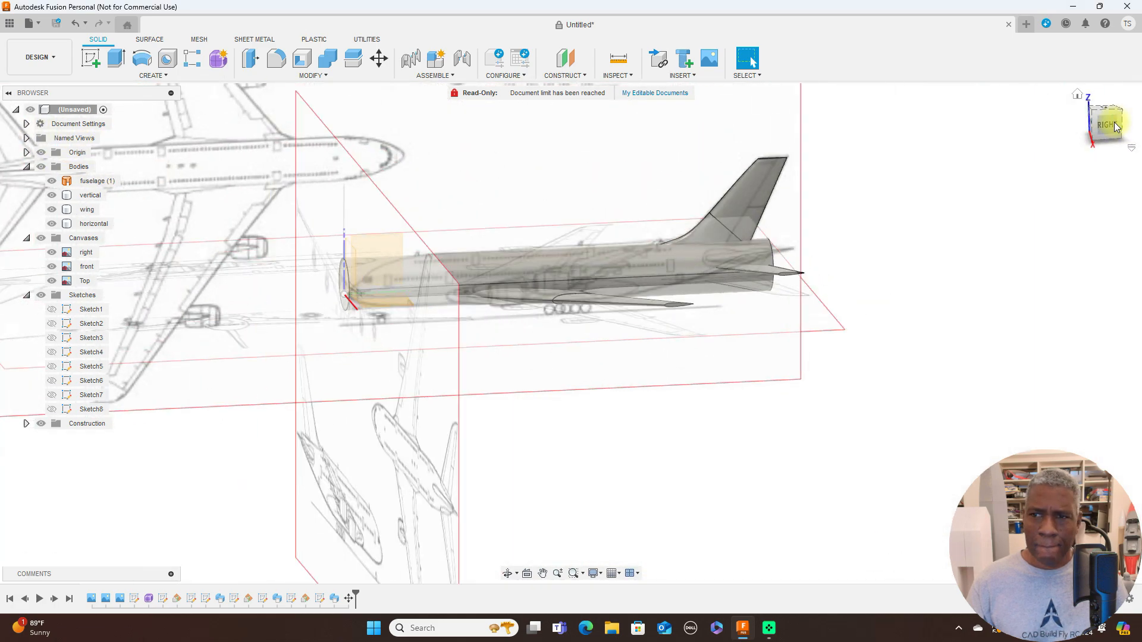
click(1105, 123)
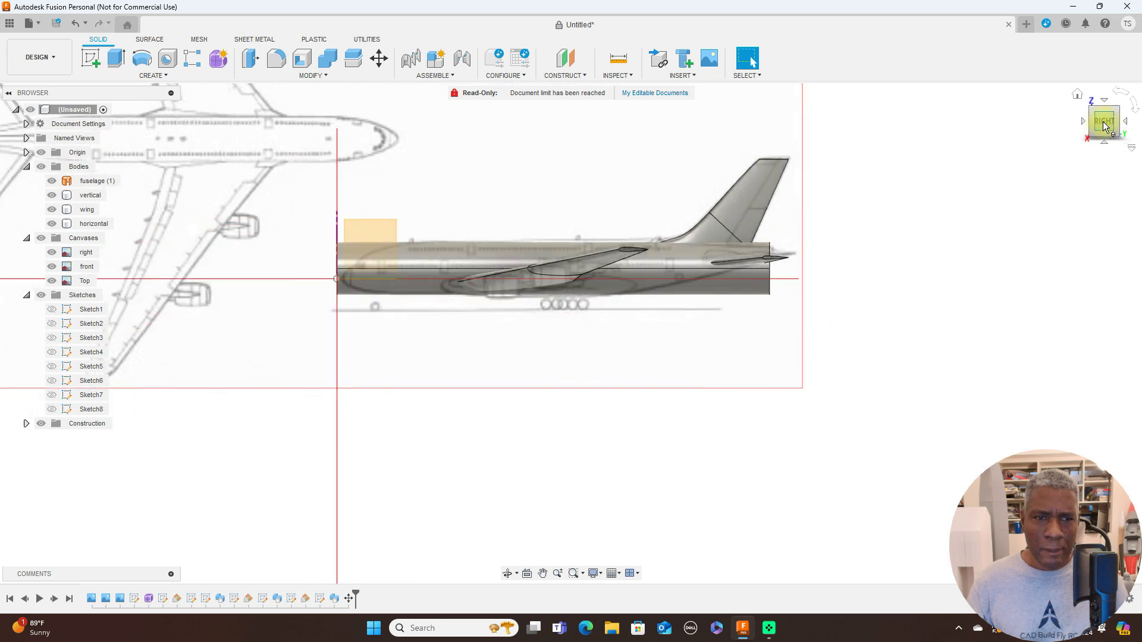
drag(1098, 116, 1105, 180)
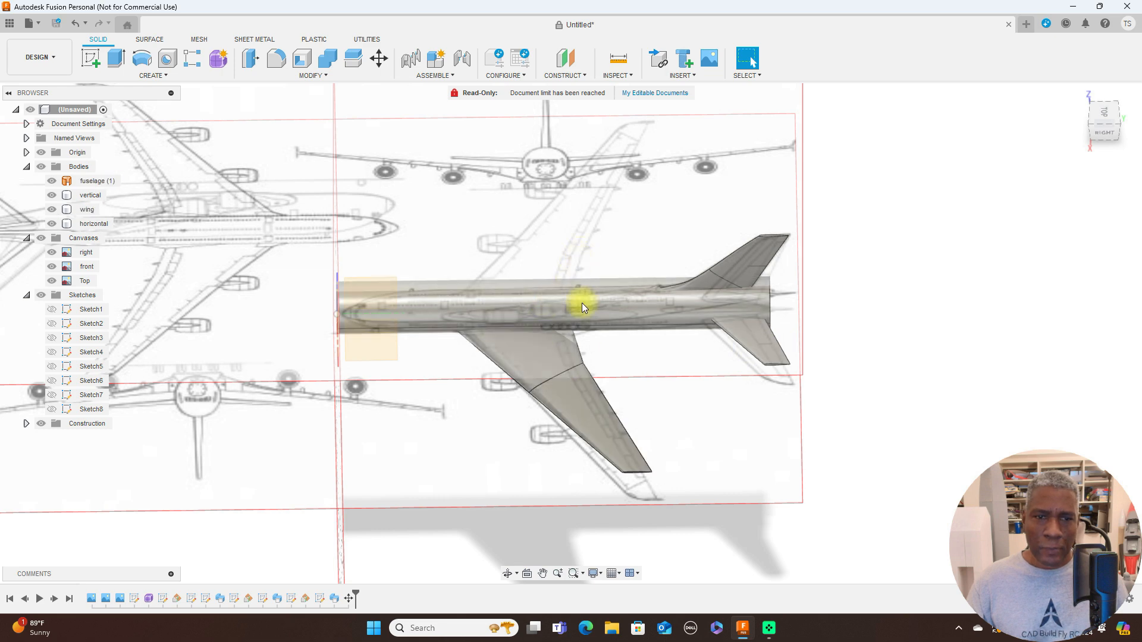
Step: Mirror the wing body across the fuselage's vertical centre plane, with the operation set to New Body
click(1108, 115)
middle_drag(773, 428, 792, 364)
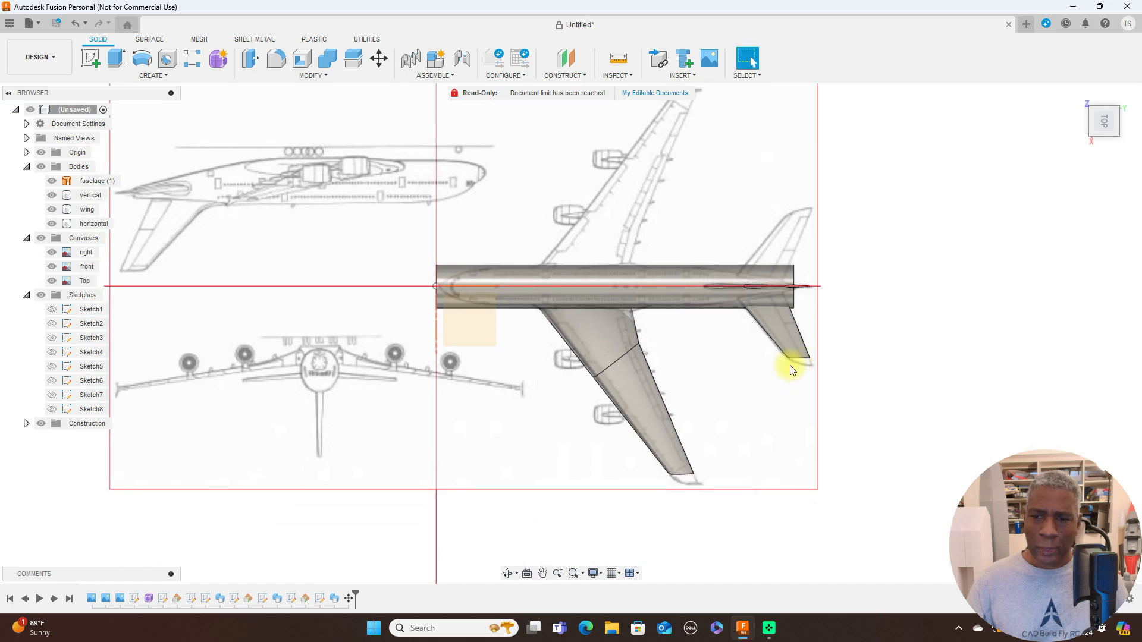
click(619, 364)
scroll(617, 373, up, 2)
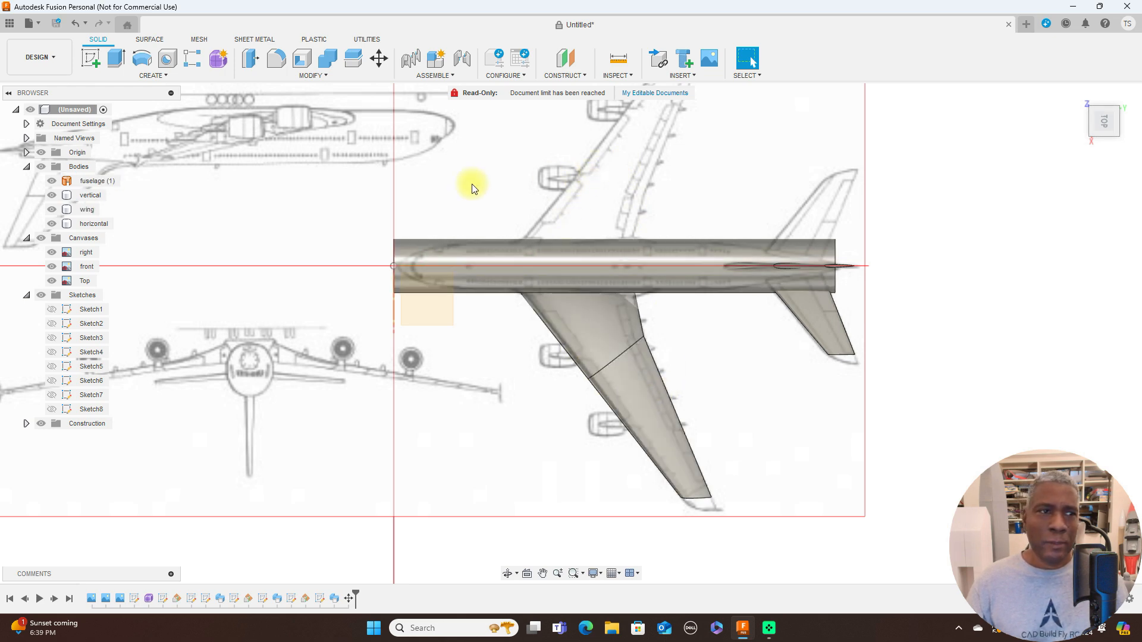
click(165, 76)
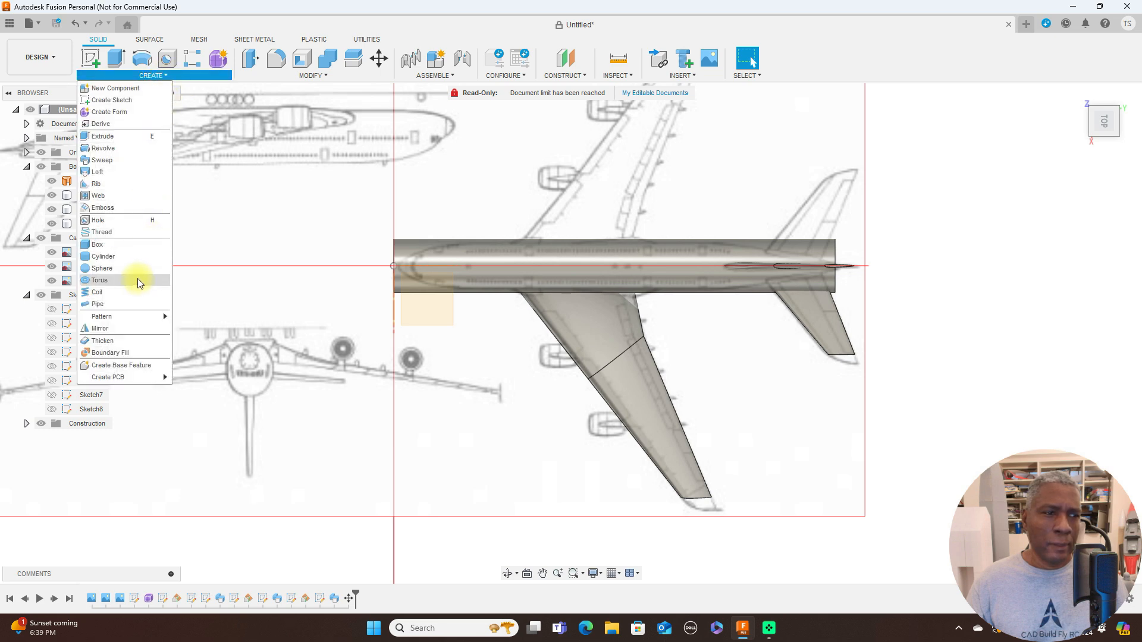
click(128, 328)
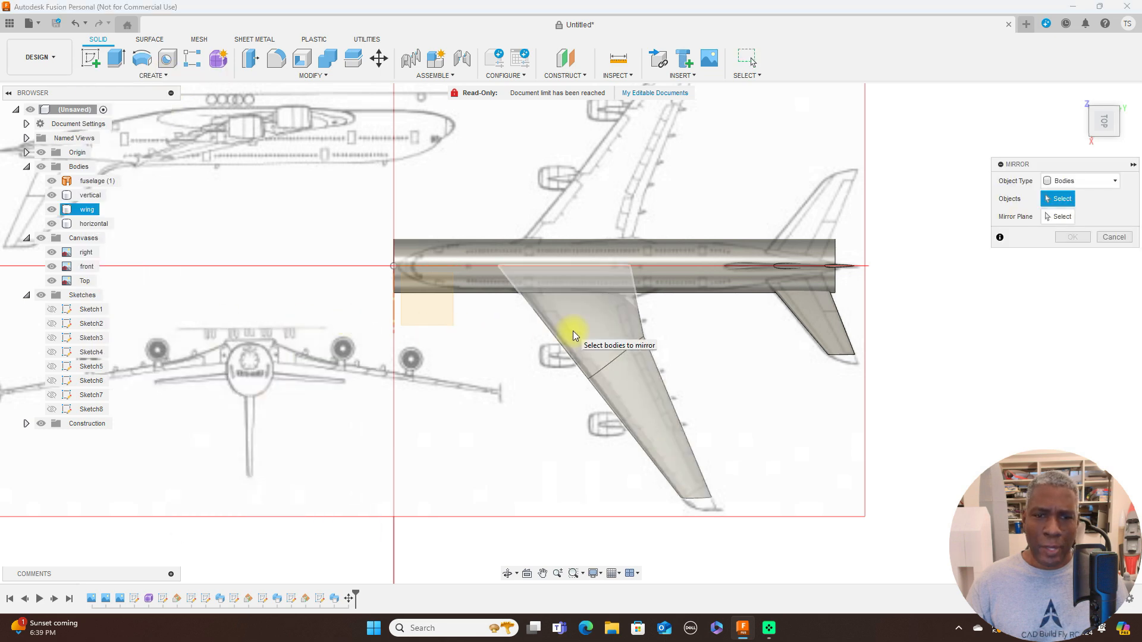
click(575, 332)
click(1058, 216)
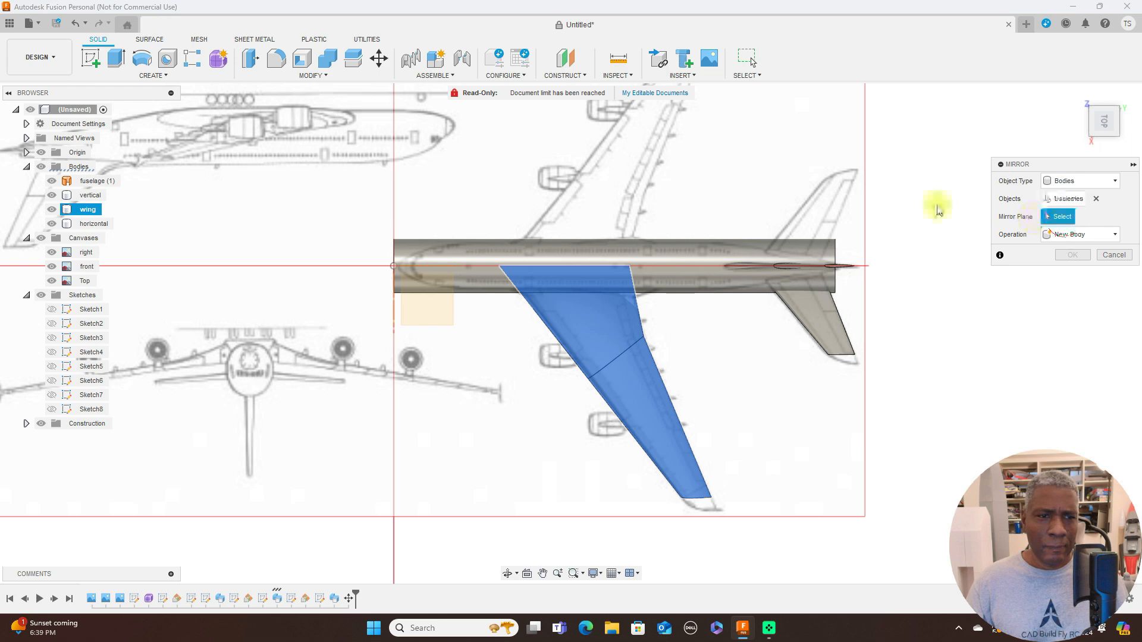
click(440, 267)
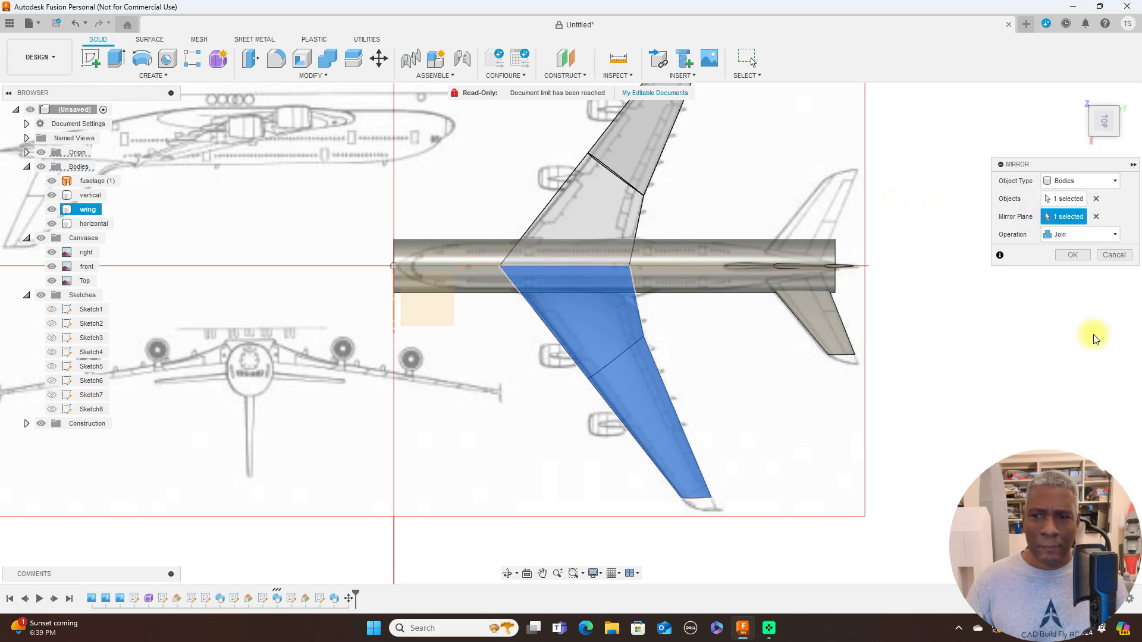
click(1104, 235)
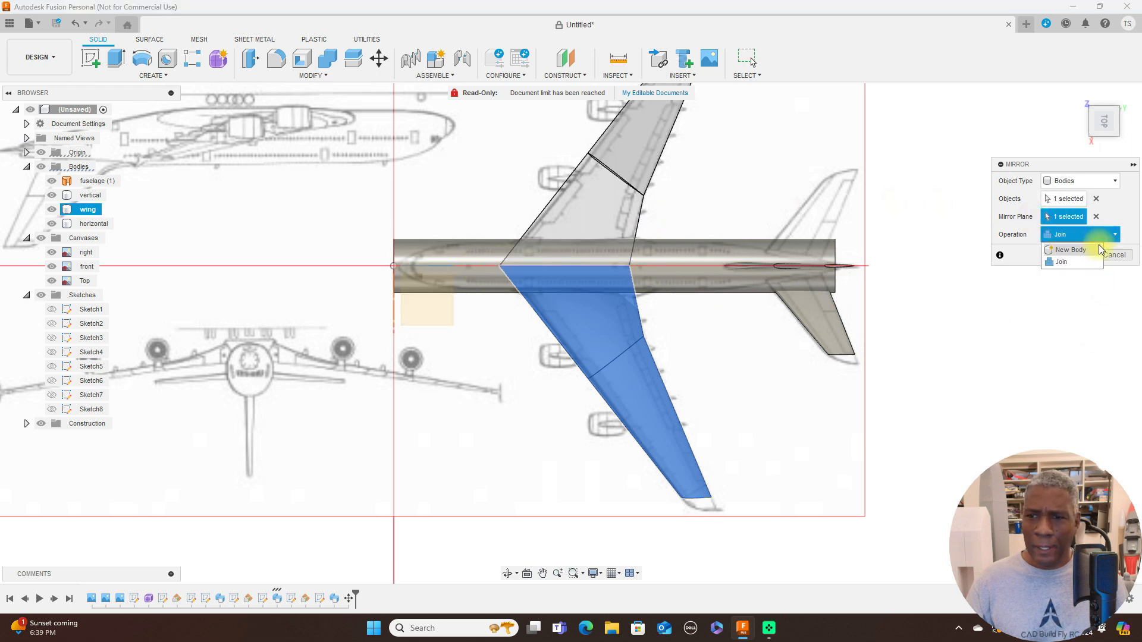
click(1089, 252)
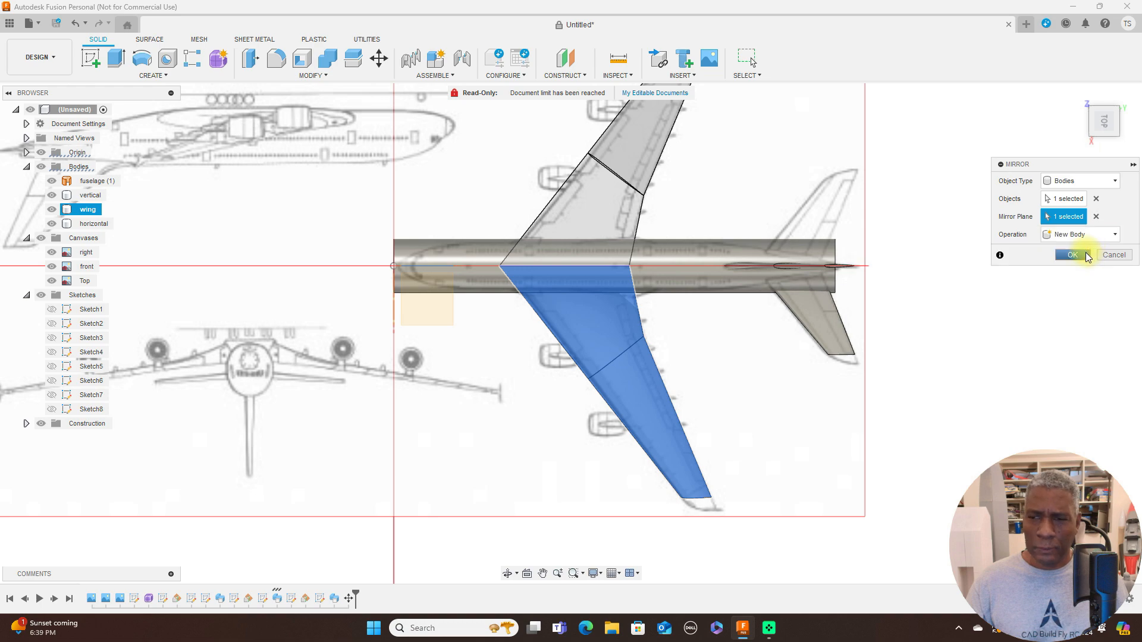
click(1083, 256)
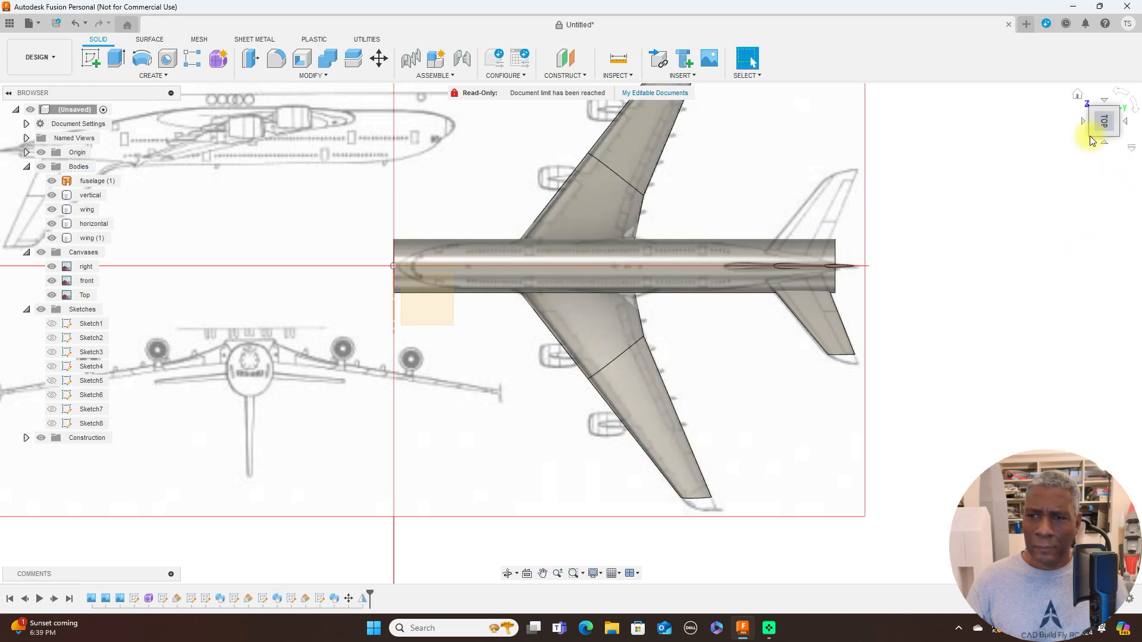
Step: Inspect the mirrored wing pair on the fuselage in angled, right and front views against the blueprints
mouse_move(1100, 128)
mouse_down()
mouse_move(7, 85)
mouse_move(16, 76)
mouse_up()
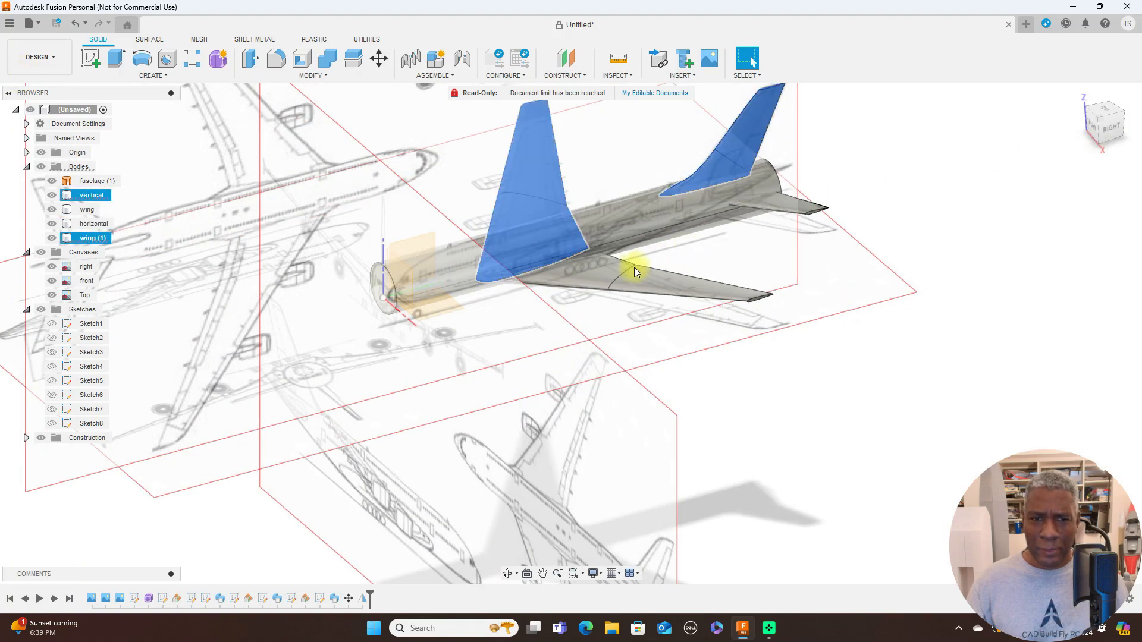
click(728, 355)
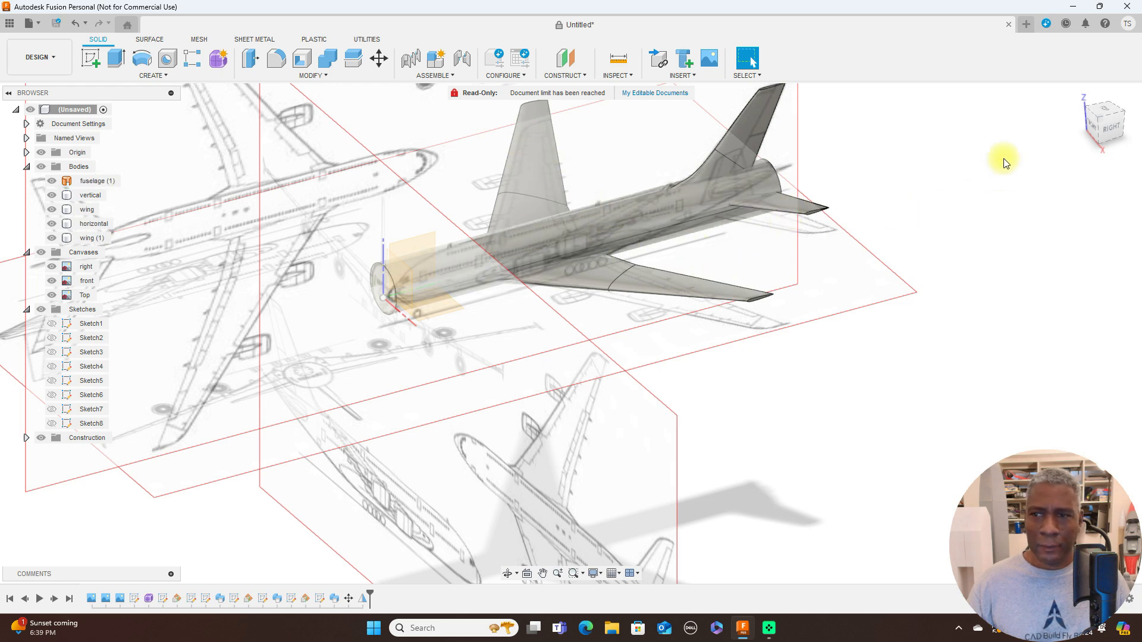
click(1107, 125)
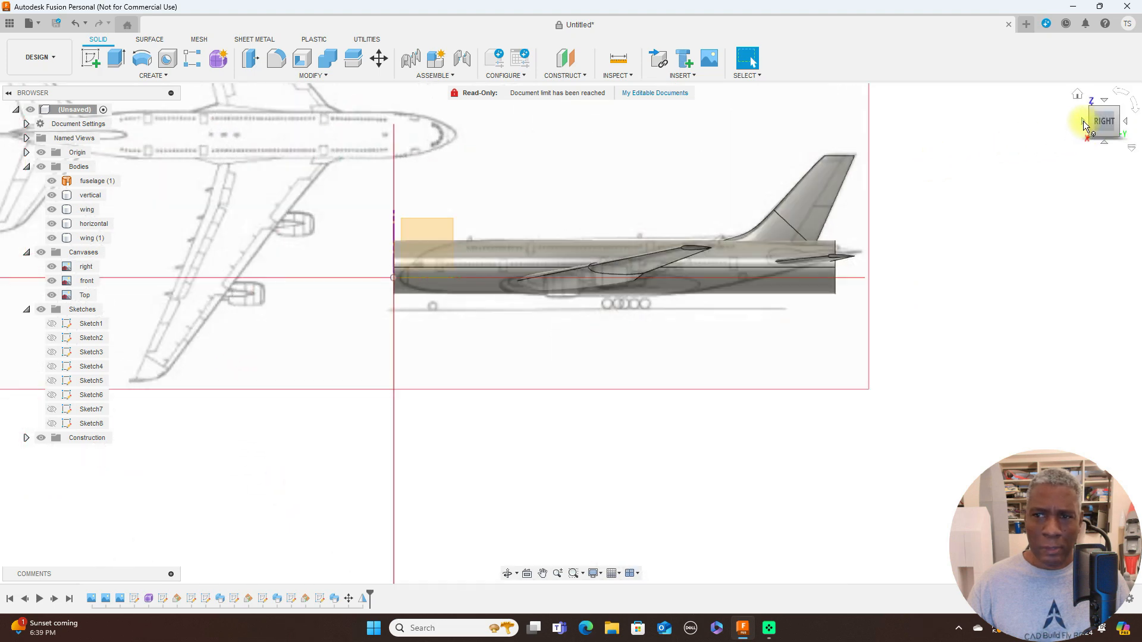
click(1083, 121)
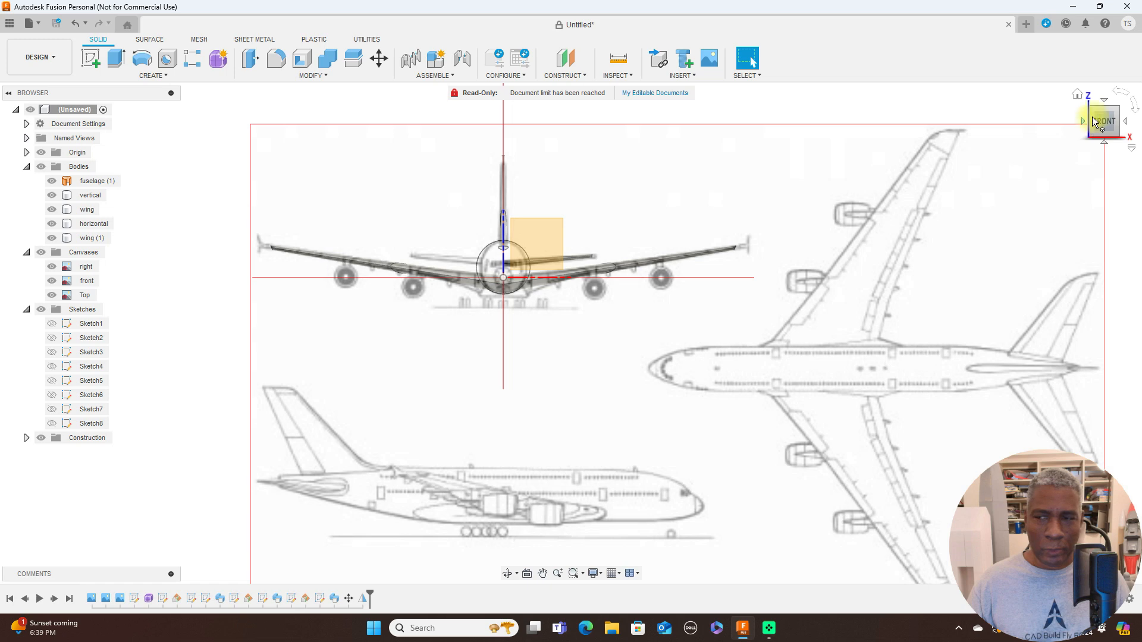
click(1129, 124)
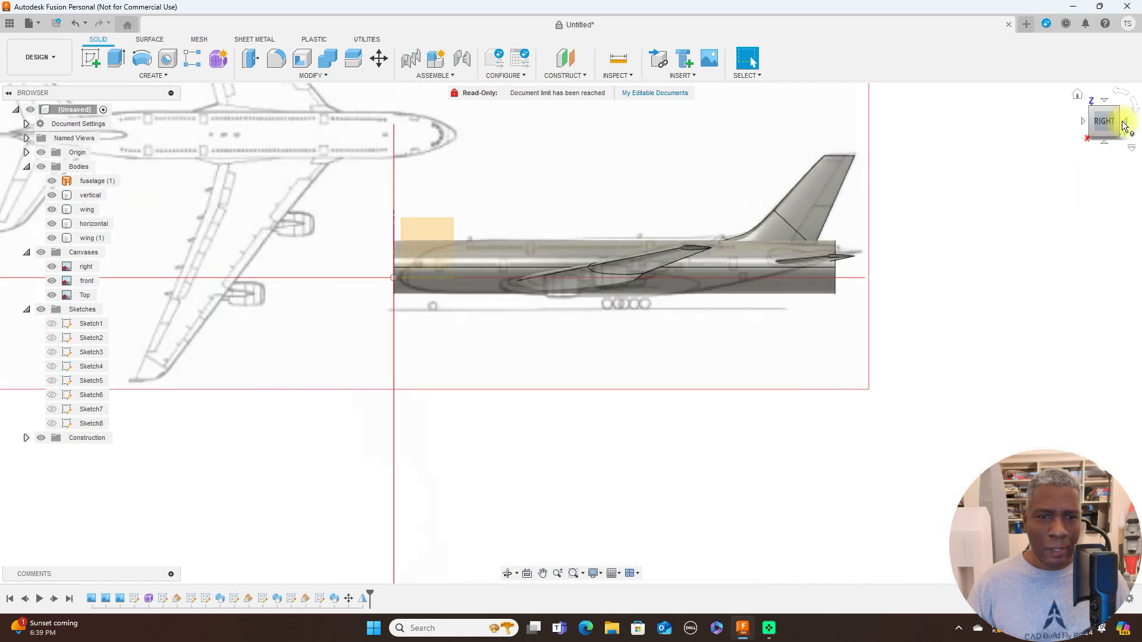
Step: Create a new empty design alongside the airliner model
scroll(889, 224, down, 2)
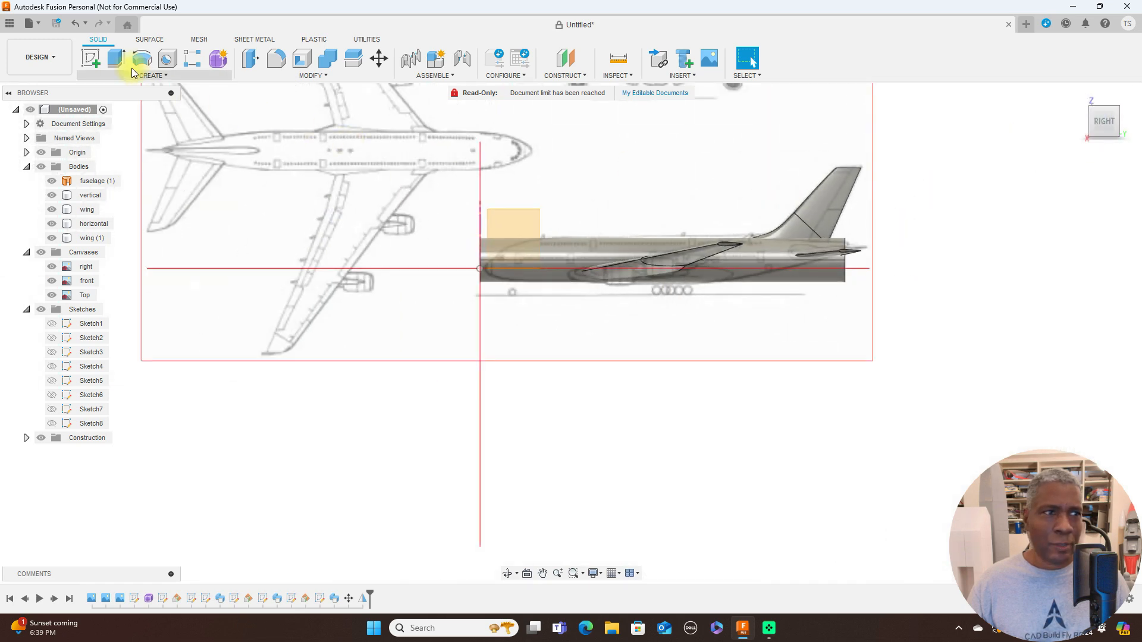
click(39, 26)
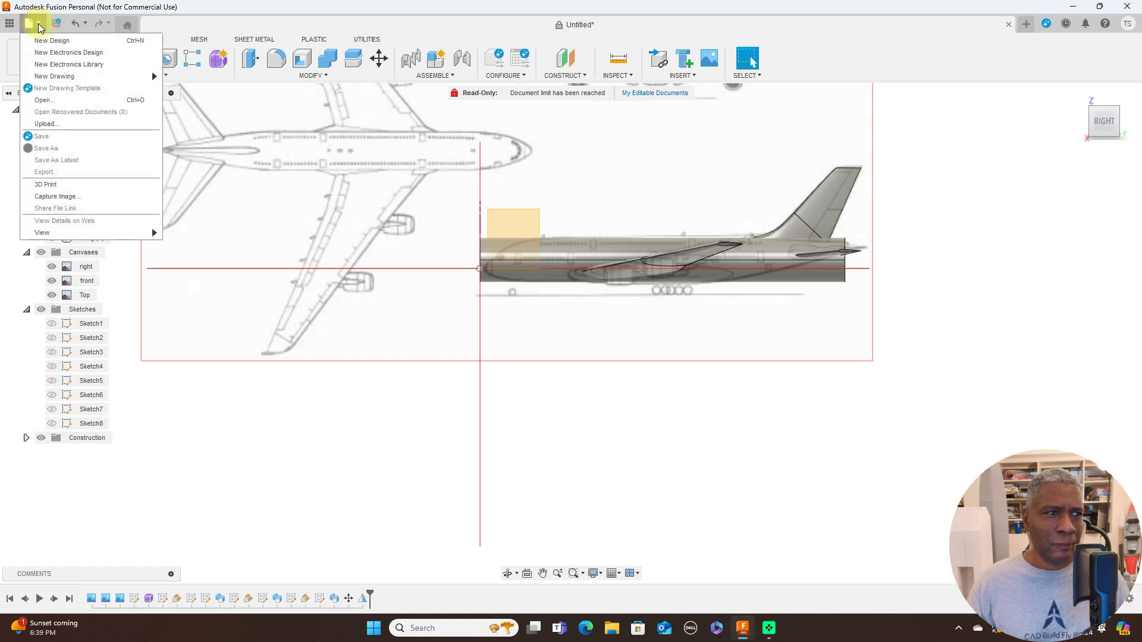
click(42, 40)
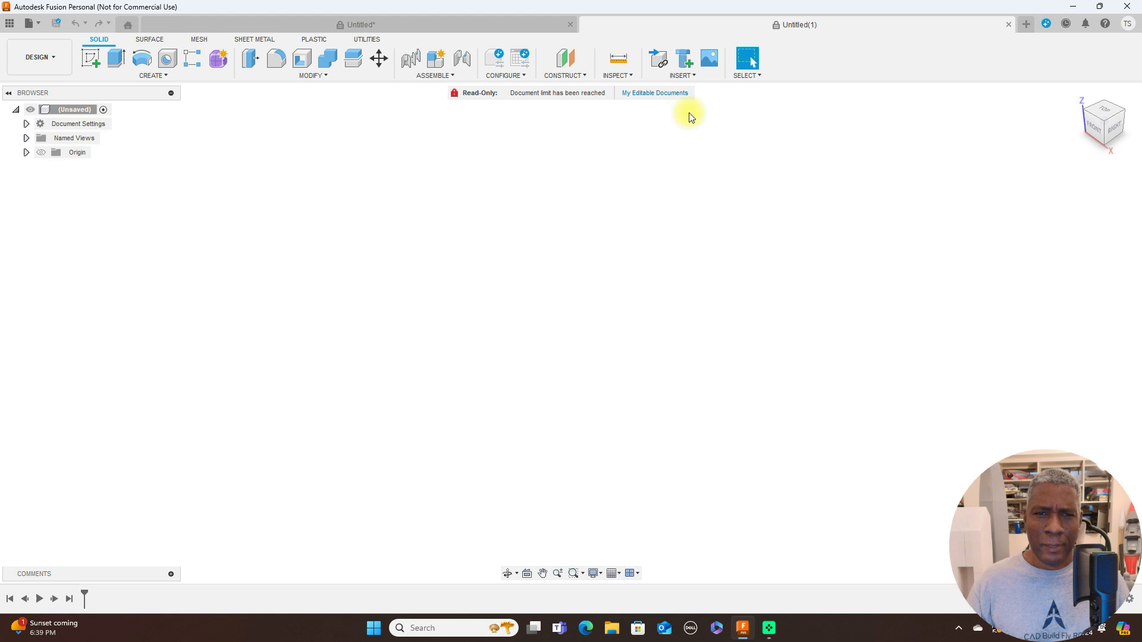
Step: Start a canvas insertion and load the F-100 image from the computer's Desktop folder
click(693, 77)
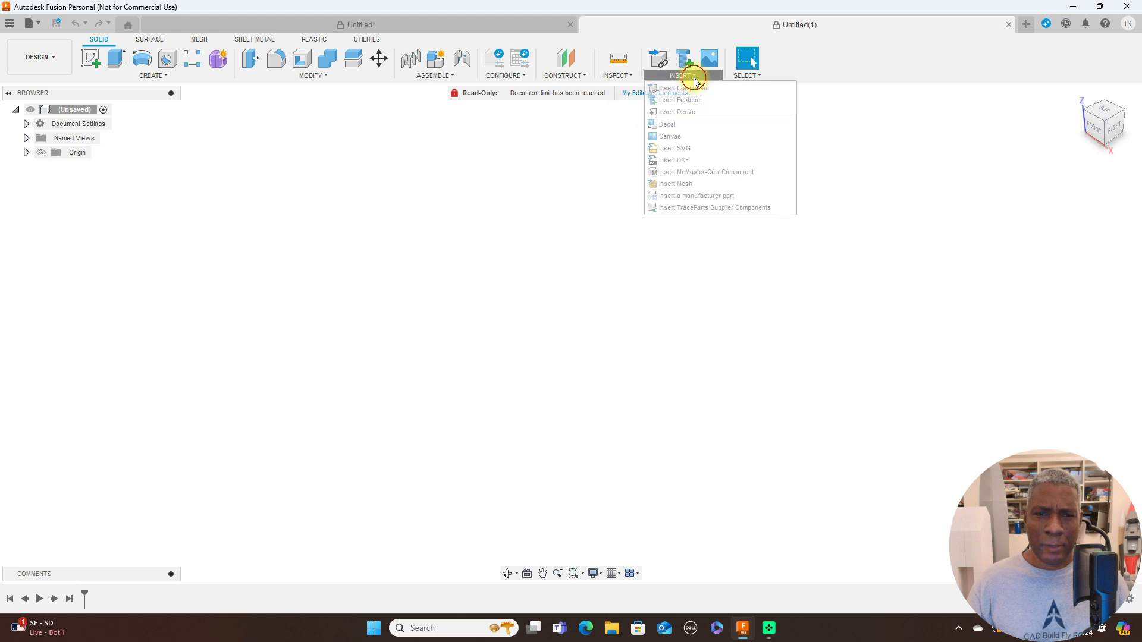
click(689, 139)
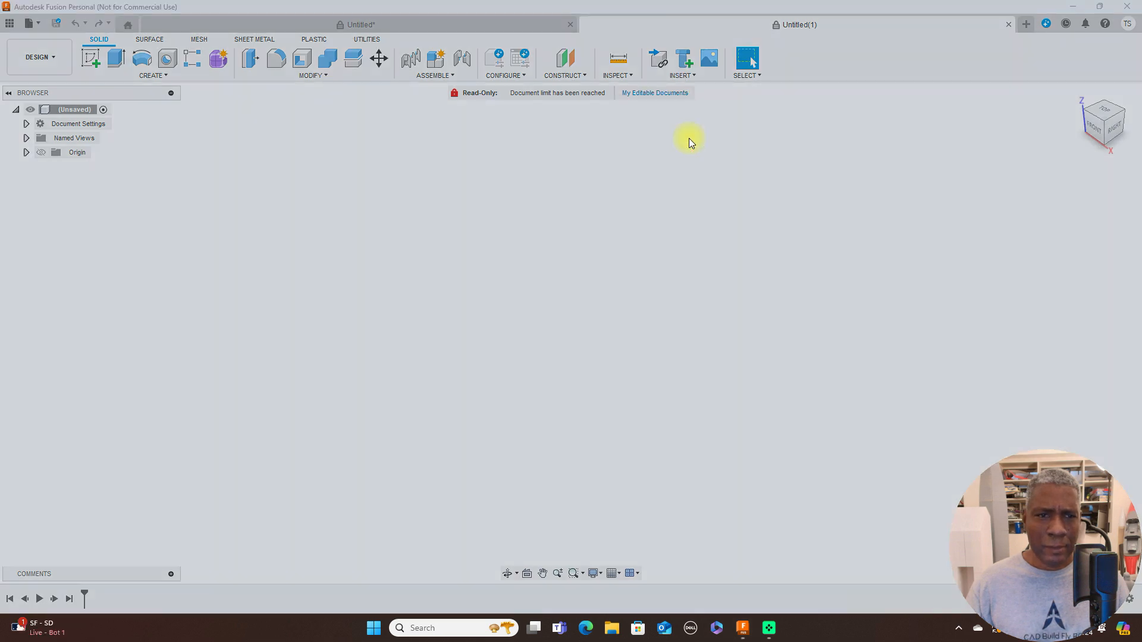
click(450, 434)
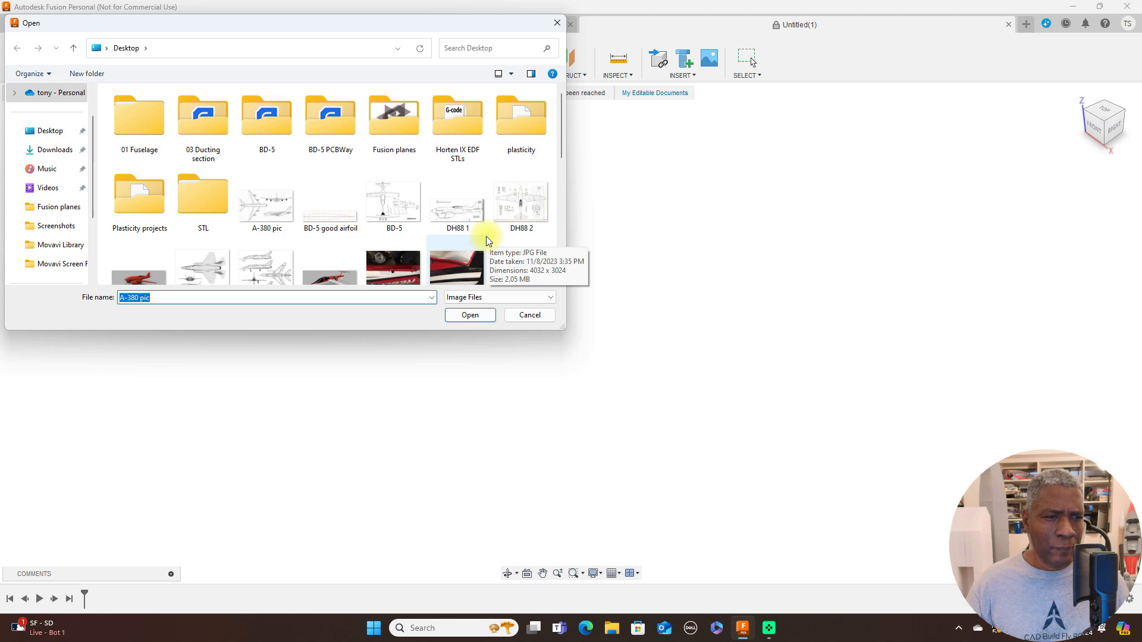
scroll(473, 235, down, 2)
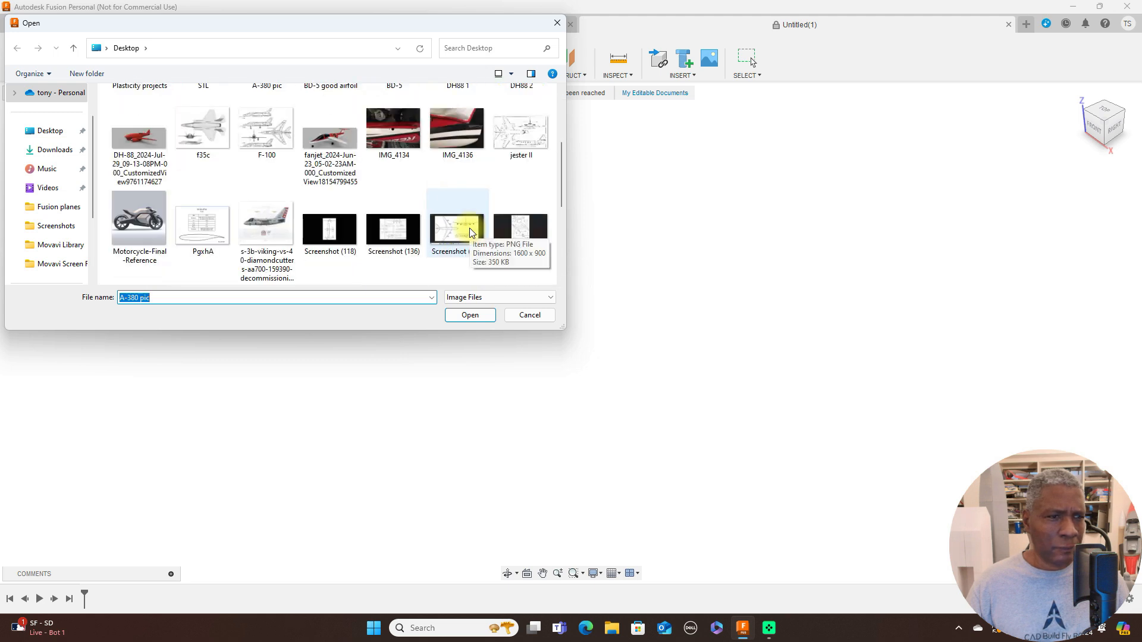
scroll(470, 229, up, 3)
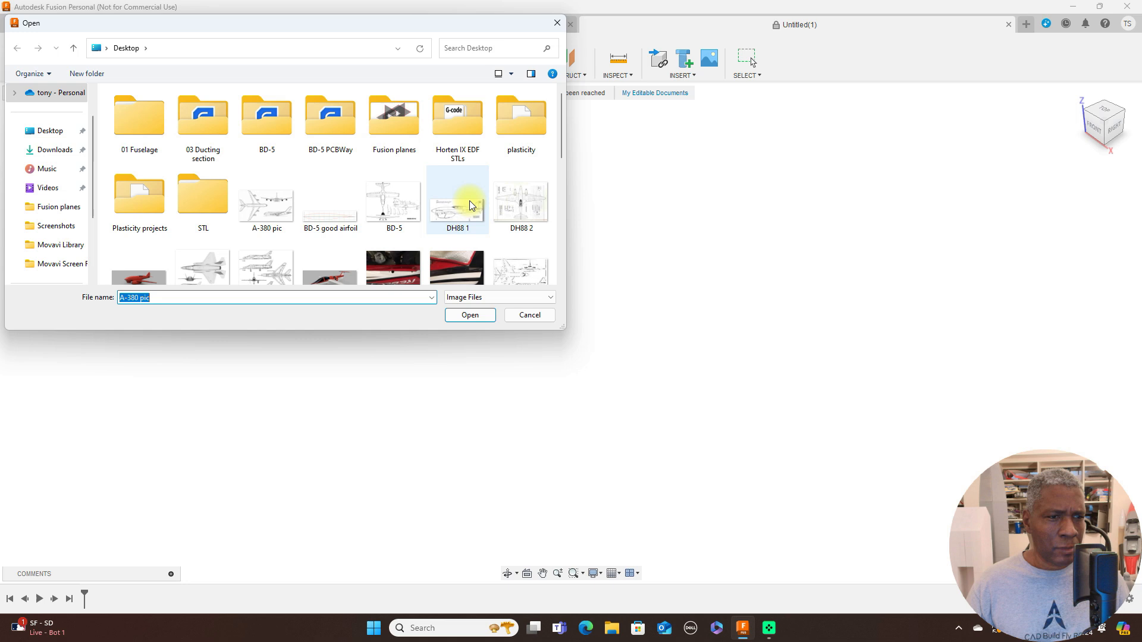
scroll(470, 204, down, 1)
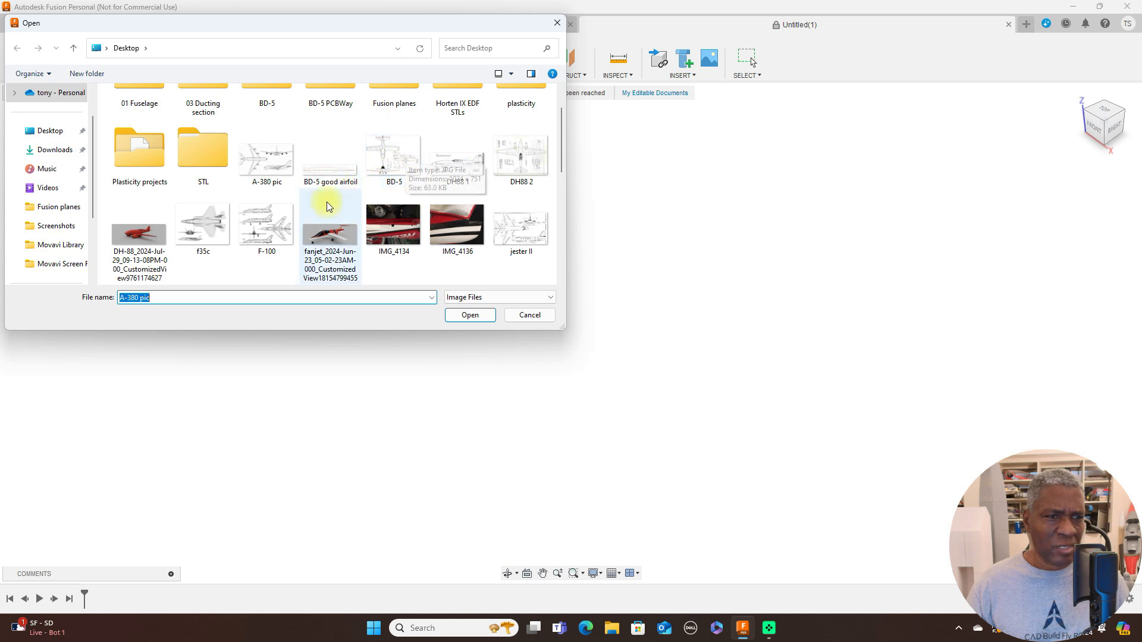
click(276, 222)
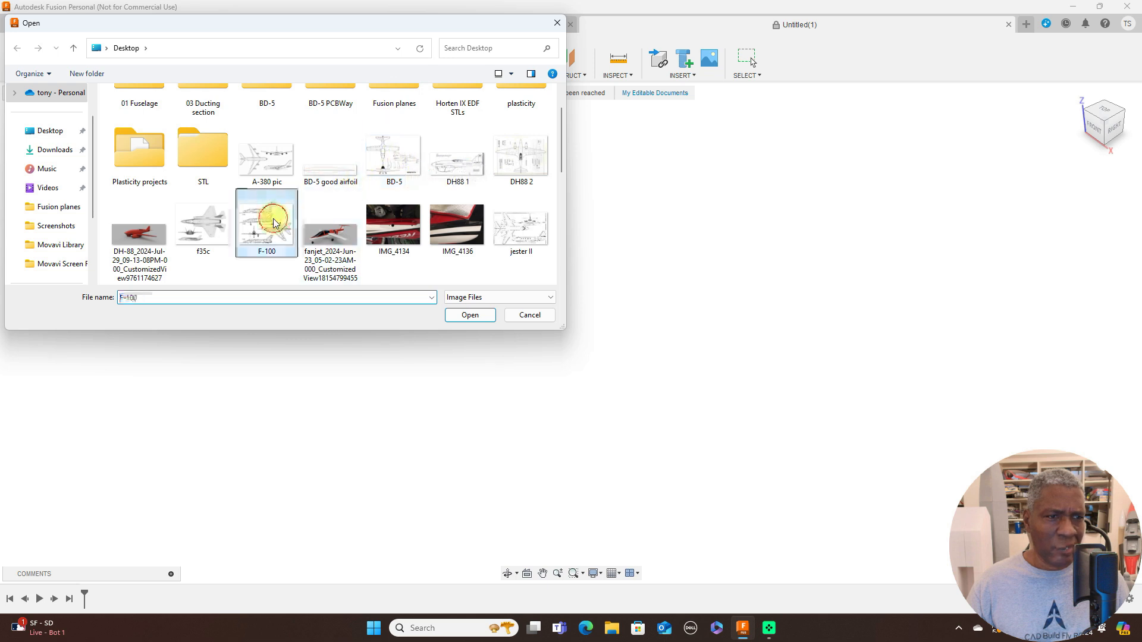
click(485, 317)
Step: Place the F-100 canvas on the right-view origin plane and enlarge it uniformly to a plane scale of about 9.89
click(1117, 126)
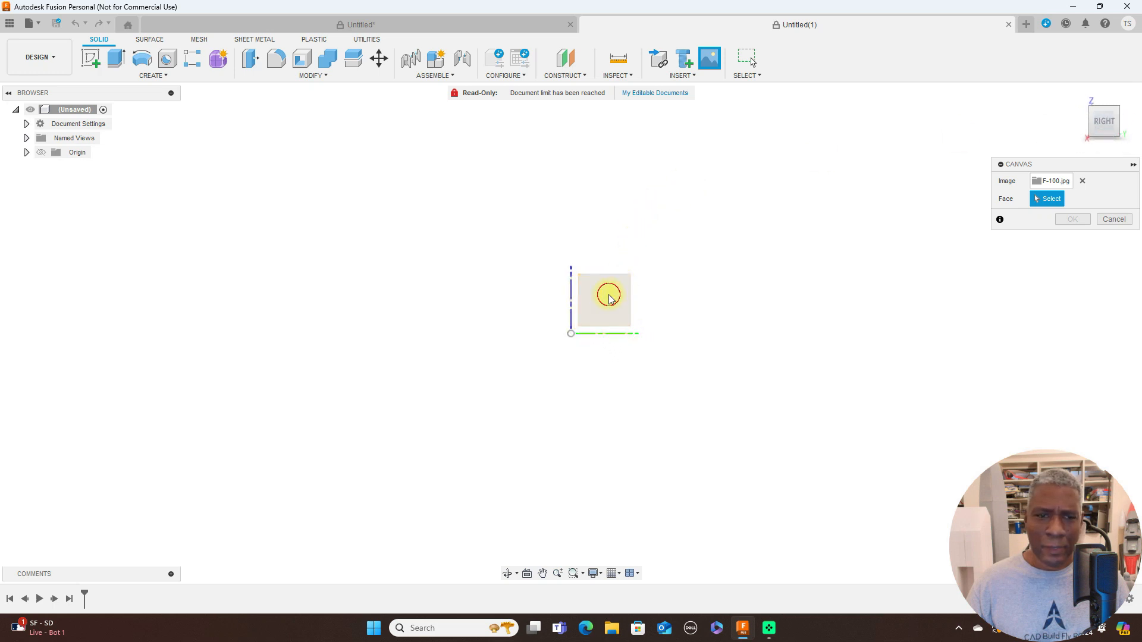
click(610, 299)
drag(599, 306, 755, 222)
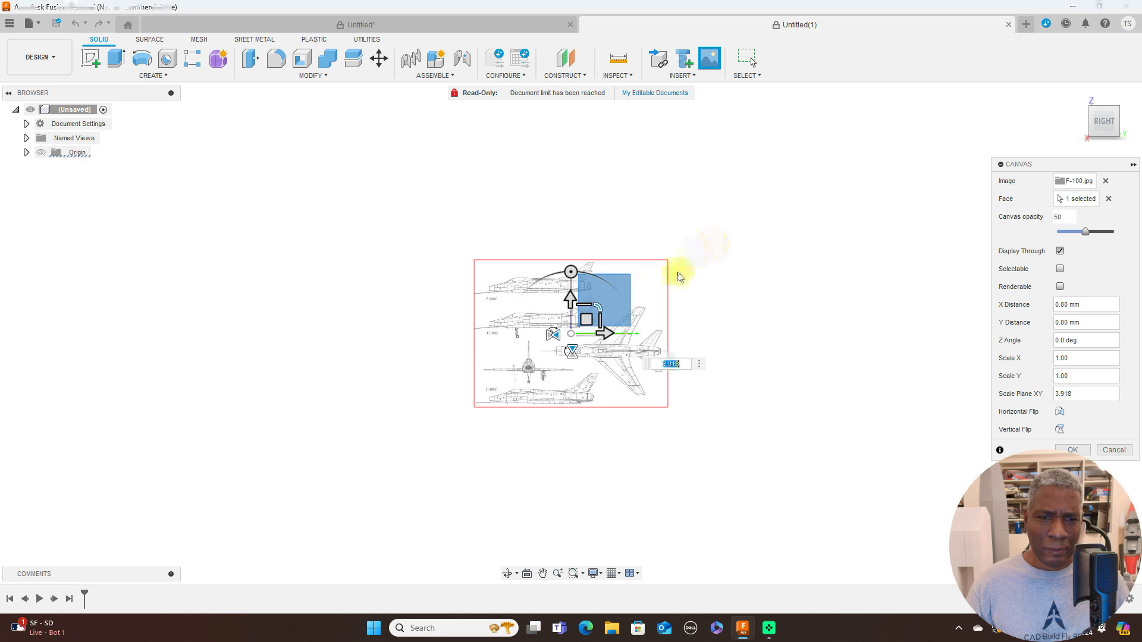
drag(611, 291, 657, 272)
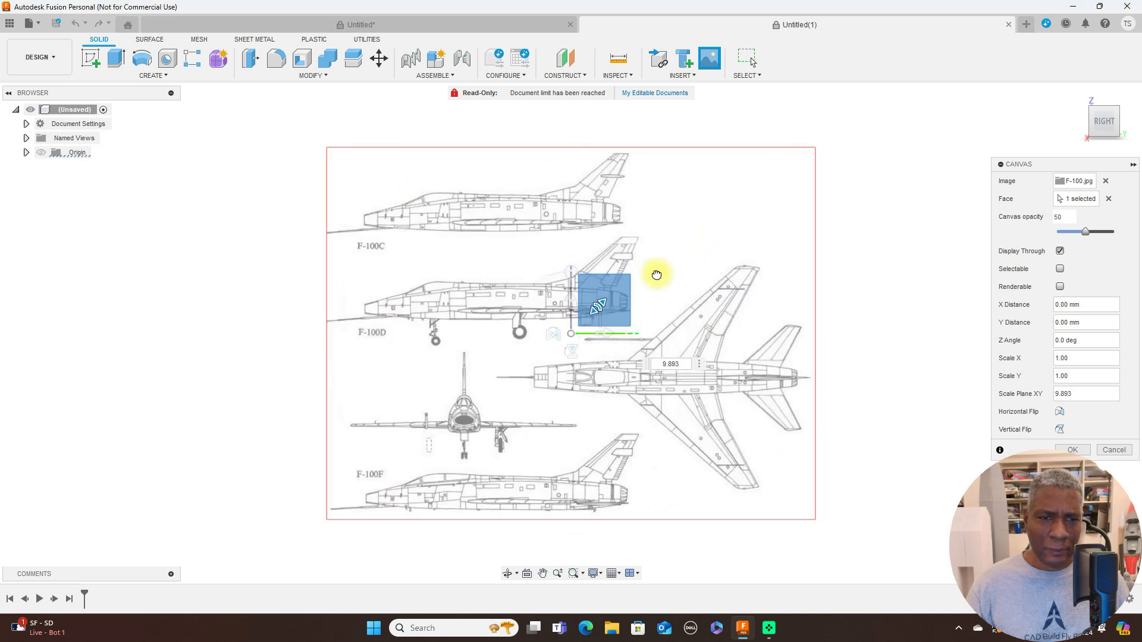
click(1074, 450)
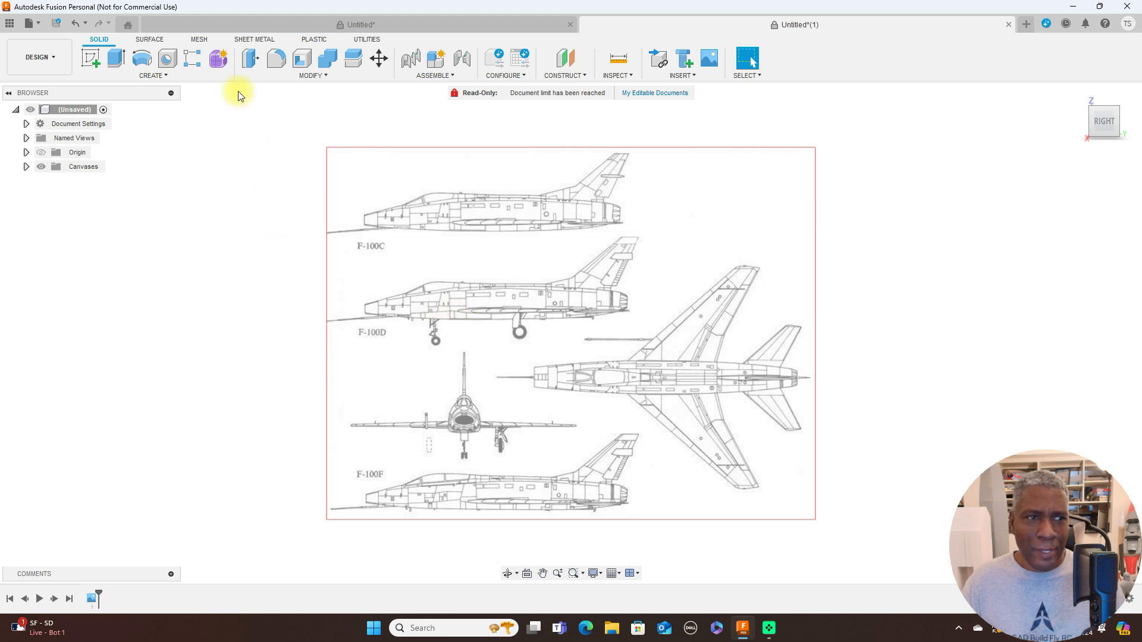
click(220, 62)
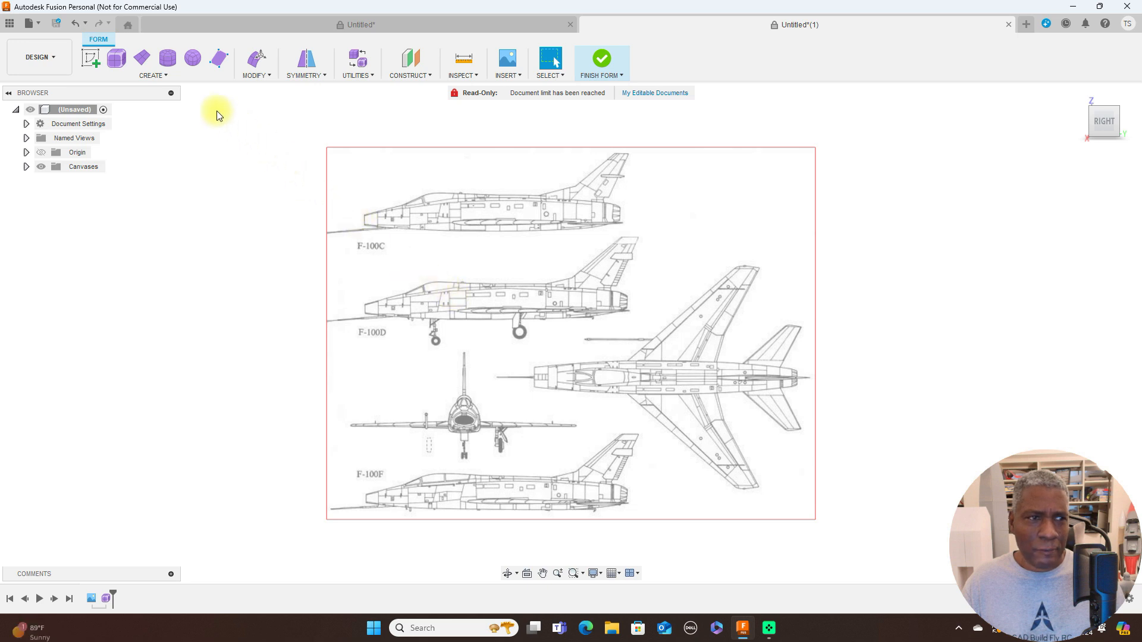
click(168, 63)
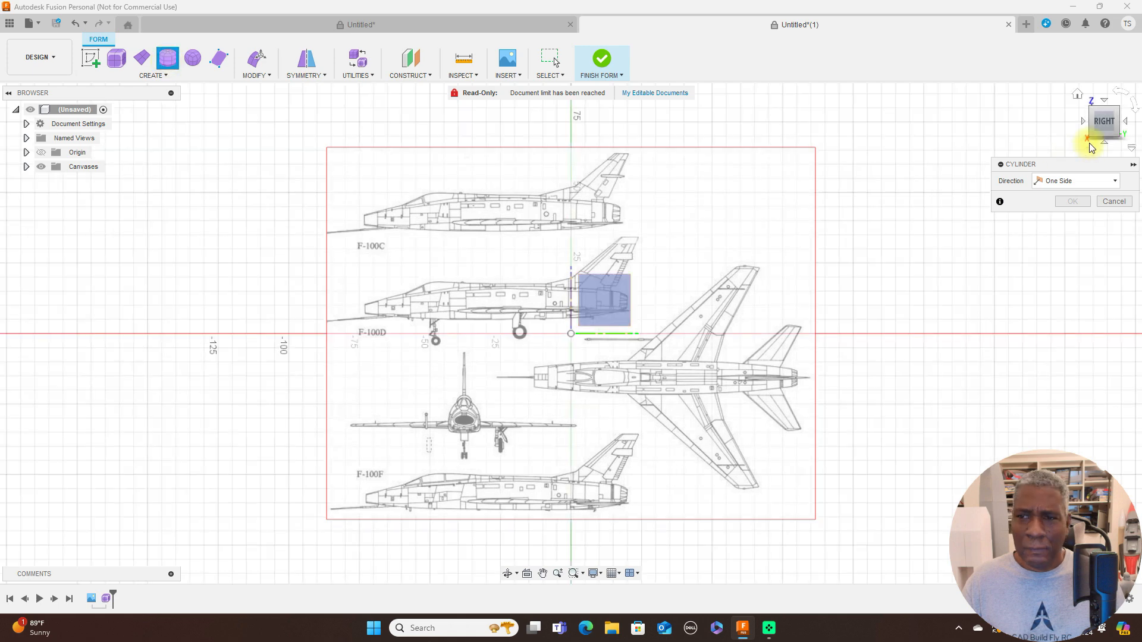
click(1082, 121)
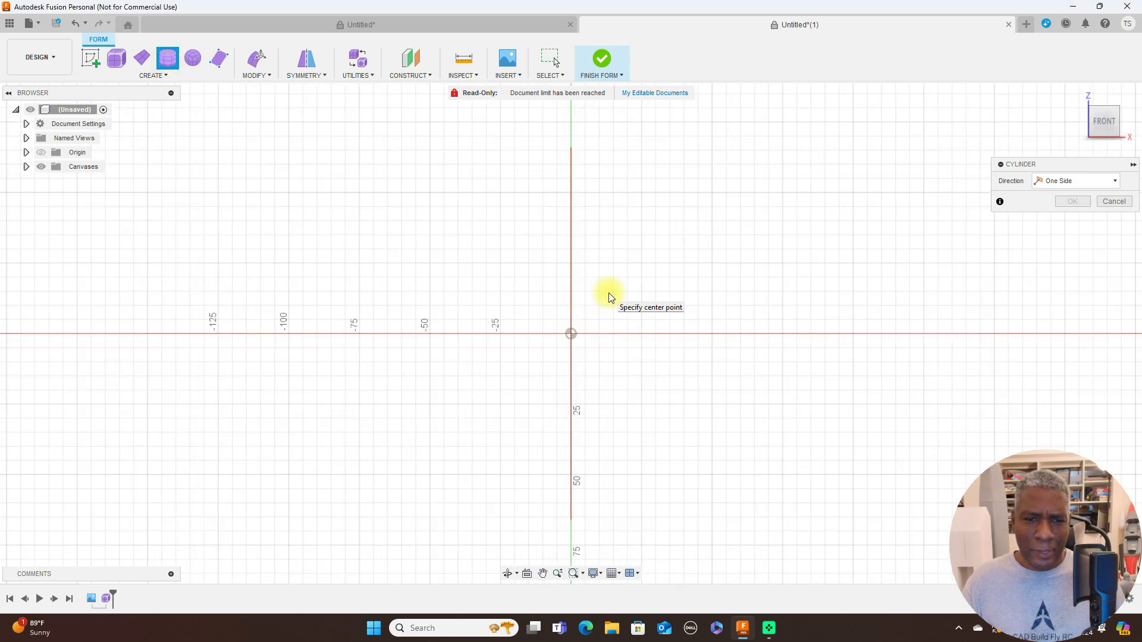
click(572, 307)
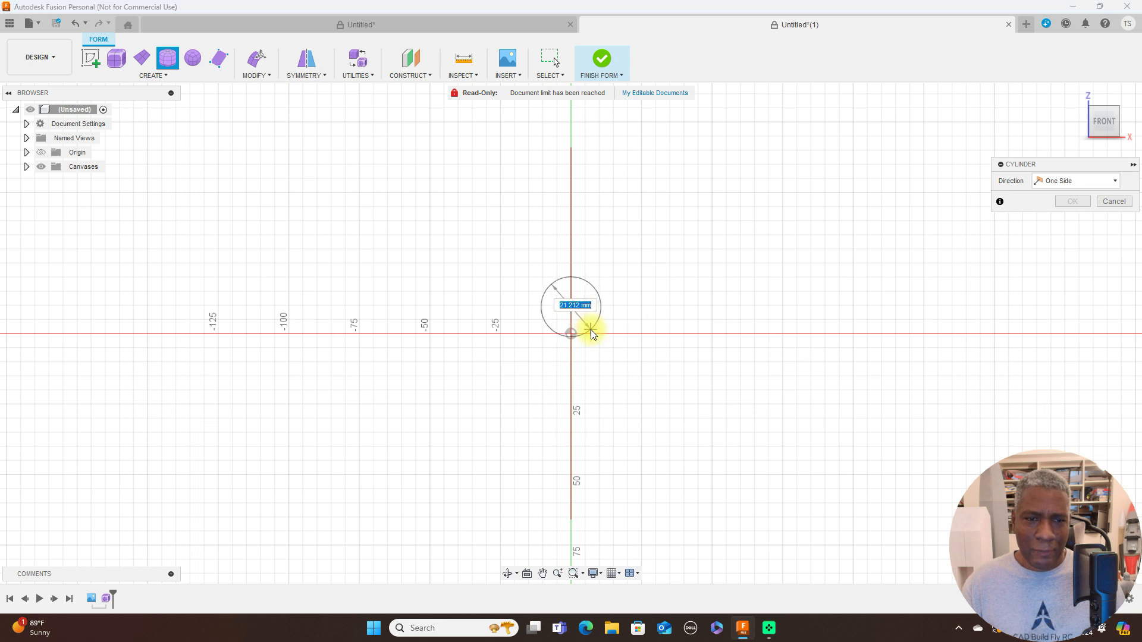
click(591, 334)
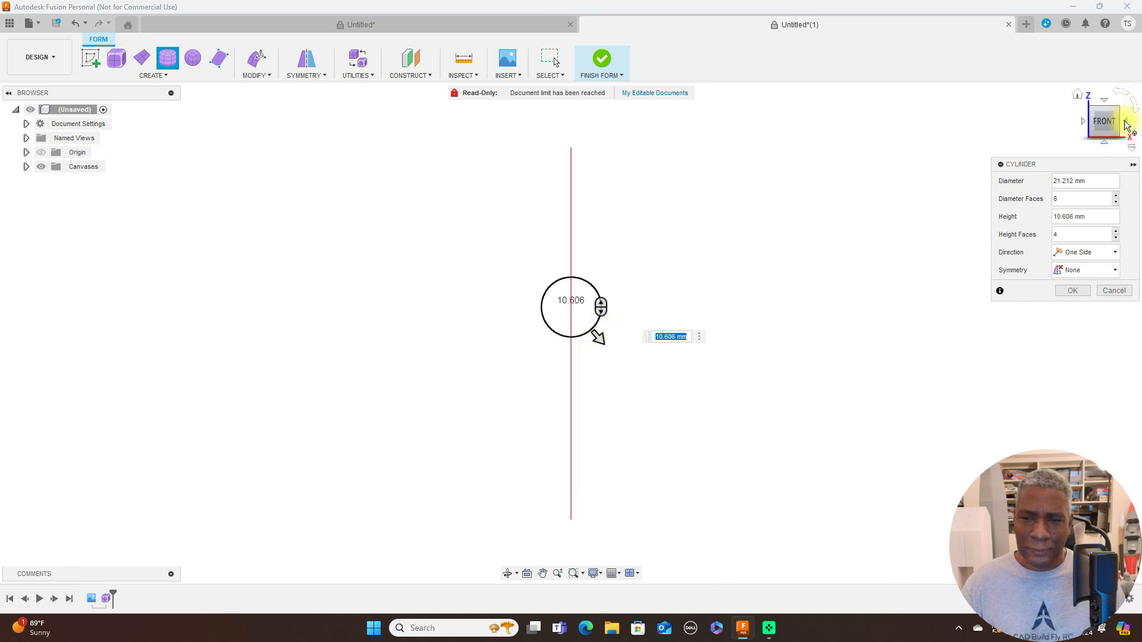
click(1126, 125)
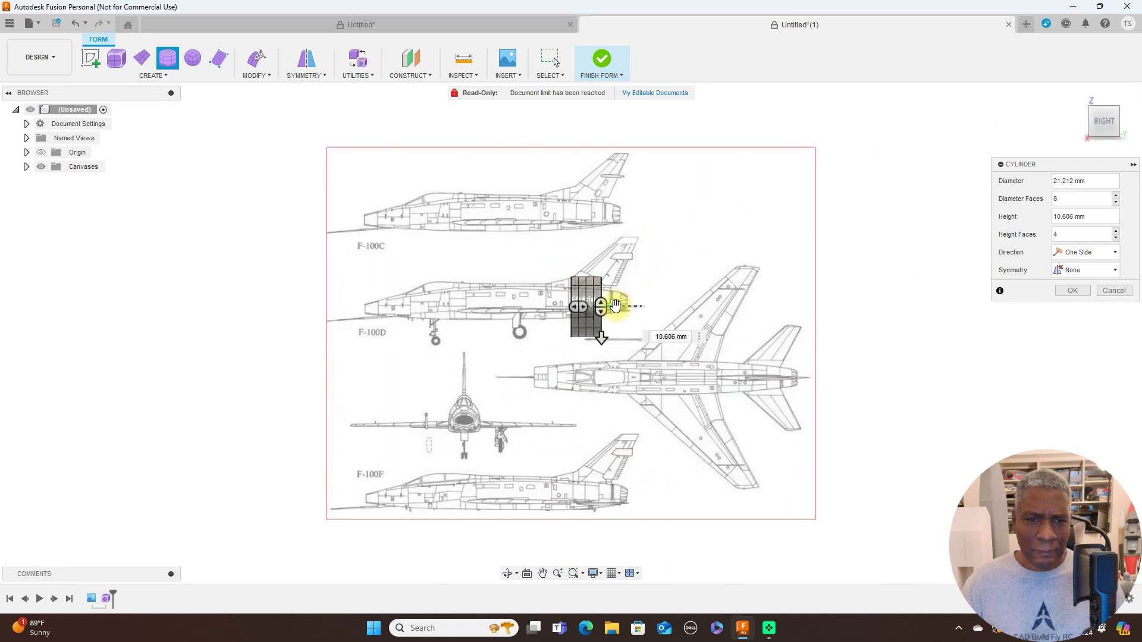
drag(615, 307, 589, 298)
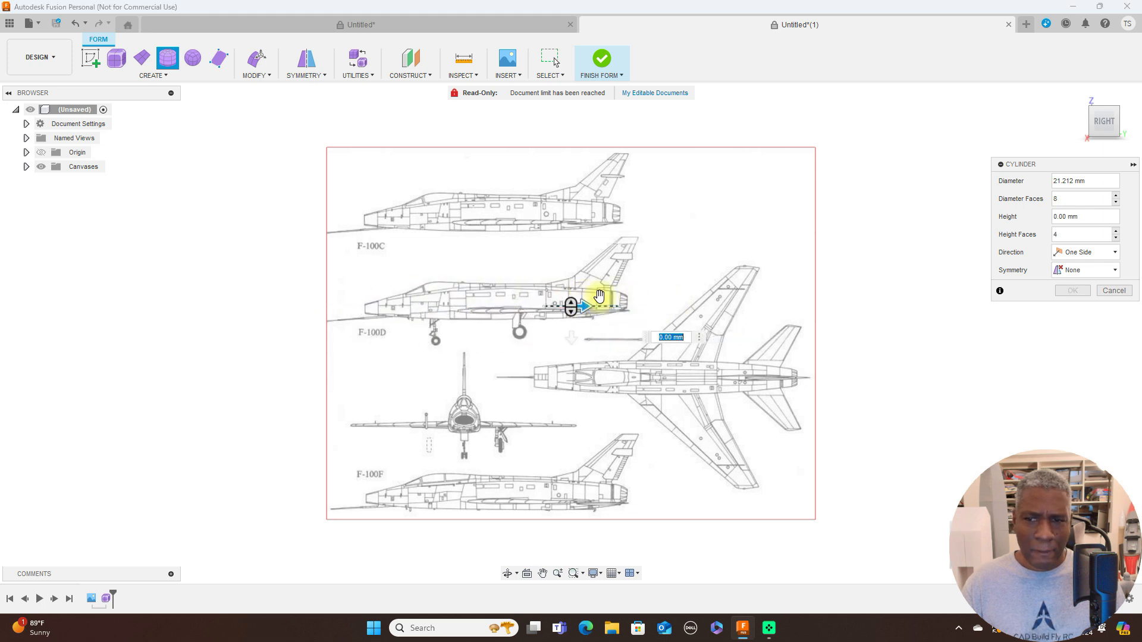
click(1114, 291)
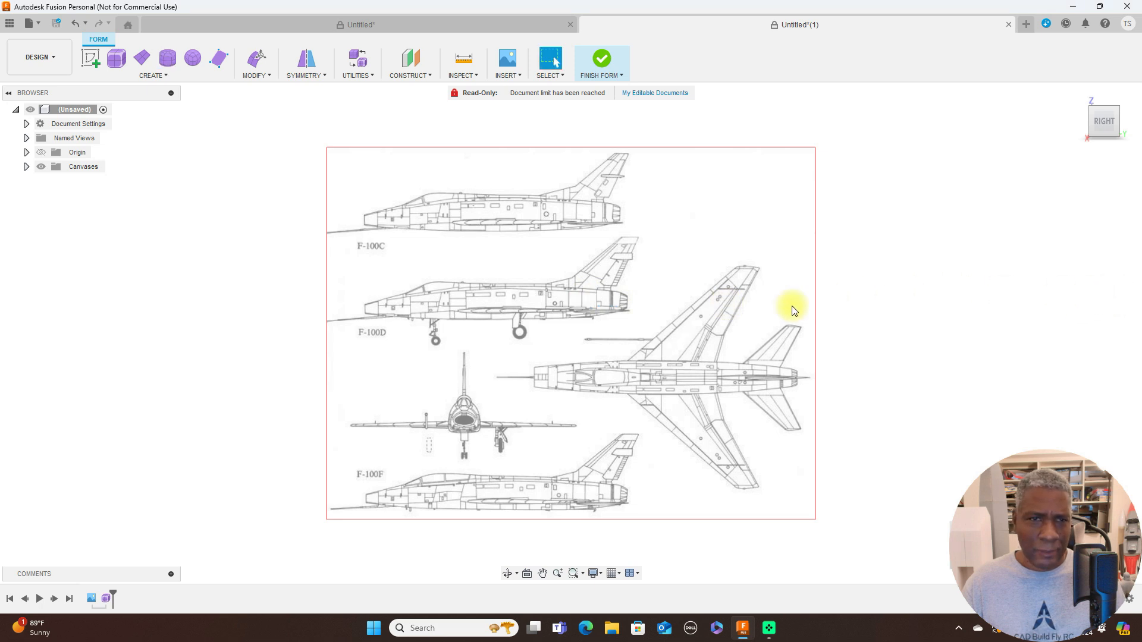
scroll(790, 306, down, 1)
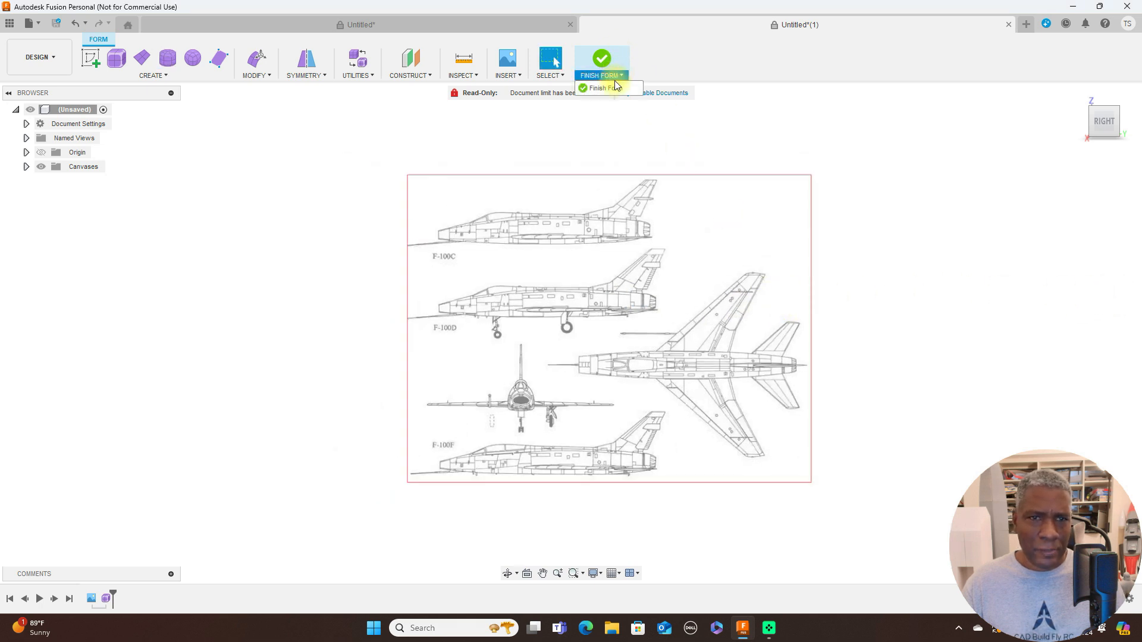
click(613, 77)
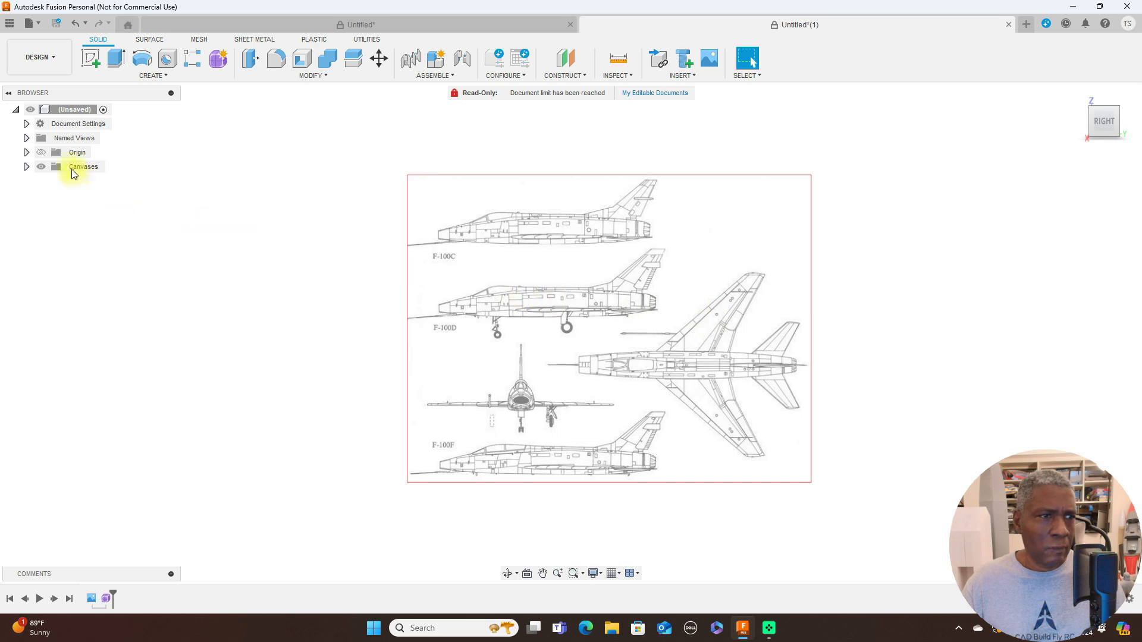
Step: Make the origin visible against the F-100 blueprint
click(42, 152)
scroll(380, 357, up, 3)
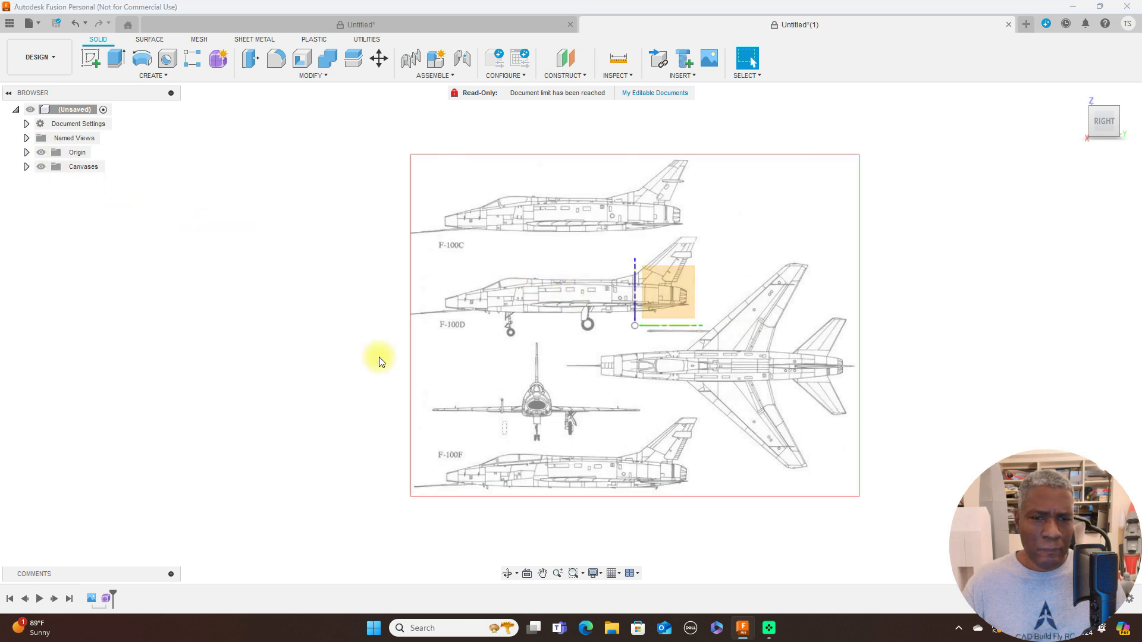
middle_drag(541, 349, 476, 360)
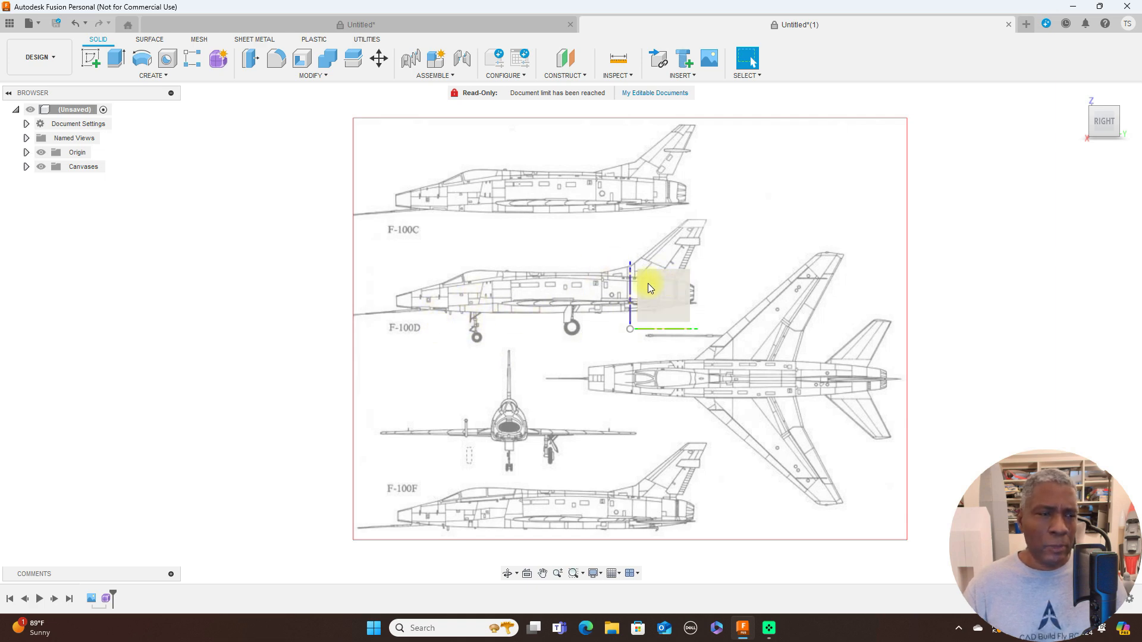
Step: Edit the F-100 canvas, moving it about 74 mm in X and -8.6 mm in Y so the F-100D nose meets the origin
click(69, 168)
click(26, 168)
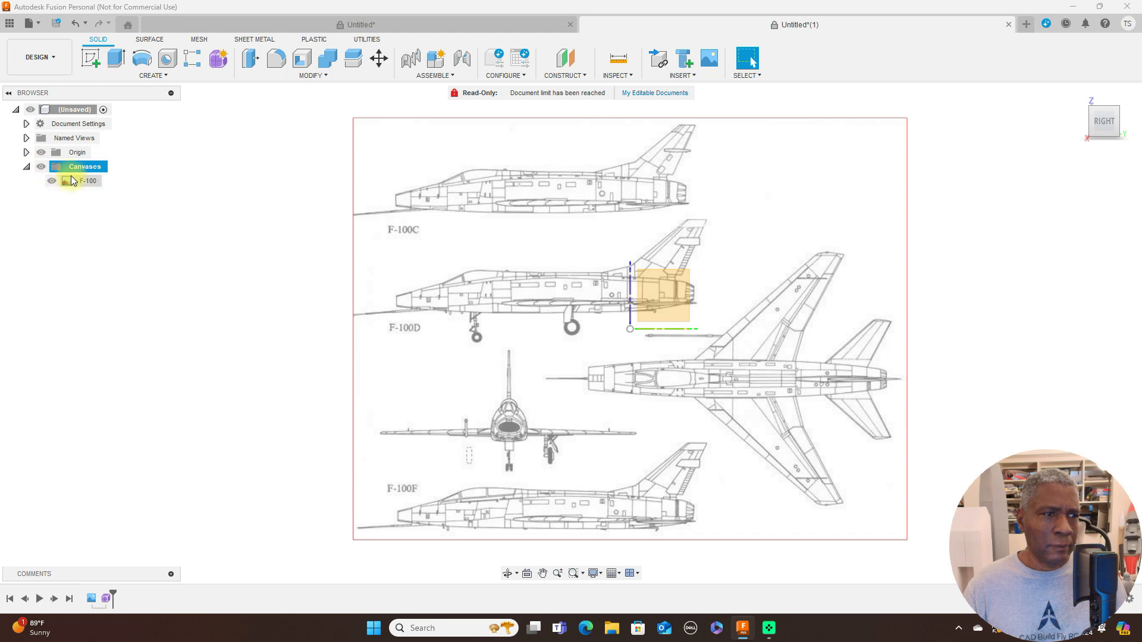
right_click(81, 181)
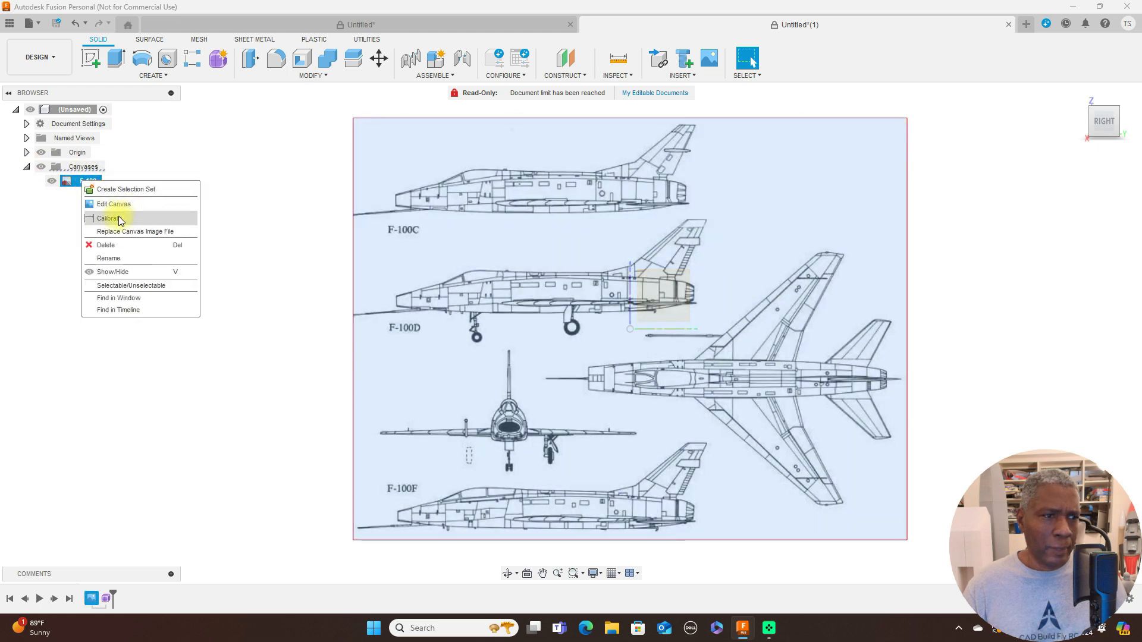
click(118, 204)
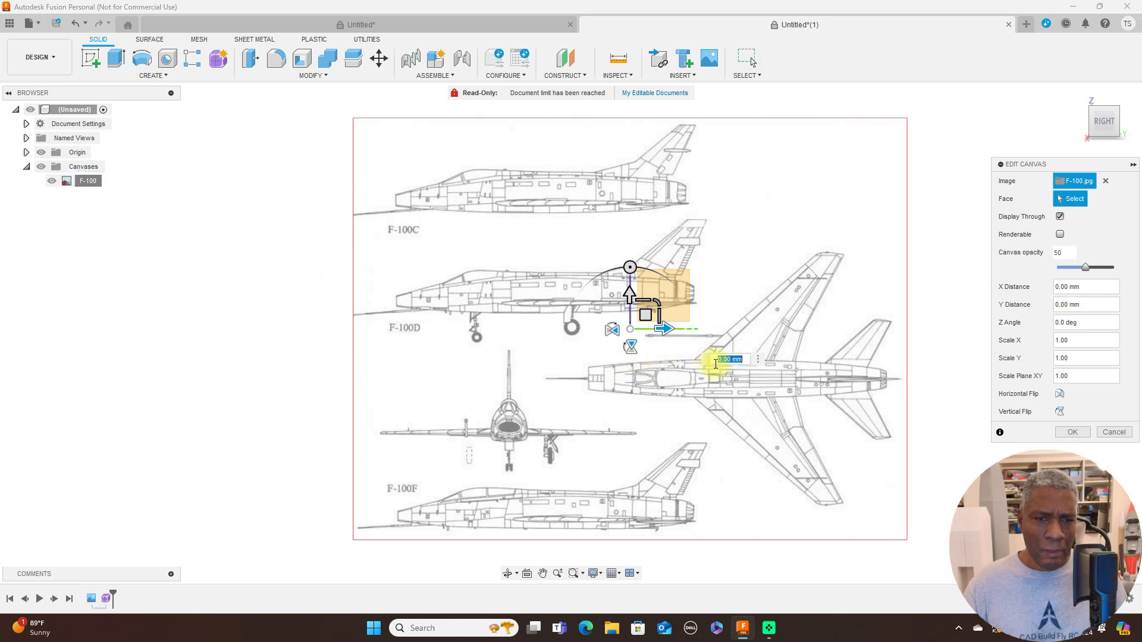
scroll(545, 369, down, 1)
scroll(518, 394, up, 3)
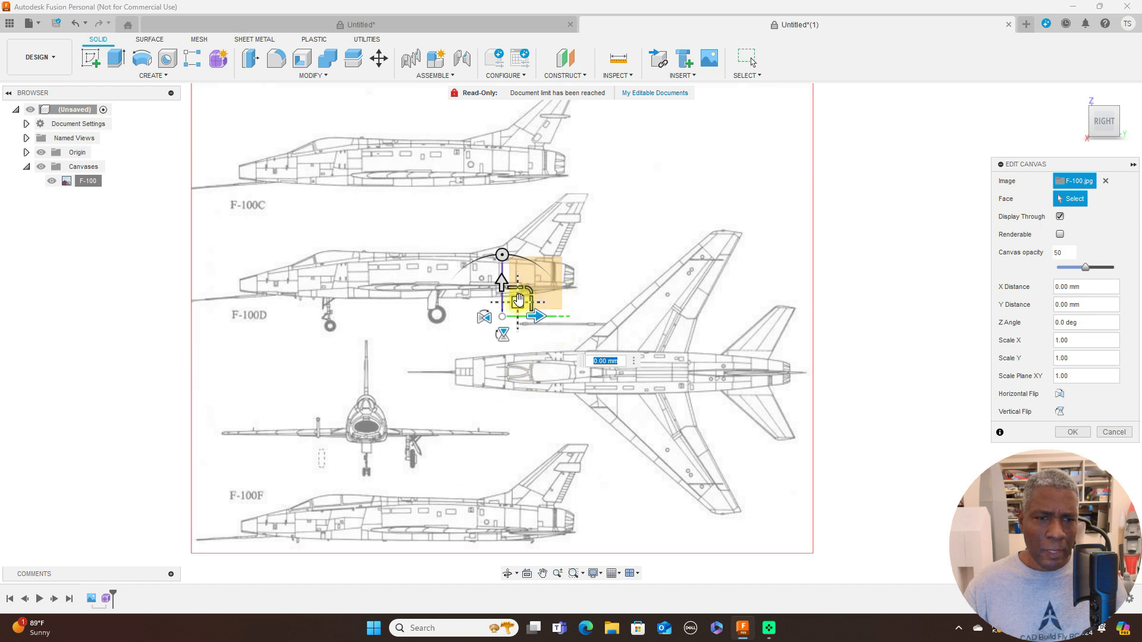
drag(532, 300, 784, 333)
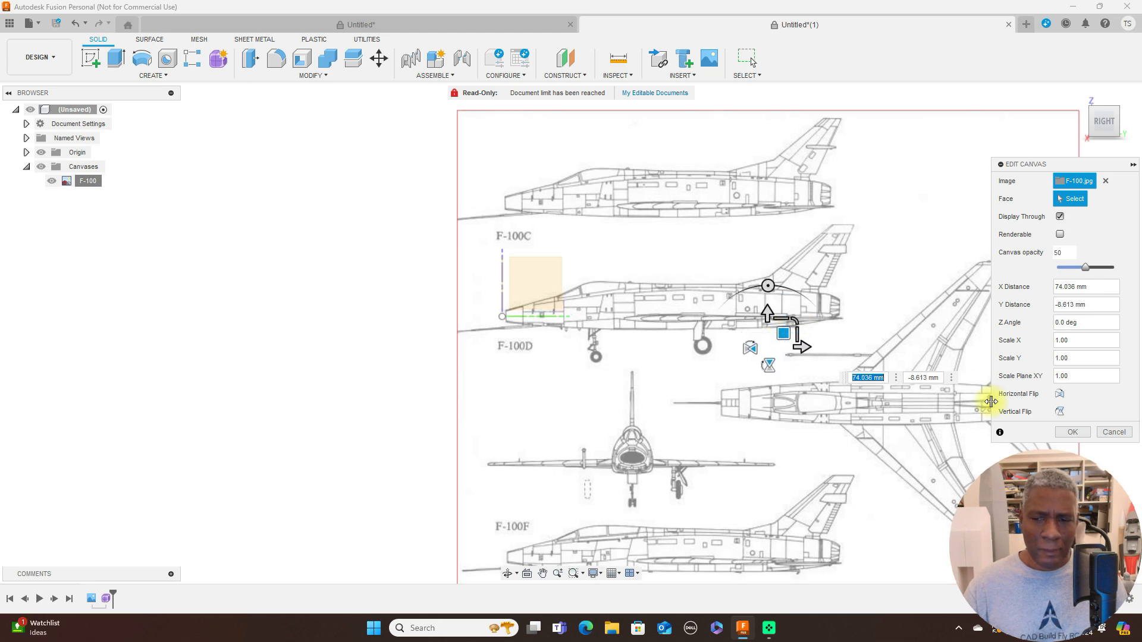
click(1072, 433)
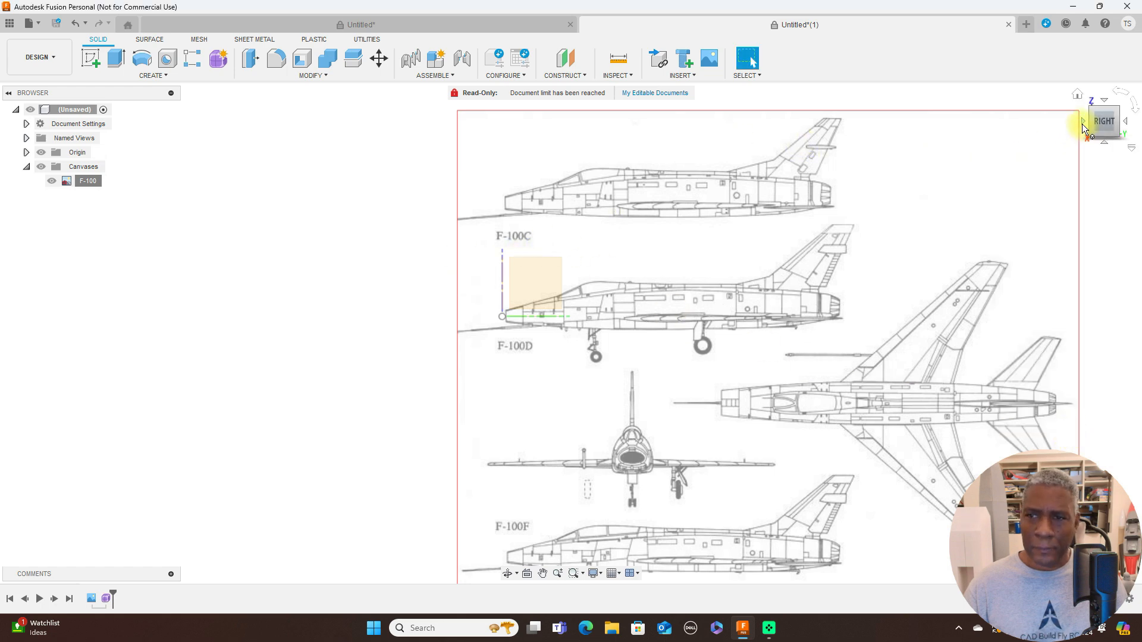
Step: Start a form and draw a cylinder's base circle about 13.2 mm in diameter on the front plane, centred just above the origin
click(1083, 121)
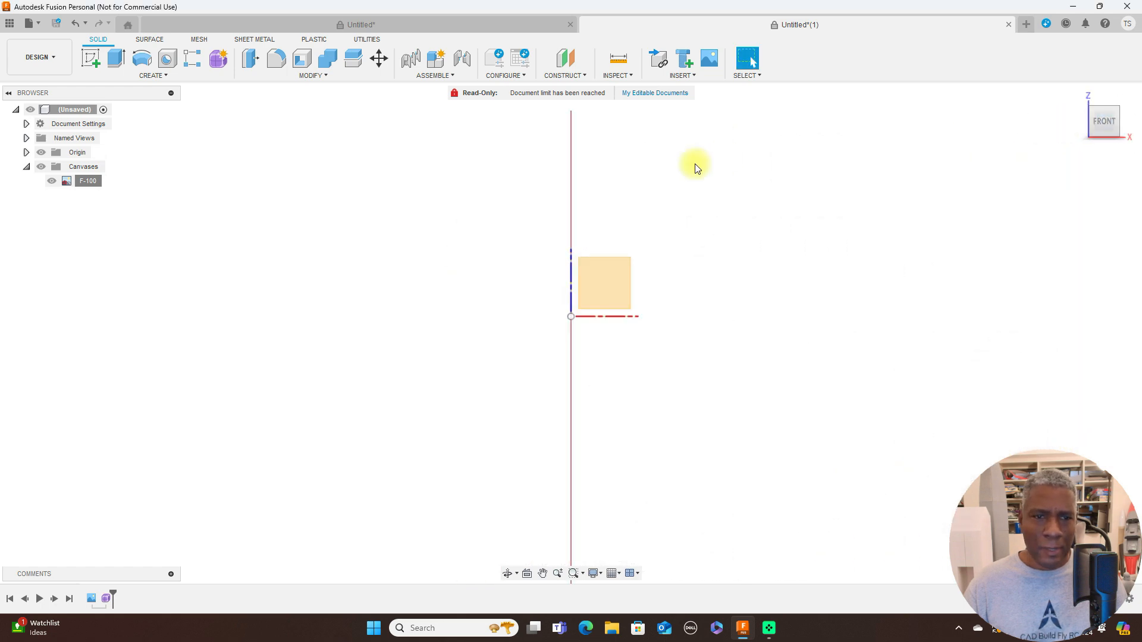
click(219, 60)
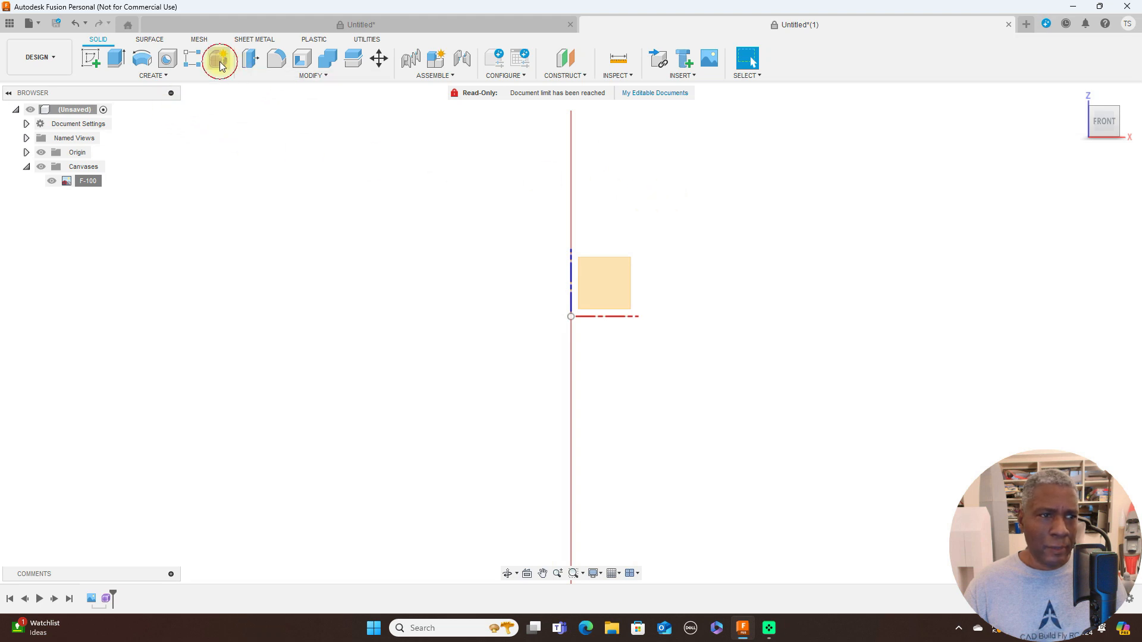
click(168, 59)
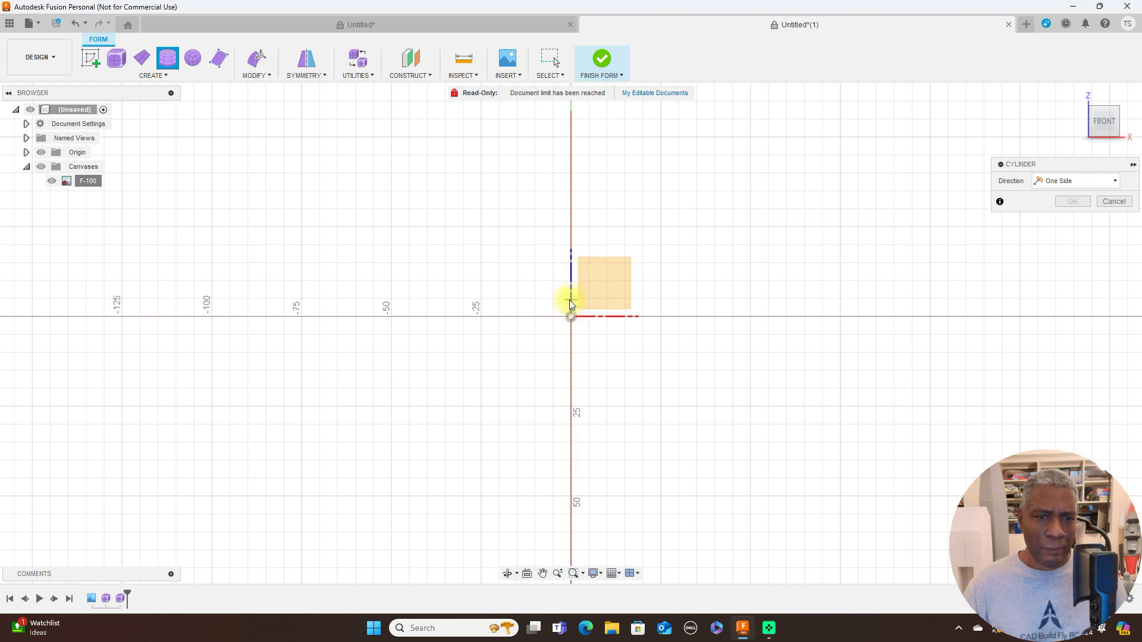
click(571, 297)
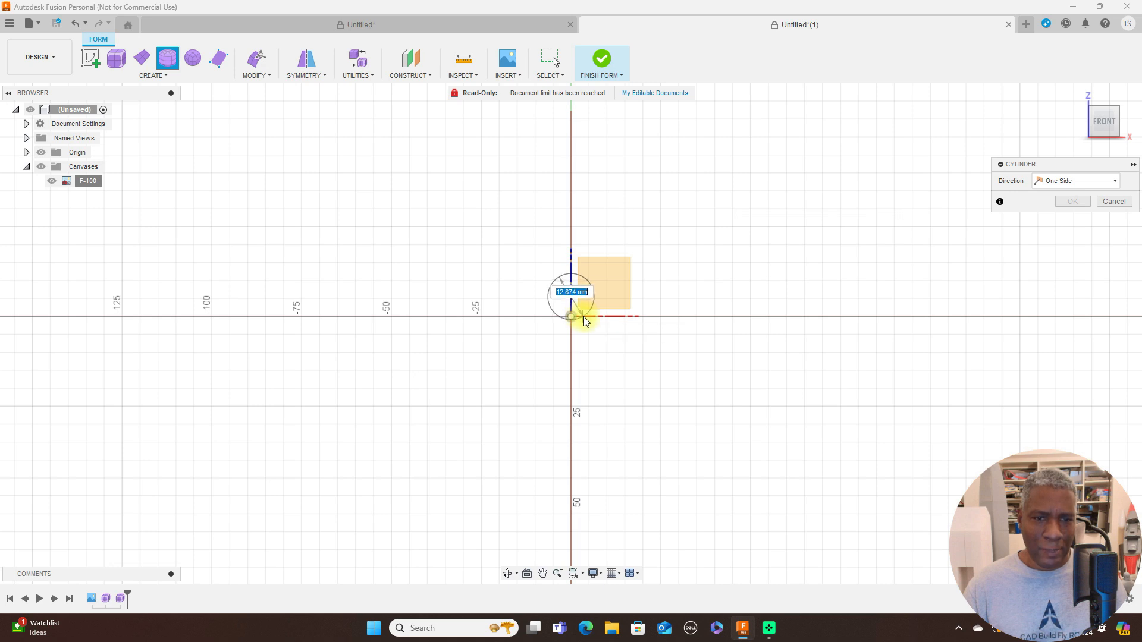
click(586, 322)
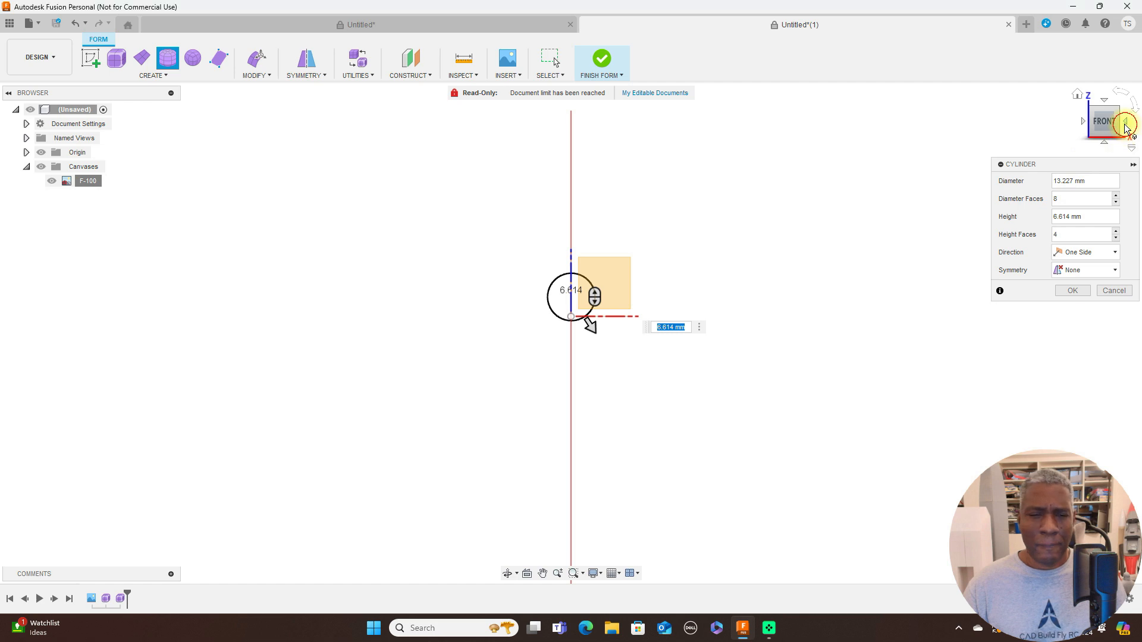
Step: Extend the cylinder to a height of 95 mm along the F-100D side view and create it with 9 height faces
click(1125, 122)
drag(542, 295, 853, 303)
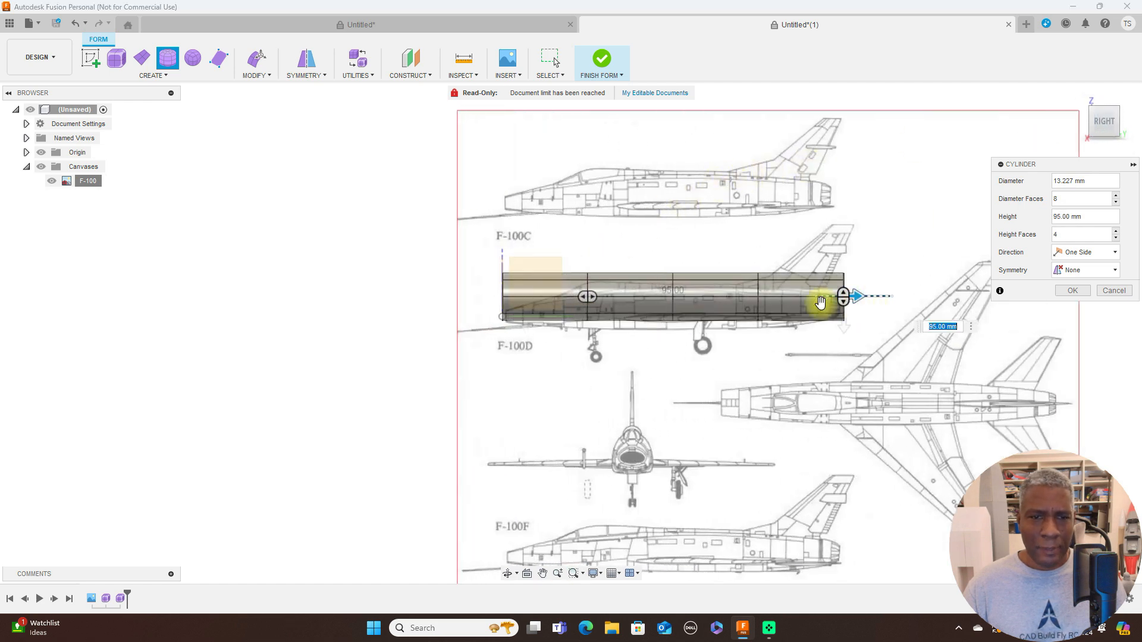
drag(588, 296, 637, 294)
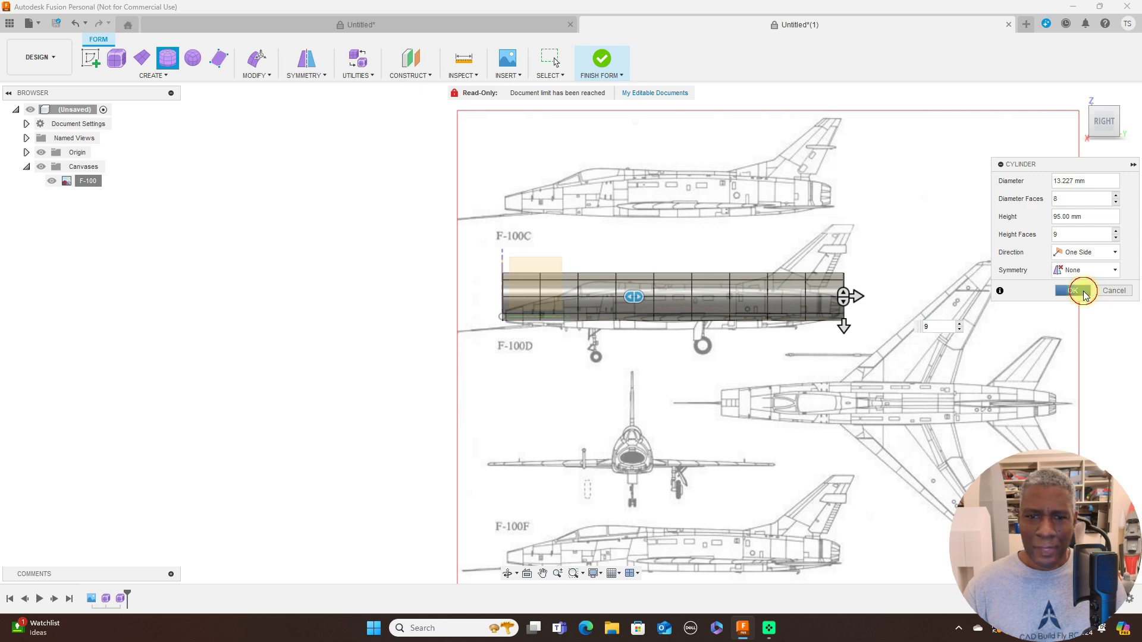
click(1076, 291)
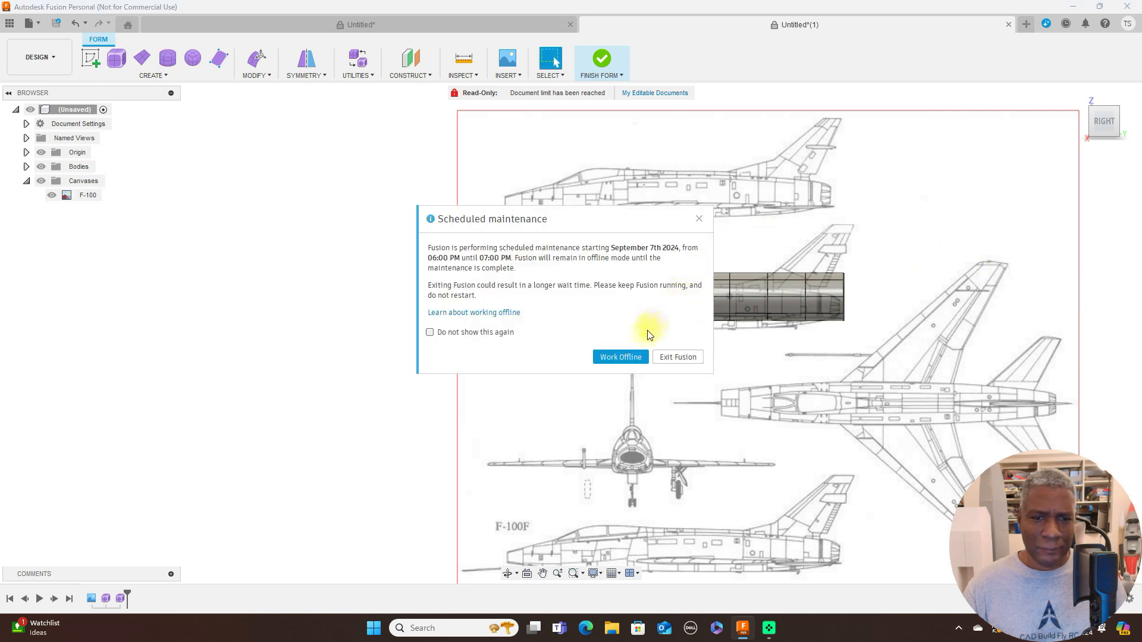
Step: Dismiss the scheduled maintenance dialog and the service update notification
click(699, 219)
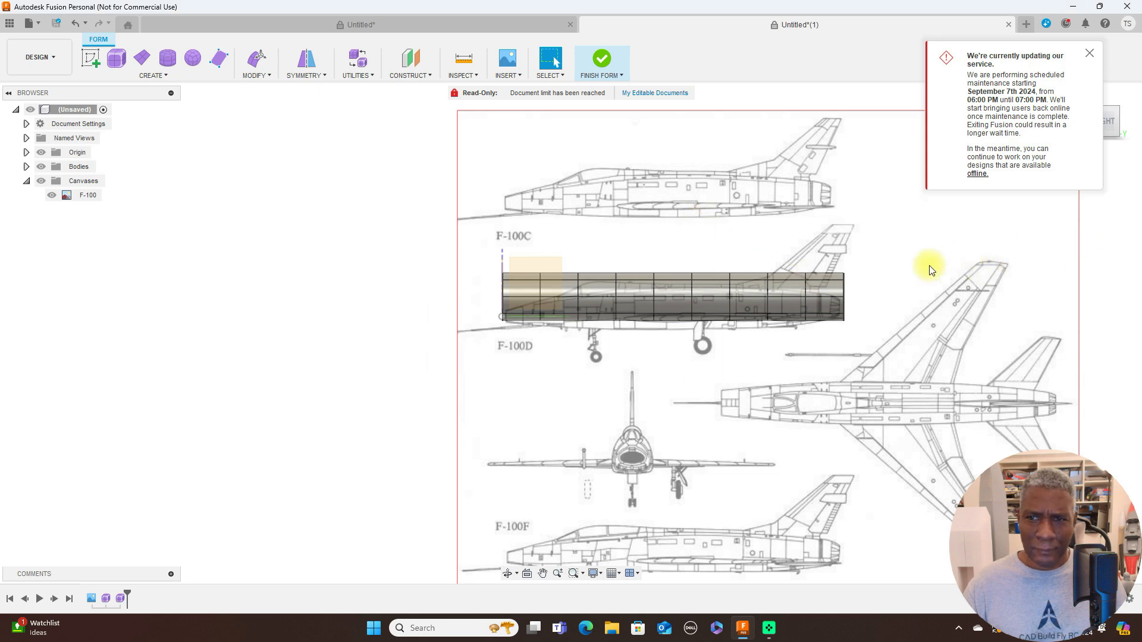
scroll(931, 271, up, 1)
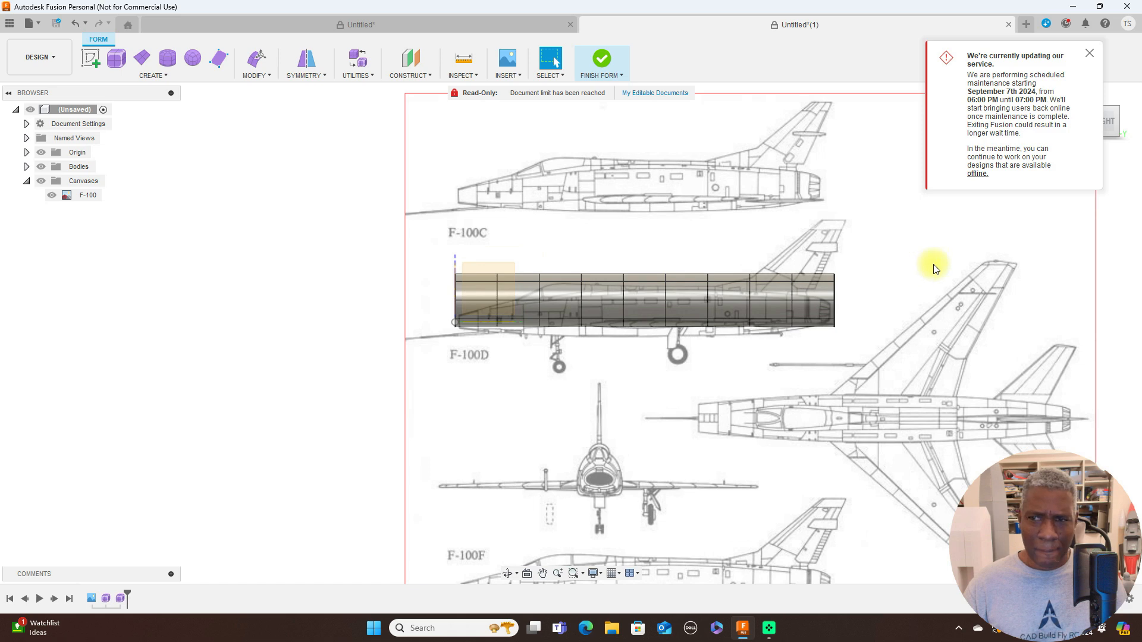
click(1090, 53)
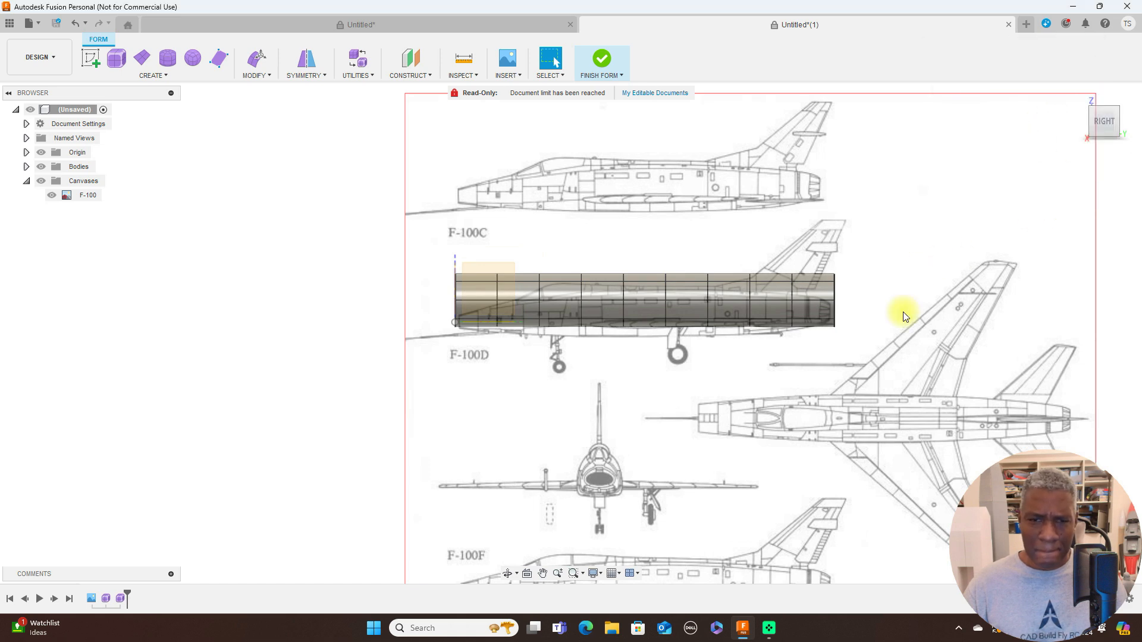
Step: Check the cylinder against the F-100D side view and hide the form bodies to expose the blueprint
scroll(768, 342, up, 1)
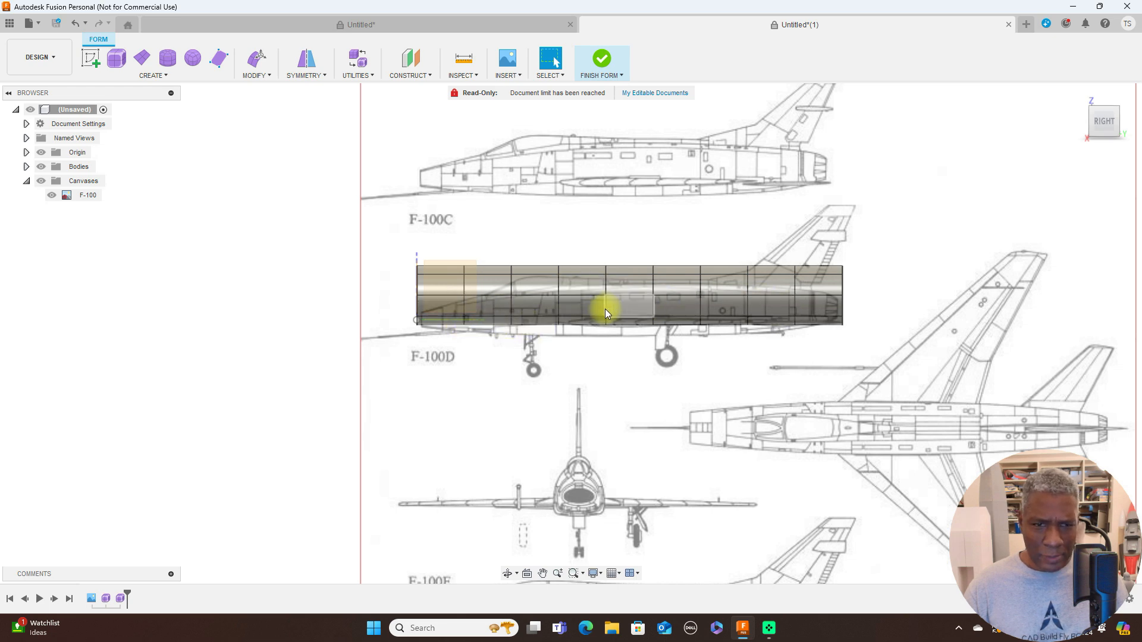
scroll(793, 364, up, 2)
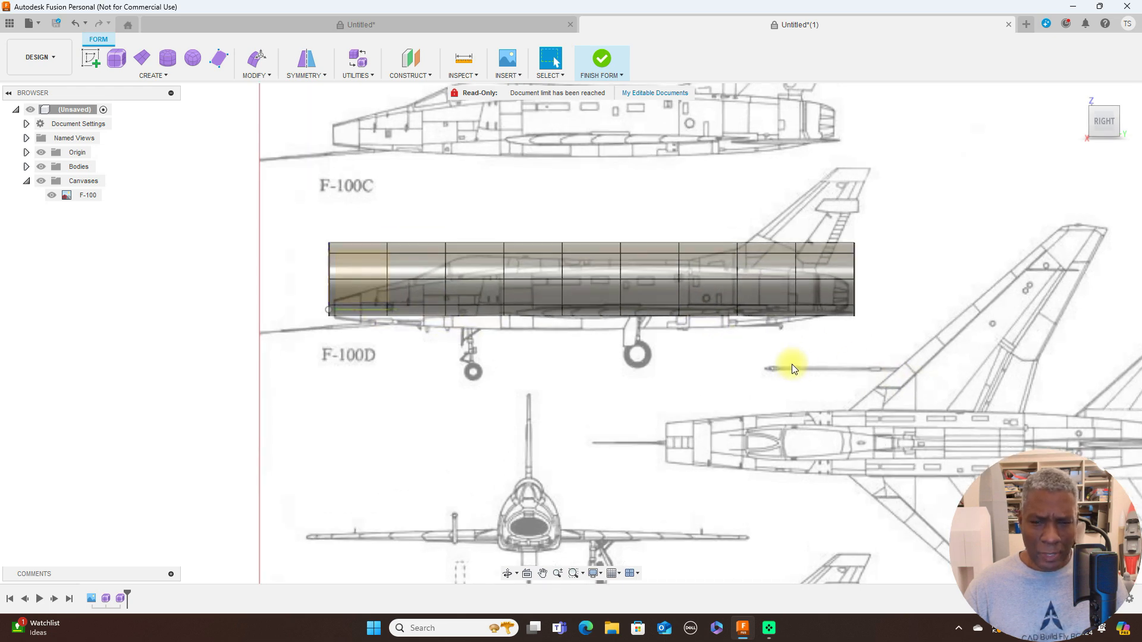
scroll(792, 364, down, 2)
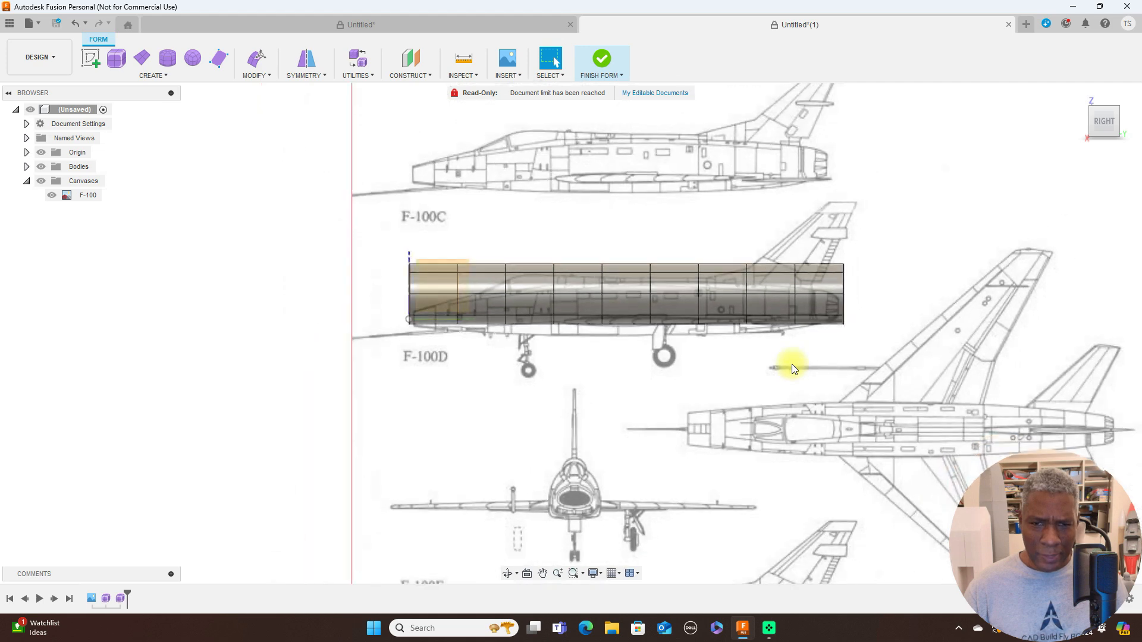
click(41, 167)
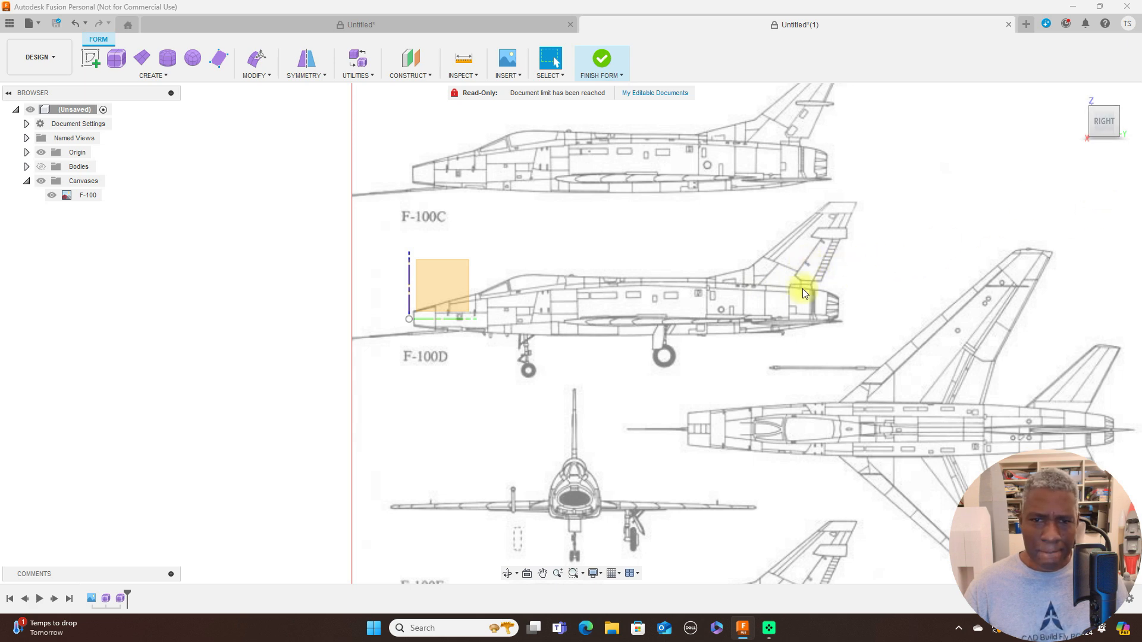
Step: Examine the F-100 blueprint's side, front and top drawings and how the single canvas appears from the top and bottom views
click(1104, 100)
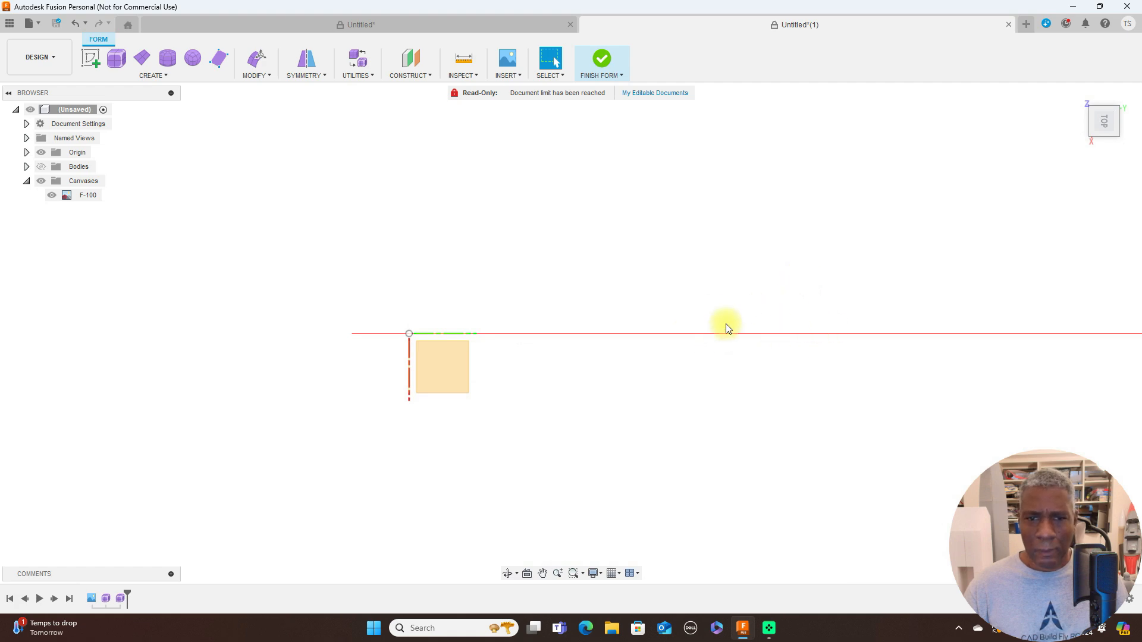
click(1103, 142)
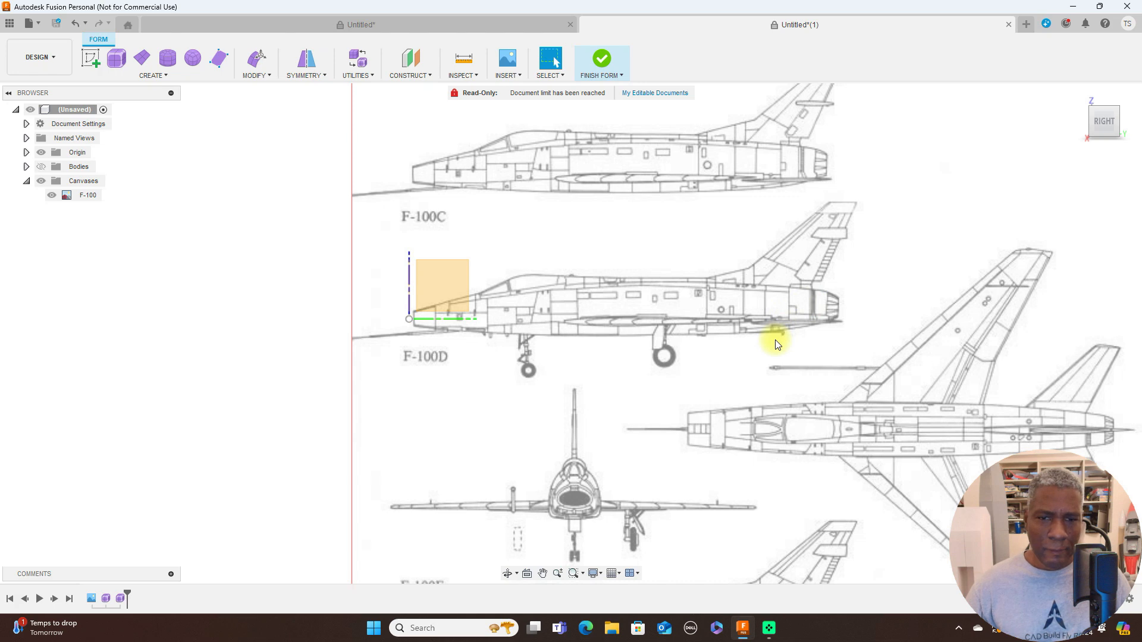
middle_drag(786, 337, 805, 285)
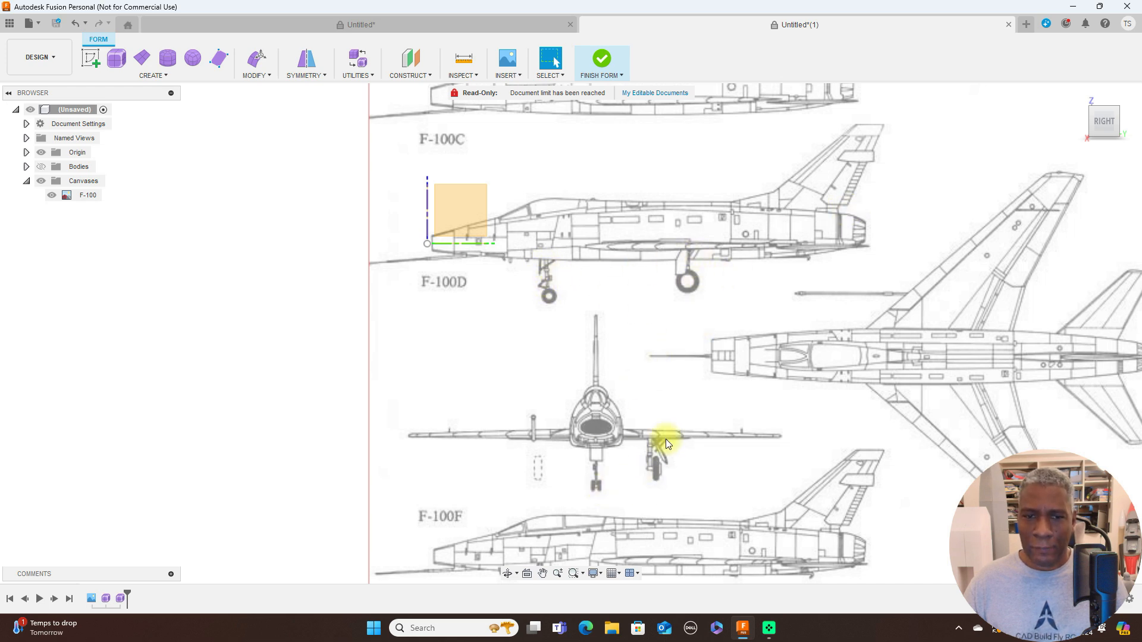
middle_drag(934, 355, 761, 338)
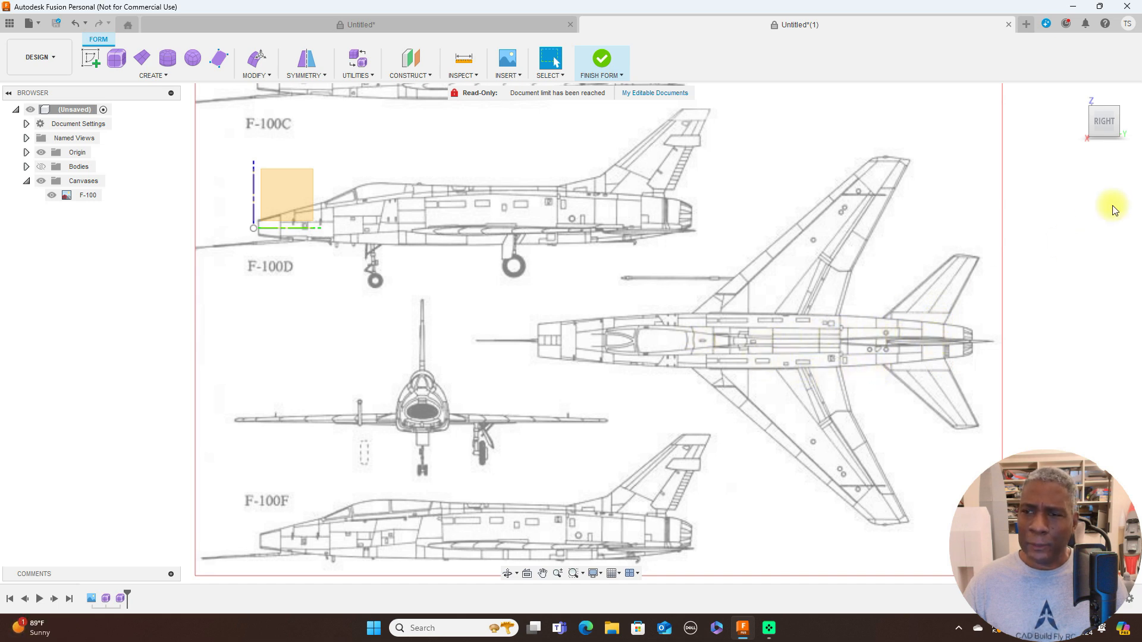
click(1102, 142)
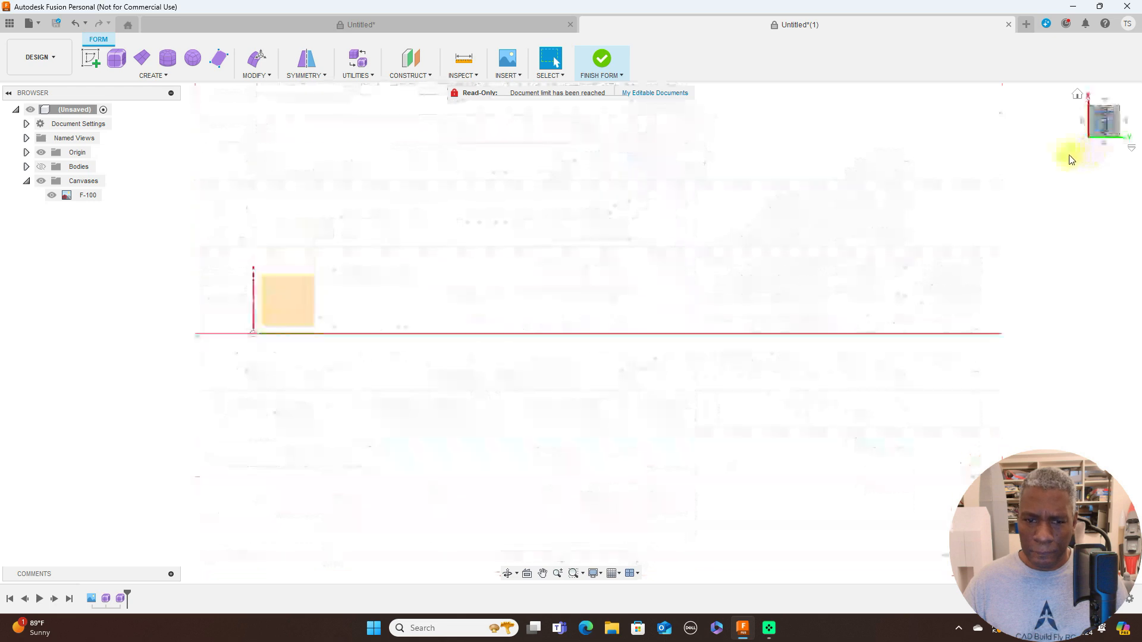
click(1103, 101)
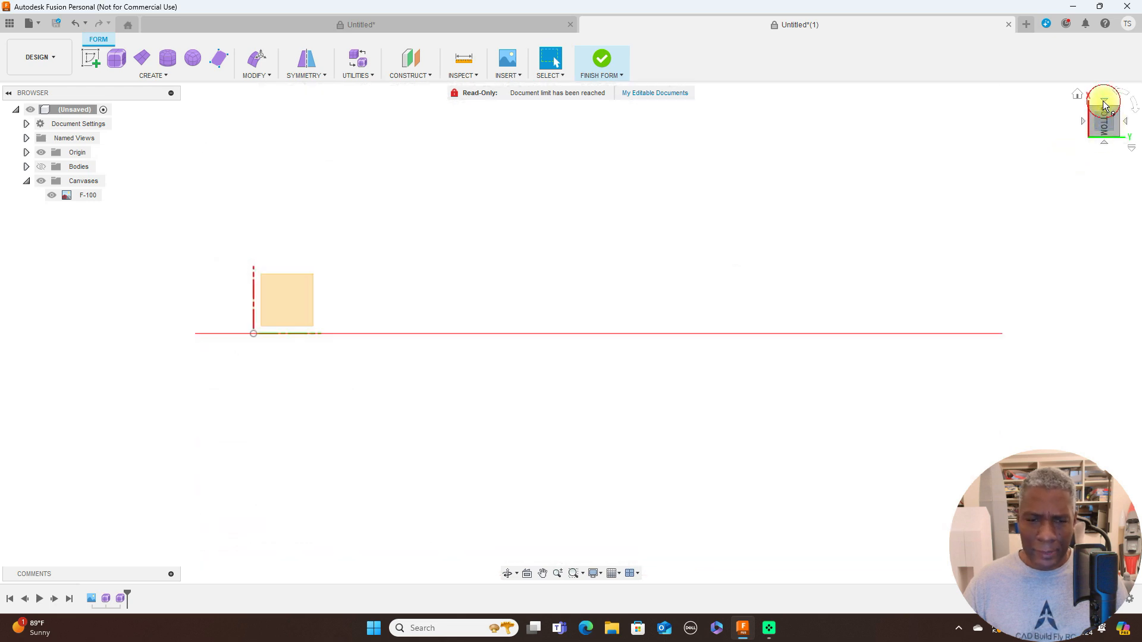
scroll(769, 240, down, 2)
middle_drag(694, 281, 830, 287)
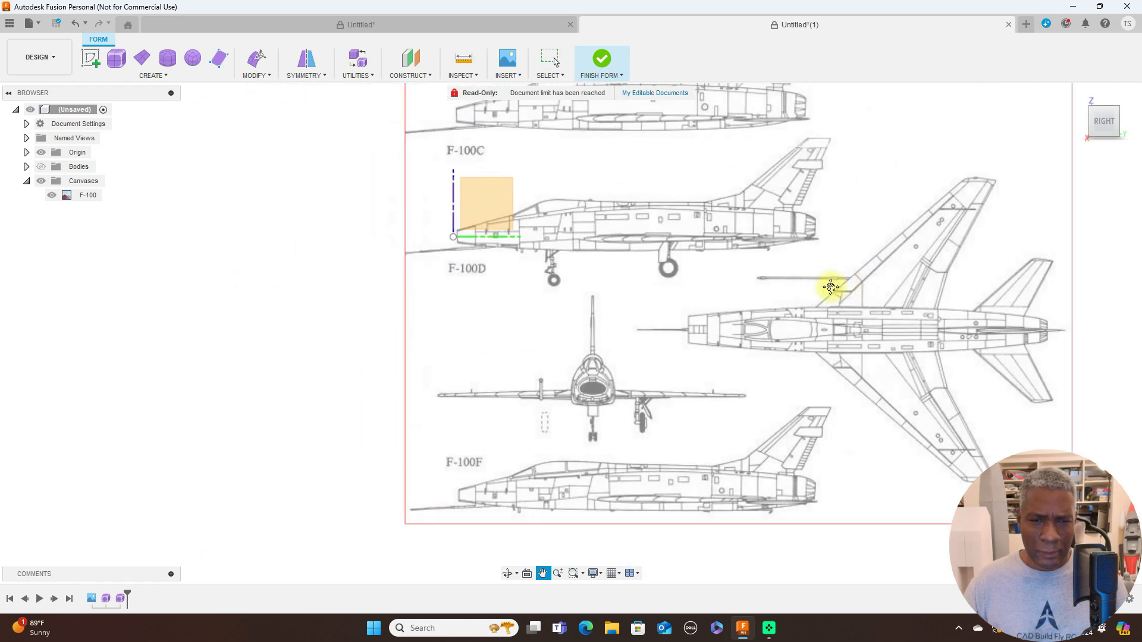
scroll(655, 285, up, 3)
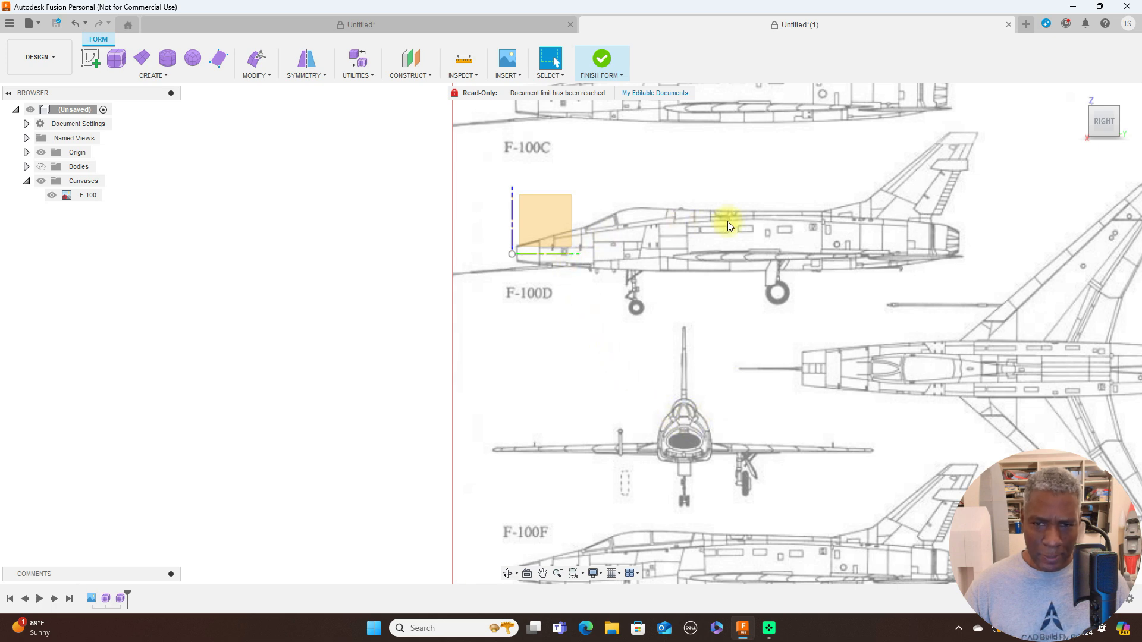
scroll(904, 273, up, 3)
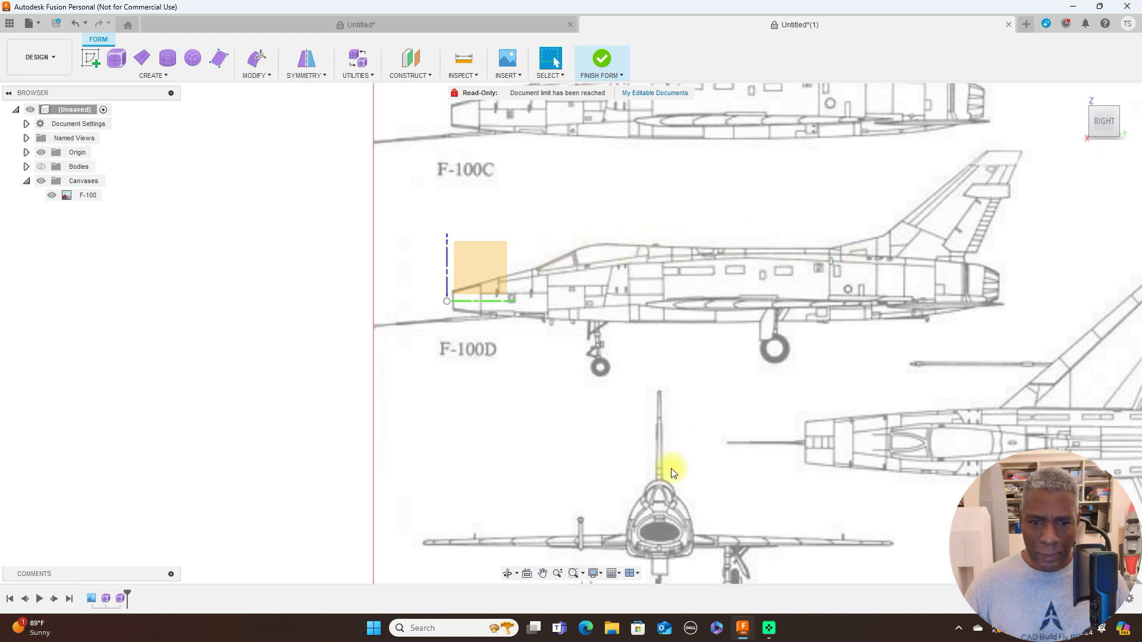
scroll(803, 353, down, 2)
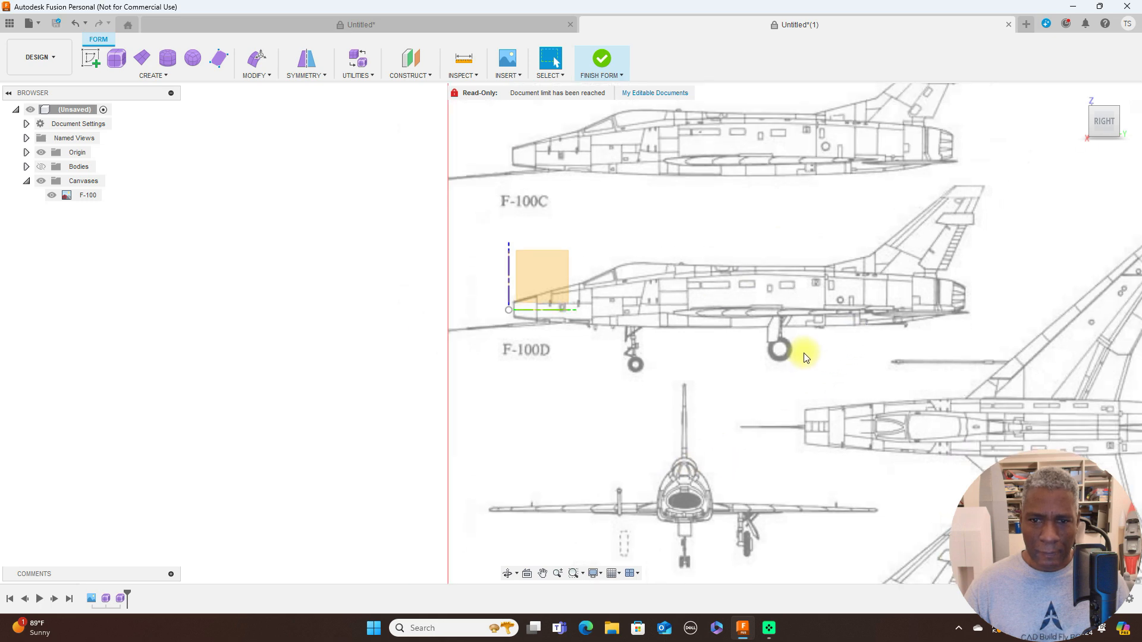
scroll(806, 357, down, 3)
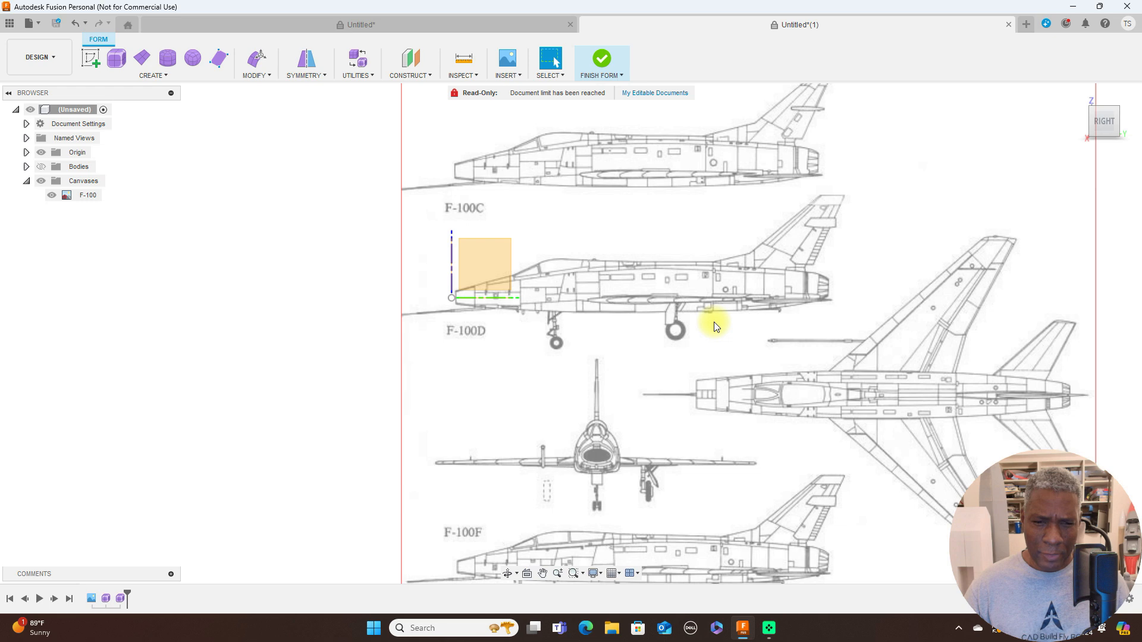
scroll(716, 325, up, 2)
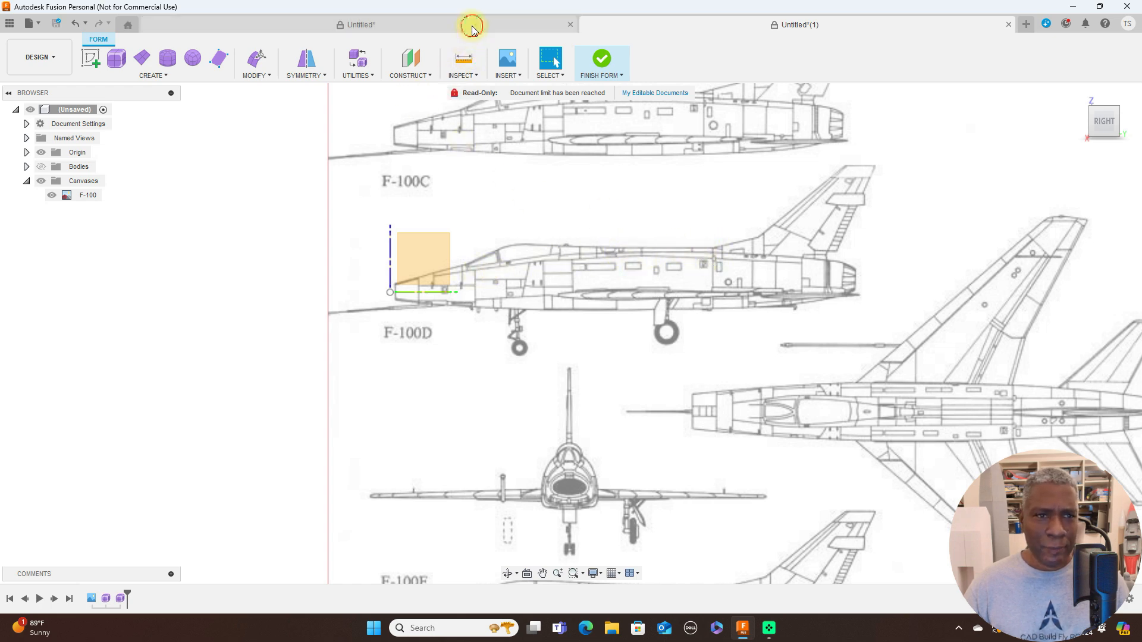
Step: Switch back to the airliner design and view its fuselage against the right-view canvas
click(538, 24)
scroll(822, 363, down, 2)
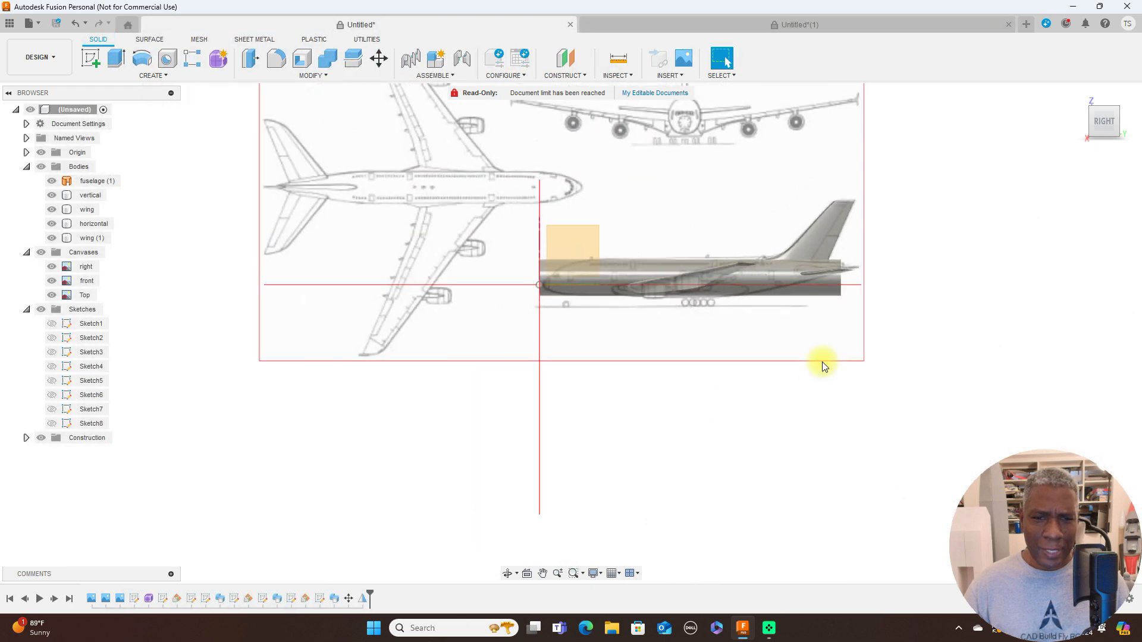